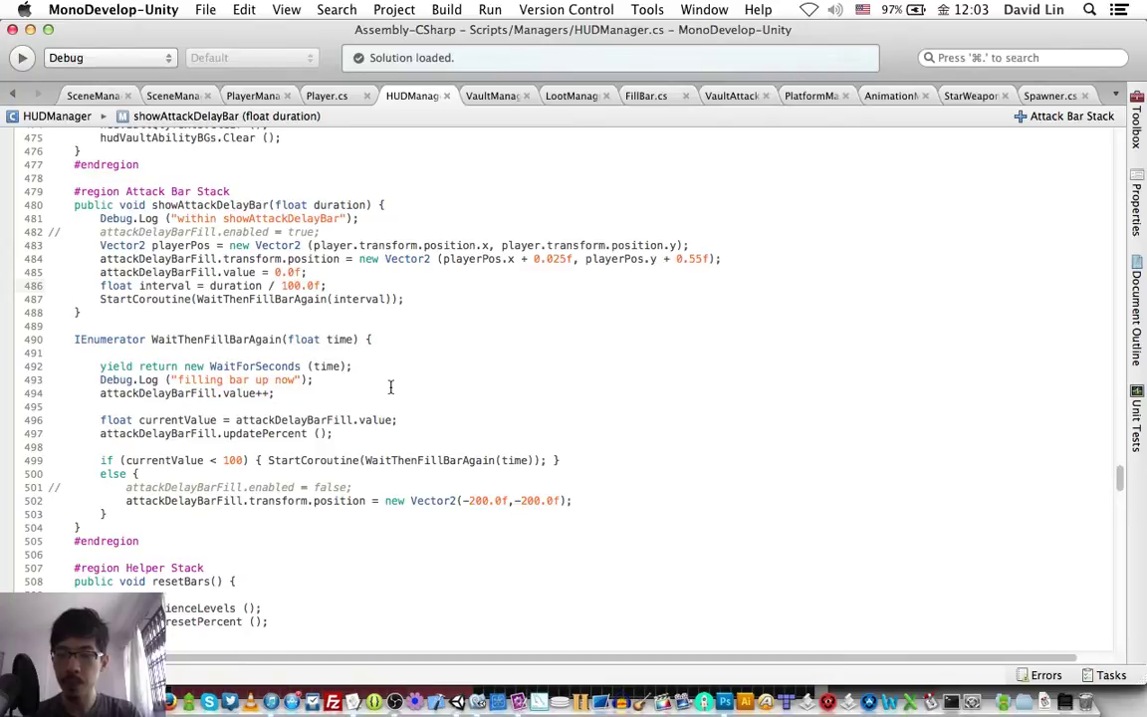
In Unity's Game view, start play mode and get past the title screen into the level.
{"action": "key", "text": "super+Tab"}
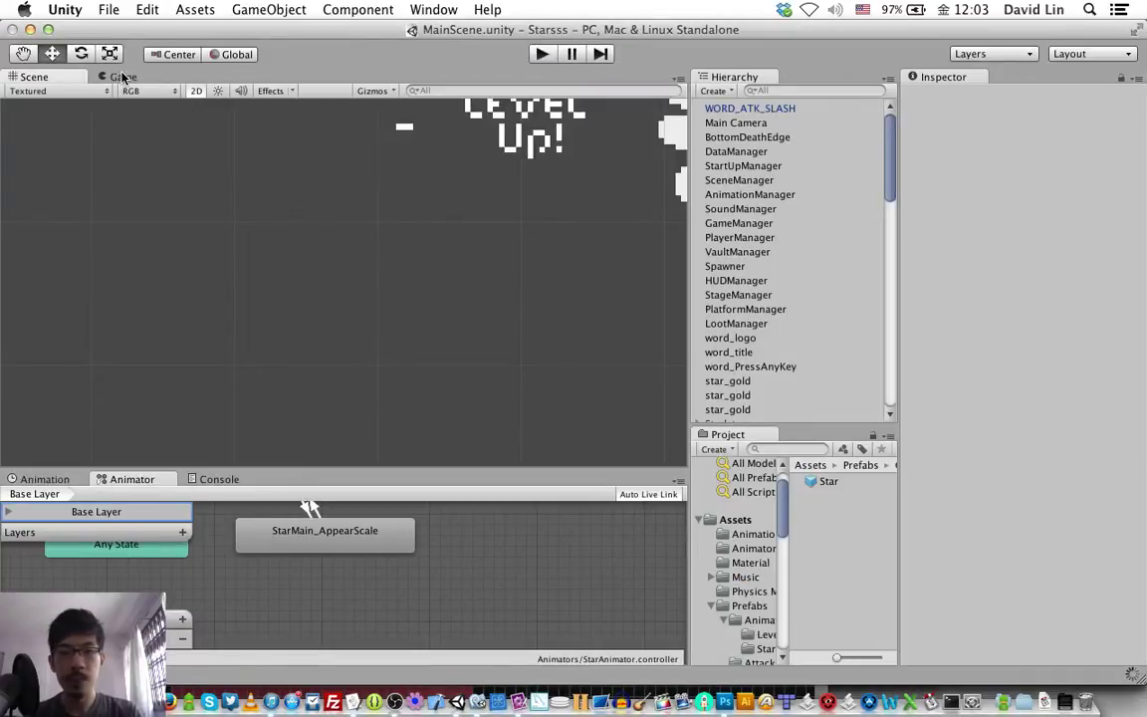
{"action": "left_click", "coordinate": [122, 78]}
{"action": "key", "text": "super+p"}
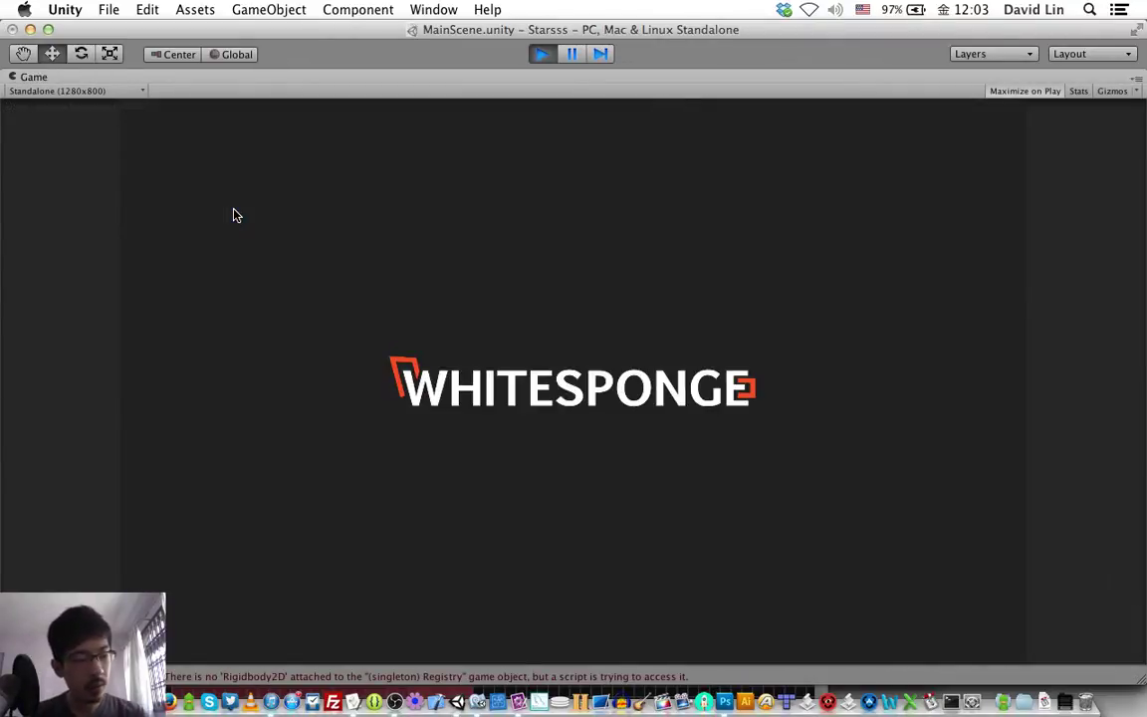
{"action": "key", "text": "space"}
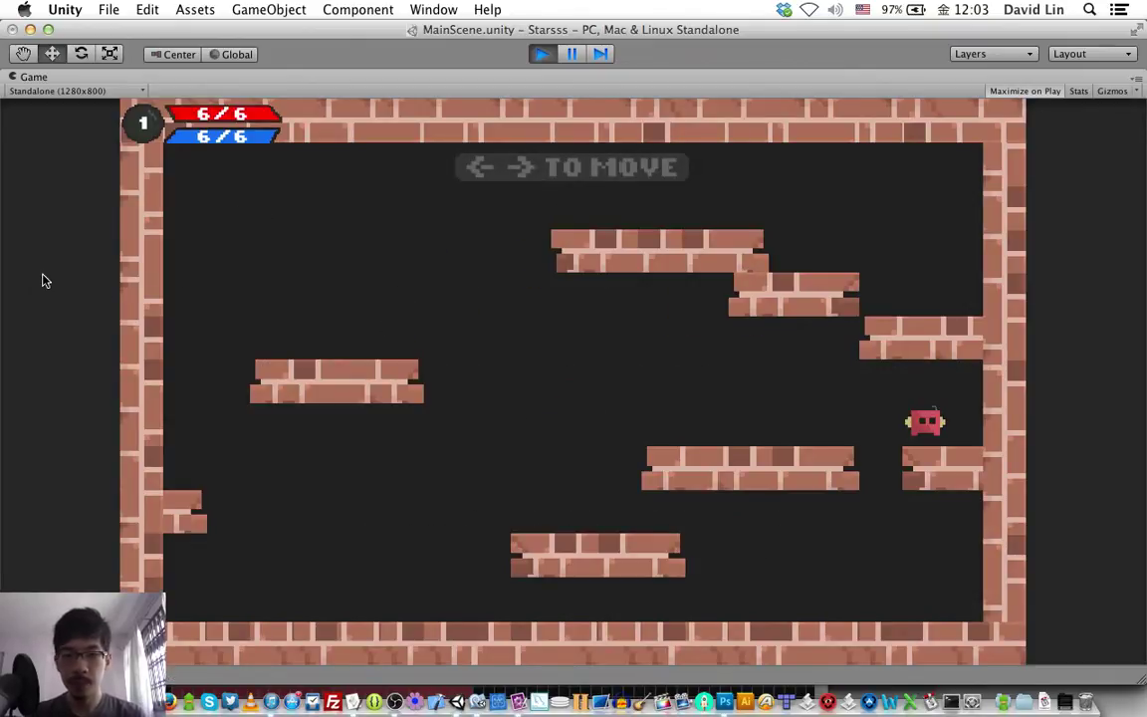
Move and jump the player onto the middle-left platform and trigger the attack-delay bar.
{"action": "key", "text": "Left"}
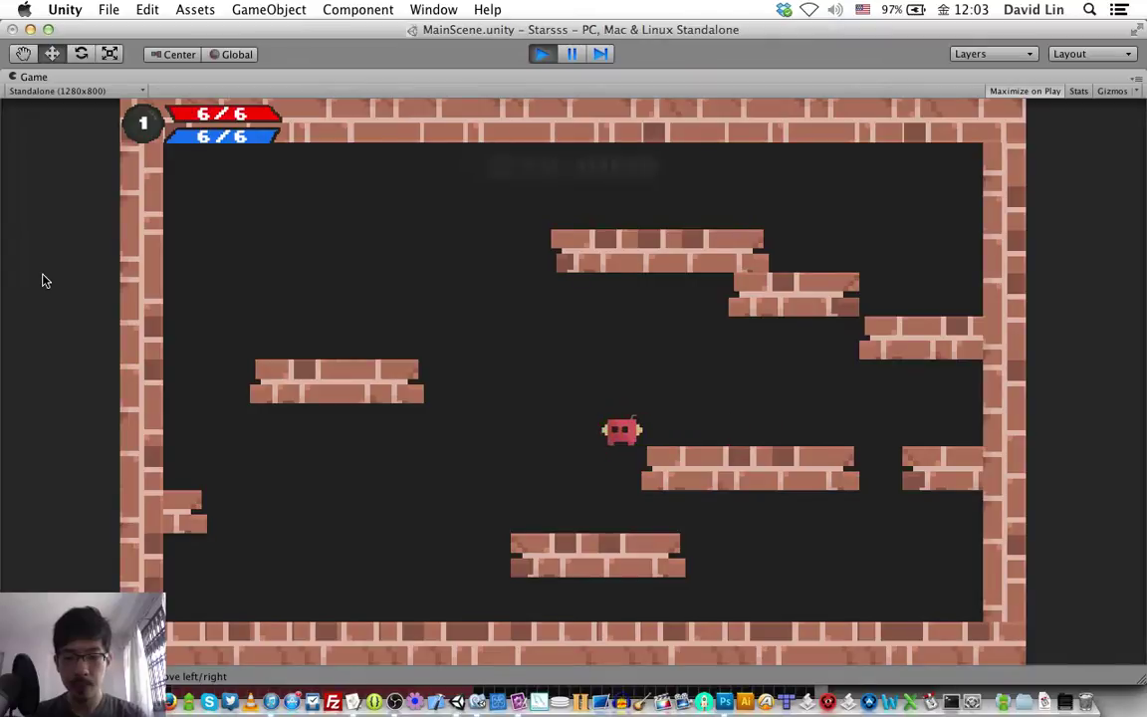
{"action": "key", "text": "Left"}
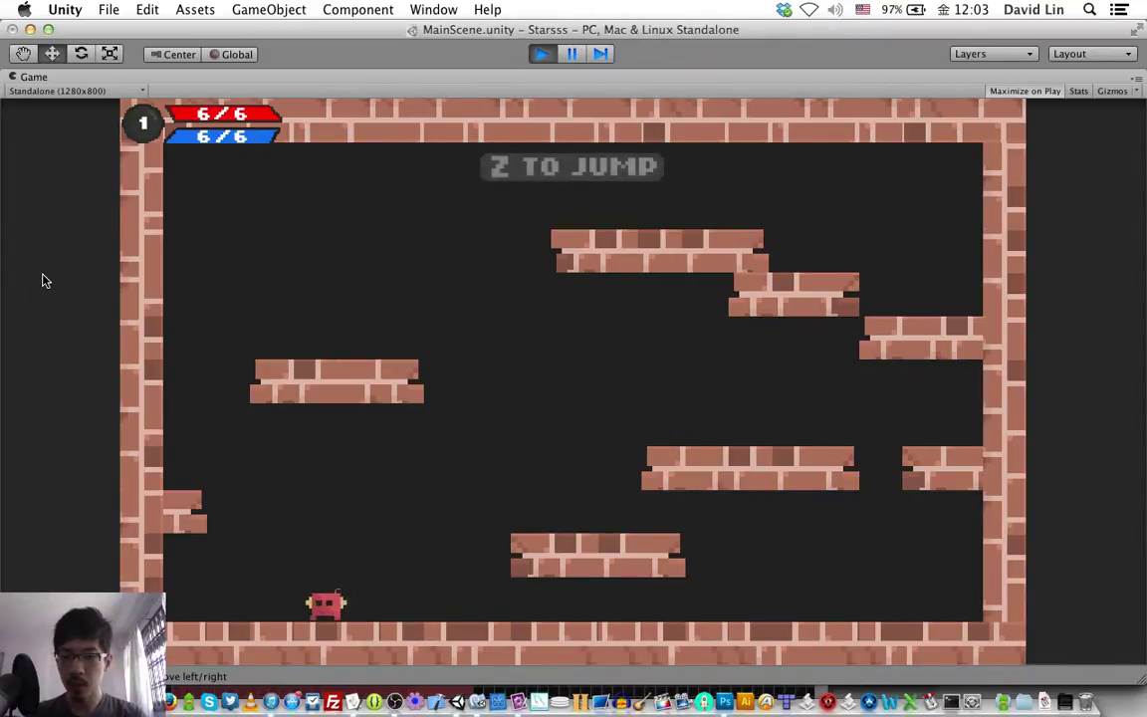
{"action": "key", "text": "z"}
{"action": "key", "text": "z"}
{"action": "key", "text": "Right"}
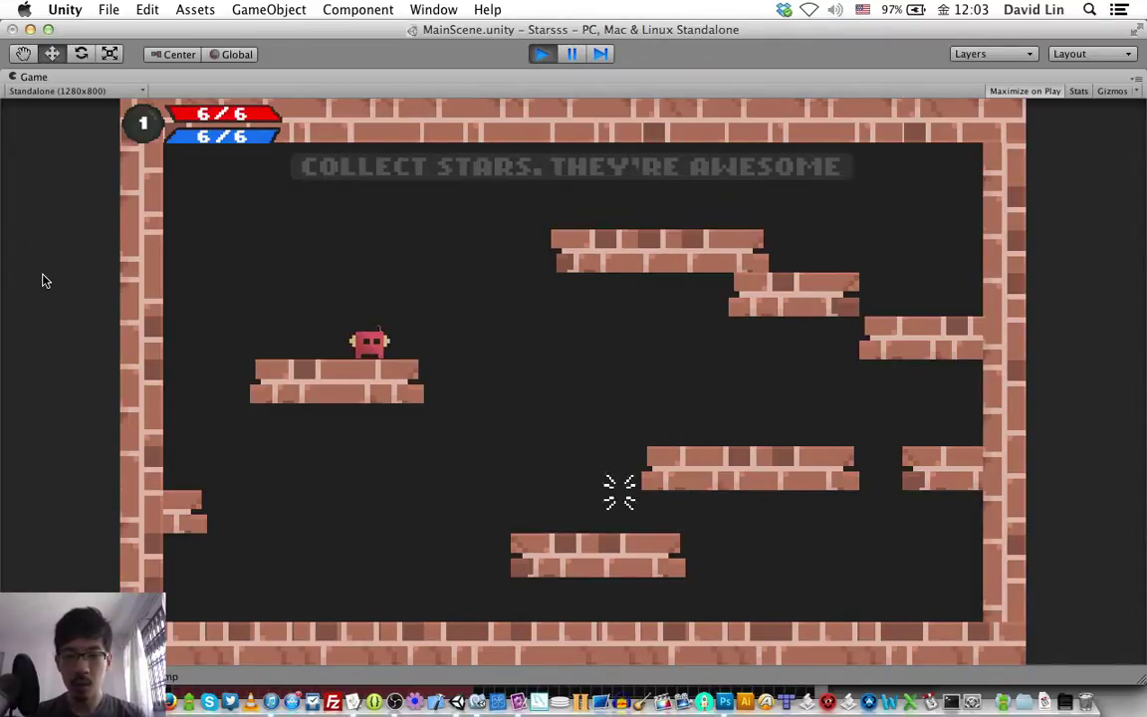
{"action": "key", "text": "Left"}
{"action": "key", "text": "Right"}
{"action": "key", "text": "Left"}
{"action": "key", "text": "Right"}
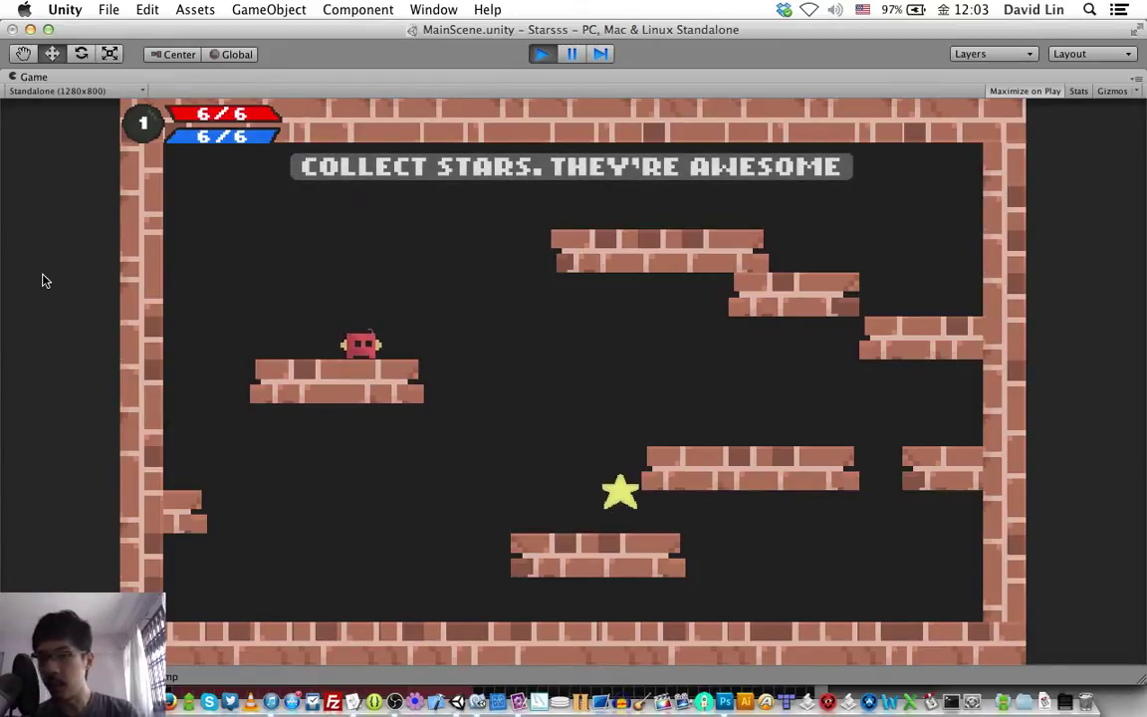
{"action": "key", "text": "x"}
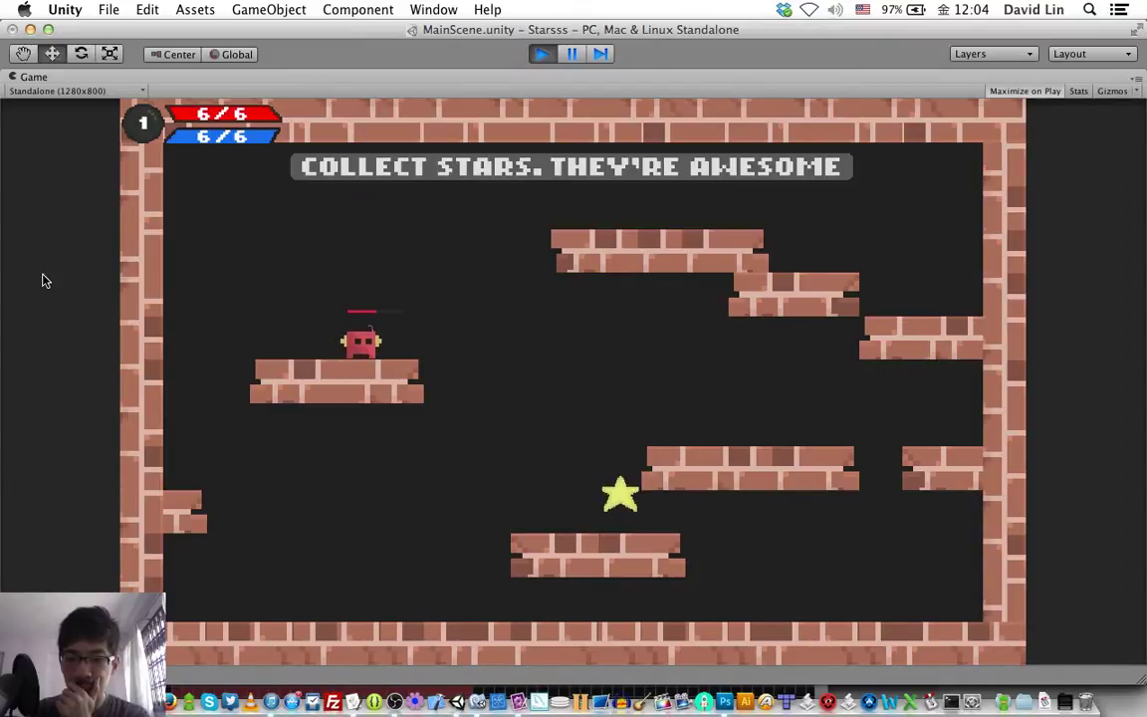
Trigger the bar again, drop to the floor, stop play mode and return to HUDManager.cs.
{"action": "key", "text": "Left"}
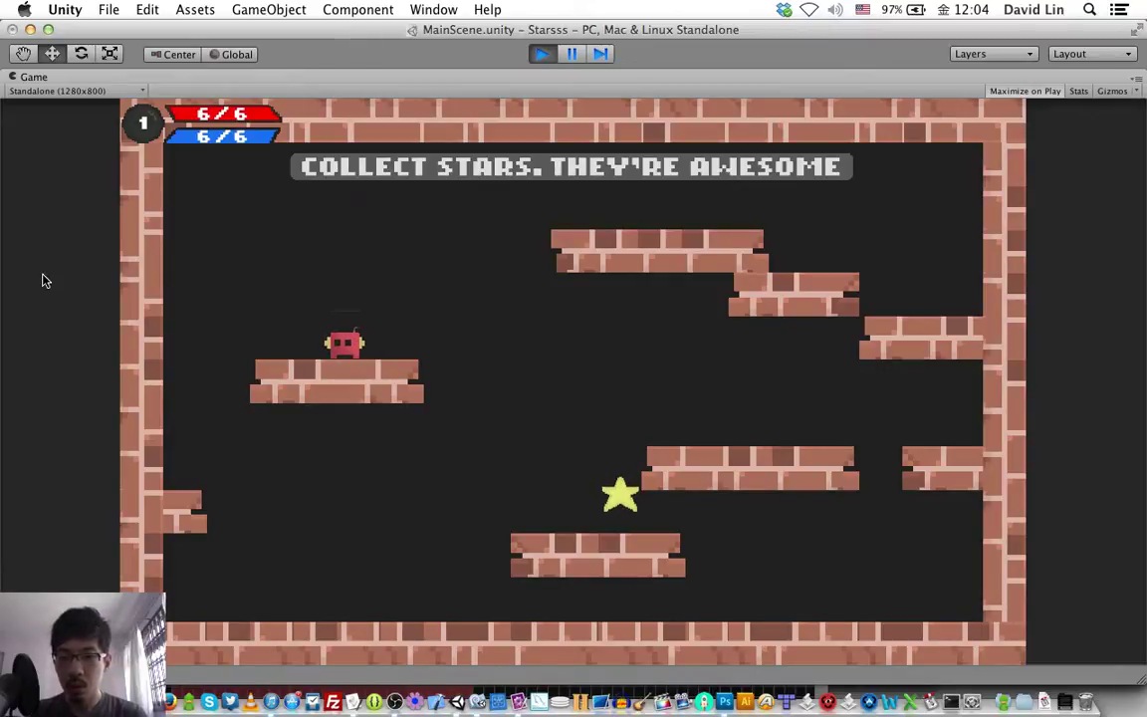
{"action": "key", "text": "Right"}
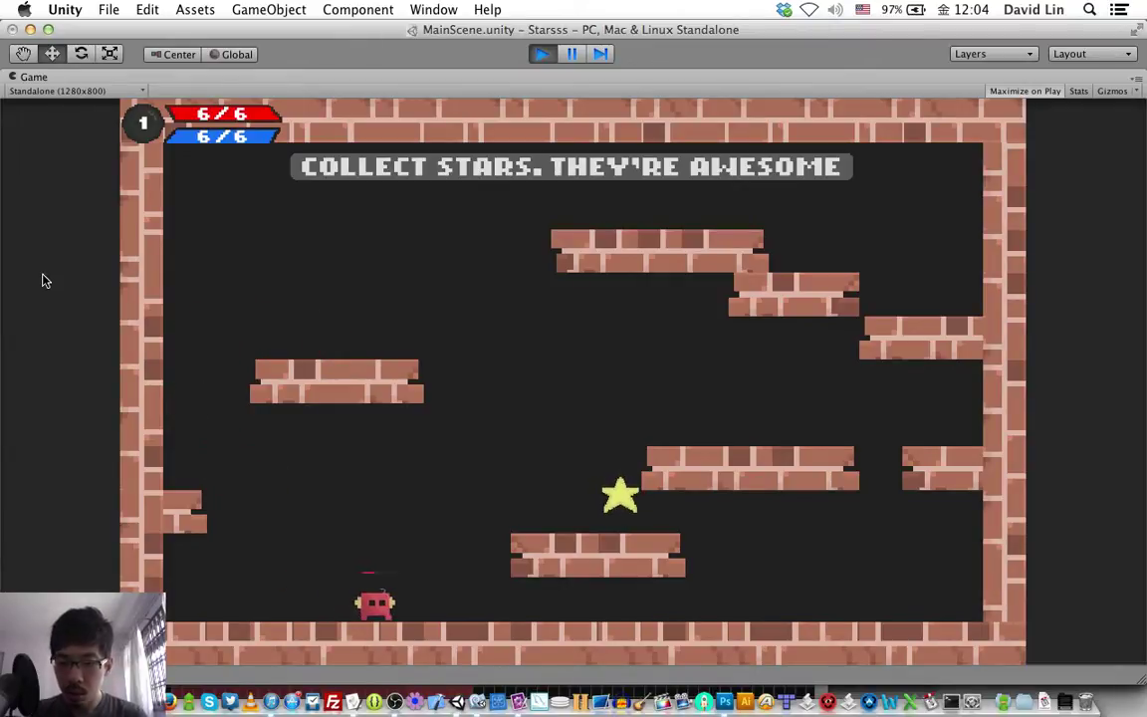
{"action": "key", "text": "Left"}
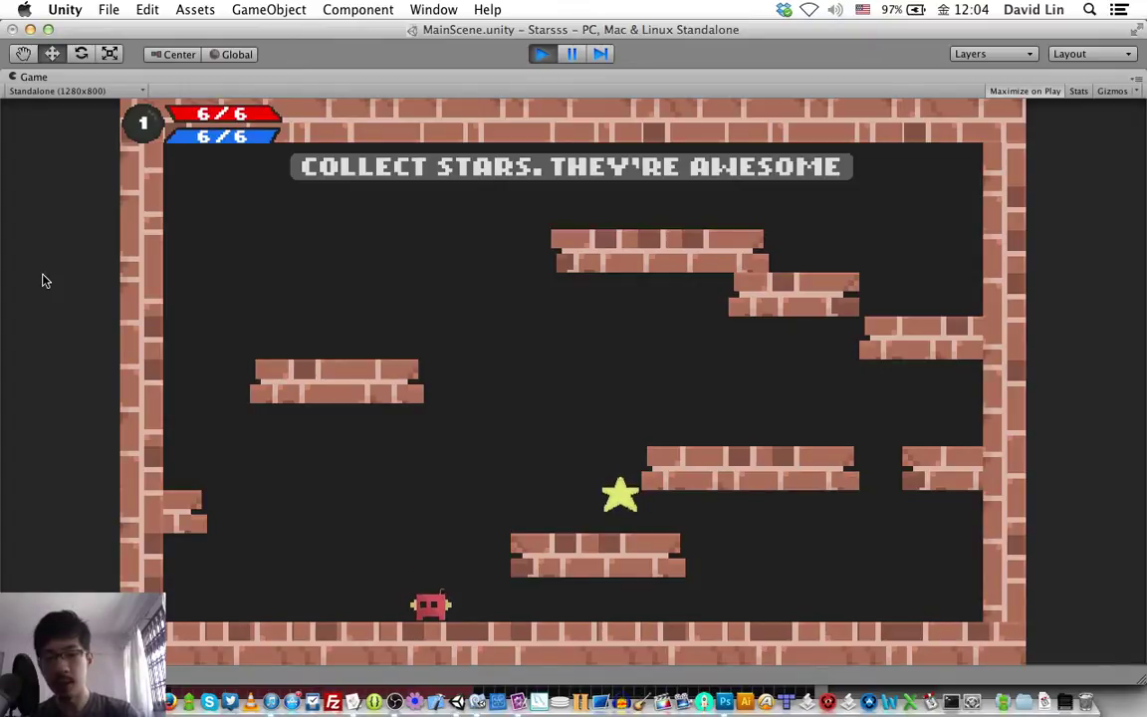
{"action": "key", "text": "super+p"}
{"action": "key", "text": "super+Tab"}
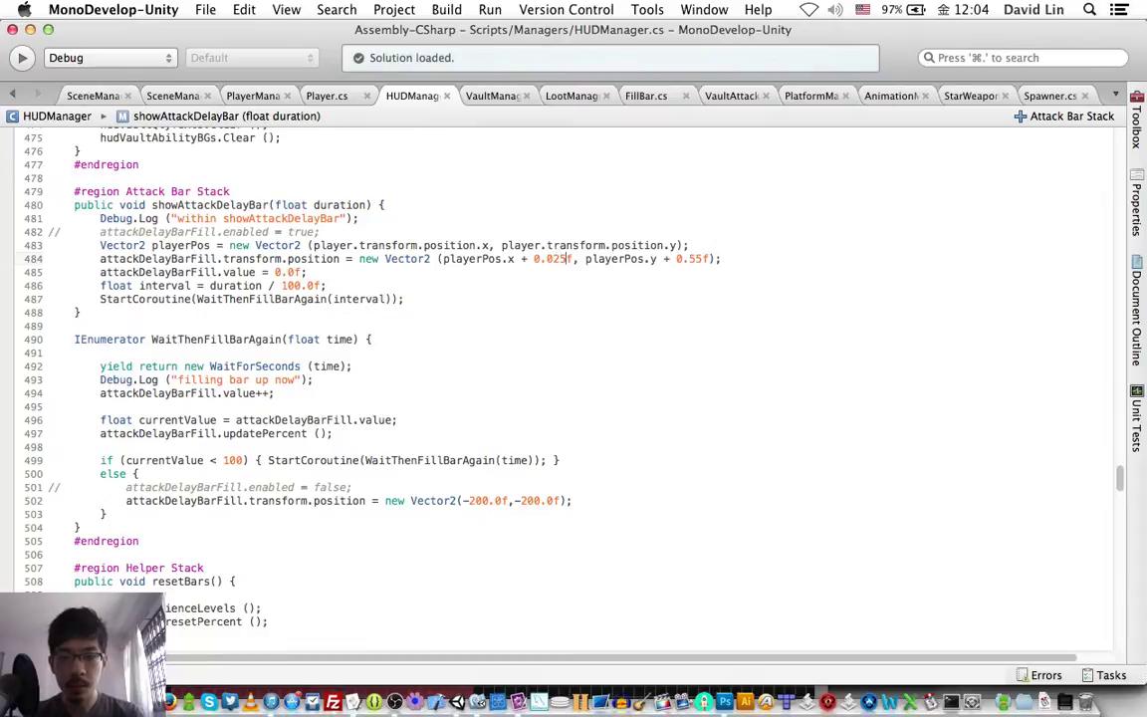
Set the bar offset to playerPos.x + 0.02f and playerPos.y + 0.25f, save, and return to Unity.
{"action": "key", "text": "BackSpace"}
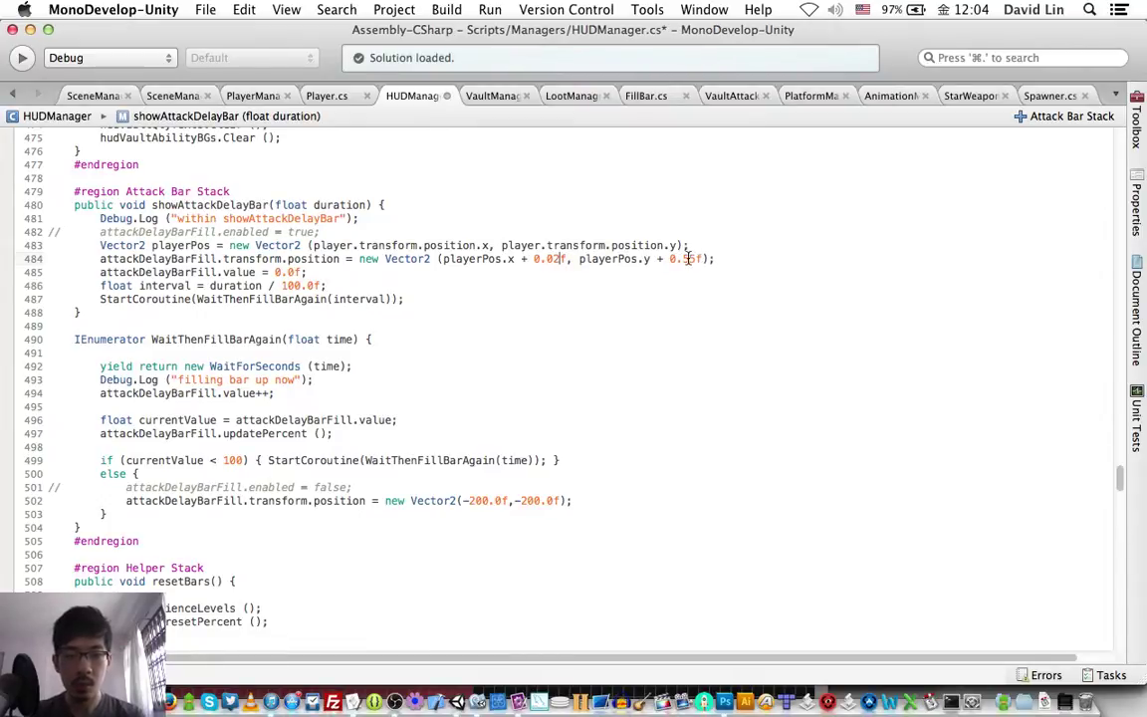
{"action": "type", "text": "2"}
{"action": "key", "text": "super+s"}
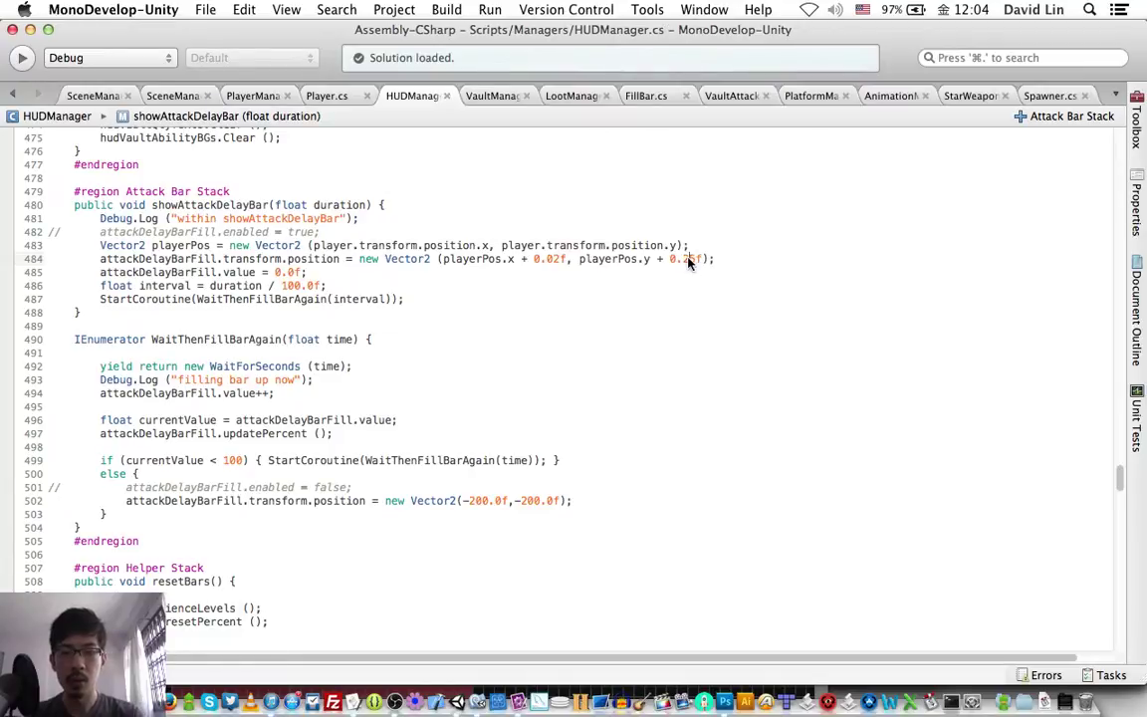
{"action": "key", "text": "super+Tab"}
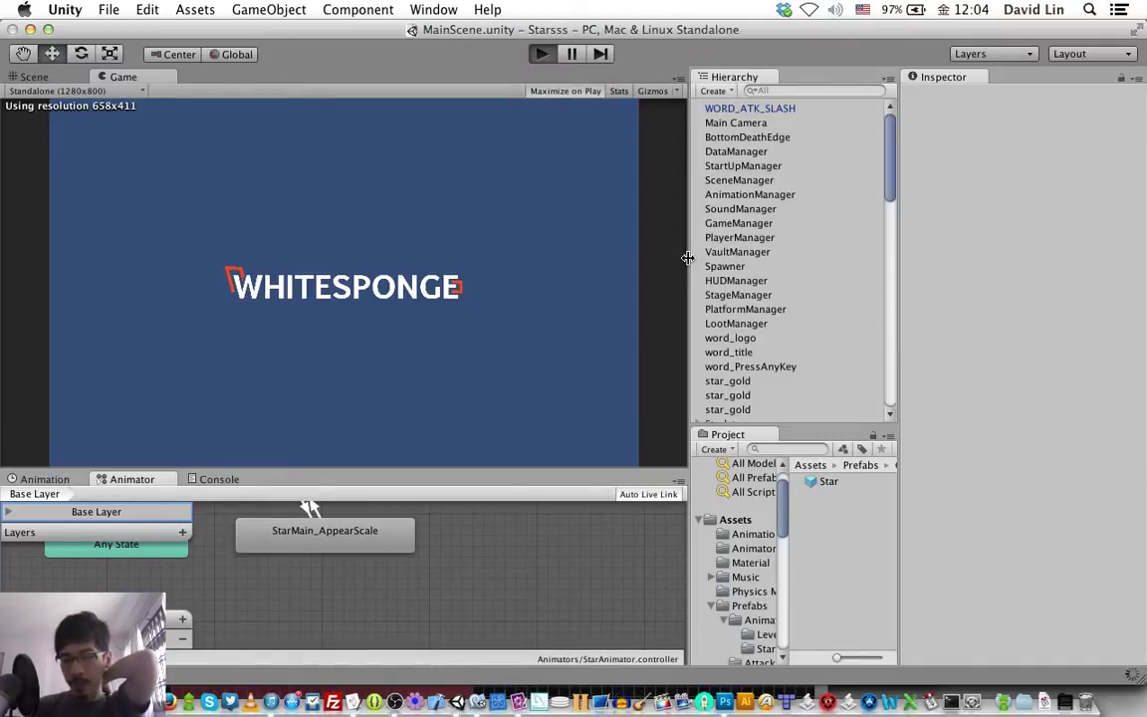
{"action": "key", "text": "super+p"}
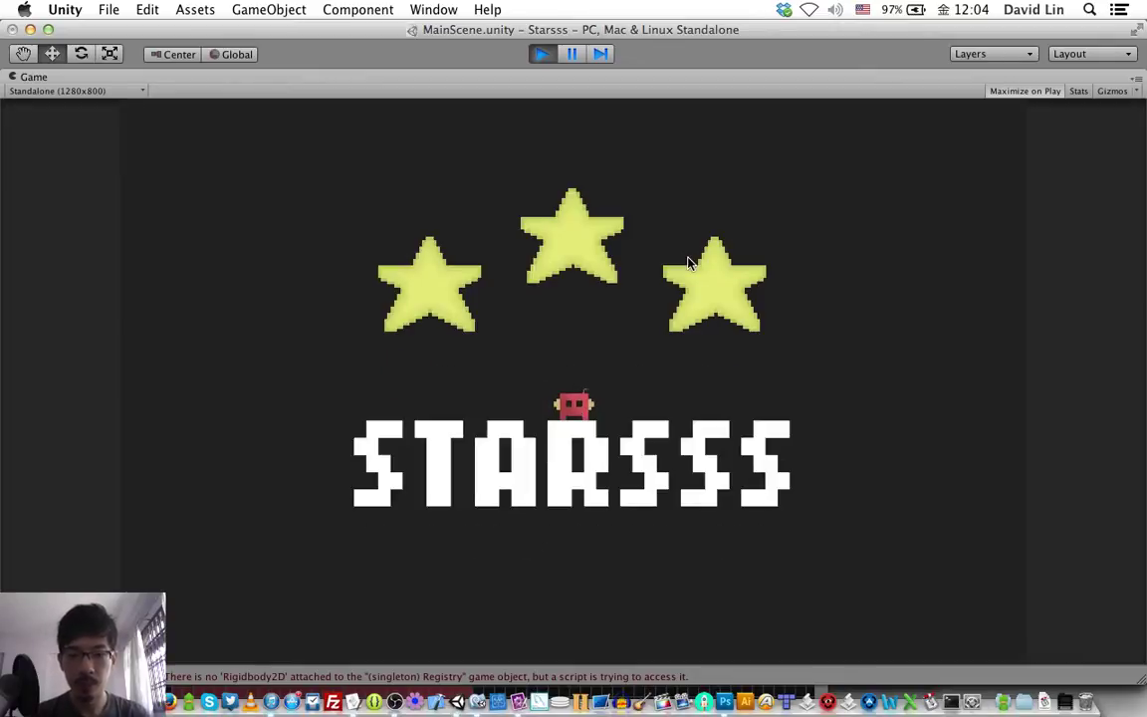
{"action": "key", "text": "space"}
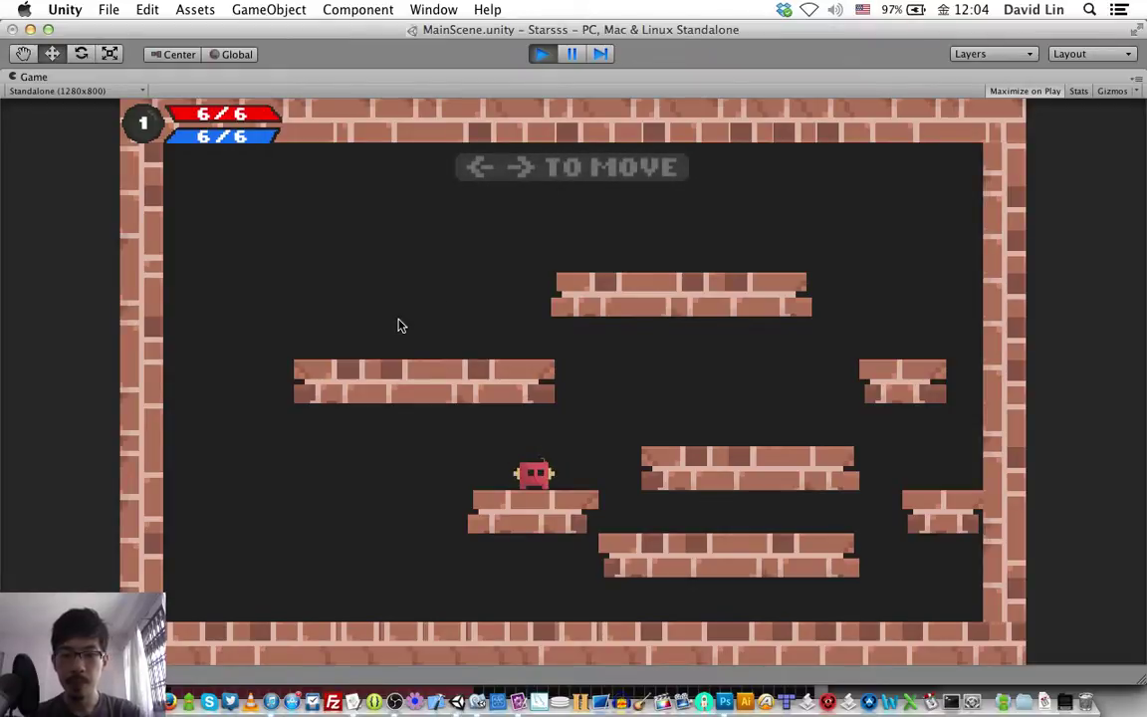
{"action": "key", "text": "z"}
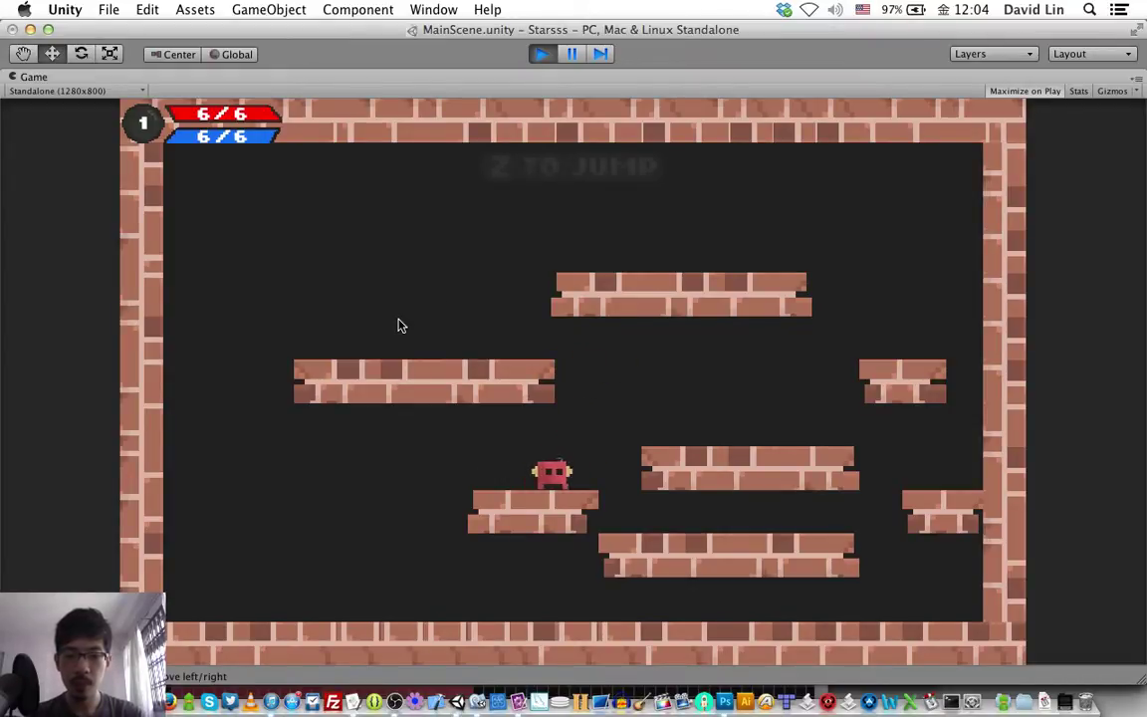
{"action": "key", "text": "z"}
{"action": "key", "text": "Left"}
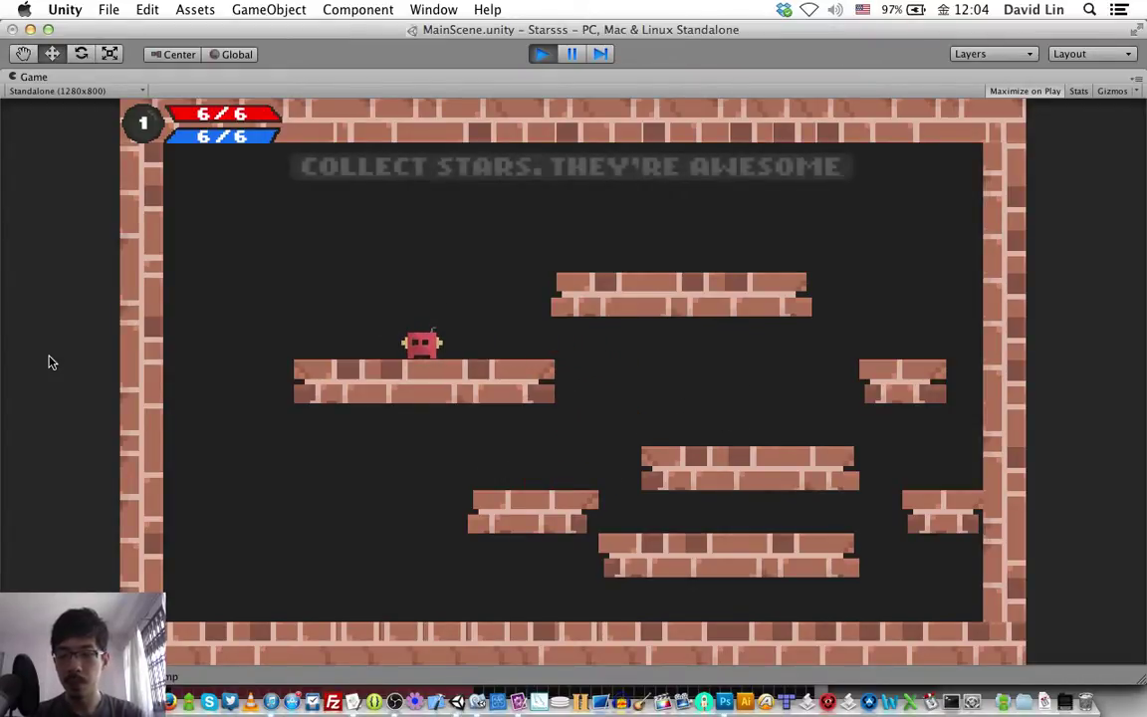
{"action": "key", "text": "Left"}
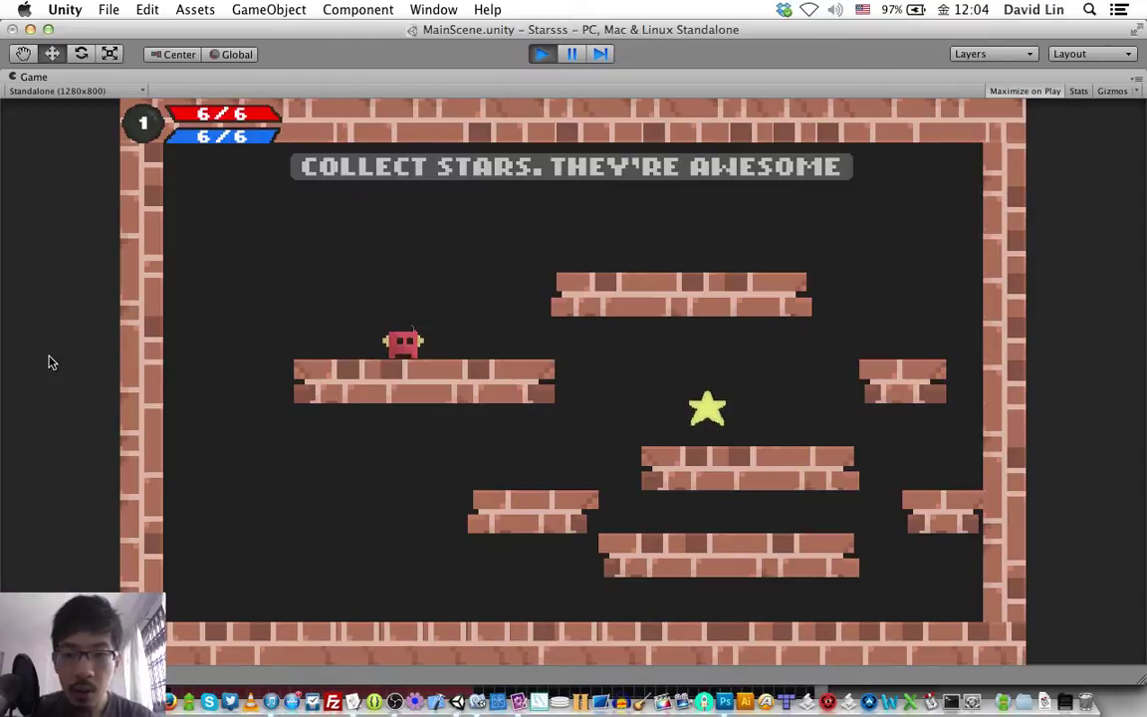
{"action": "key", "text": "super+p"}
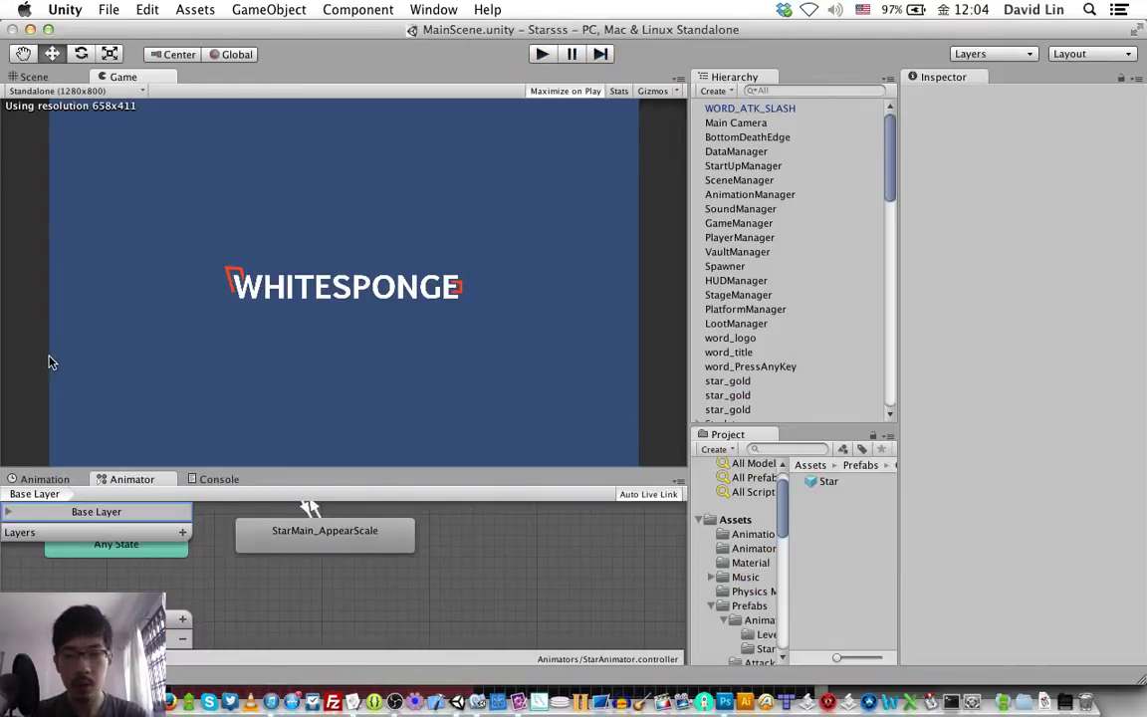
Delete HUDManager.cs's attack-bar Debug.Log lines and commented enable line, then save.
{"action": "key", "text": "super+Tab"}
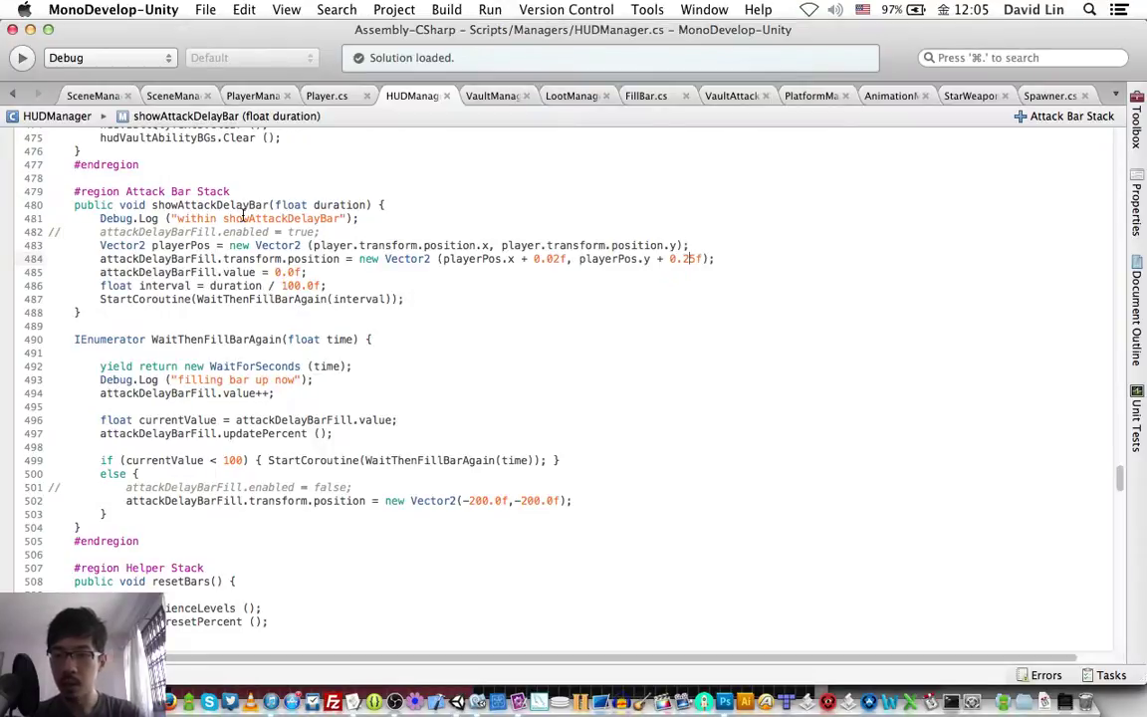
{"action": "left_click", "coordinate": [243, 217]}
{"action": "left_click_drag", "start_coordinate": [324, 233], "coordinate": [100, 217]}
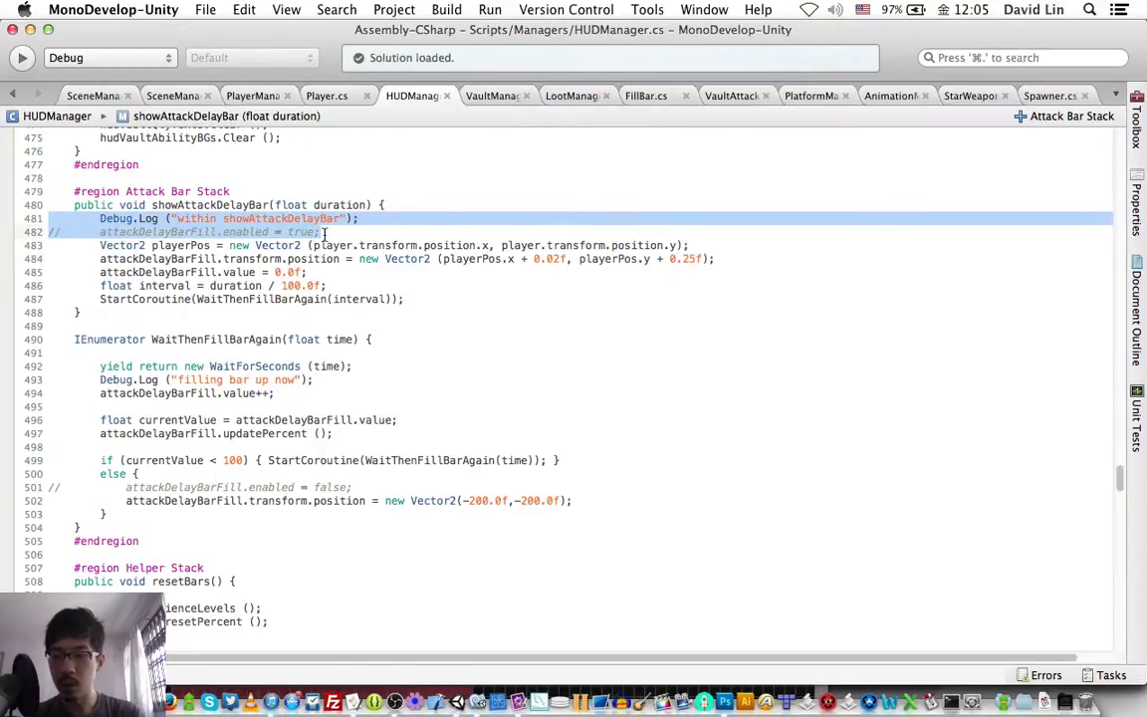
{"action": "key", "text": "BackSpace"}
{"action": "triple_click", "coordinate": [223, 366]}
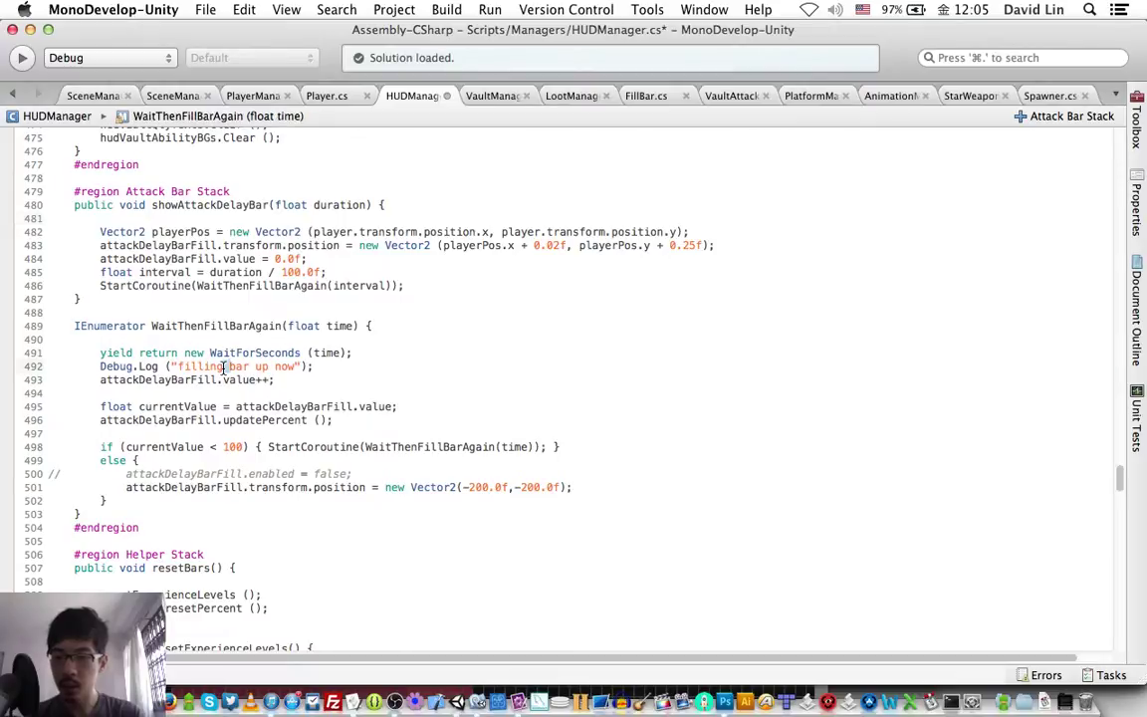
{"action": "key", "text": "BackSpace"}
{"action": "key", "text": "Return"}
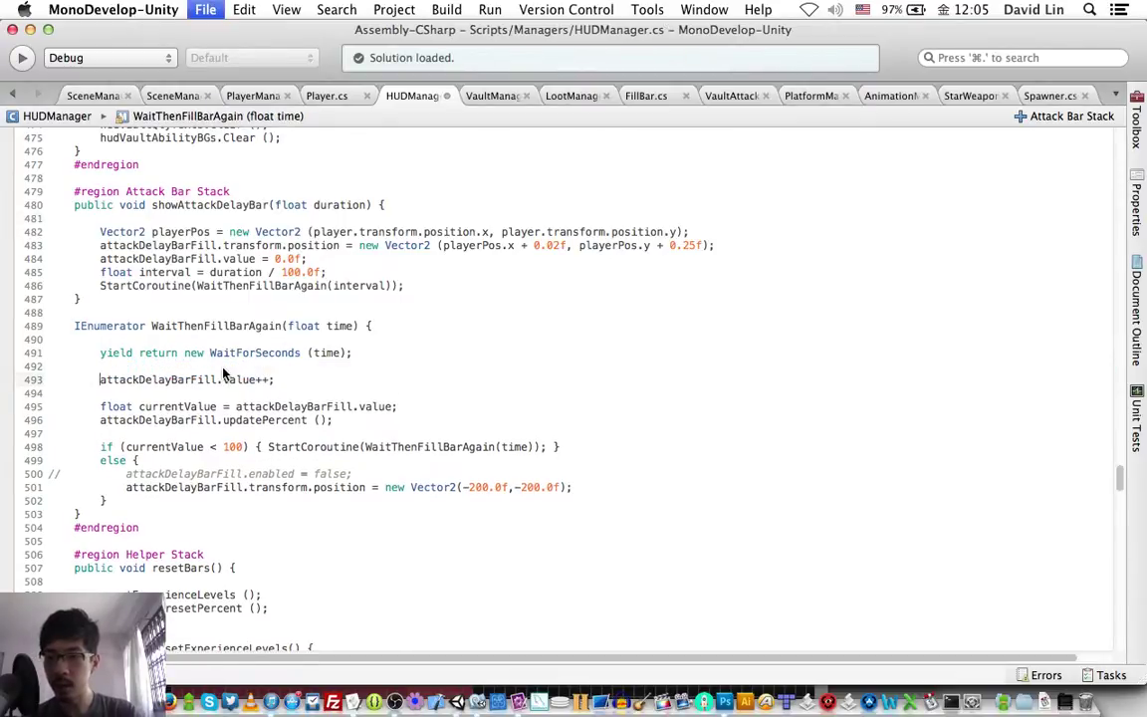
In Player.cs, start a solution-wide search for 'const'.
{"action": "left_click", "coordinate": [331, 96]}
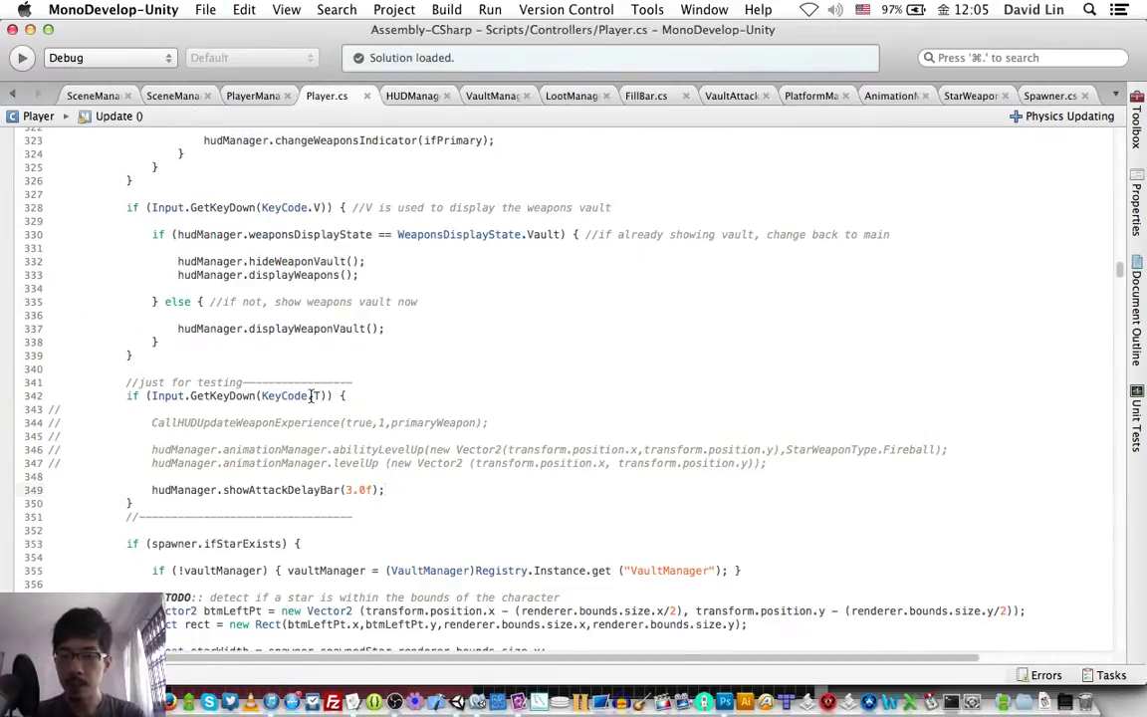
{"action": "key", "text": "super+period"}
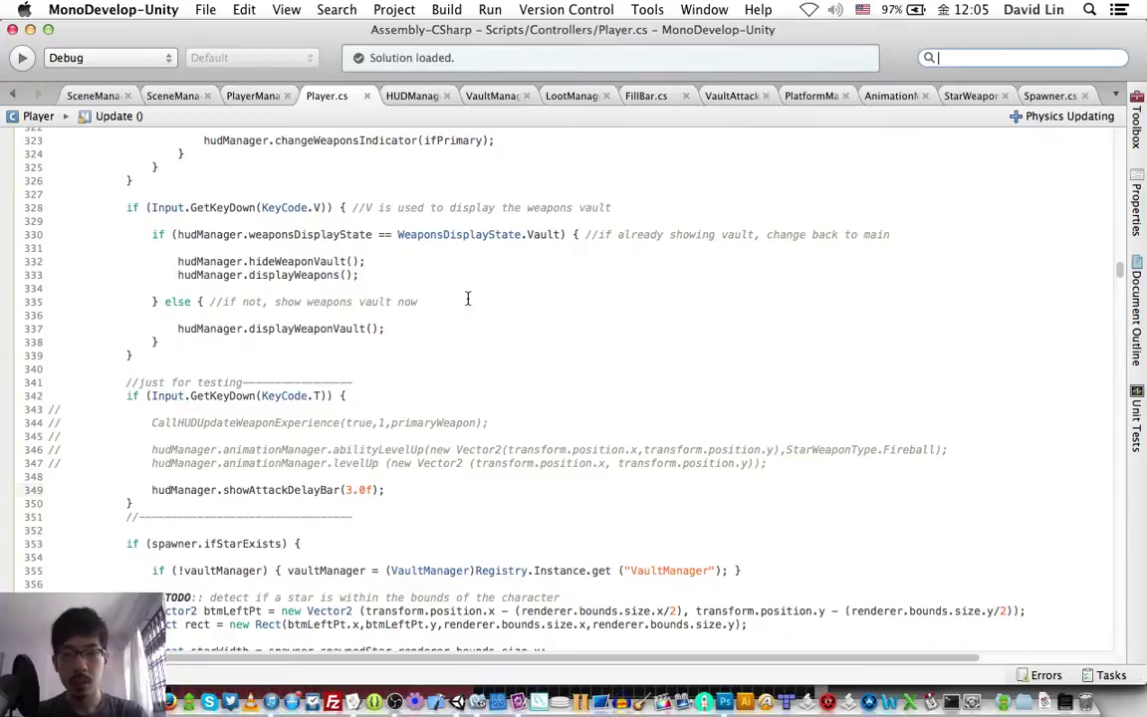
{"action": "type", "text": "cons"}
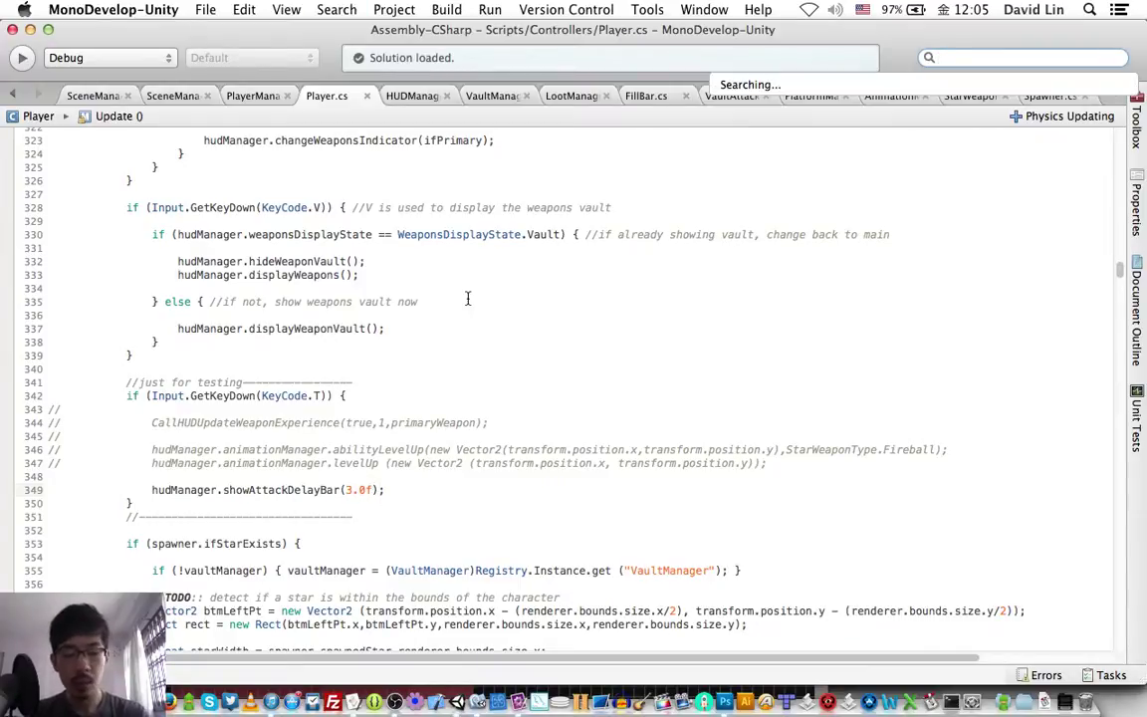
{"action": "type", "text": "t"}
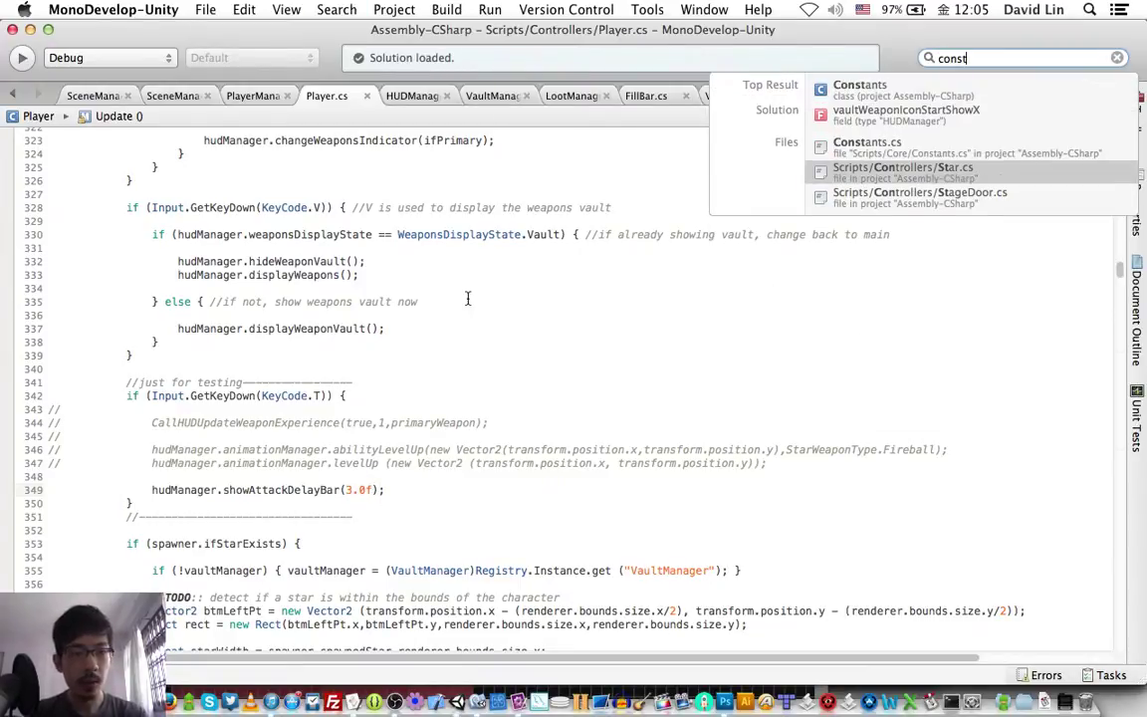
Check the weaponDelays array definition in Constants.cs.
{"action": "key", "text": "Return"}
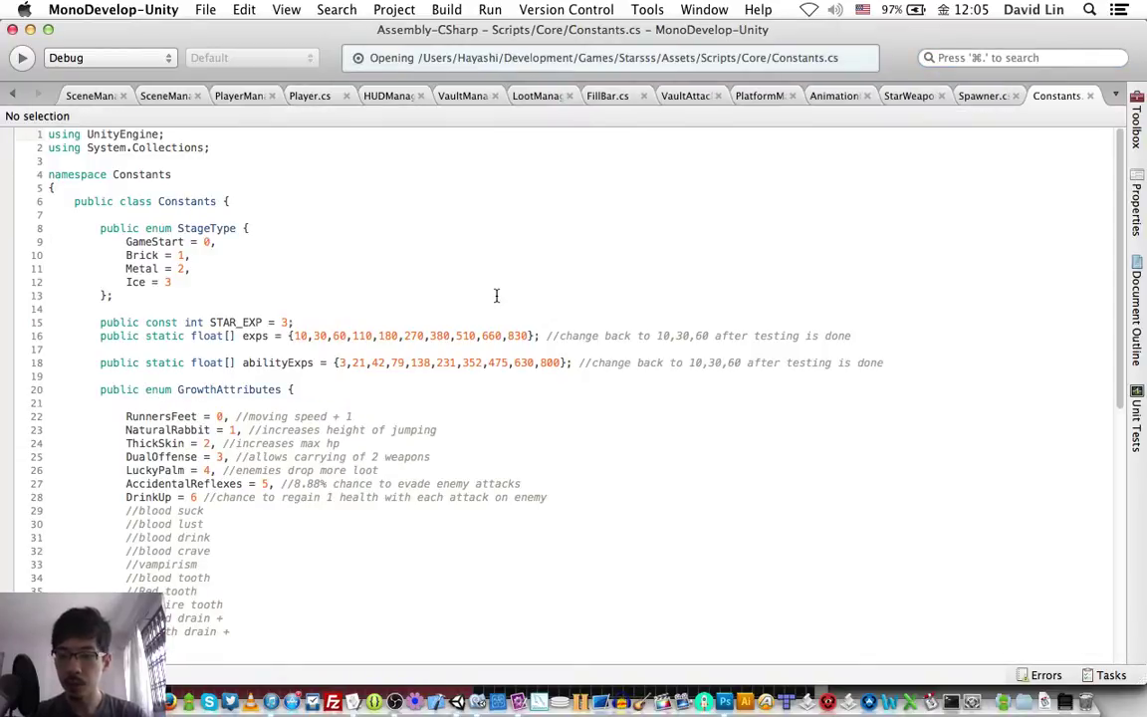
{"action": "scroll", "coordinate": [495, 294], "scroll_direction": "down", "scroll_amount": 5}
{"action": "scroll", "coordinate": [496, 294], "scroll_direction": "down", "scroll_amount": 4}
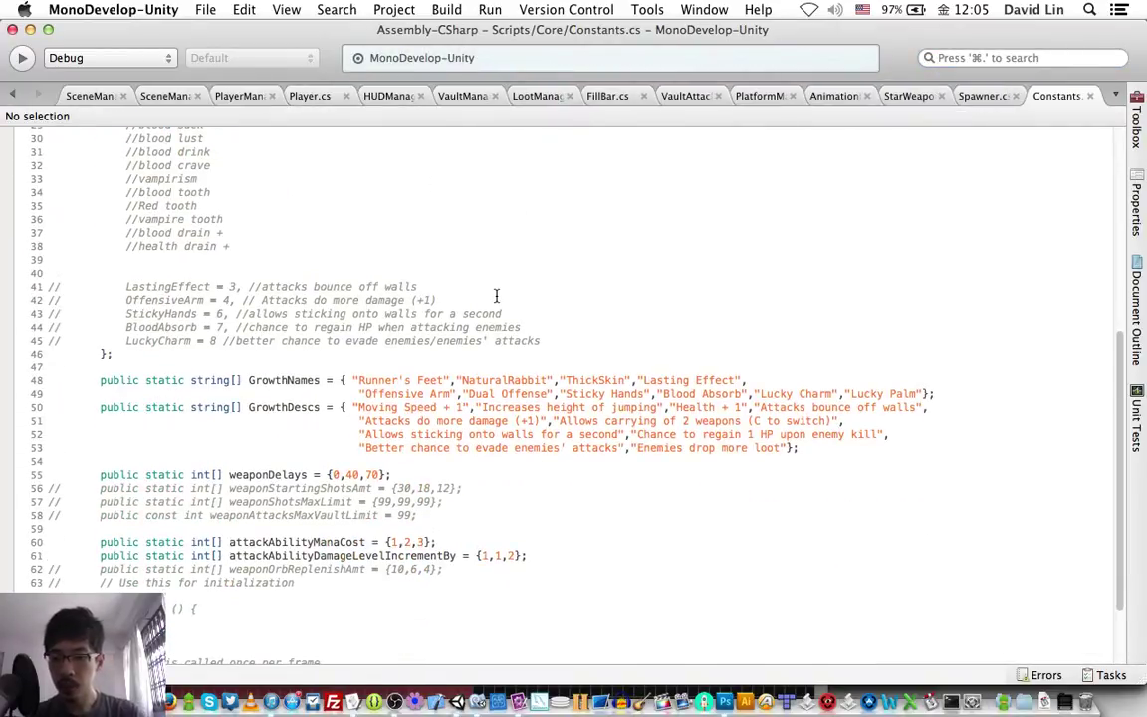
{"action": "left_click", "coordinate": [268, 475]}
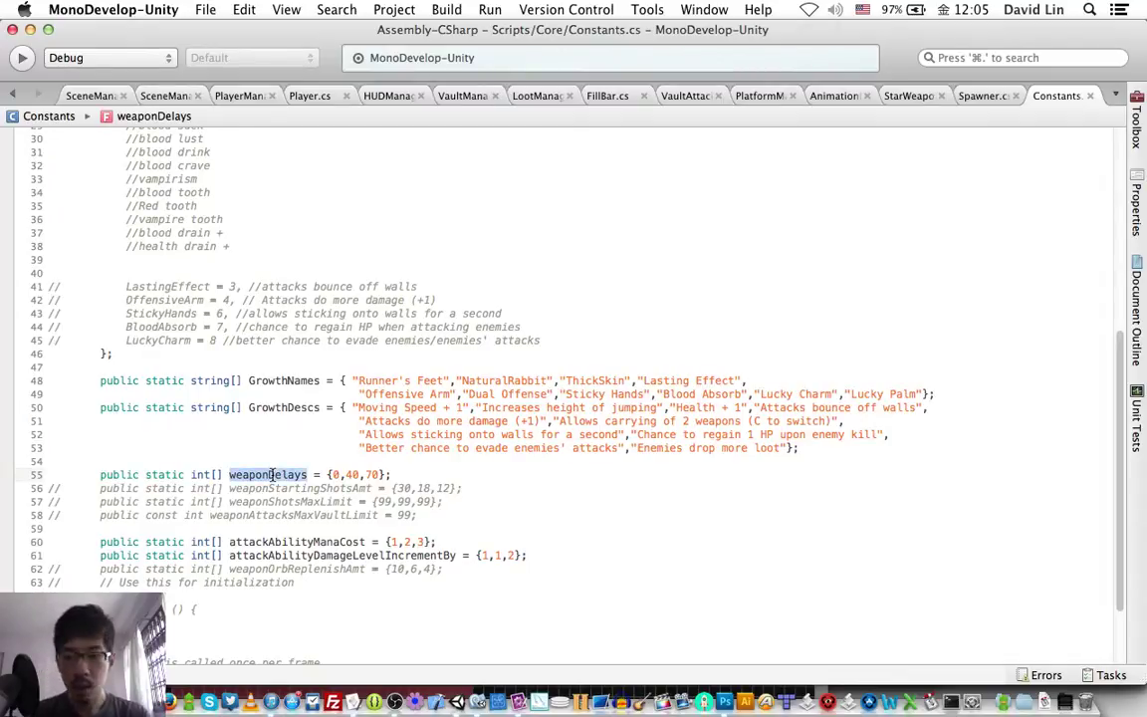
In Player.cs, comment out the T-key test condition and its showAttackDelayBar(3.0f) call.
{"action": "left_click", "coordinate": [309, 96]}
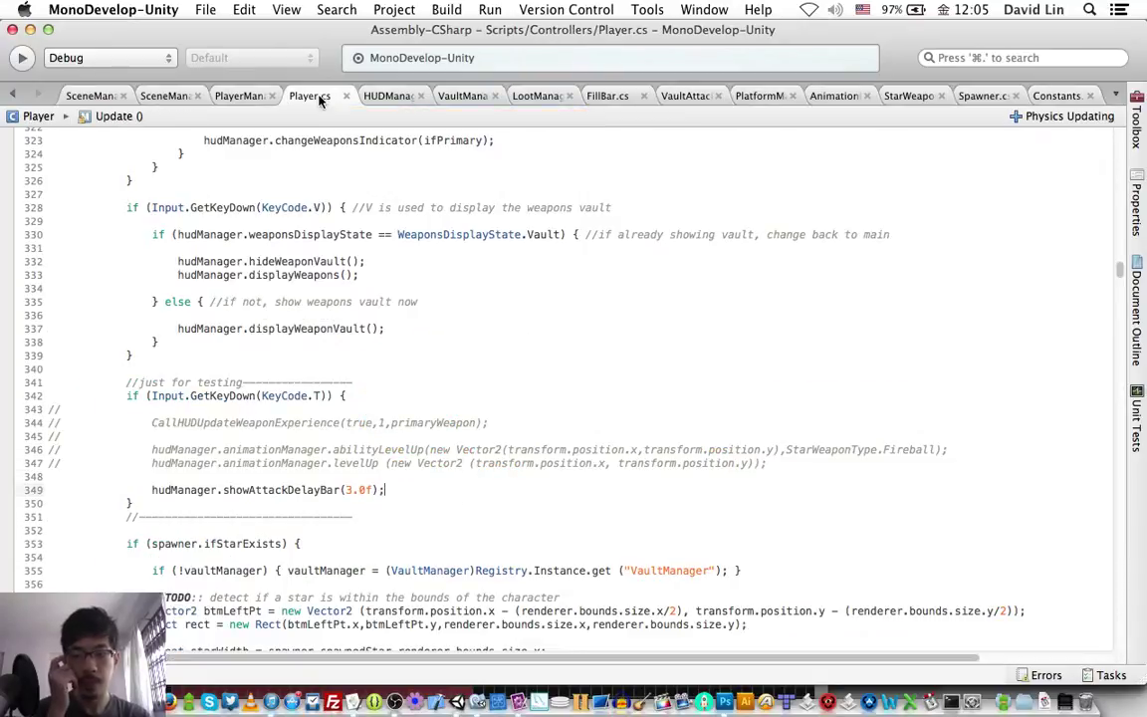
{"action": "triple_click", "coordinate": [255, 492]}
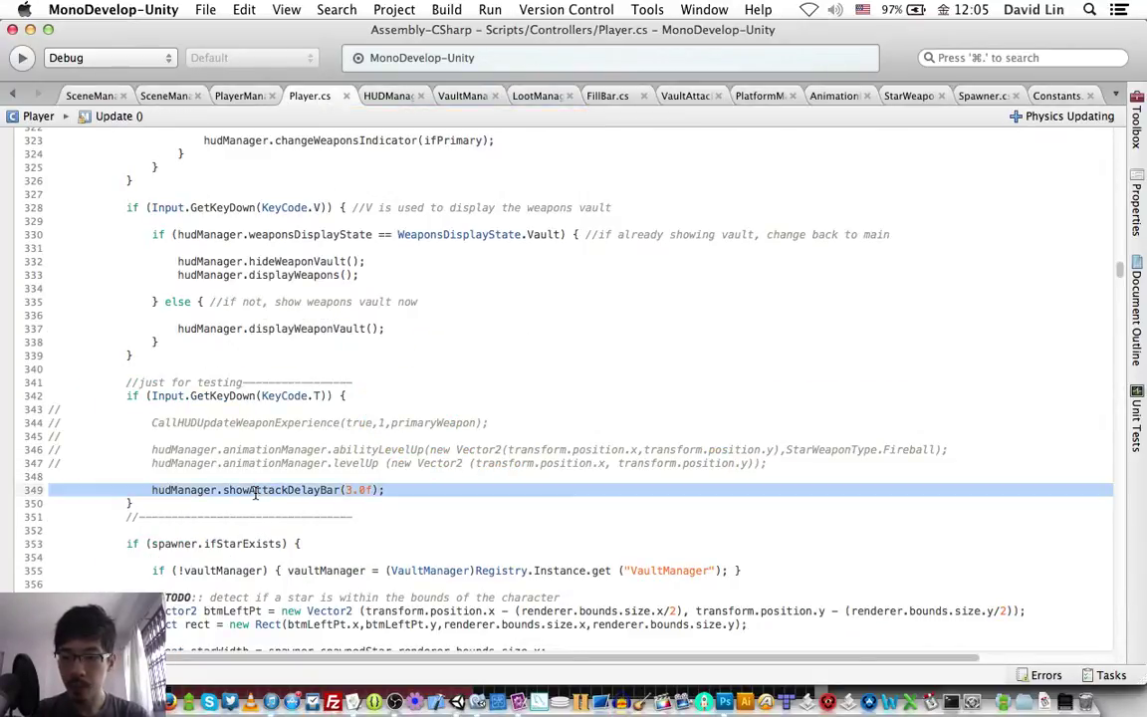
{"action": "key", "text": "super+slash"}
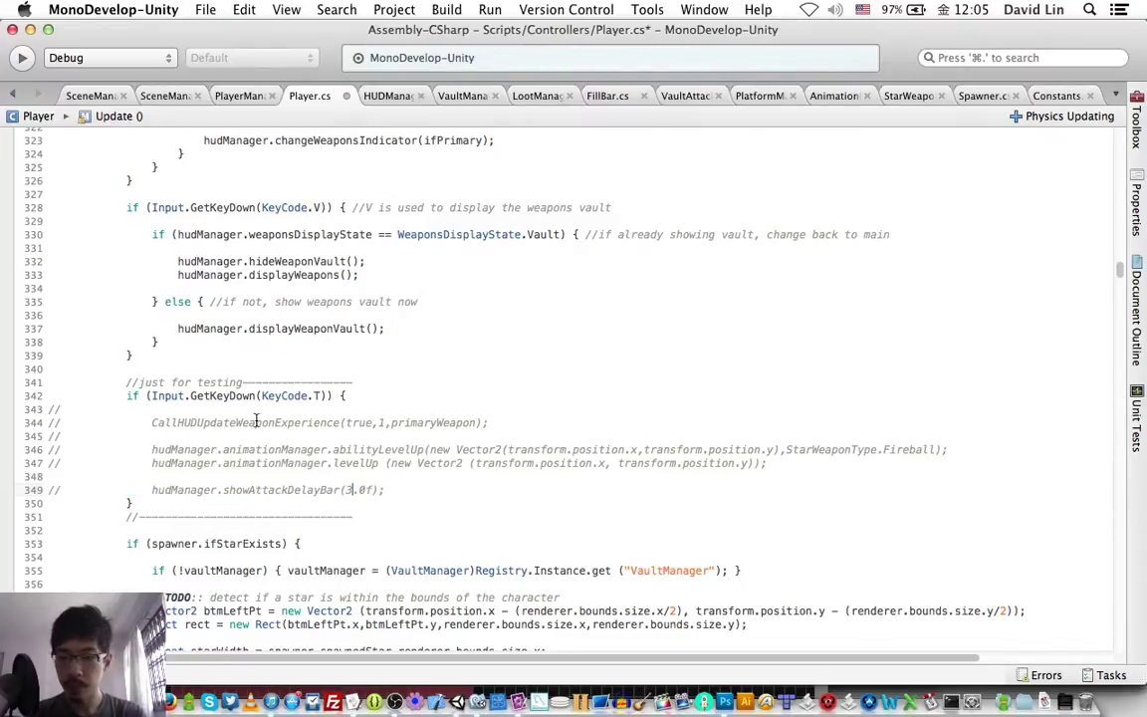
{"action": "left_click", "coordinate": [214, 395]}
{"action": "key", "text": "super+slash"}
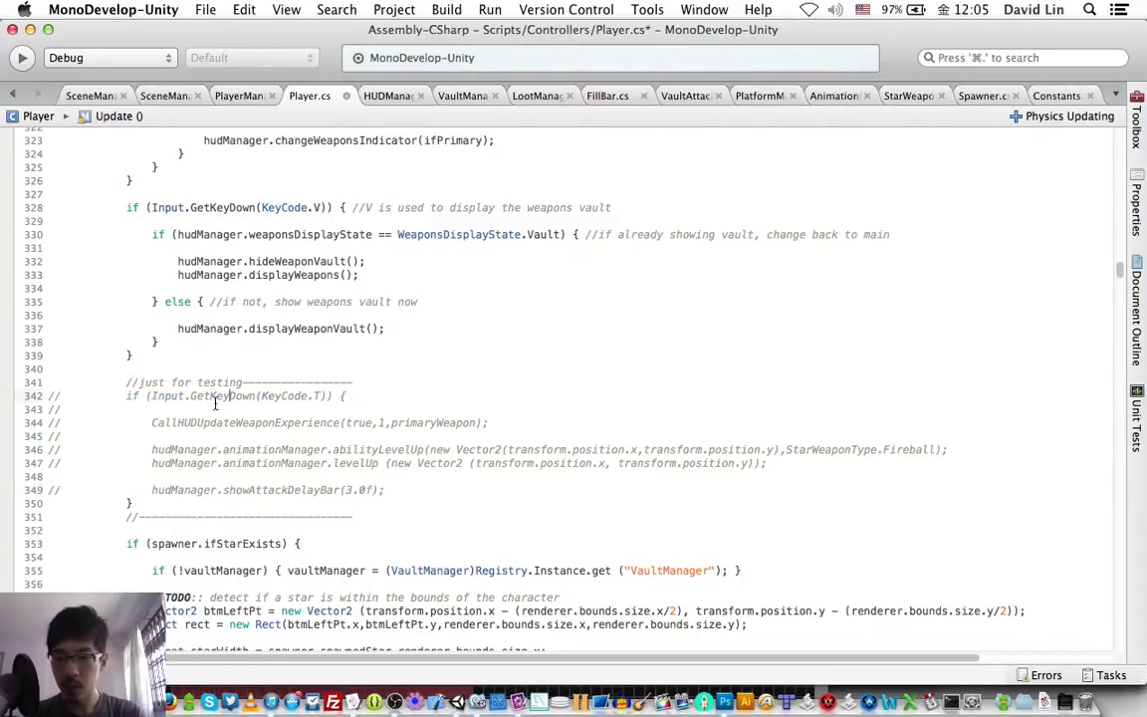
Save Player.cs and scroll through the surrounding code.
{"action": "key", "text": "super+s"}
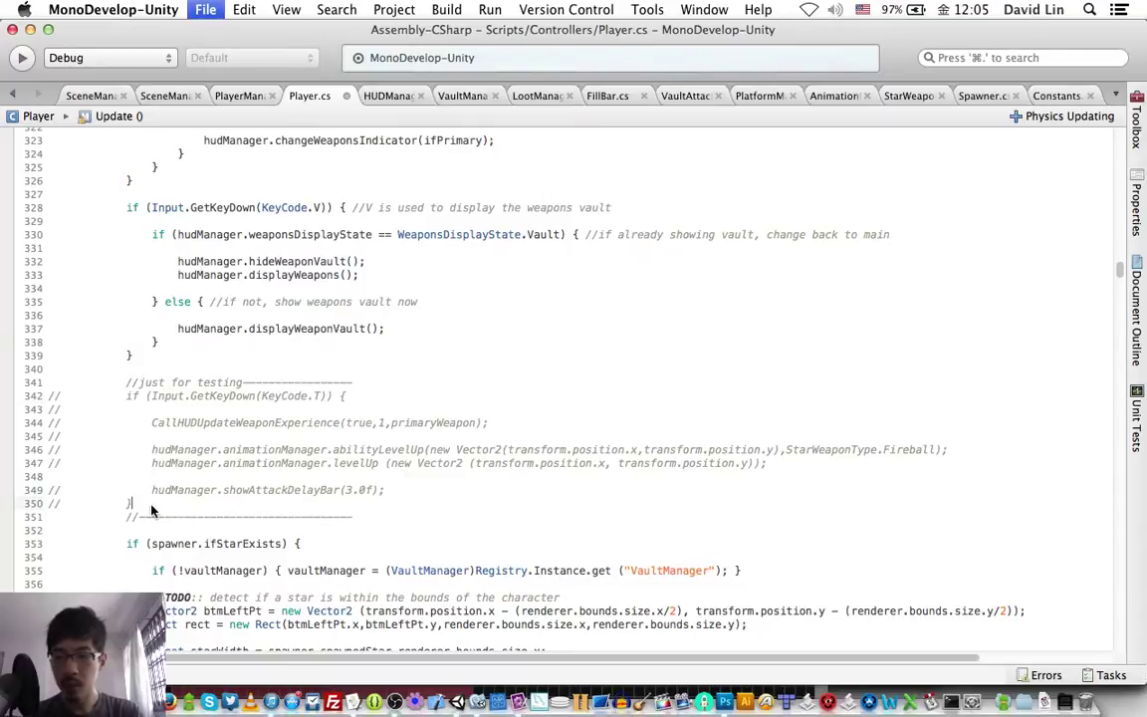
{"action": "scroll", "coordinate": [279, 365], "scroll_direction": "up", "scroll_amount": 10}
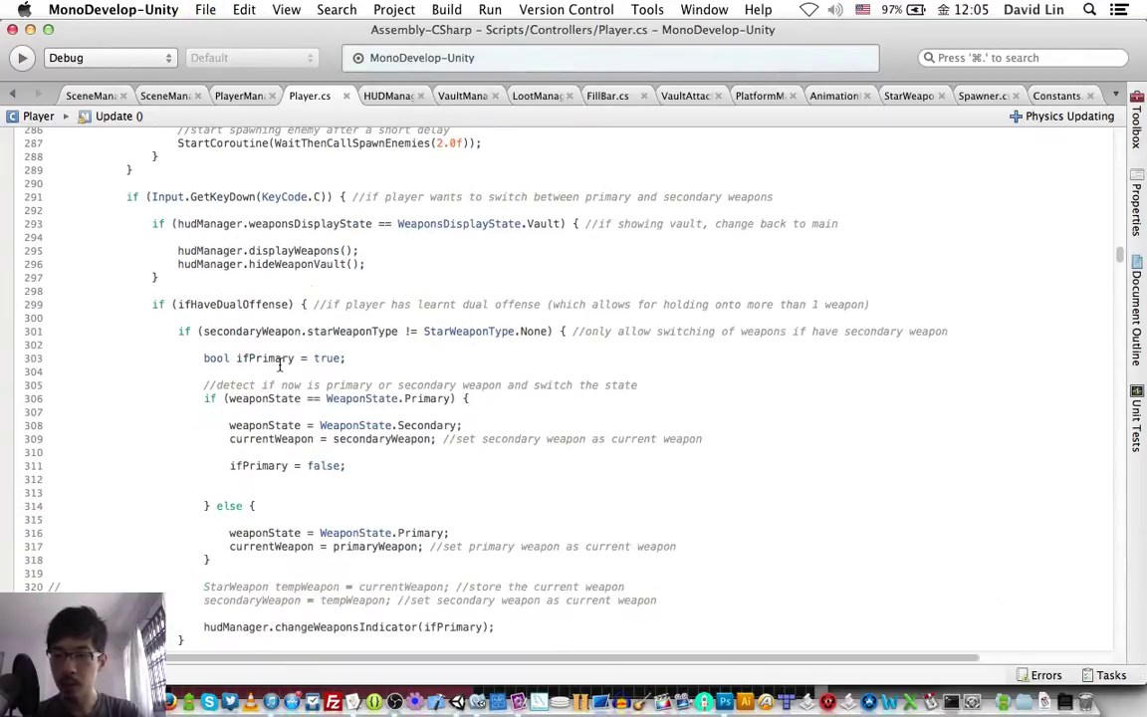
{"action": "scroll", "coordinate": [280, 364], "scroll_direction": "up", "scroll_amount": 4}
{"action": "scroll", "coordinate": [280, 365], "scroll_direction": "up", "scroll_amount": 2}
{"action": "scroll", "coordinate": [280, 364], "scroll_direction": "up", "scroll_amount": 4}
{"action": "scroll", "coordinate": [280, 365], "scroll_direction": "down", "scroll_amount": 1}
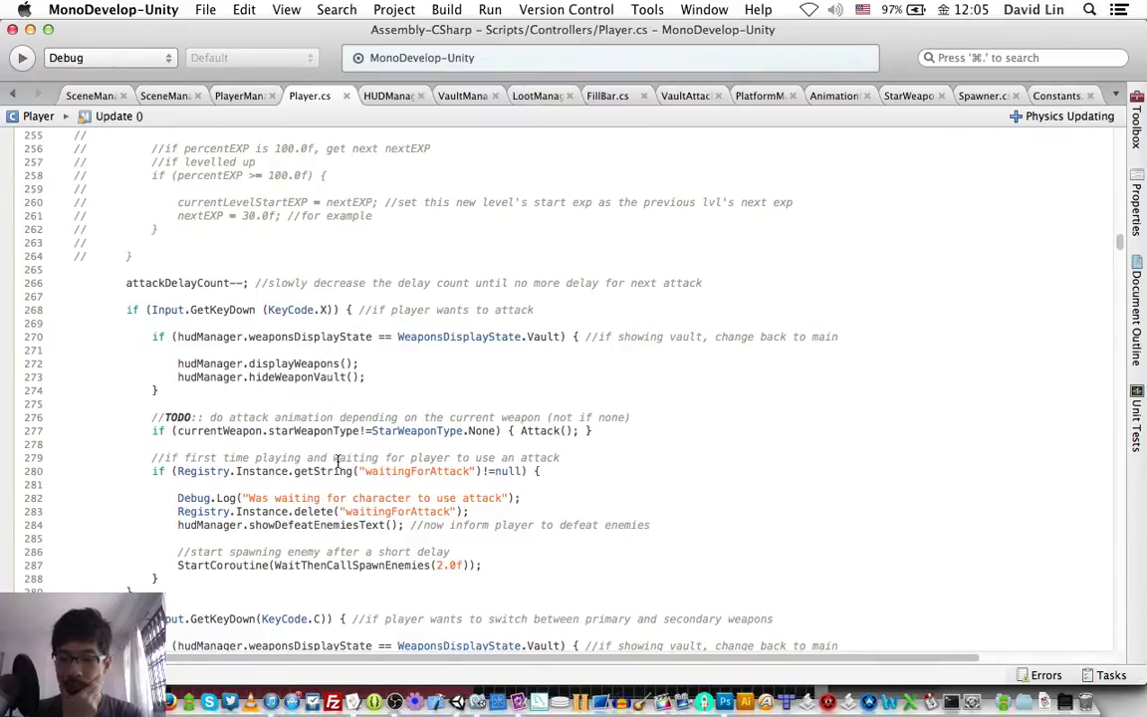
Find 'attack(' and scroll to where Attack() resets attackDelayCount from Constants.weaponDelays.
{"action": "key", "text": "super+f"}
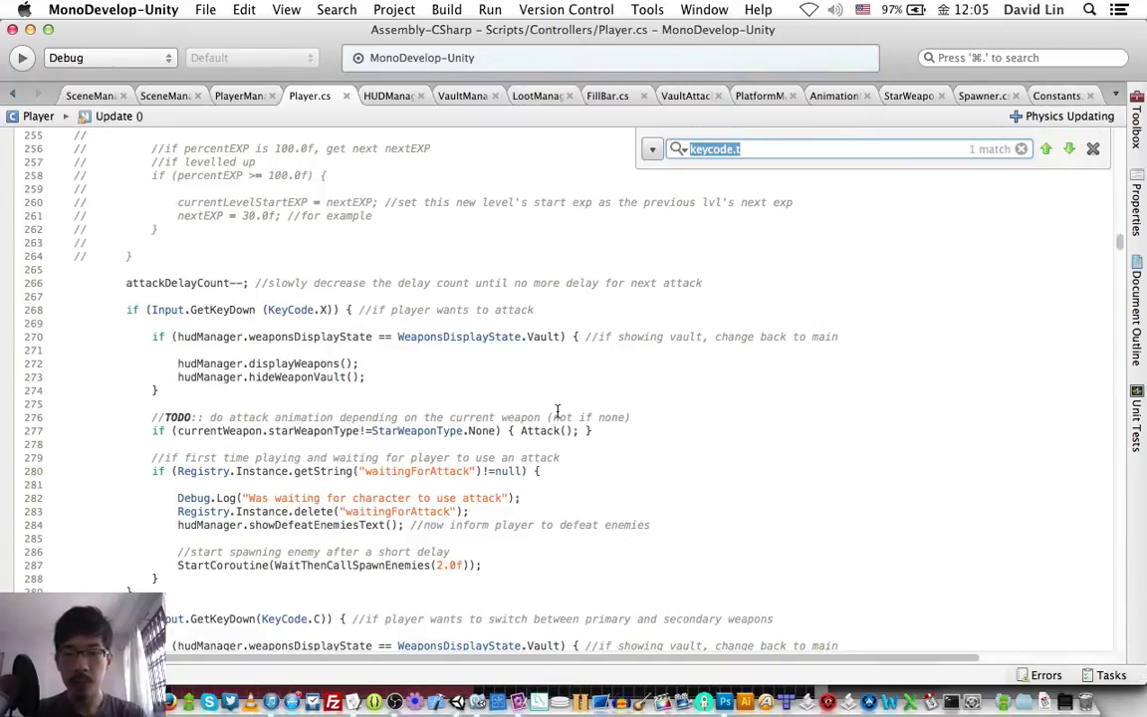
{"action": "type", "text": "attack("}
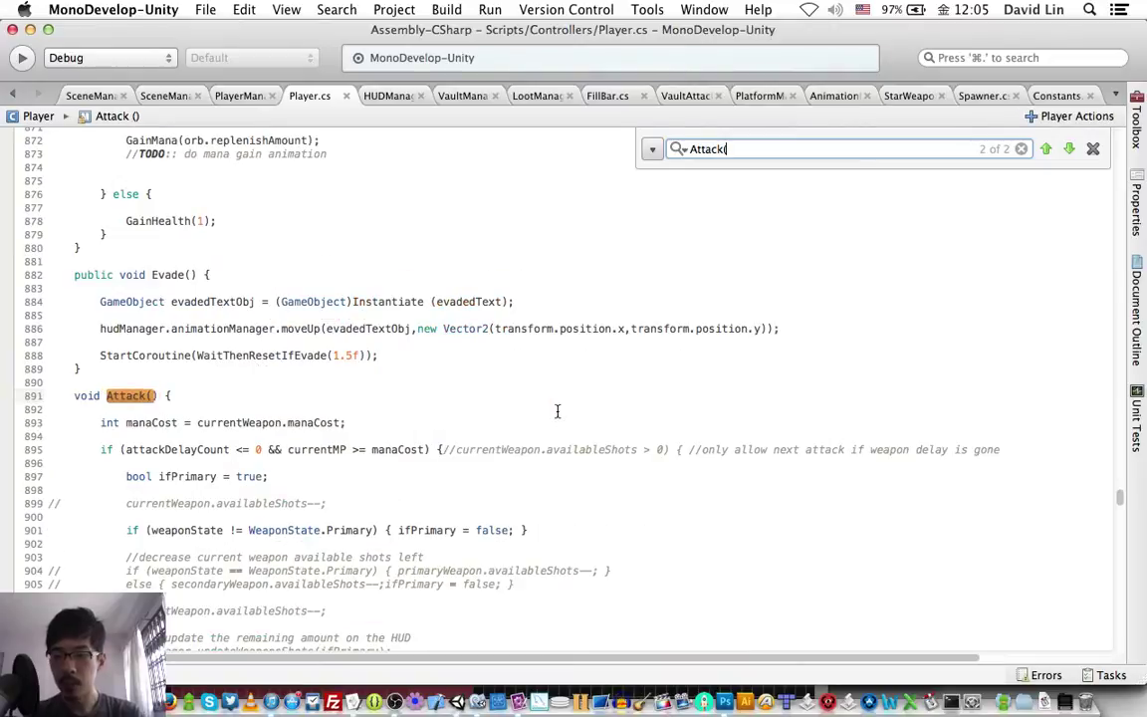
{"action": "key", "text": "Escape"}
{"action": "scroll", "coordinate": [520, 431], "scroll_direction": "down", "scroll_amount": 3}
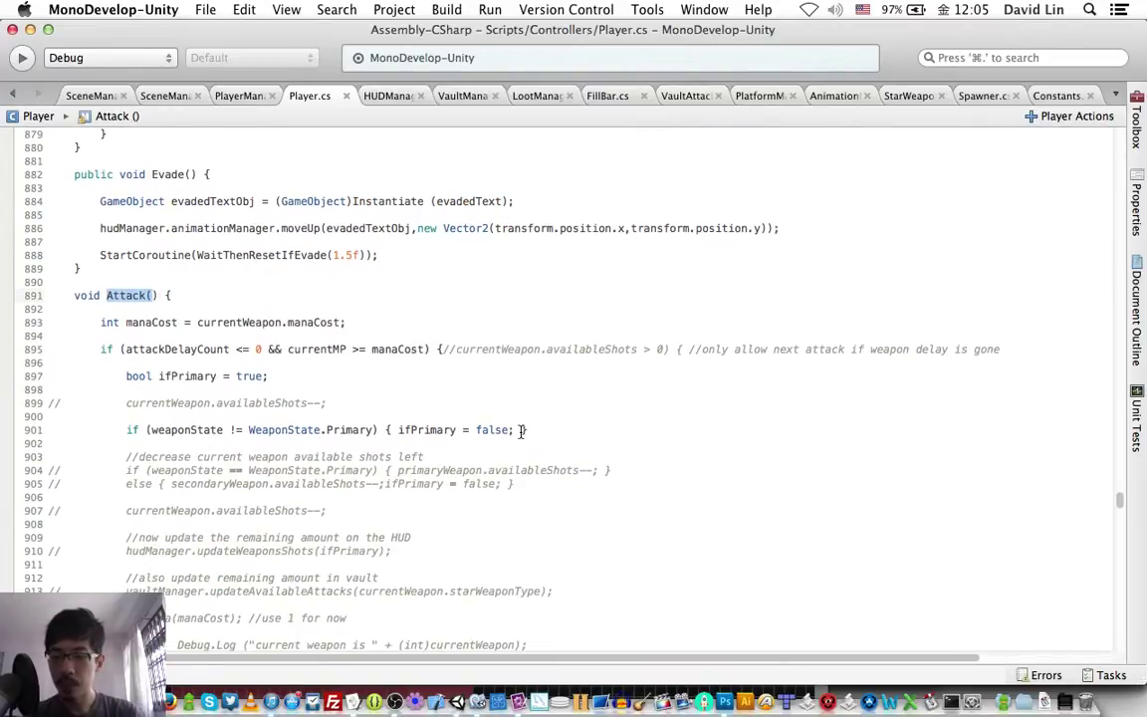
{"action": "scroll", "coordinate": [520, 432], "scroll_direction": "down", "scroll_amount": 2}
{"action": "scroll", "coordinate": [520, 431], "scroll_direction": "down", "scroll_amount": 3}
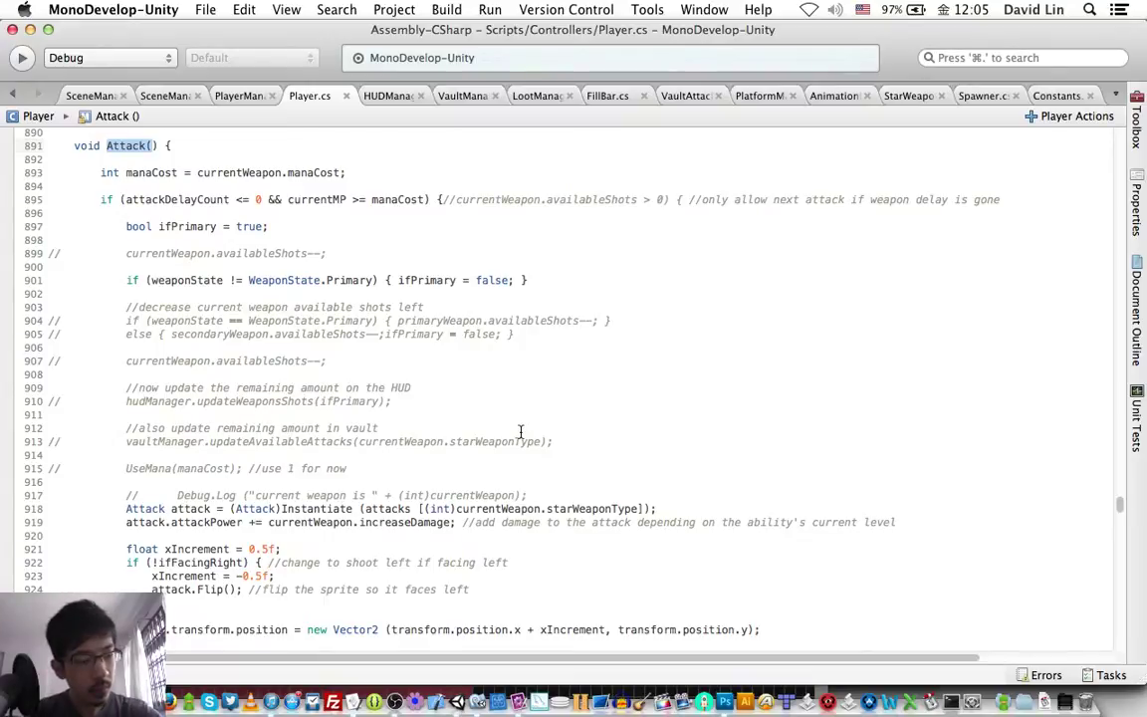
{"action": "scroll", "coordinate": [520, 431], "scroll_direction": "down", "scroll_amount": 1}
{"action": "scroll", "coordinate": [520, 431], "scroll_direction": "down", "scroll_amount": 3}
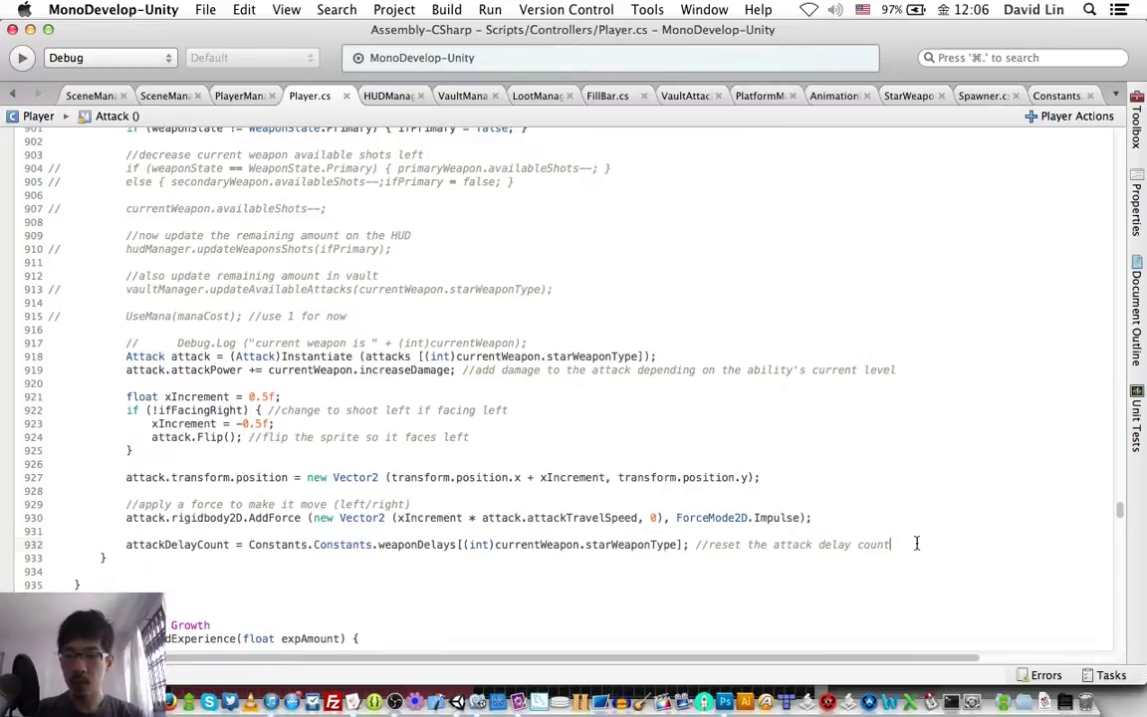
{"action": "scroll", "coordinate": [916, 542], "scroll_direction": "up", "scroll_amount": 2}
{"action": "scroll", "coordinate": [916, 542], "scroll_direction": "up", "scroll_amount": 3}
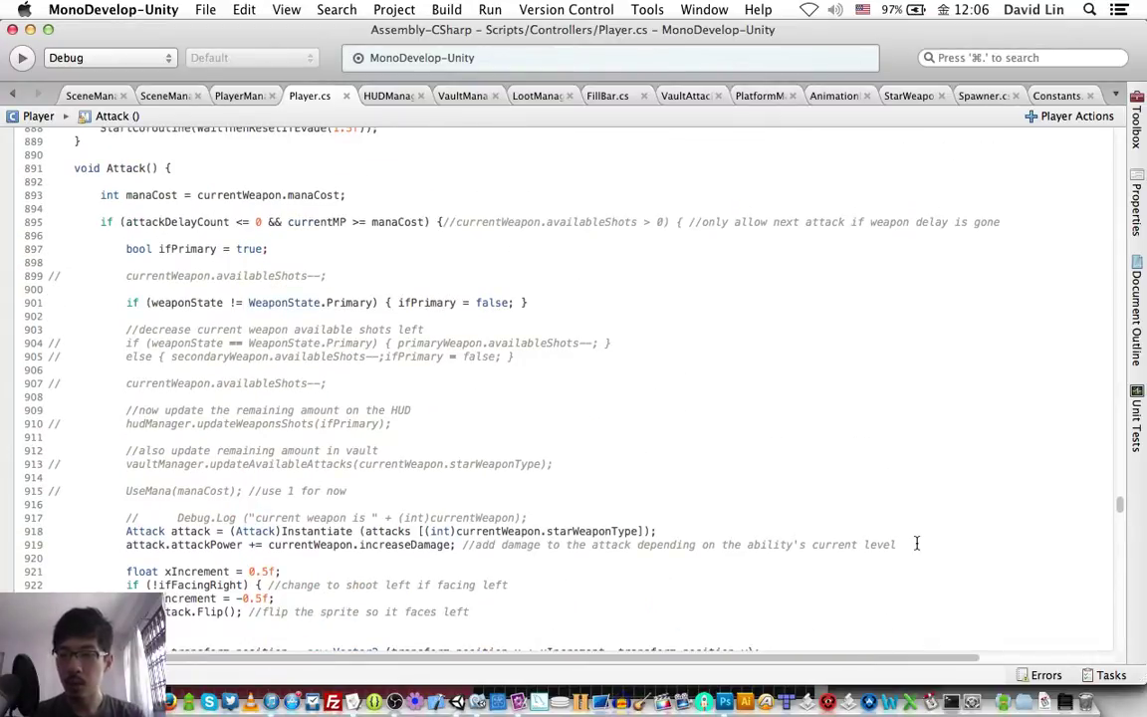
{"action": "scroll", "coordinate": [916, 543], "scroll_direction": "down", "scroll_amount": 3}
{"action": "scroll", "coordinate": [916, 543], "scroll_direction": "up", "scroll_amount": 1}
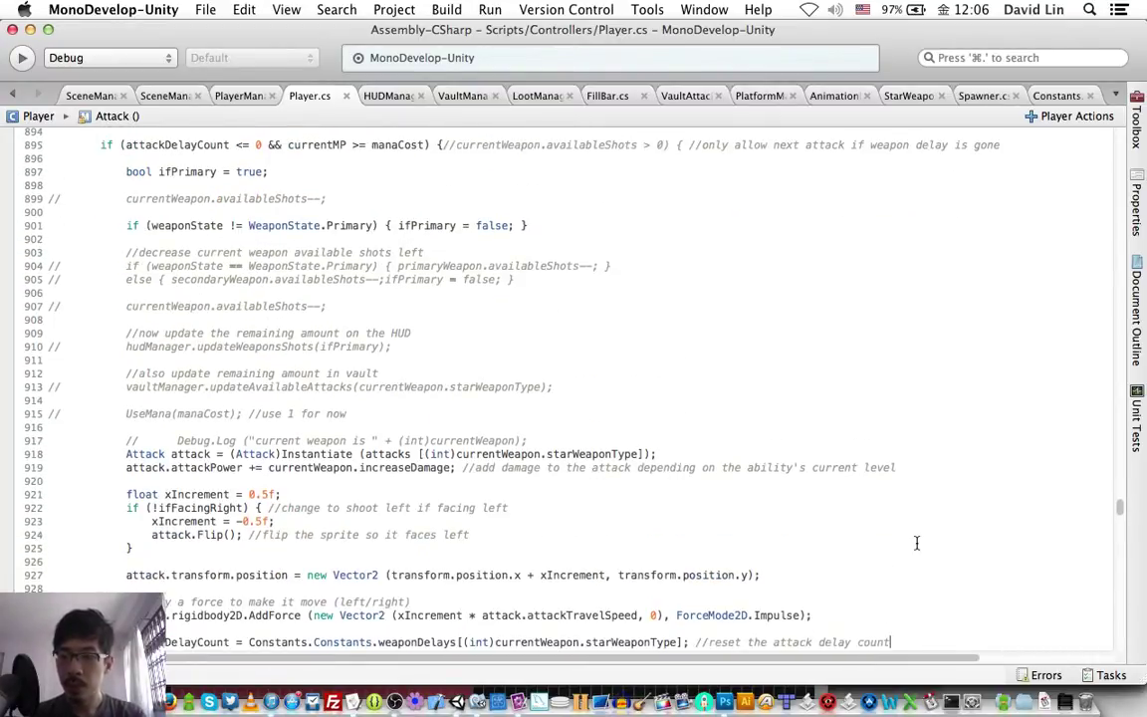
{"action": "scroll", "coordinate": [916, 543], "scroll_direction": "down", "scroll_amount": 2}
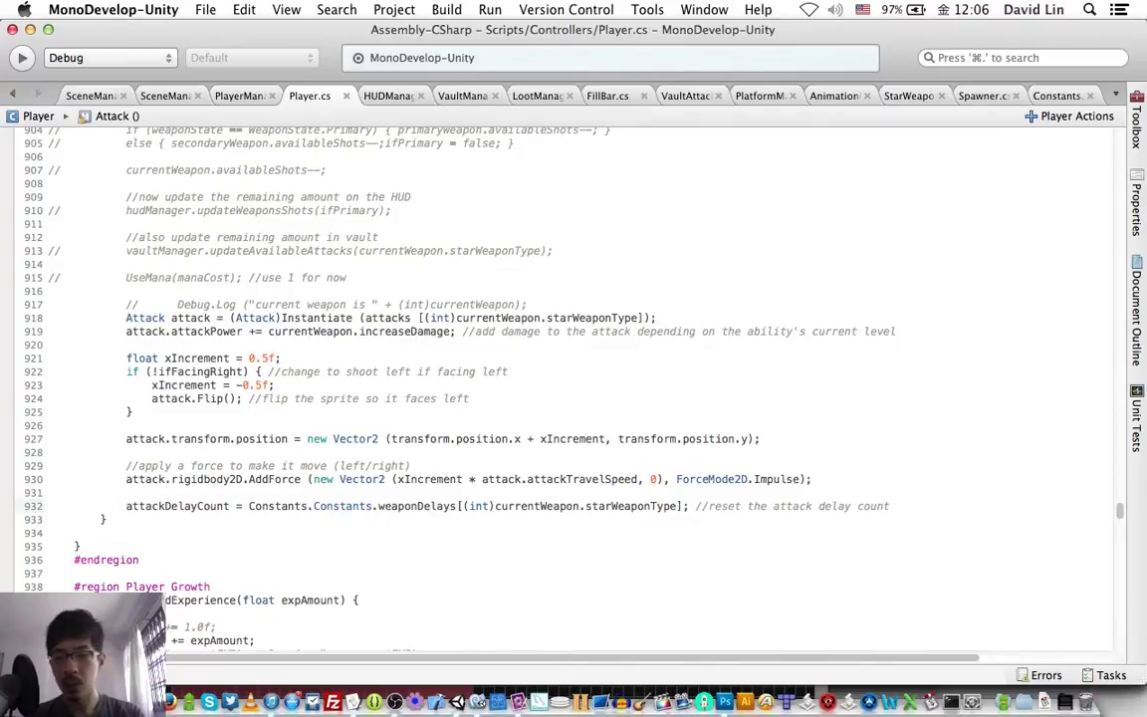
Add hudManager.showAttackDelayBar(3.0f); below the attackDelayCount reset line.
{"action": "key", "text": "Return"}
{"action": "key", "text": "Return"}
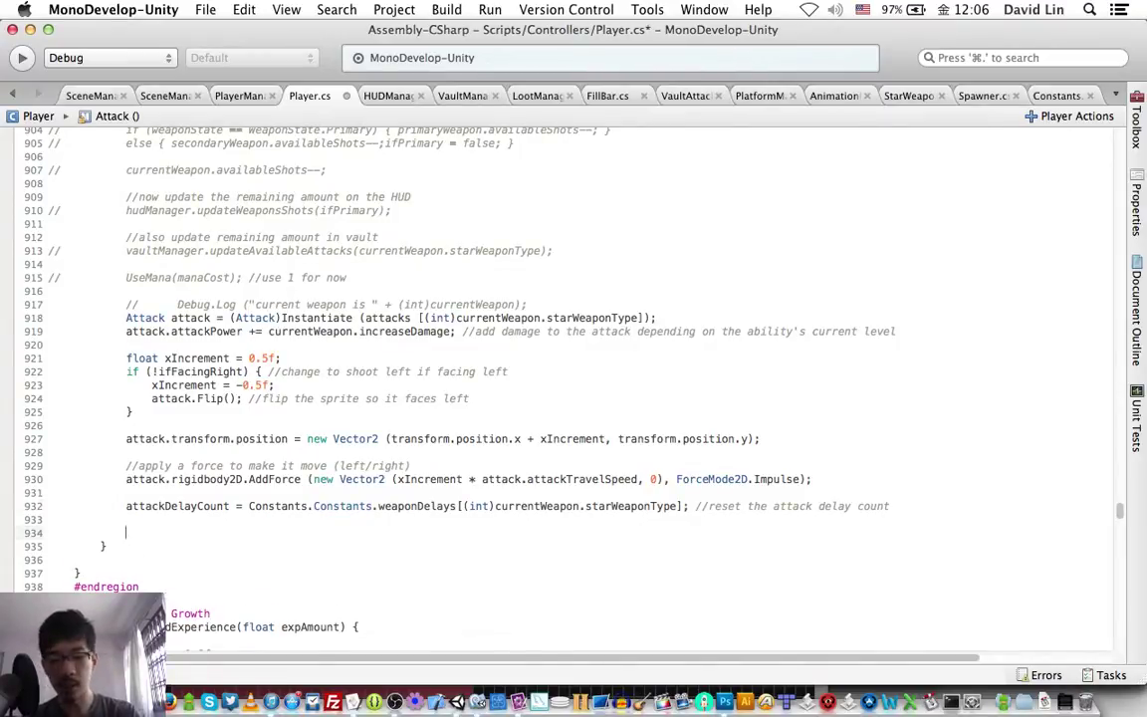
{"action": "type", "text": "hudManager.showAttackDelayBar(3.0f);"}
{"action": "key", "text": "Return"}
{"action": "key", "text": "BackSpace"}
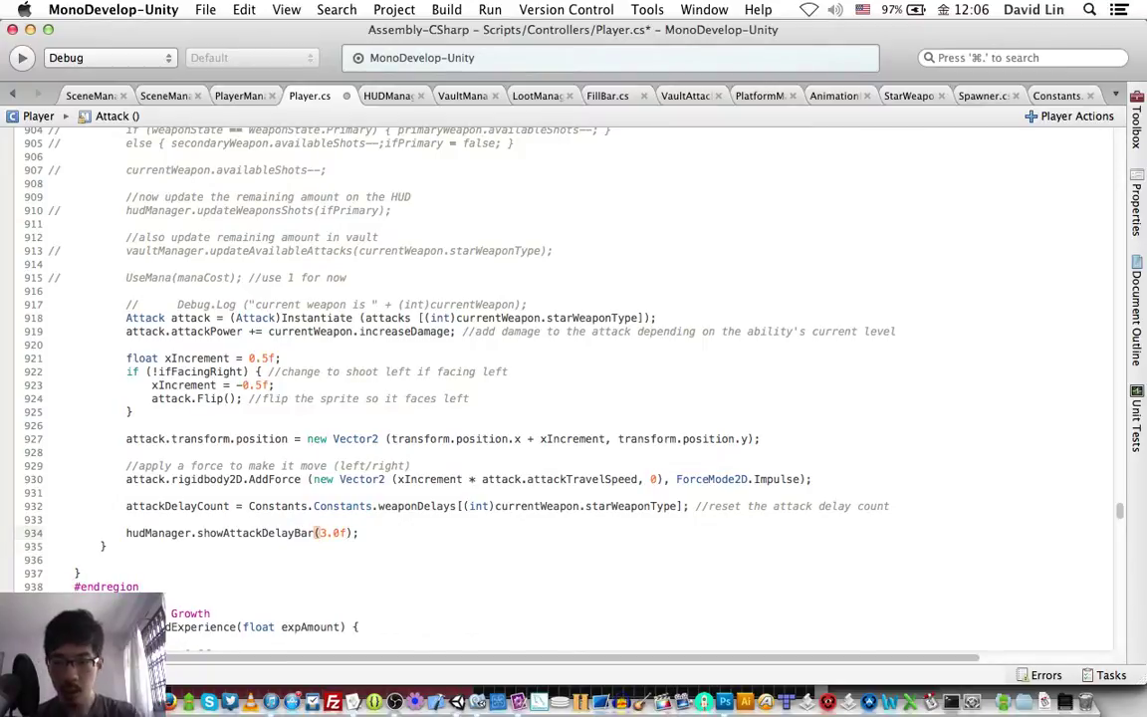
Replace the 3.0f argument with attackDelayCount, save Player.cs, and return to Unity.
{"action": "double_click", "coordinate": [339, 532]}
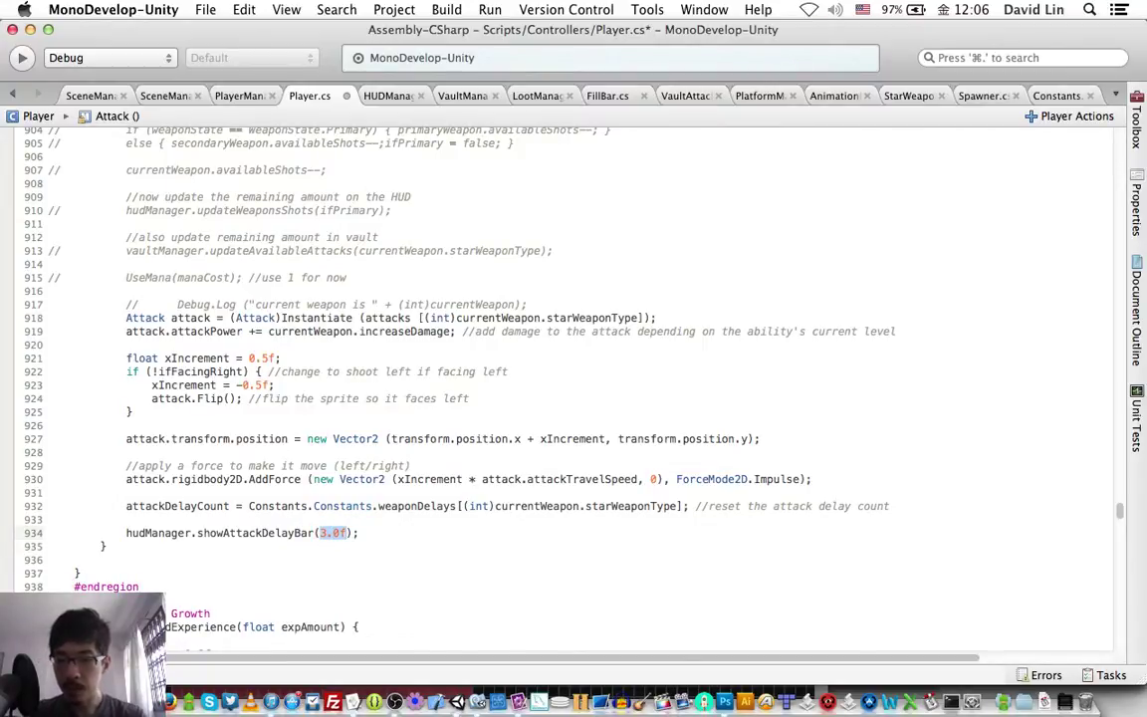
{"action": "type", "text": "attackD"}
{"action": "key", "text": "Return"}
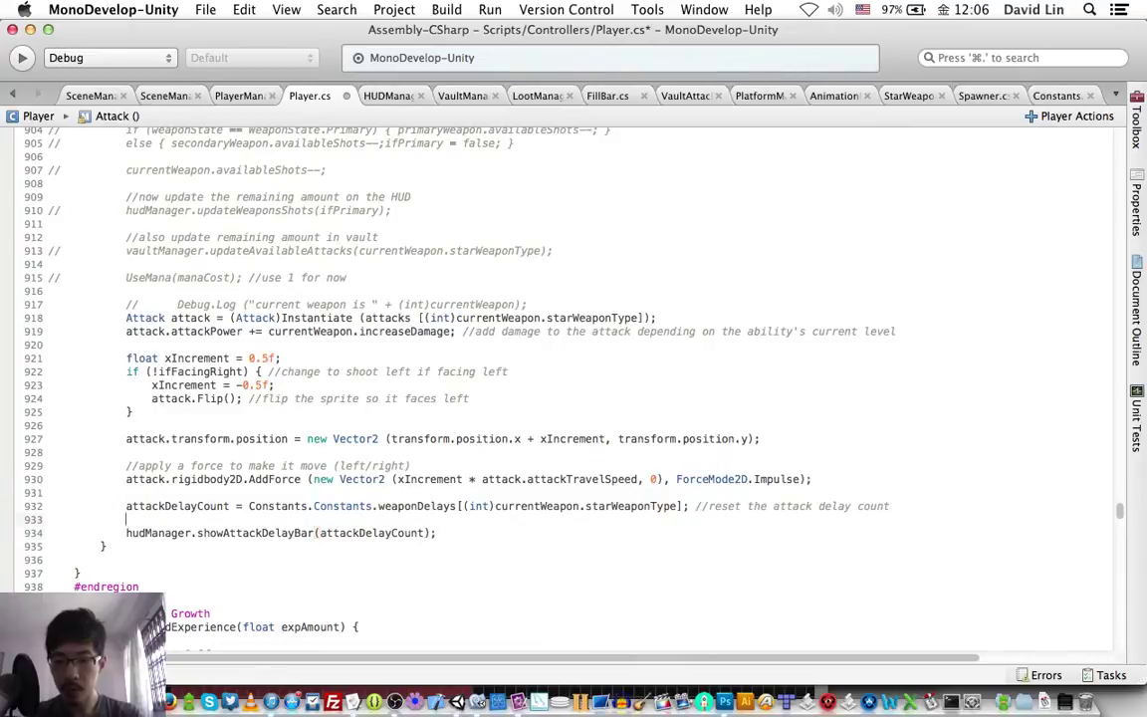
{"action": "key", "text": "super+s"}
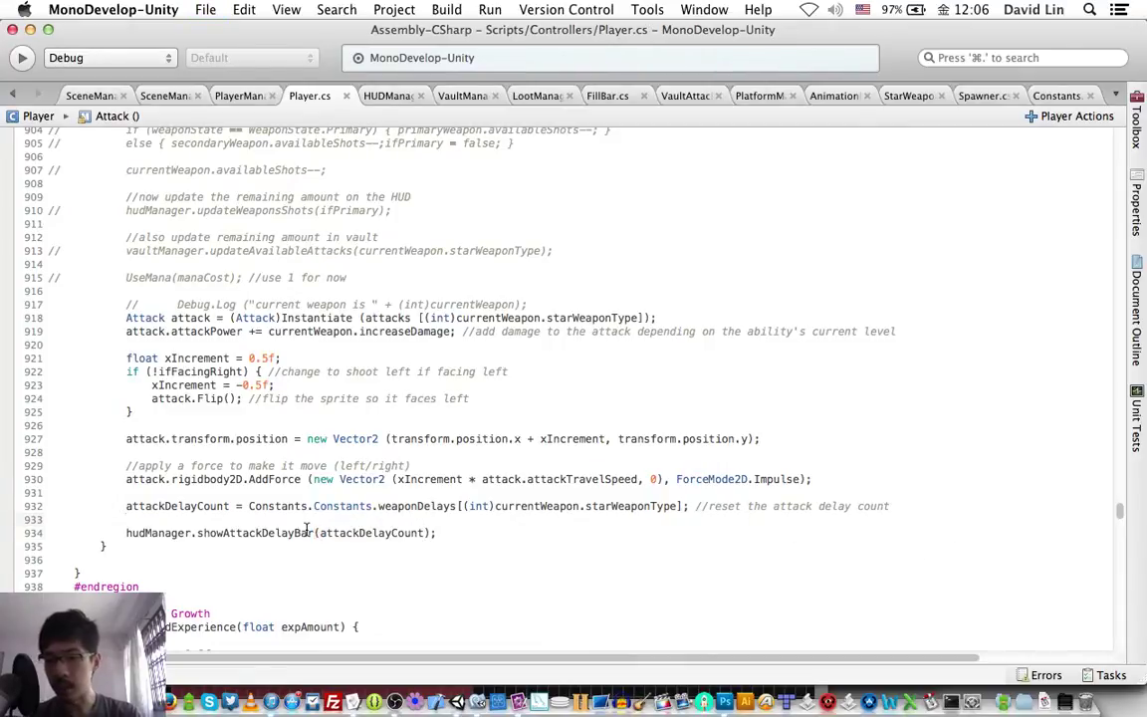
{"action": "mouse_move", "coordinate": [308, 529]}
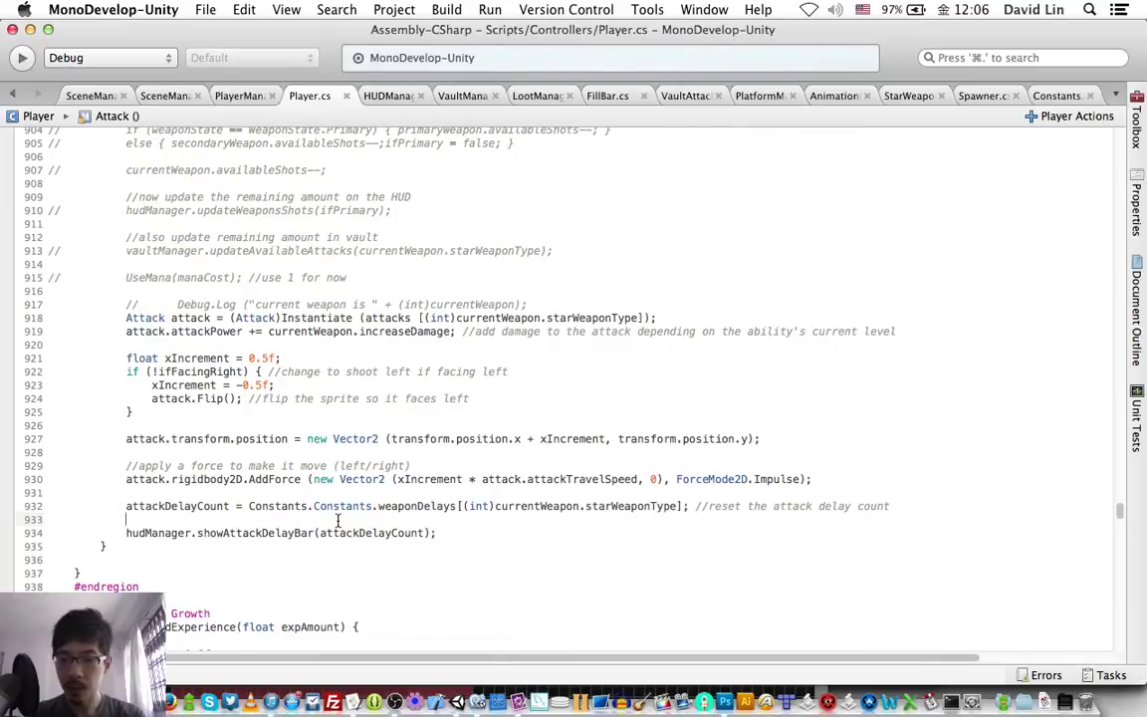
{"action": "key", "text": "super+Tab"}
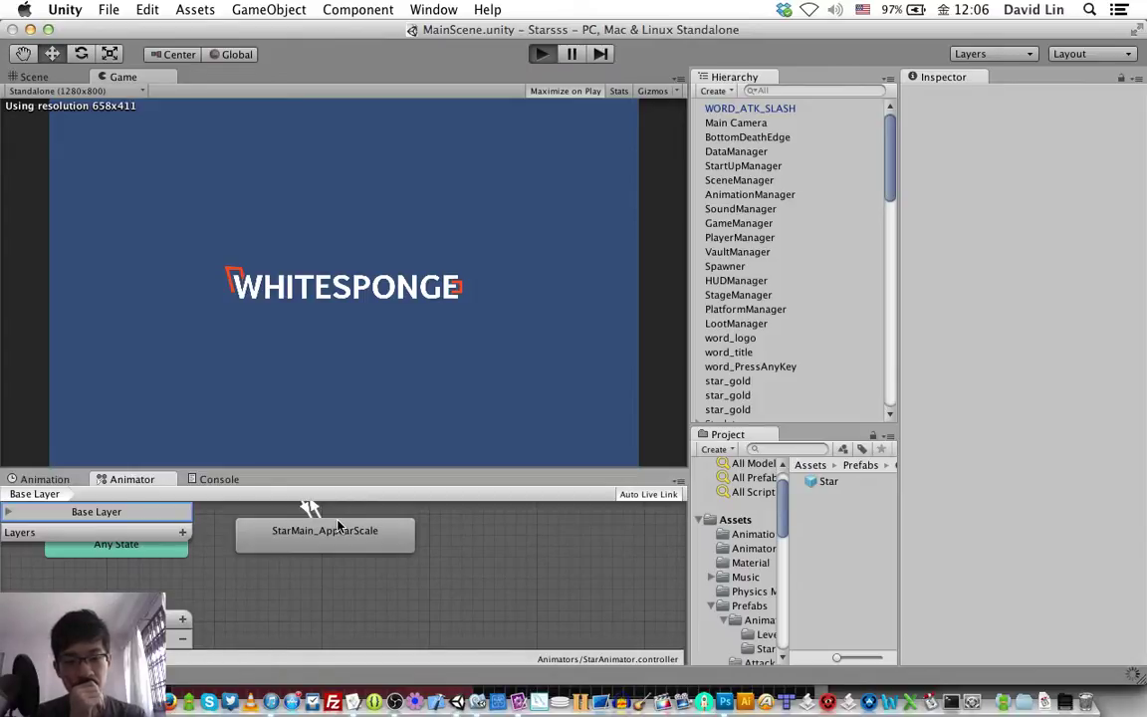
Start play mode and climb the platforms to collect the star.
{"action": "key", "text": "super+p"}
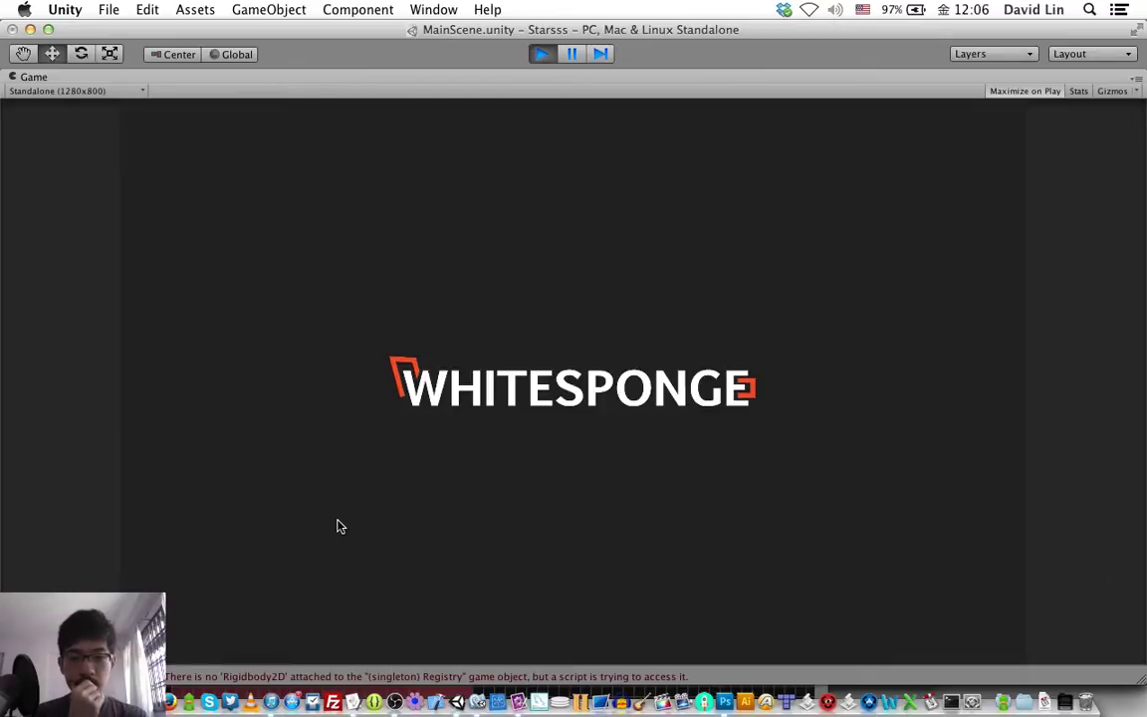
{"action": "key", "text": "space"}
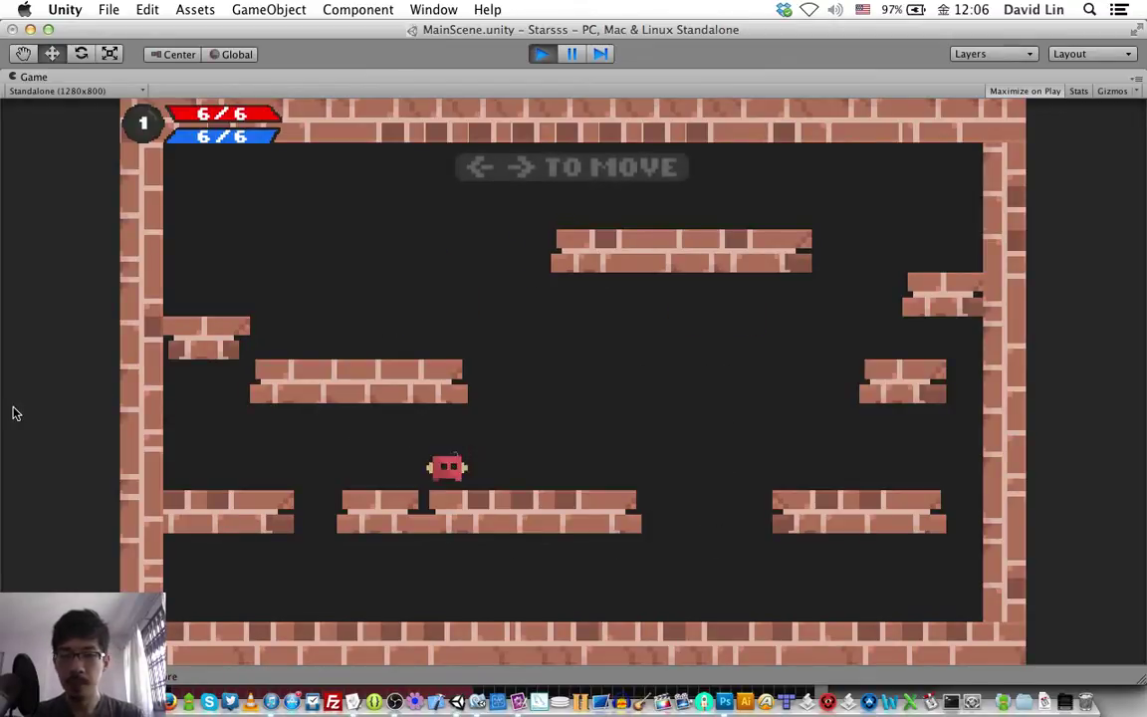
{"action": "key", "text": "Right"}
{"action": "key", "text": "z"}
{"action": "key", "text": "Left"}
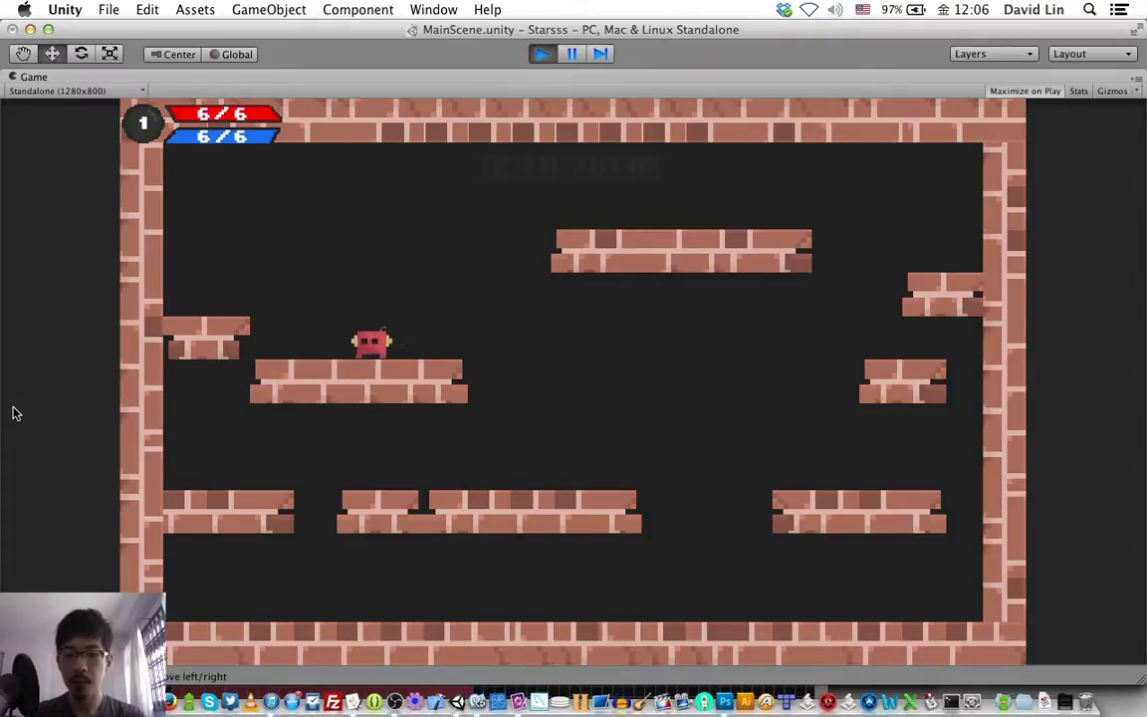
{"action": "key", "text": "z"}
{"action": "key", "text": "Right"}
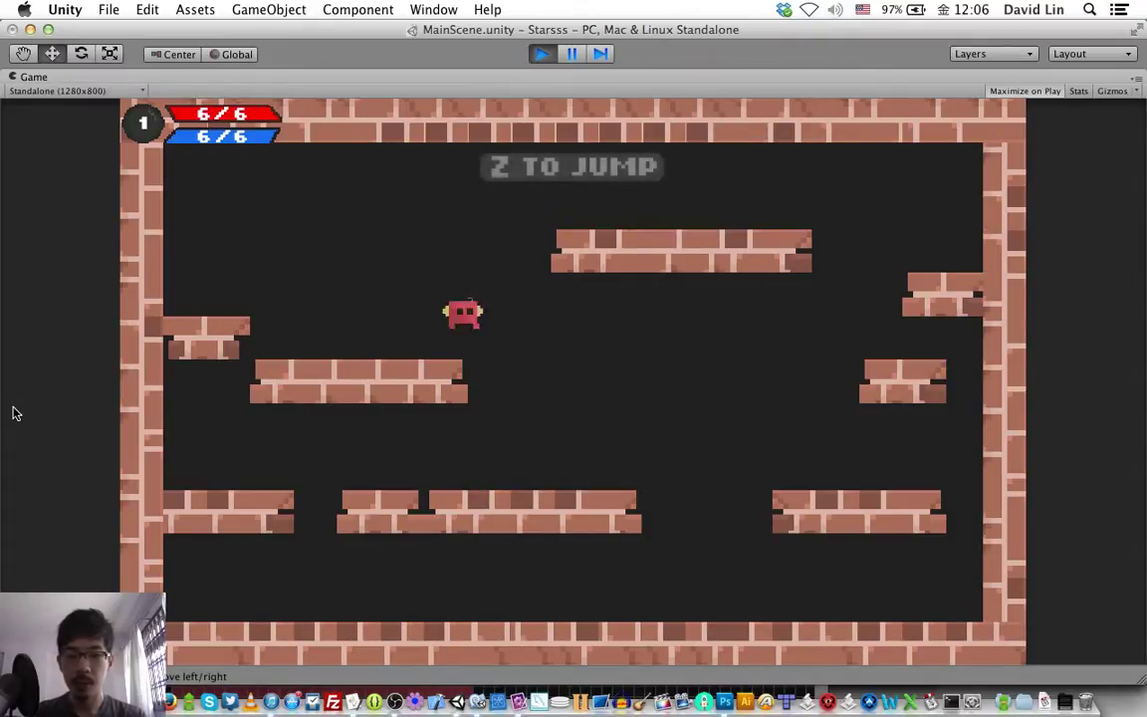
{"action": "key", "text": "Left"}
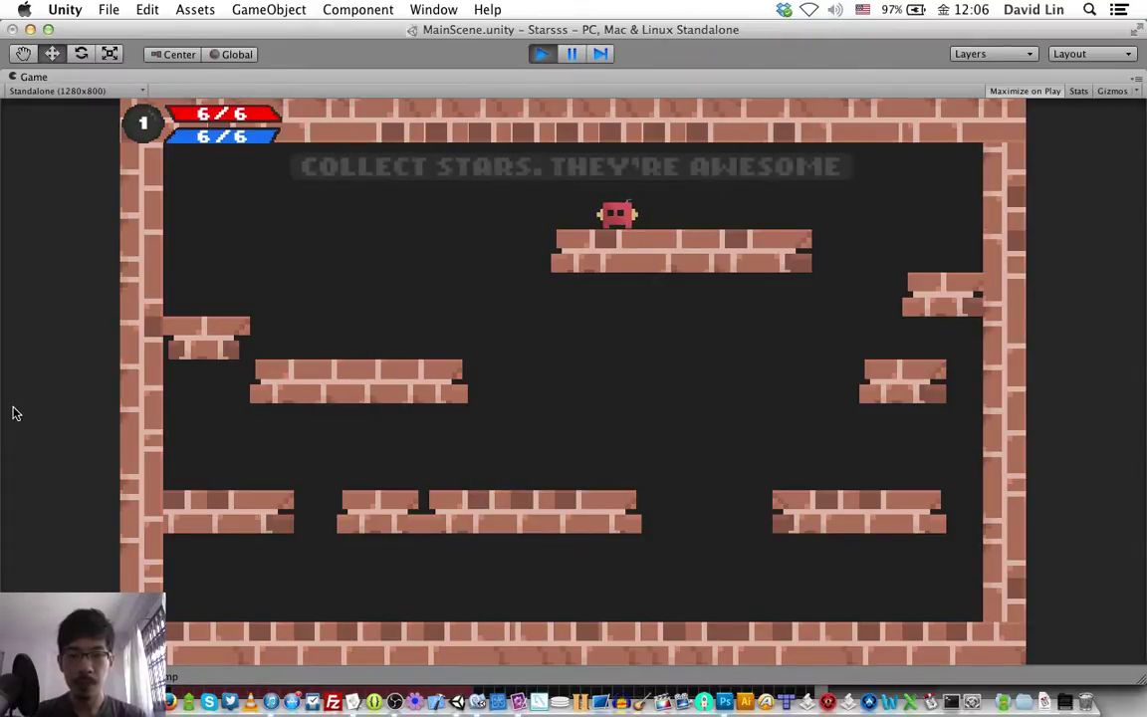
{"action": "key", "text": "Left"}
{"action": "key", "text": "Right"}
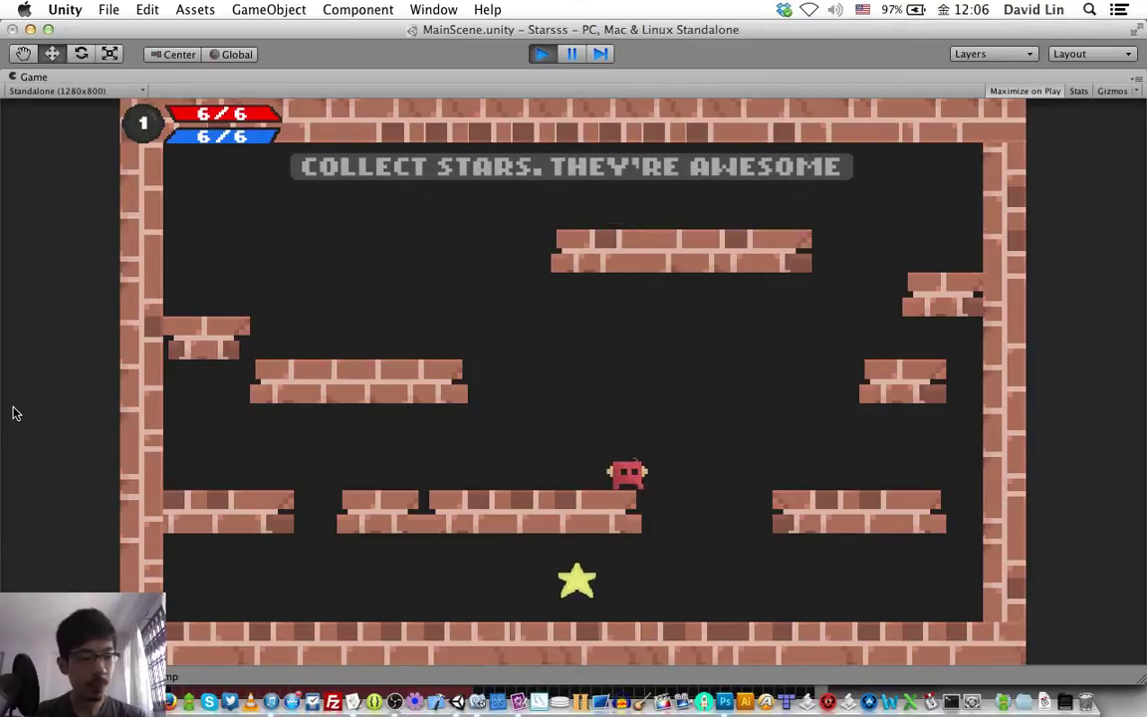
{"action": "key", "text": "Left"}
Jump onto a platform and fire attacks at the enemy wave, including a crescent attack left.
{"action": "key", "text": "z"}
{"action": "key", "text": "Right"}
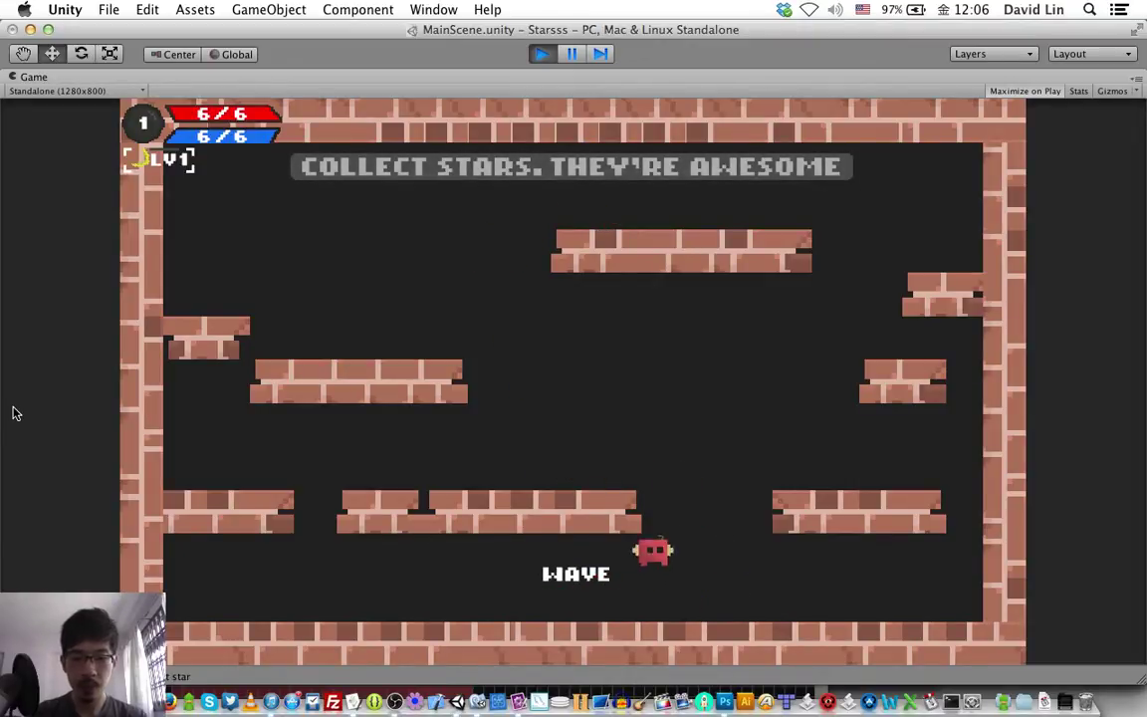
{"action": "key", "text": "z"}
{"action": "key", "text": "Left"}
{"action": "key", "text": "Left"}
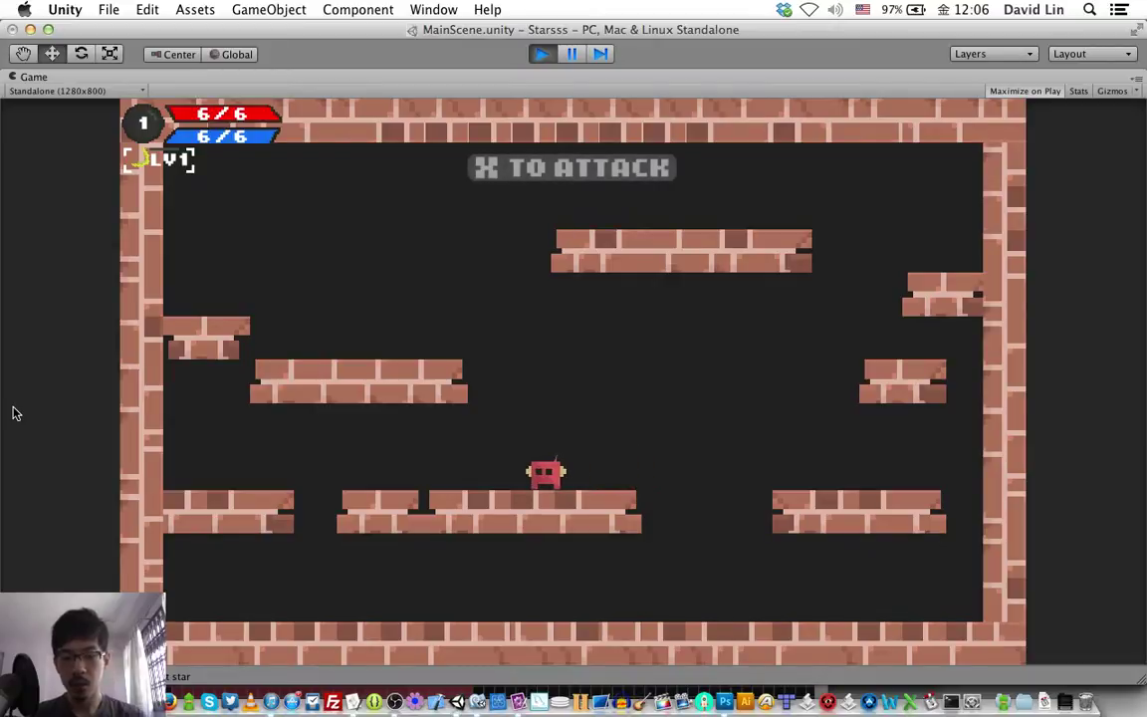
{"action": "key", "text": "Right"}
{"action": "key", "text": "x"}
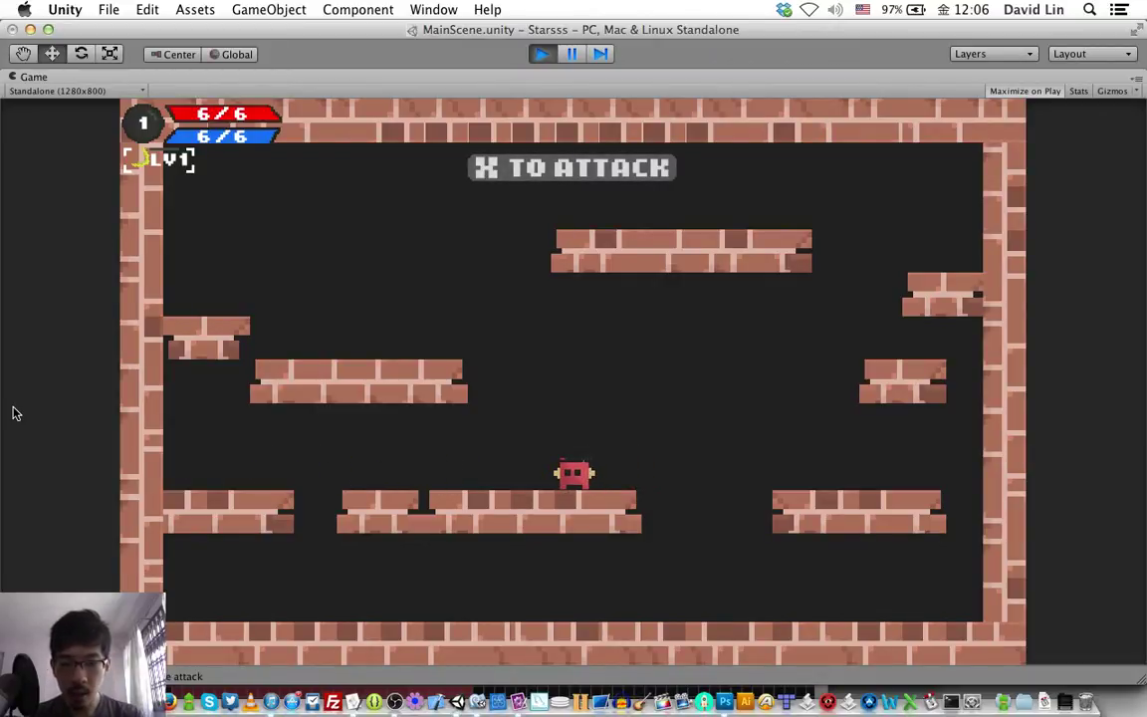
{"action": "key", "text": "x"}
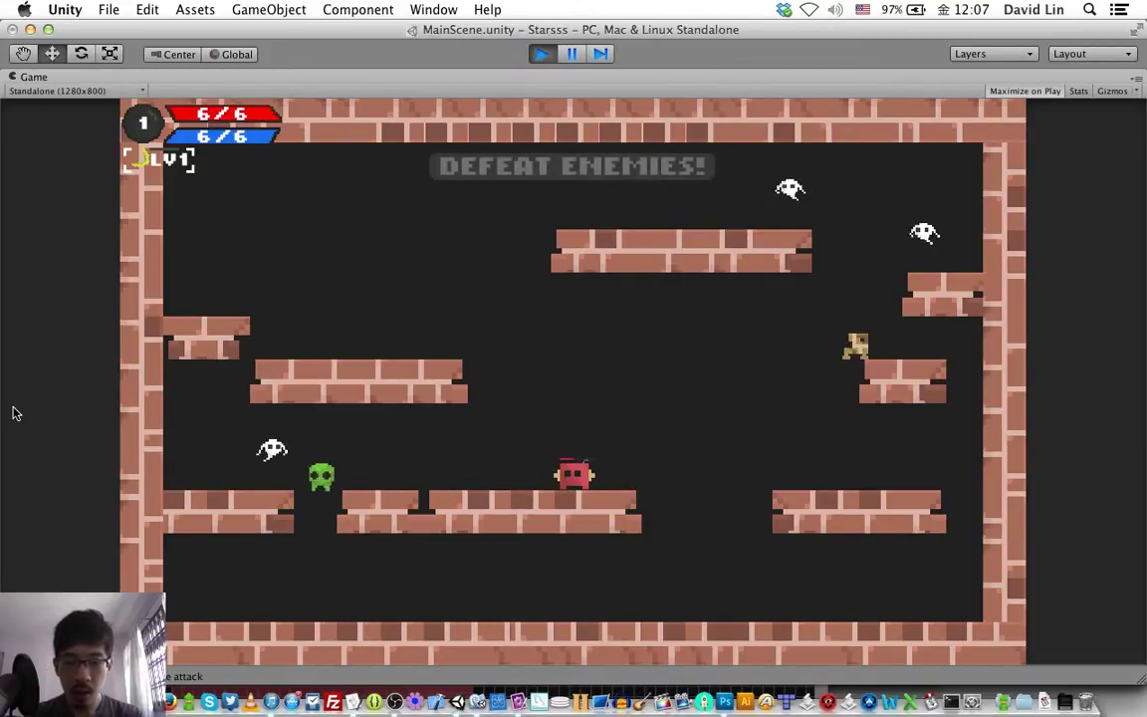
Walk the player along the floor, then stop play mode and return to the code editor.
{"action": "key", "text": "Left"}
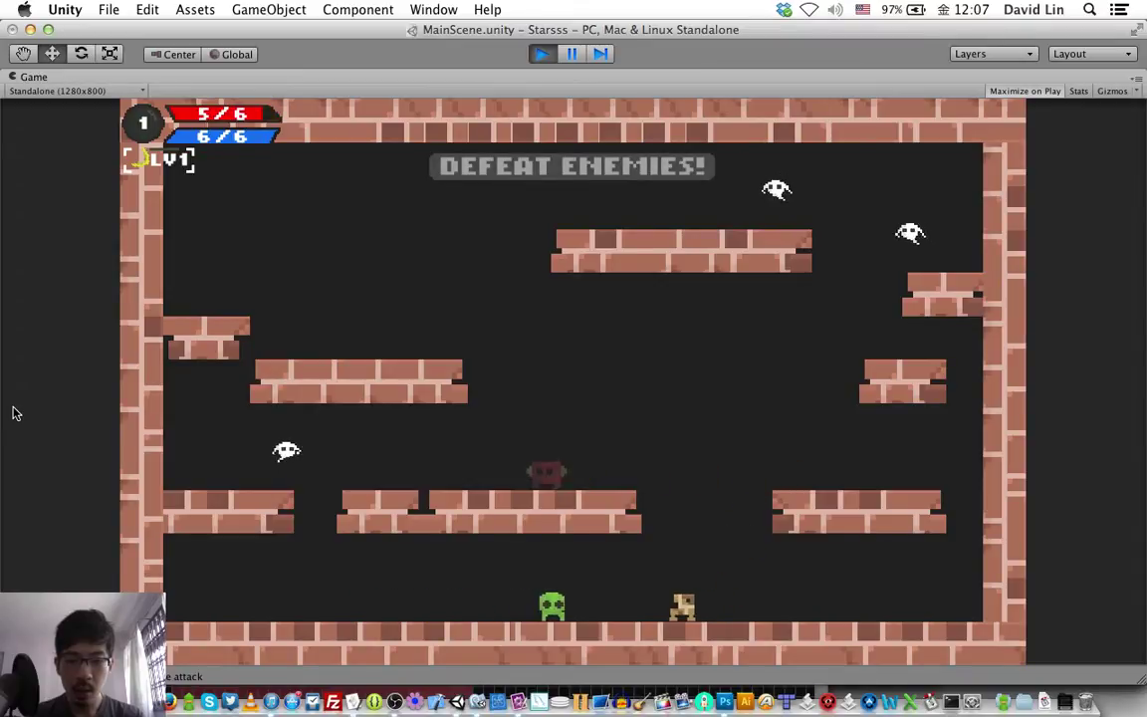
{"action": "key", "text": "Right"}
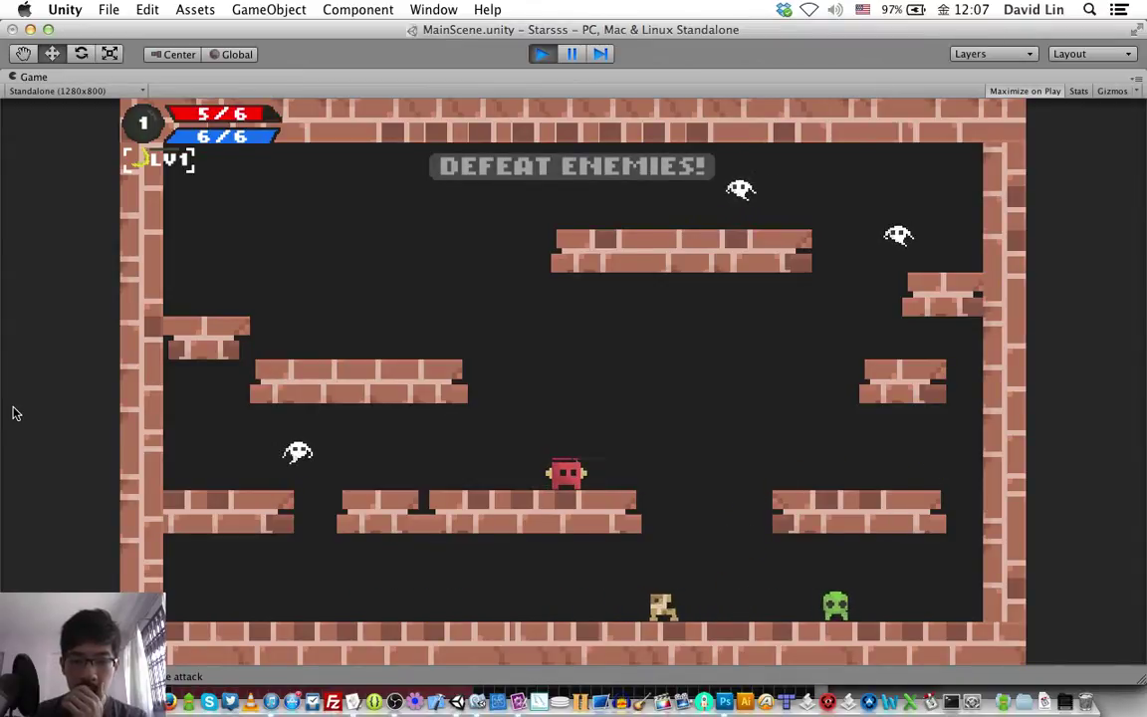
{"action": "key", "text": "Left"}
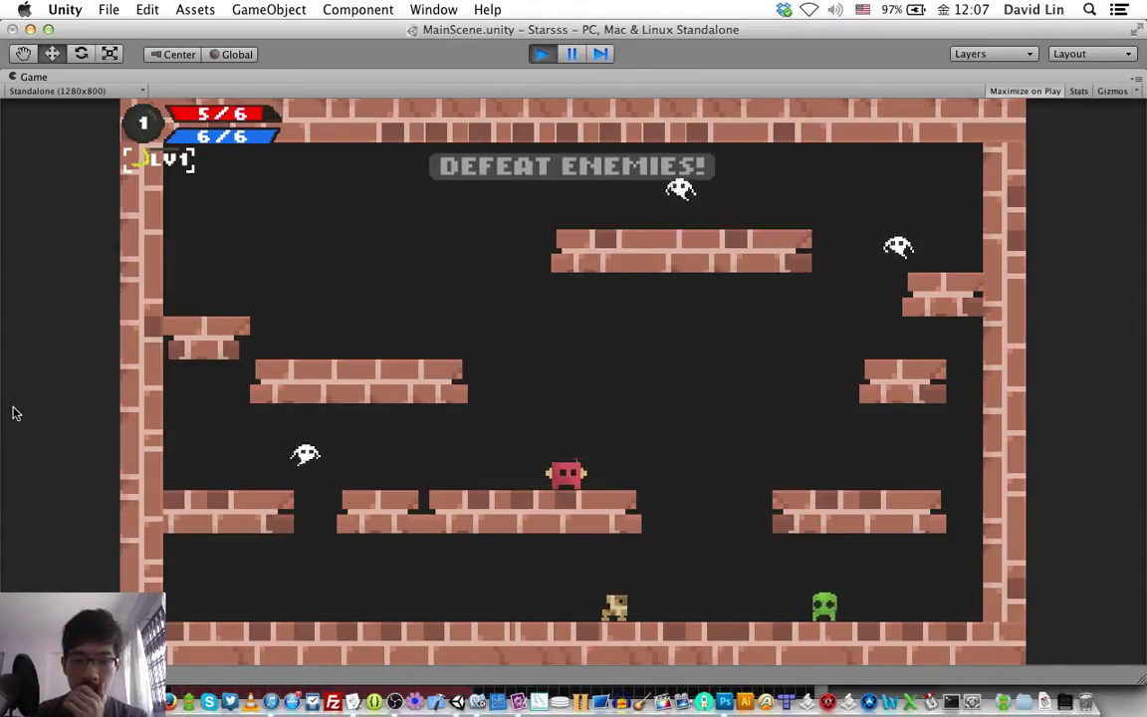
{"action": "key", "text": "Left"}
{"action": "key", "text": "super+p"}
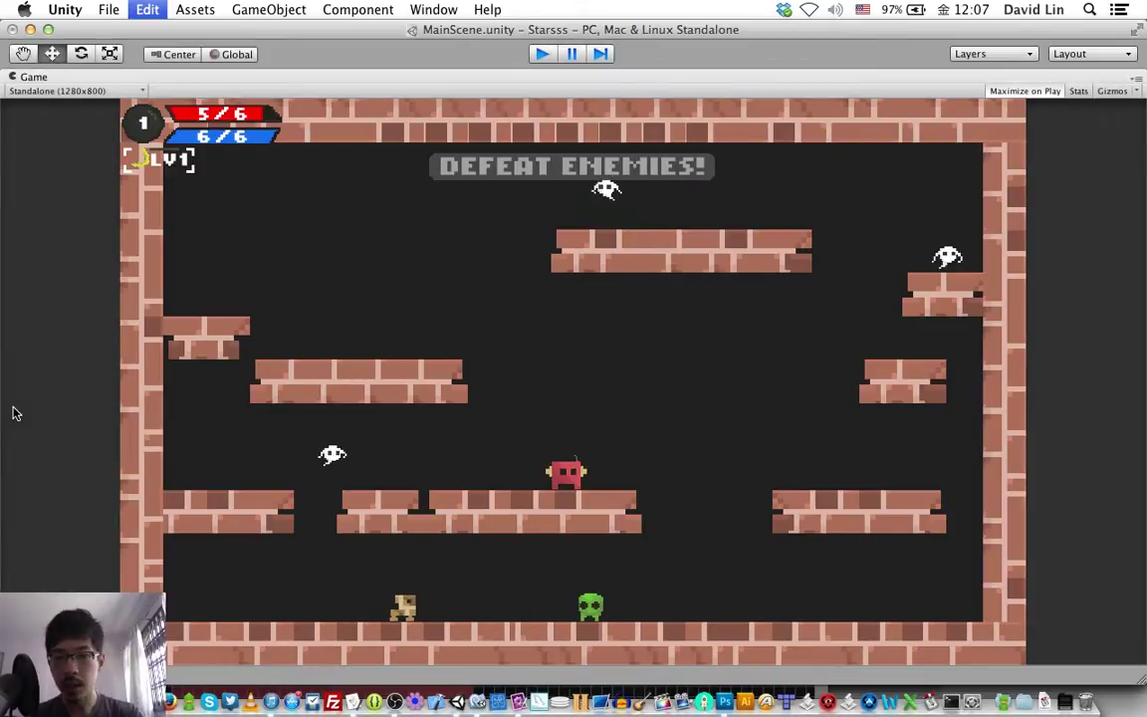
{"action": "key", "text": "super+Tab"}
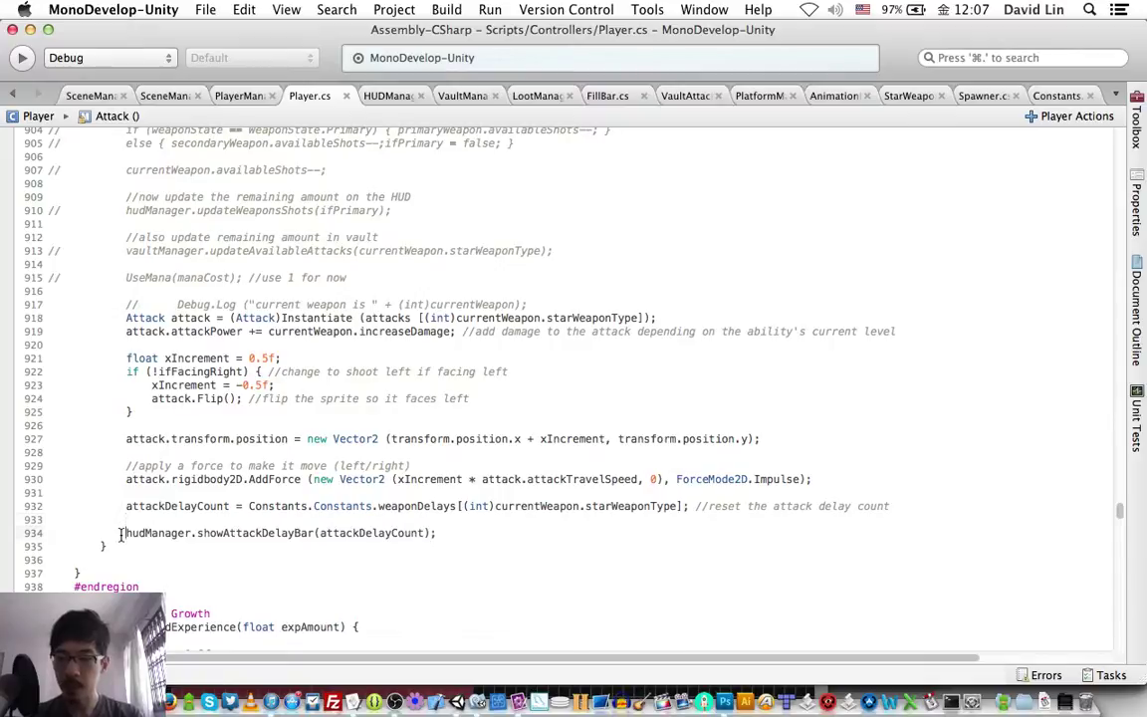
Wrap the bar call in if (currentWeapon.starWeaponType != StarWeaponType.Slash), save, and return to Unity.
{"action": "type", "text": "if ("}
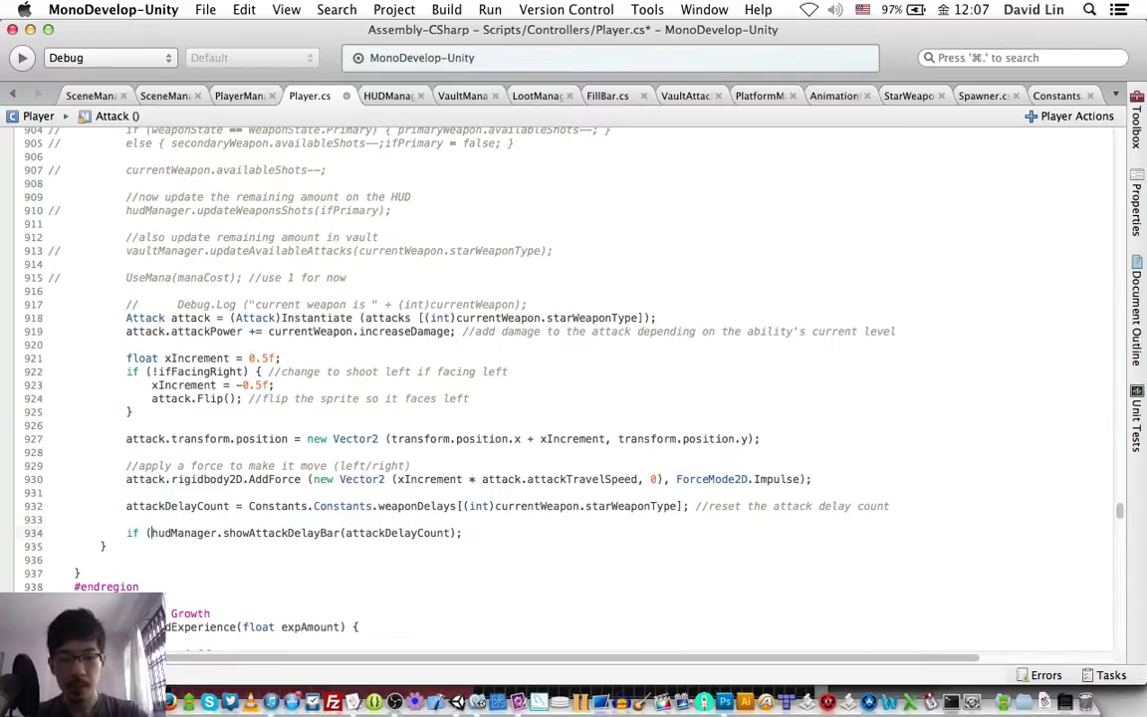
{"action": "type", "text": "current"}
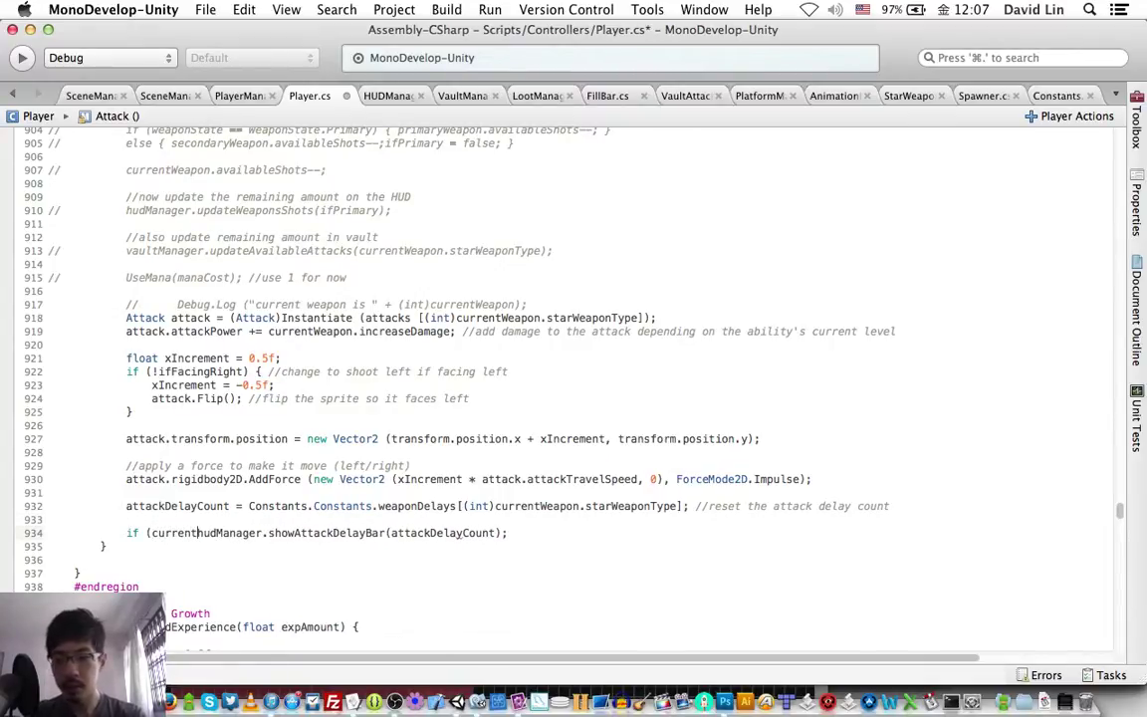
{"action": "type", "text": "Weapon."}
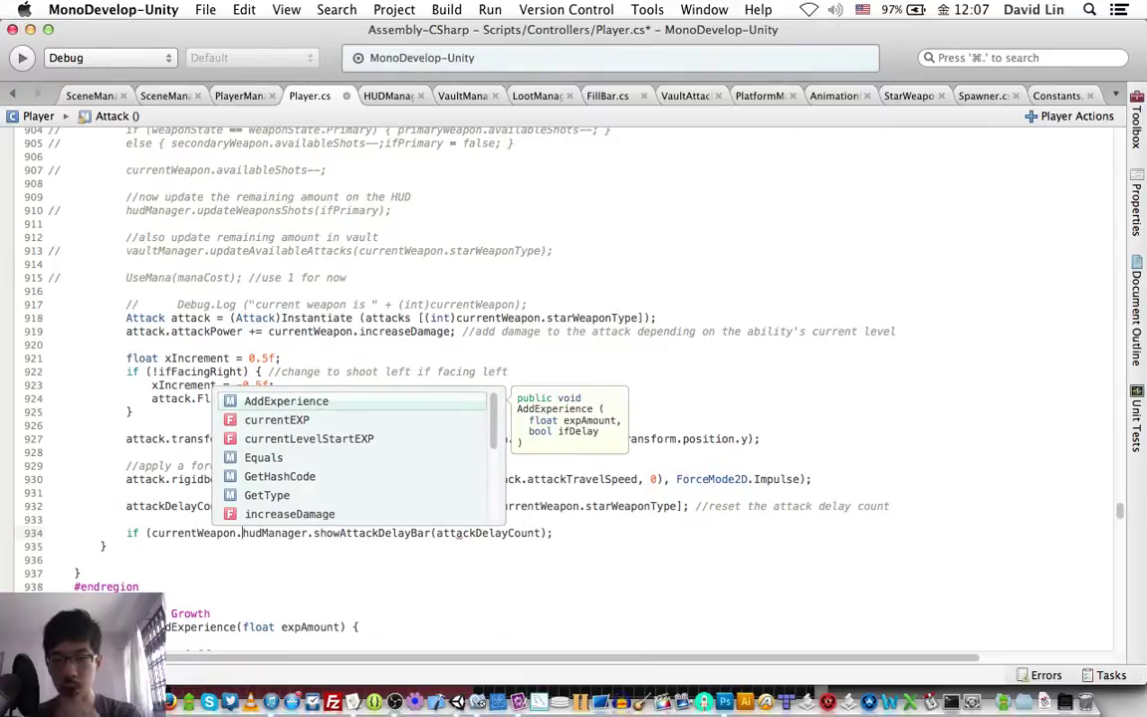
{"action": "type", "text": "starWeaponType)"}
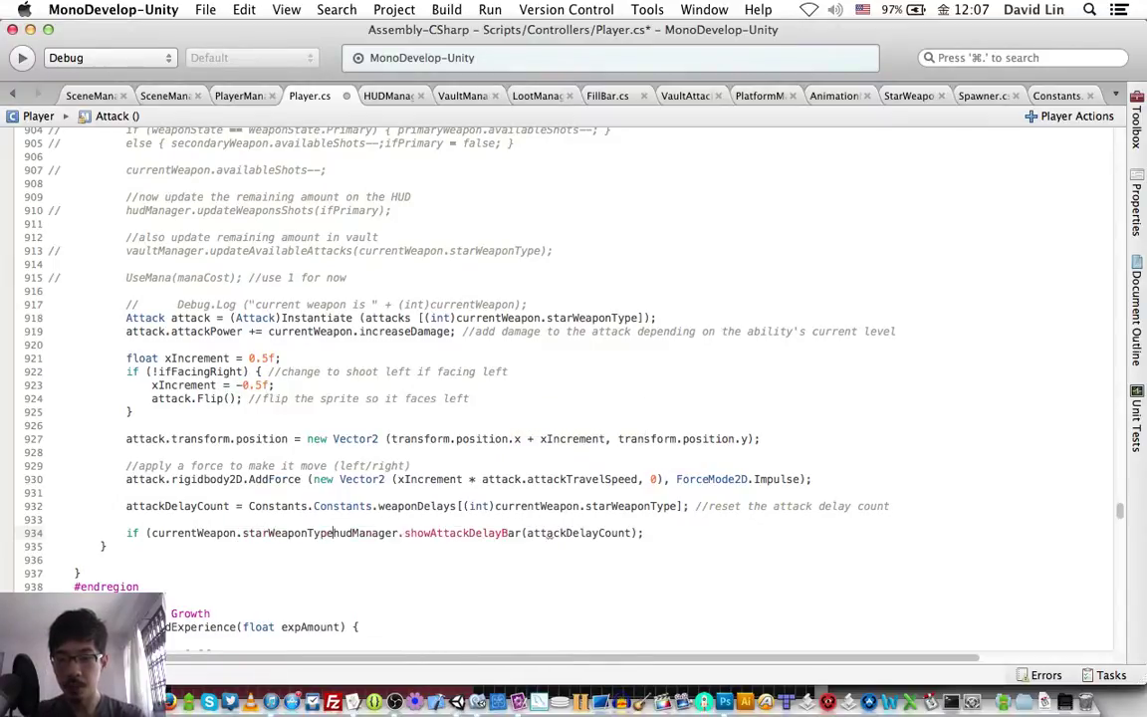
{"action": "type", "text": " {"}
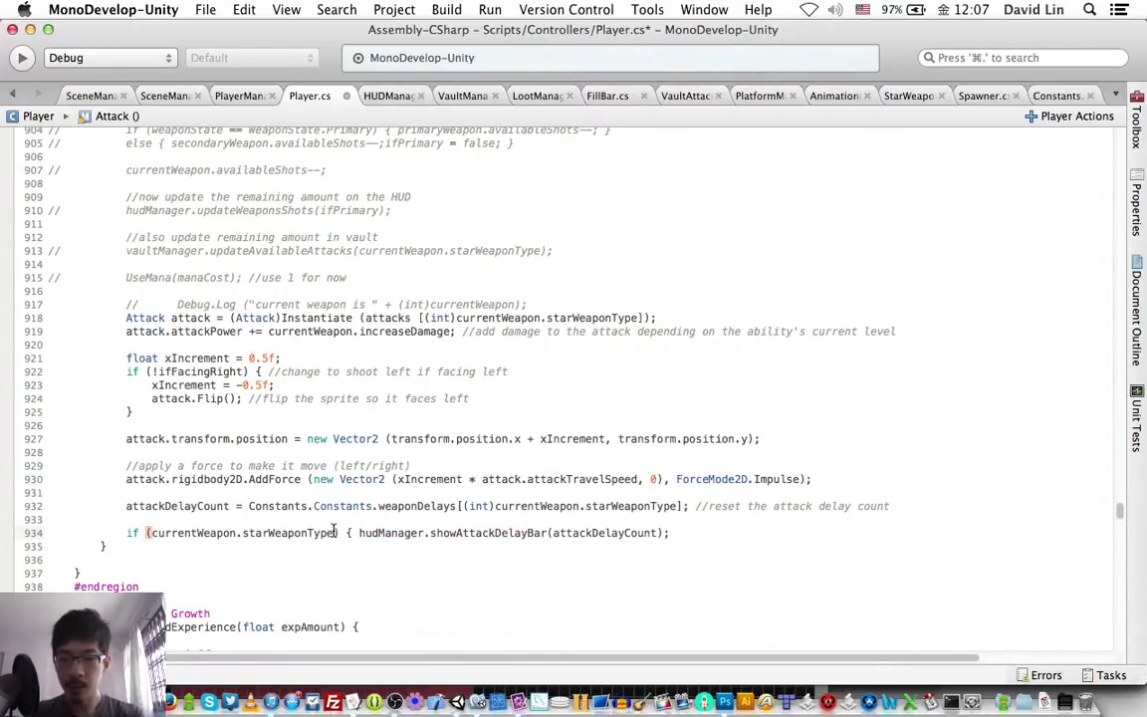
{"action": "type", "text": "!= S"}
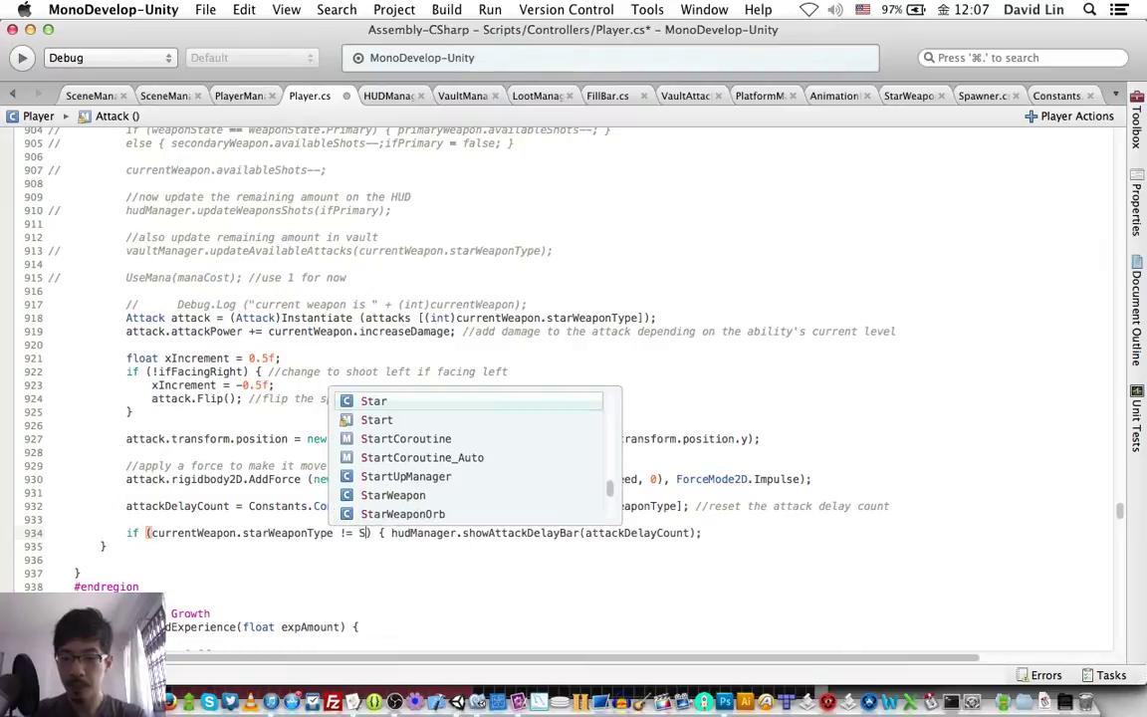
{"action": "type", "text": "tarwea"}
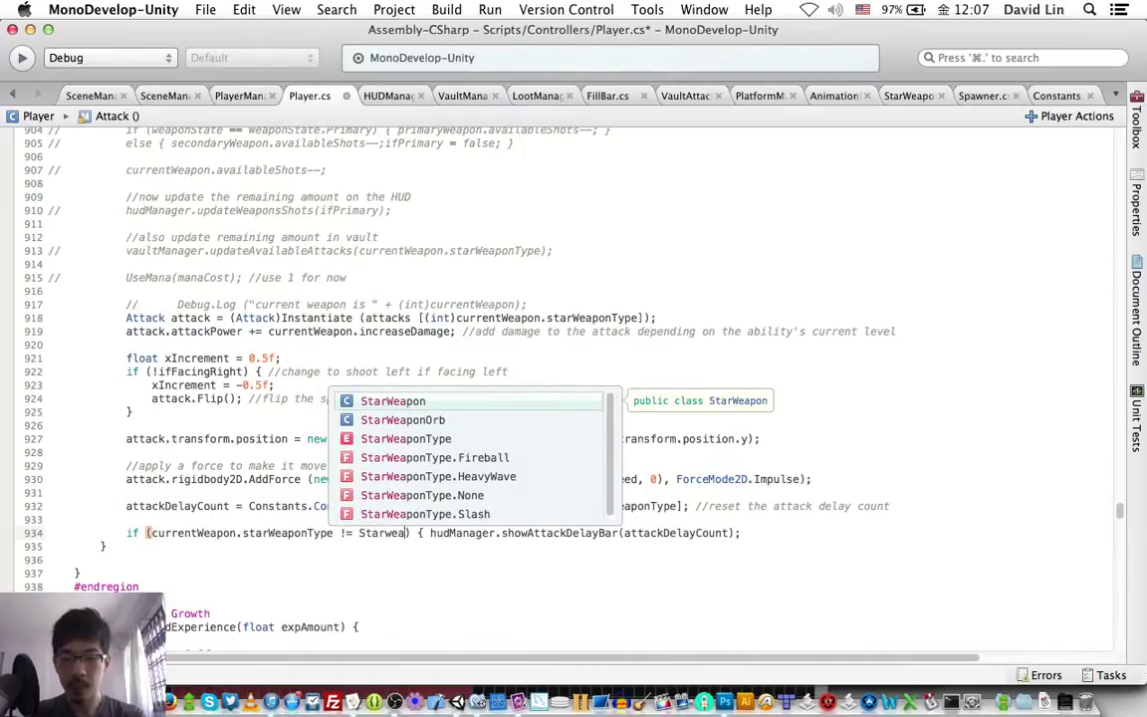
{"action": "key", "text": "Down"}
{"action": "key", "text": "Down"}
{"action": "key", "text": "Down"}
{"action": "key", "text": "Down"}
{"action": "key", "text": "Down"}
{"action": "key", "text": "Down"}
{"action": "key", "text": "Return"}
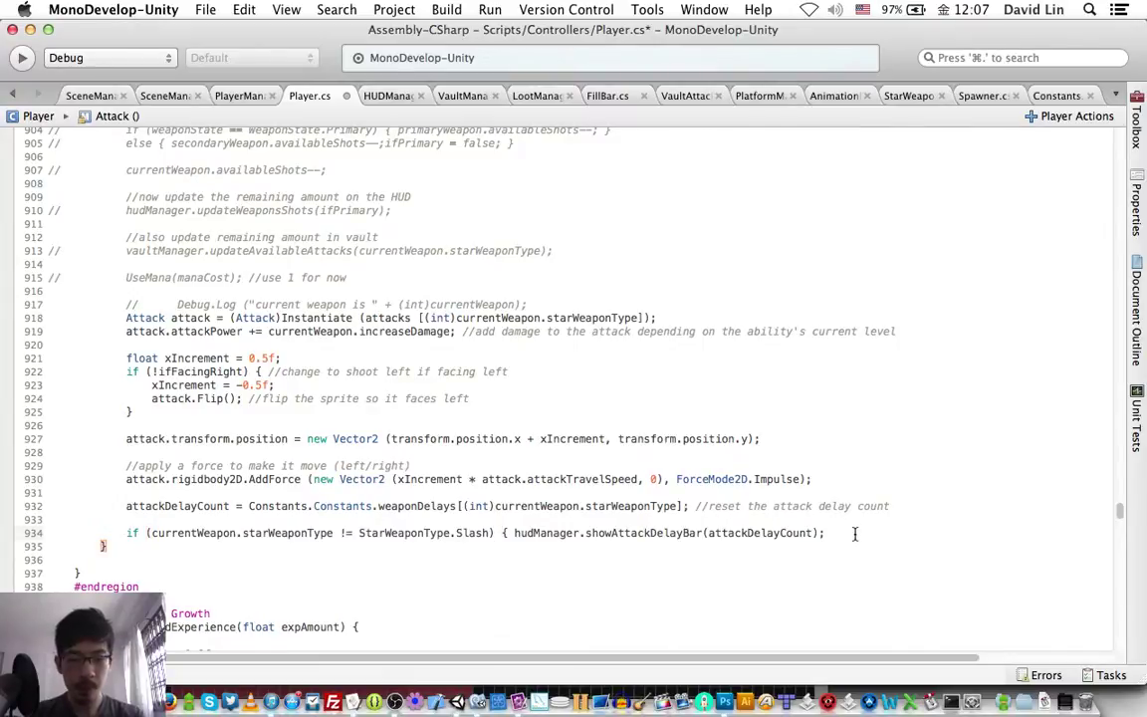
{"action": "type", "text": "}"}
{"action": "key", "text": "super+s"}
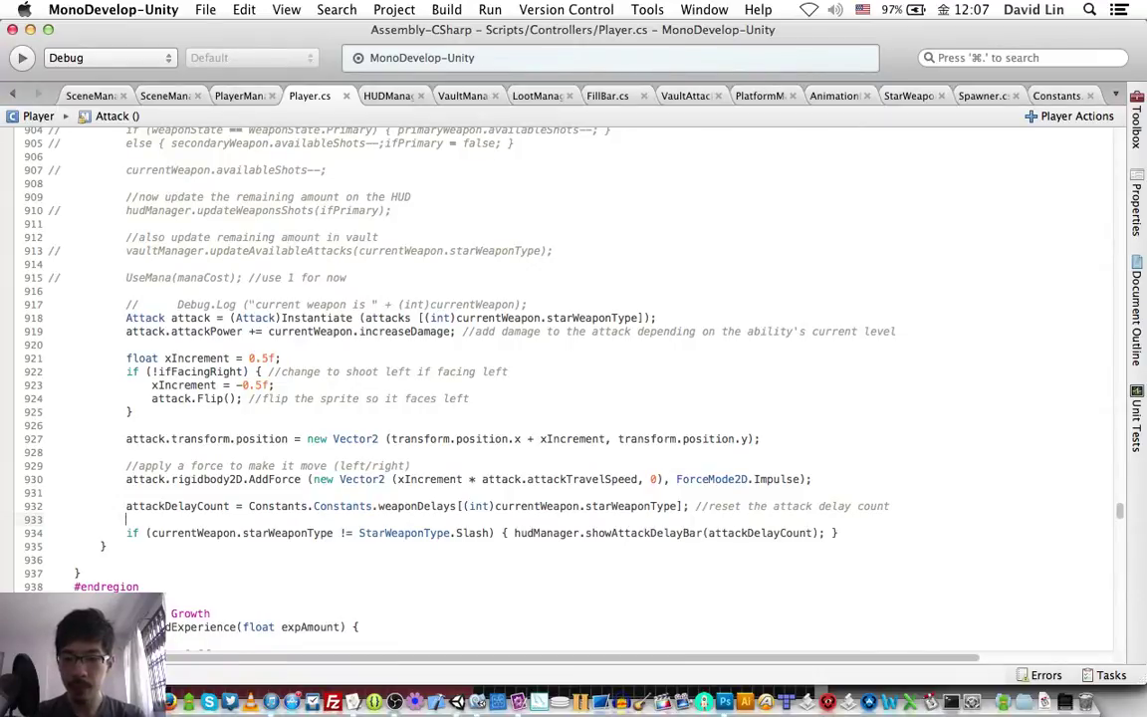
{"action": "key", "text": "super+Tab"}
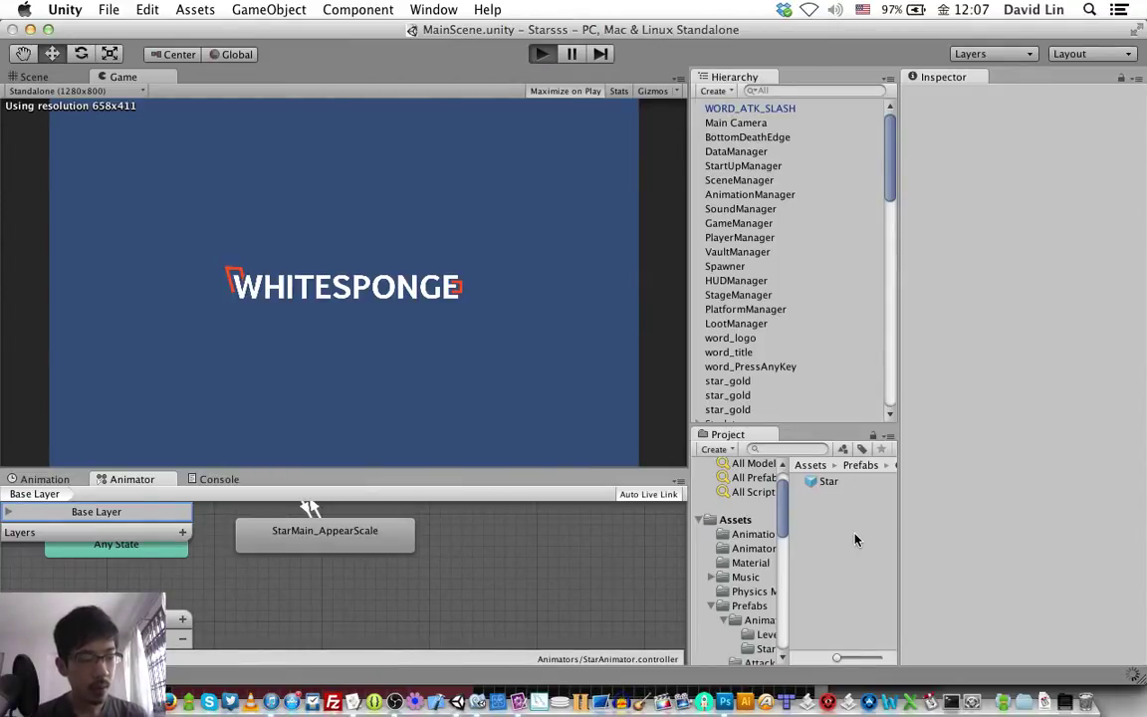
Start play mode, jump down the platforms and collect the star to start the wave.
{"action": "key", "text": "super+p"}
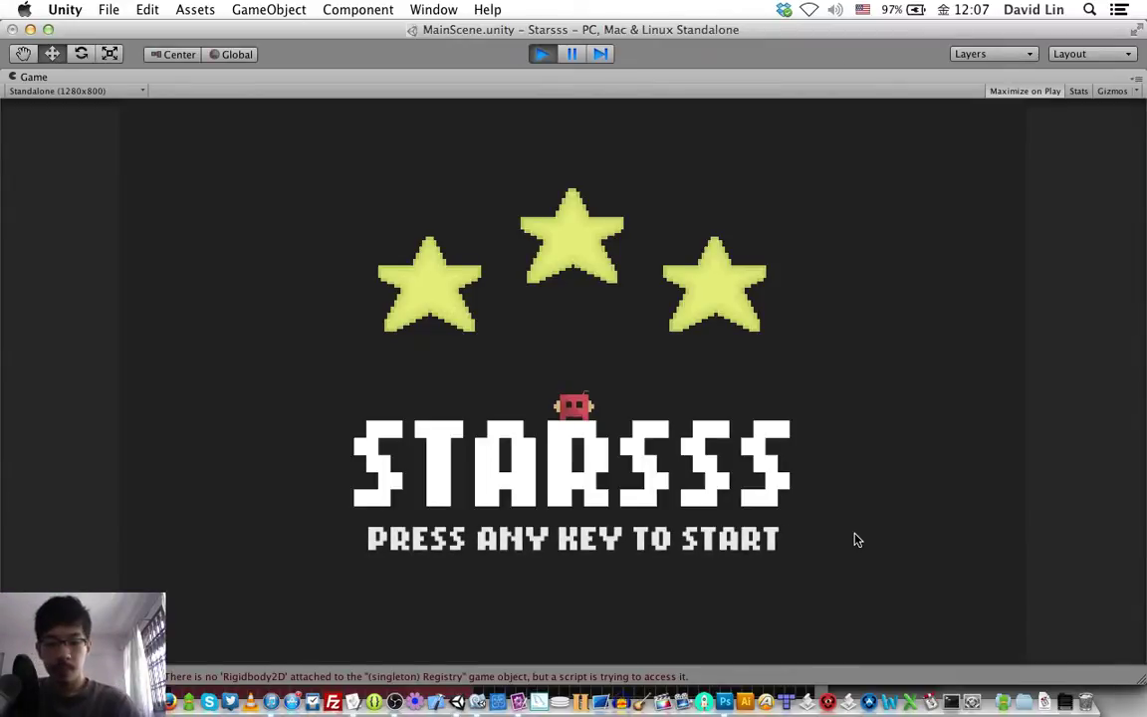
{"action": "key", "text": "space"}
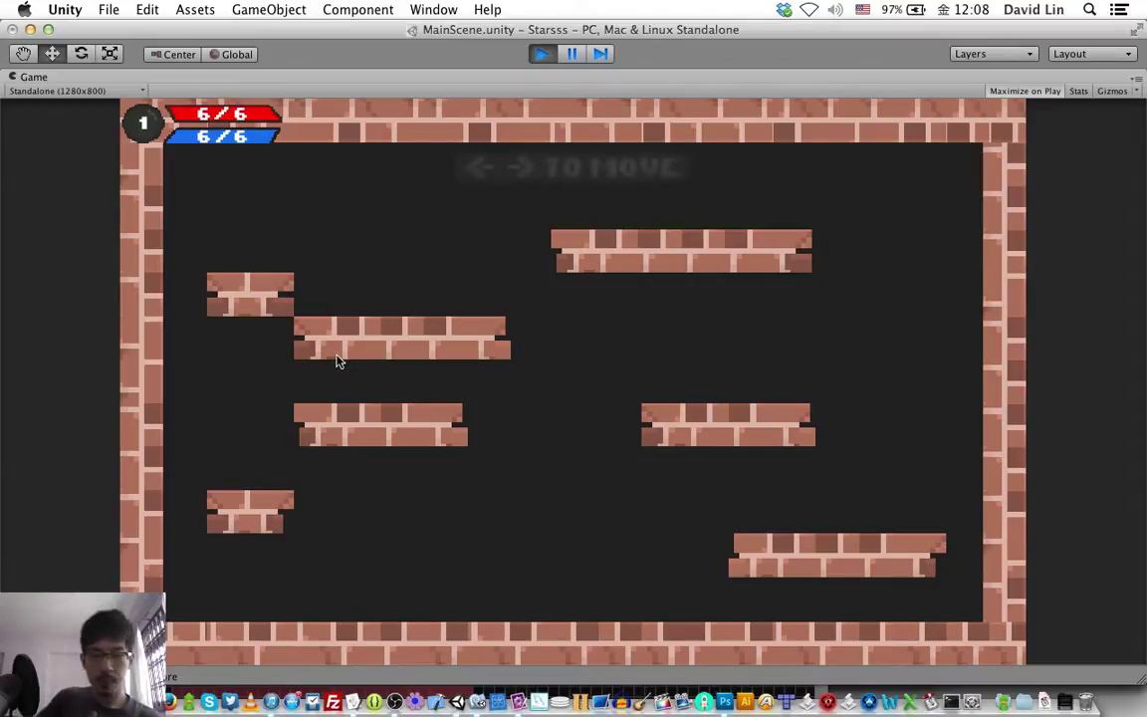
{"action": "key", "text": "Left"}
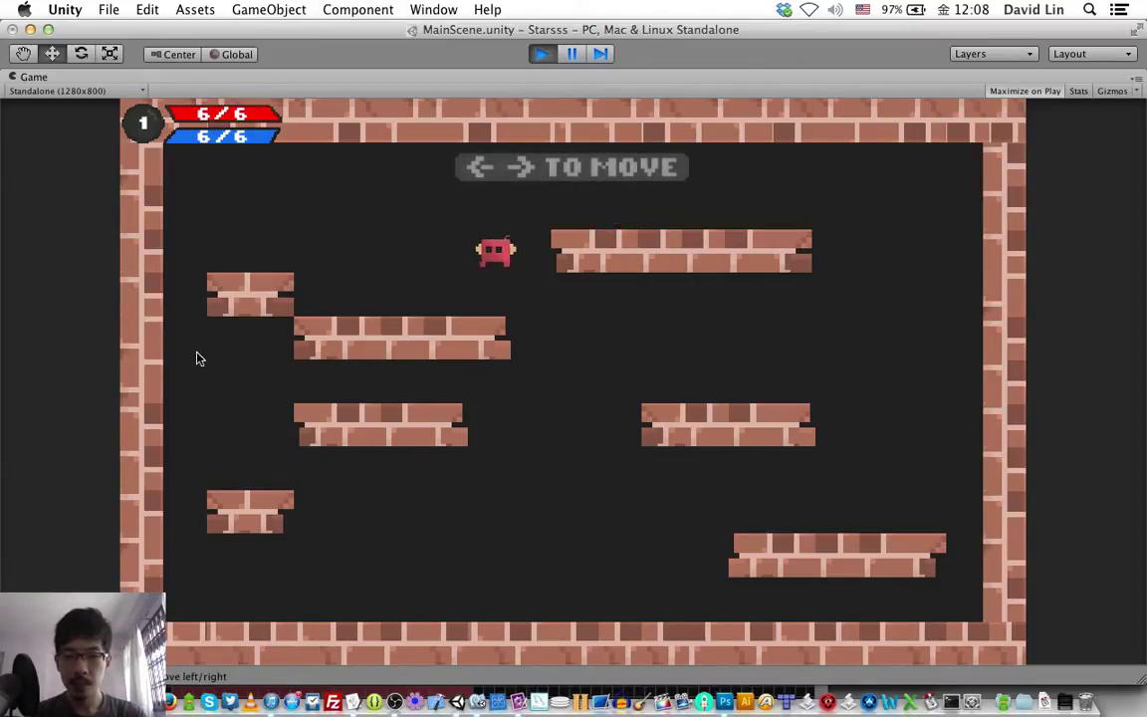
{"action": "key", "text": "z"}
{"action": "key", "text": "Right"}
{"action": "key", "text": "Left"}
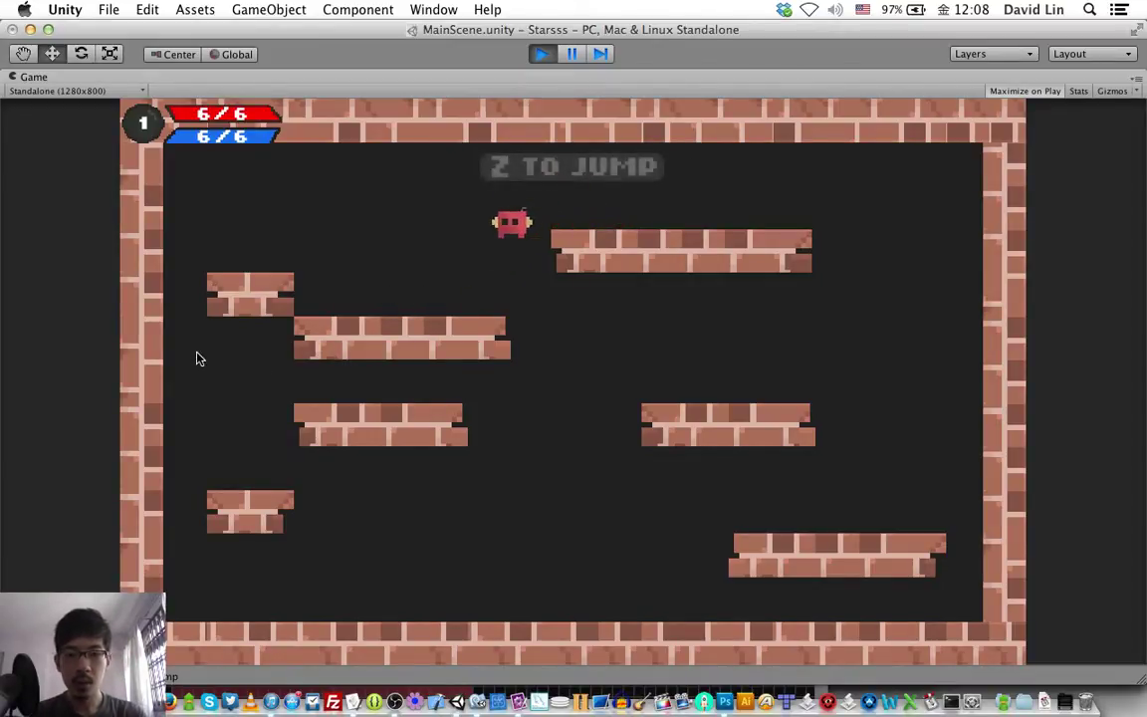
{"action": "key", "text": "Right"}
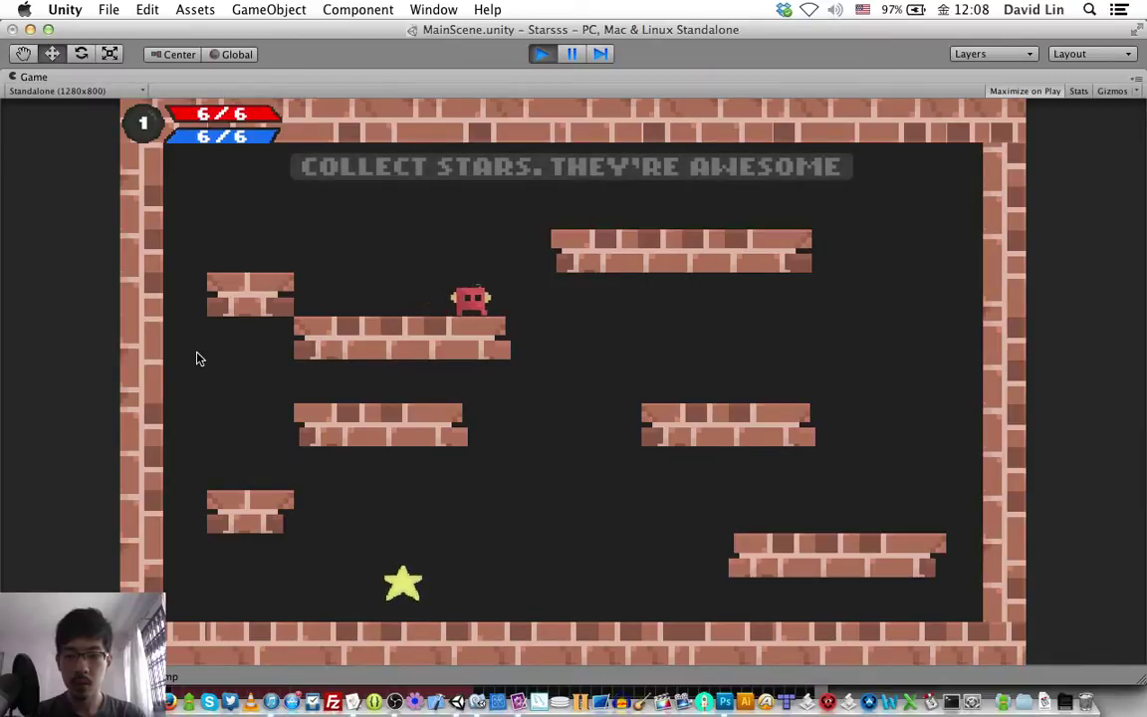
{"action": "key", "text": "Left"}
{"action": "key", "text": "Left"}
{"action": "key", "text": "Right"}
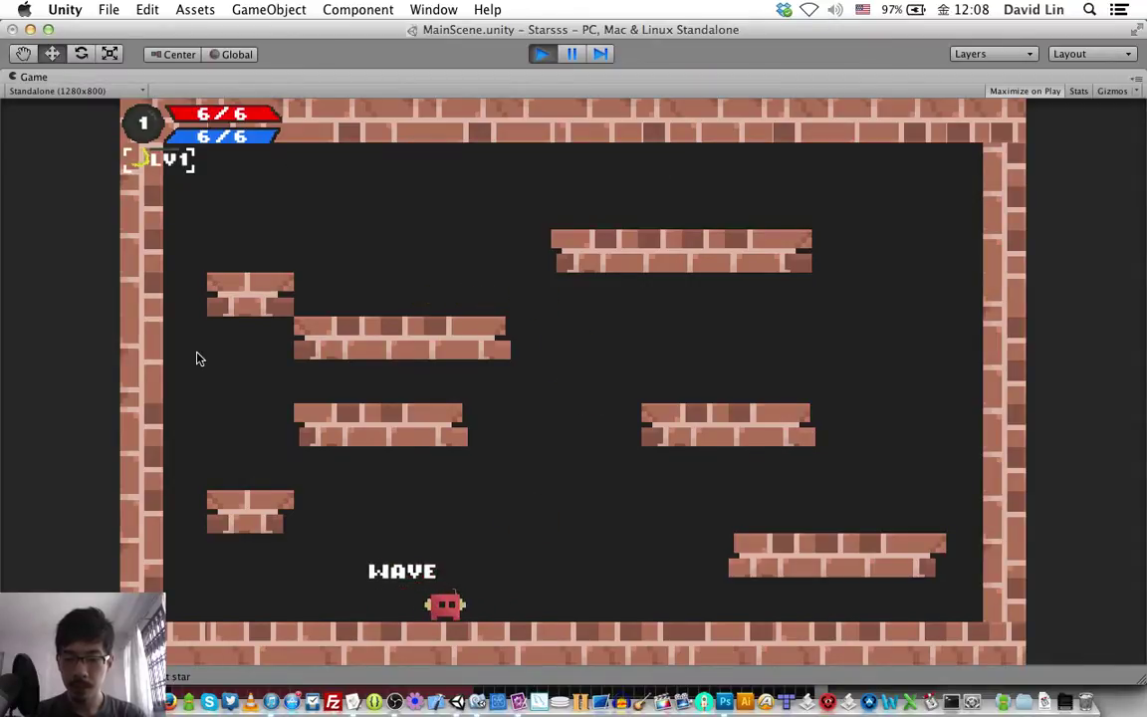
{"action": "key", "text": "Left"}
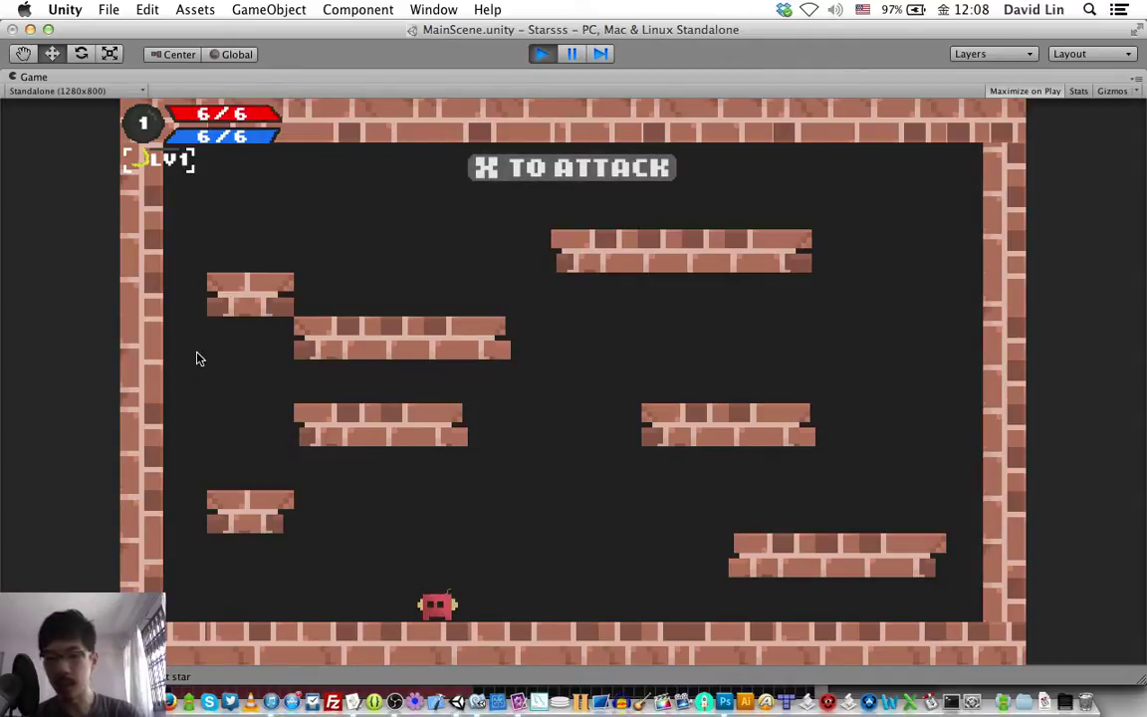
Fire slash attacks to the right, then stop play mode and return to MonoDevelop.
{"action": "key", "text": "Right"}
{"action": "key", "text": "x"}
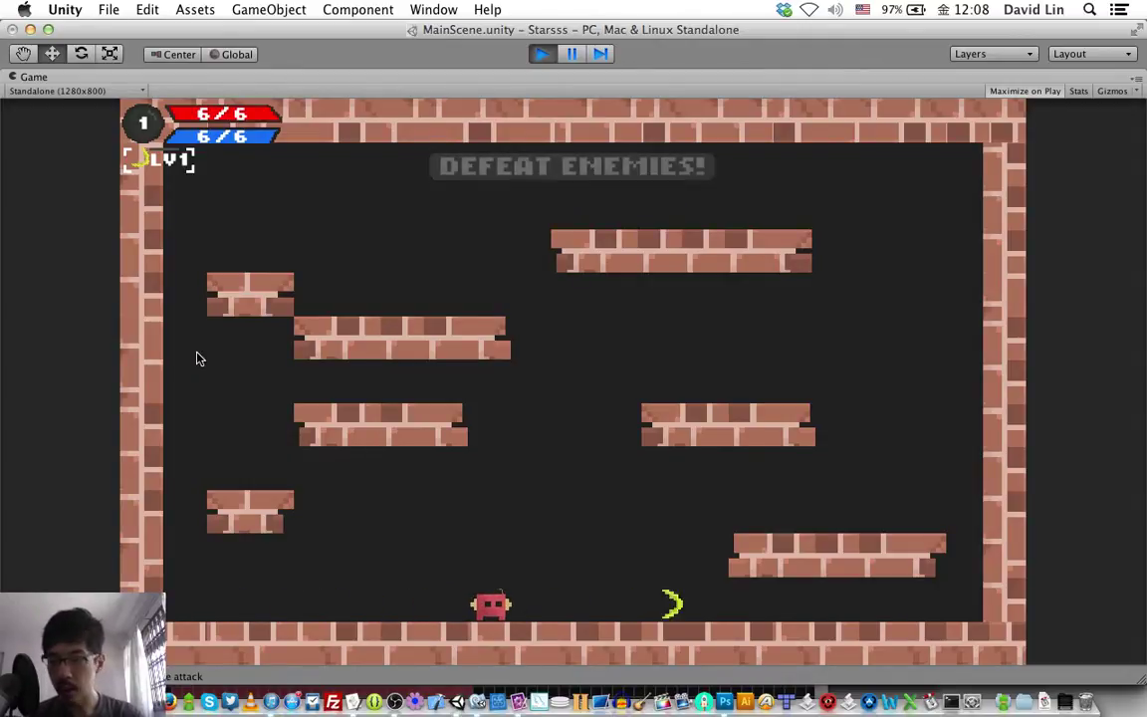
{"action": "key", "text": "x"}
{"action": "key", "text": "super+p"}
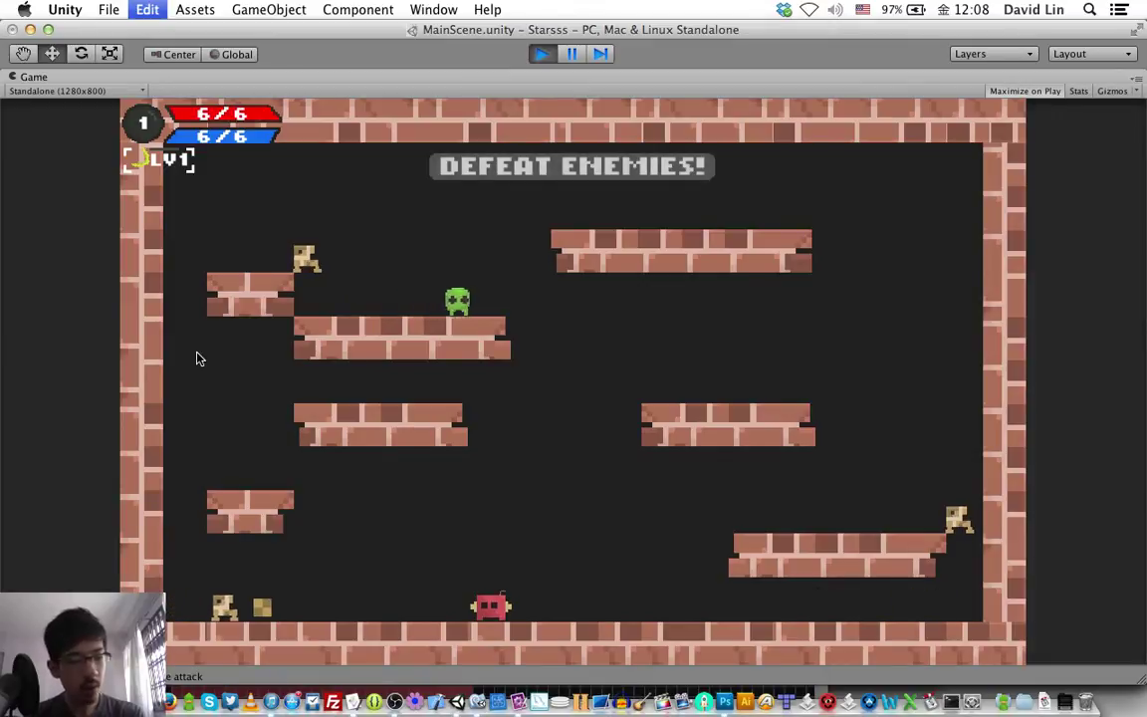
{"action": "key", "text": "super+Tab"}
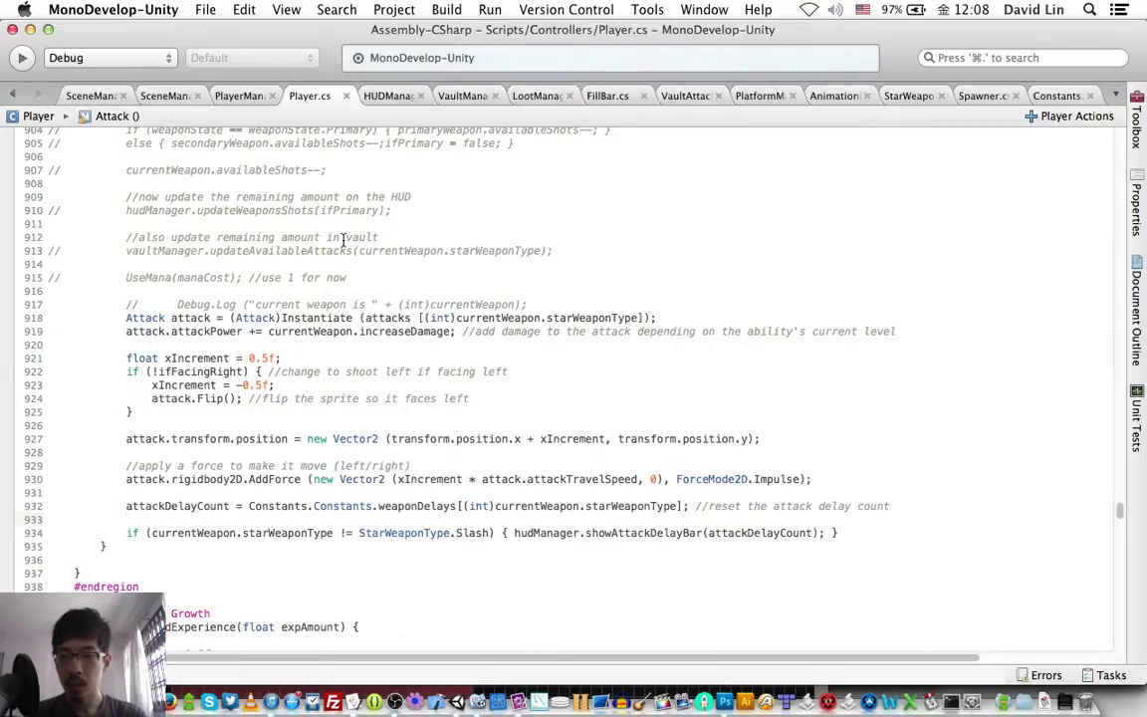
Close the find bar and jump to Player.cs's Physics Updating region.
{"action": "key", "text": "super+f"}
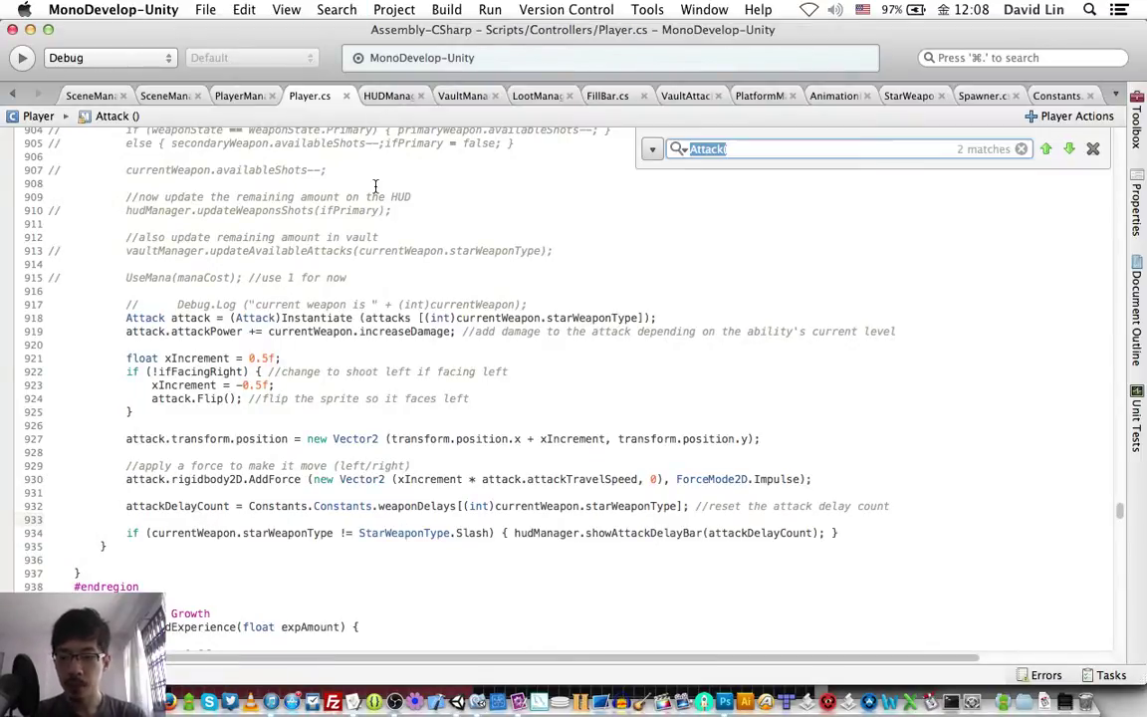
{"action": "left_click", "coordinate": [1093, 149]}
{"action": "left_click", "coordinate": [1099, 118]}
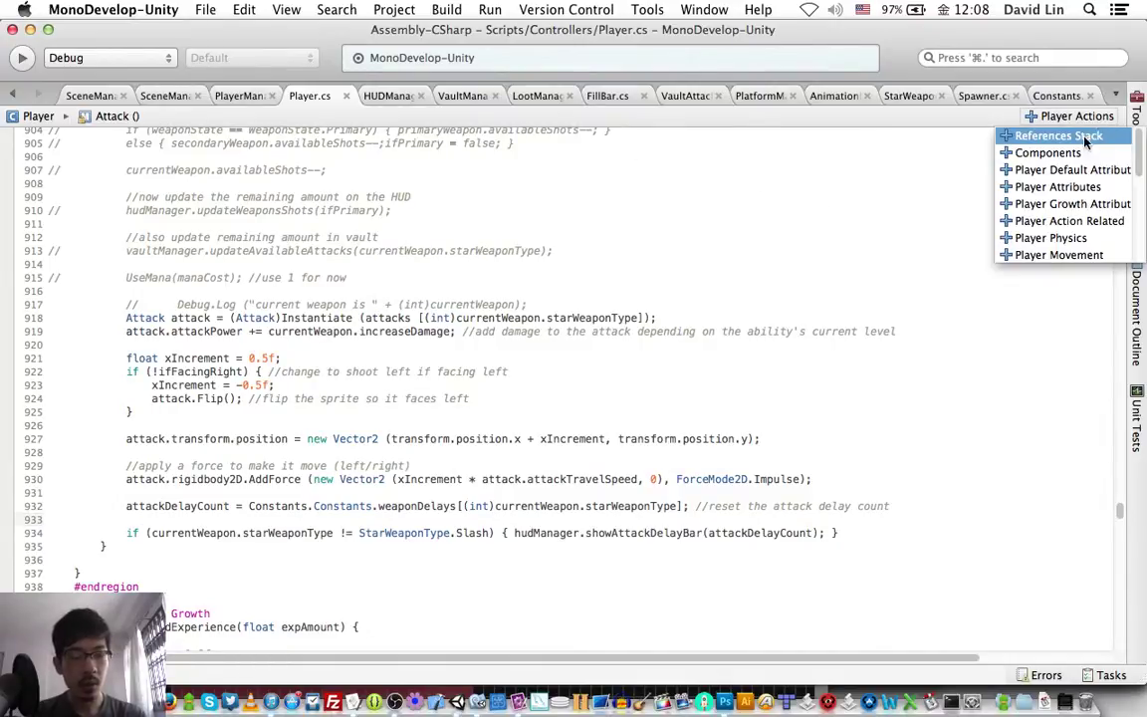
{"action": "scroll", "coordinate": [1046, 204], "scroll_direction": "down", "scroll_amount": 2}
{"action": "scroll", "coordinate": [1059, 195], "scroll_direction": "down", "scroll_amount": 2}
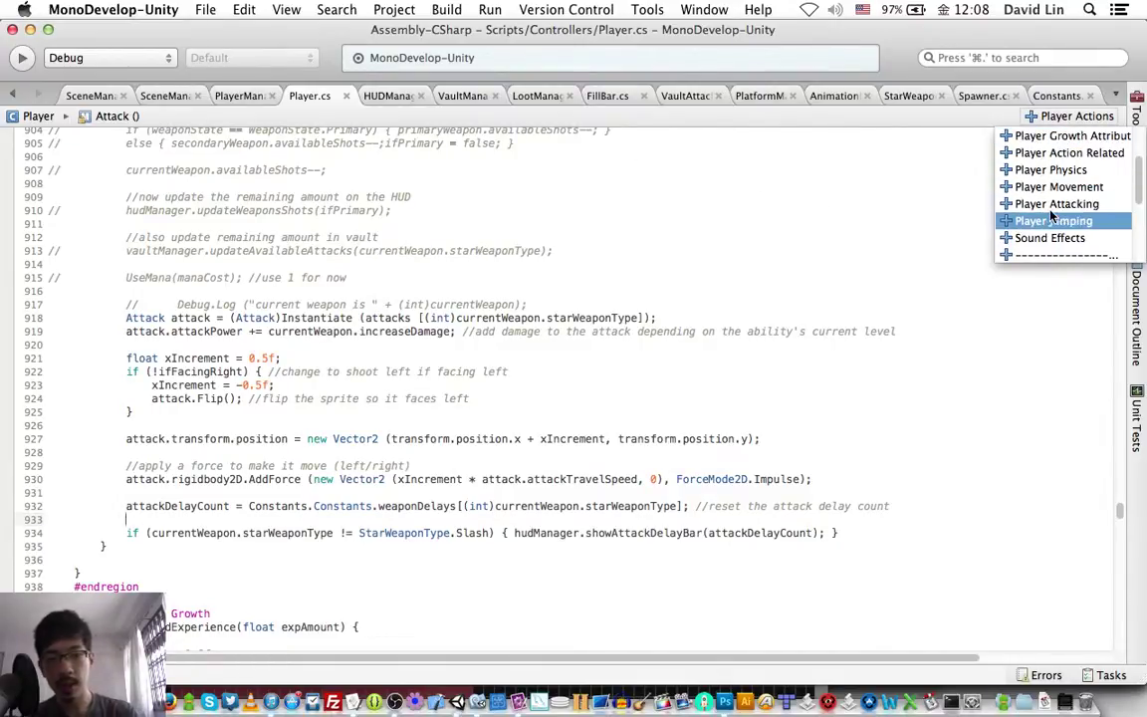
{"action": "scroll", "coordinate": [1057, 219], "scroll_direction": "down", "scroll_amount": 2}
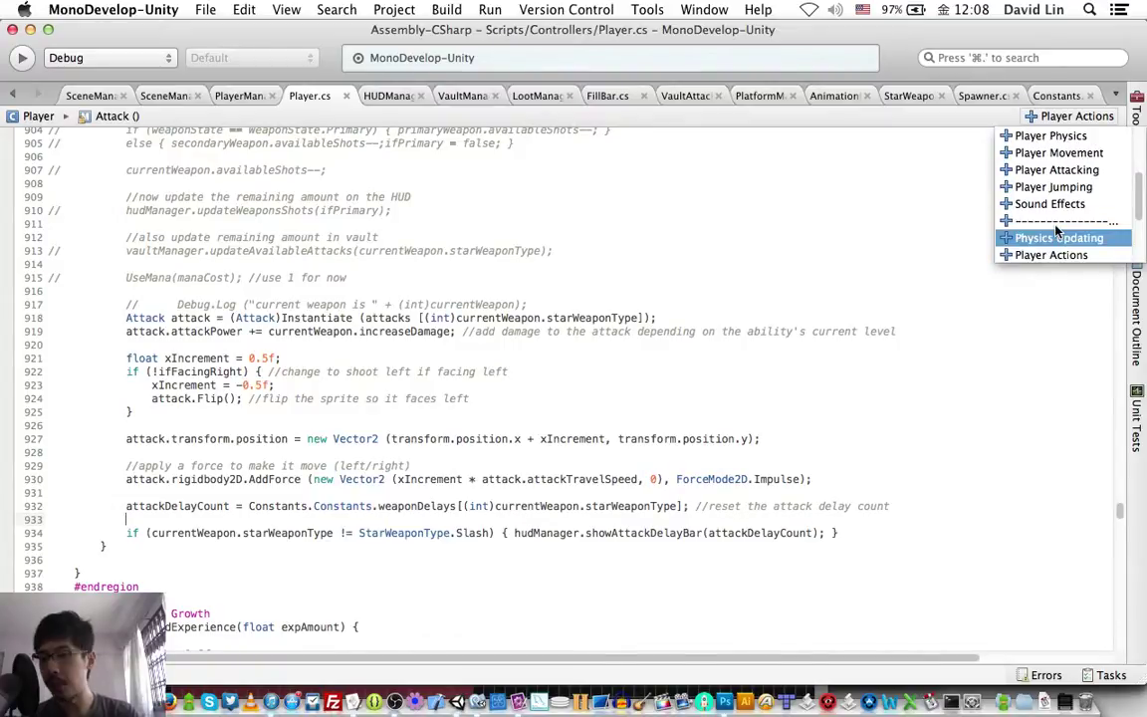
{"action": "left_click", "coordinate": [1056, 232]}
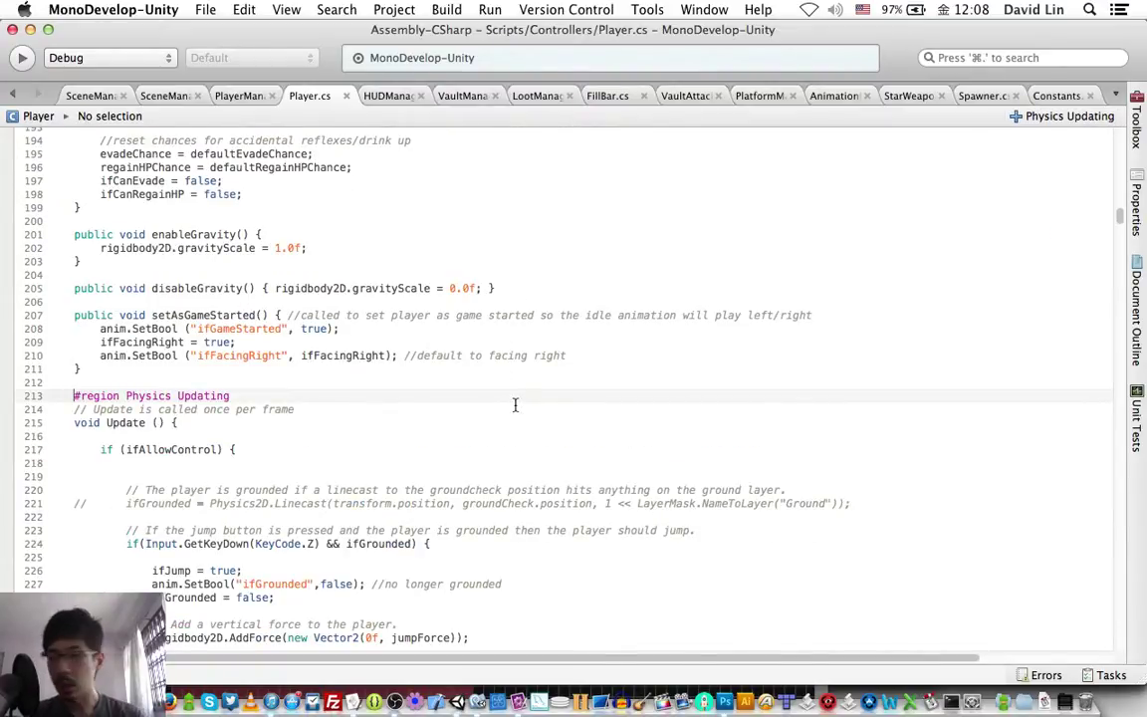
Change StarWeaponType.Slash to Fireball on line 390, save Player.cs, and return to Unity.
{"action": "scroll", "coordinate": [236, 506], "scroll_direction": "down", "scroll_amount": 5}
{"action": "scroll", "coordinate": [236, 505], "scroll_direction": "down", "scroll_amount": 5}
{"action": "scroll", "coordinate": [236, 506], "scroll_direction": "down", "scroll_amount": 5}
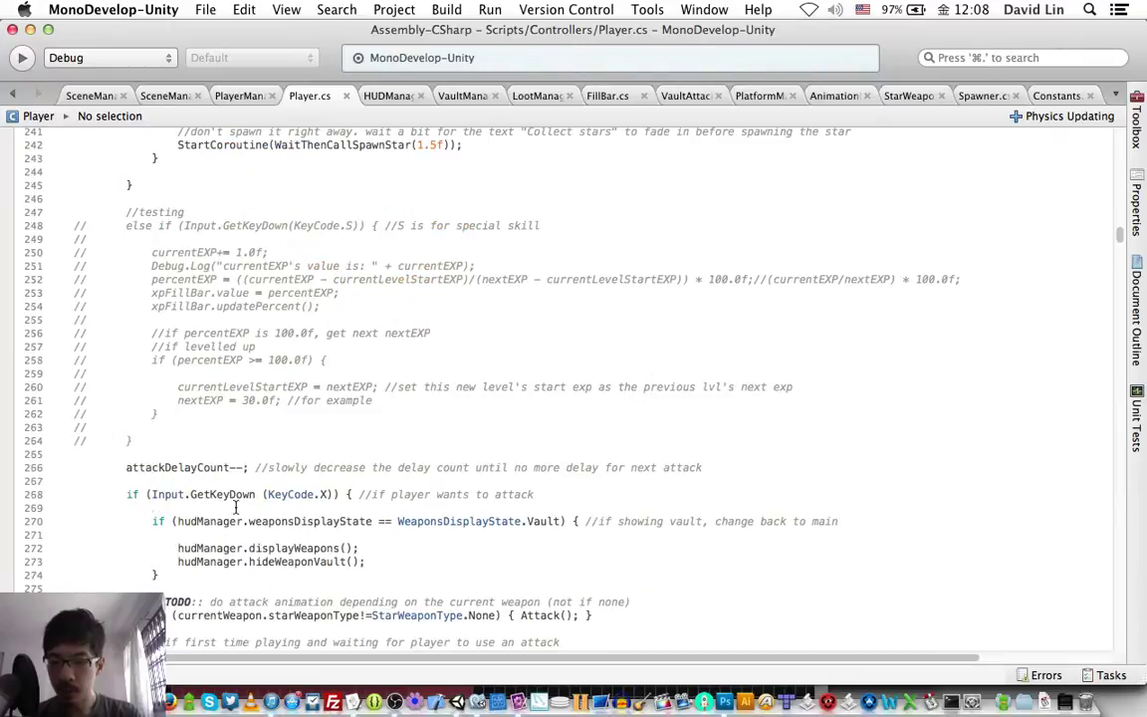
{"action": "scroll", "coordinate": [236, 506], "scroll_direction": "down", "scroll_amount": 5}
{"action": "scroll", "coordinate": [236, 506], "scroll_direction": "down", "scroll_amount": 4}
{"action": "scroll", "coordinate": [236, 506], "scroll_direction": "down", "scroll_amount": 4}
{"action": "scroll", "coordinate": [236, 506], "scroll_direction": "down", "scroll_amount": 2}
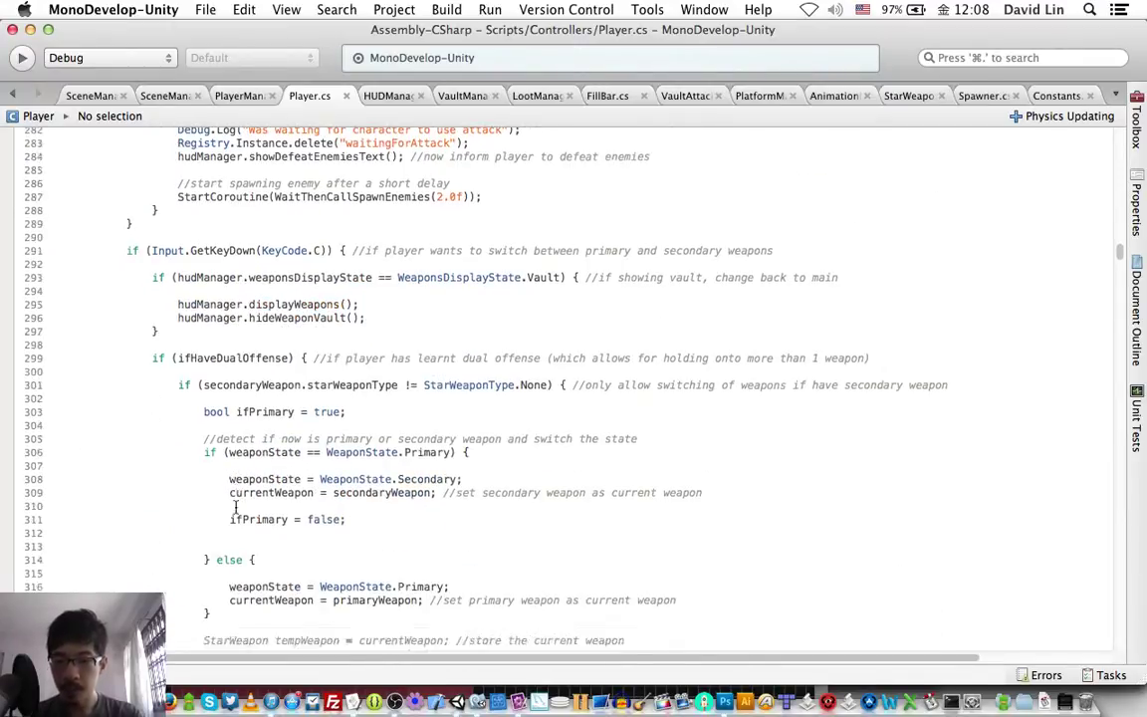
{"action": "scroll", "coordinate": [236, 506], "scroll_direction": "down", "scroll_amount": 6}
{"action": "scroll", "coordinate": [236, 506], "scroll_direction": "down", "scroll_amount": 4}
{"action": "scroll", "coordinate": [236, 506], "scroll_direction": "down", "scroll_amount": 9}
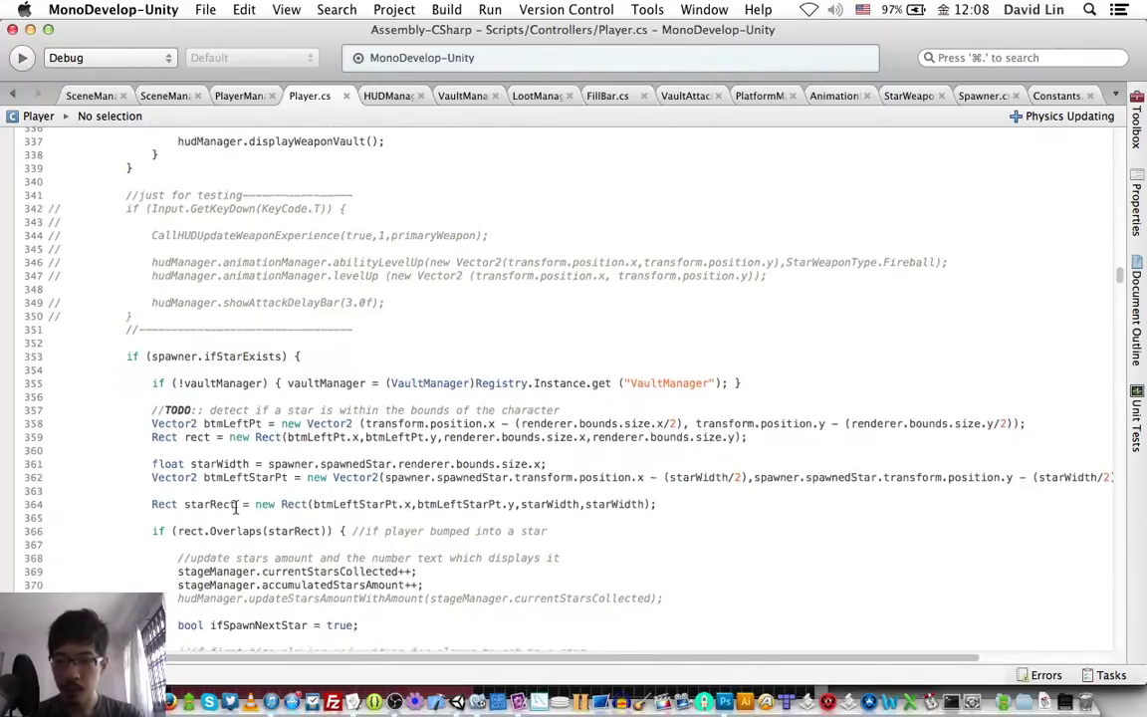
{"action": "scroll", "coordinate": [236, 506], "scroll_direction": "down", "scroll_amount": 3}
{"action": "scroll", "coordinate": [236, 506], "scroll_direction": "down", "scroll_amount": 4}
{"action": "scroll", "coordinate": [236, 506], "scroll_direction": "down", "scroll_amount": 2}
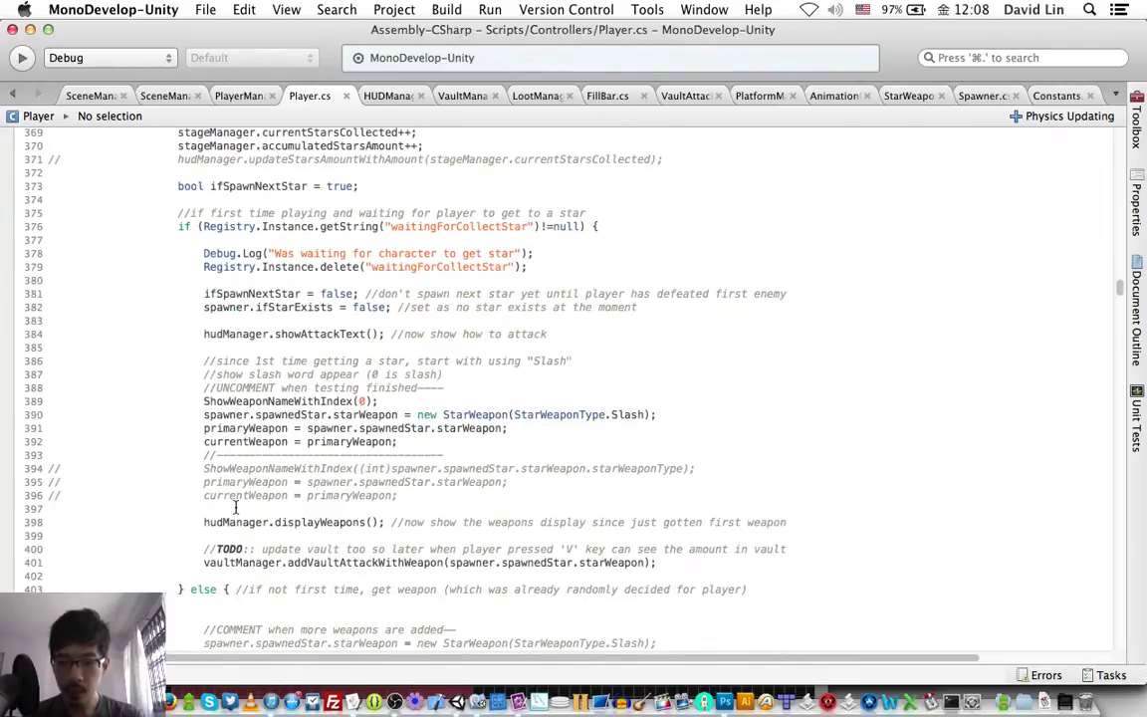
{"action": "double_click", "coordinate": [629, 414]}
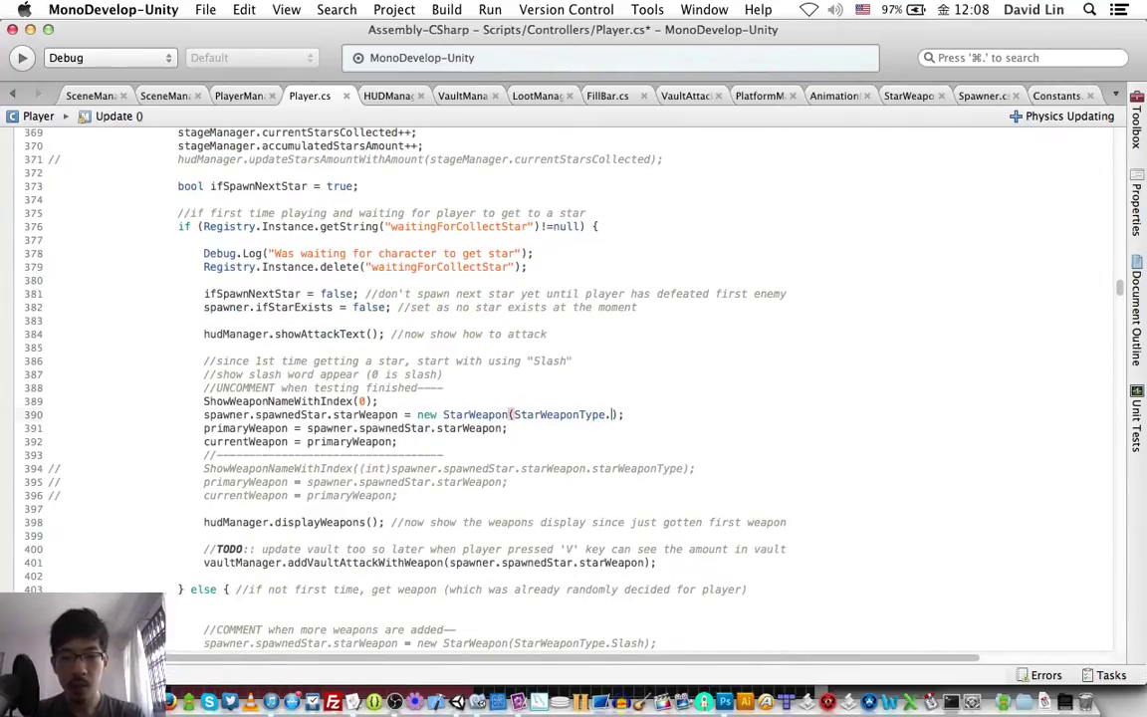
{"action": "type", "text": "Fir"}
{"action": "key", "text": "Return"}
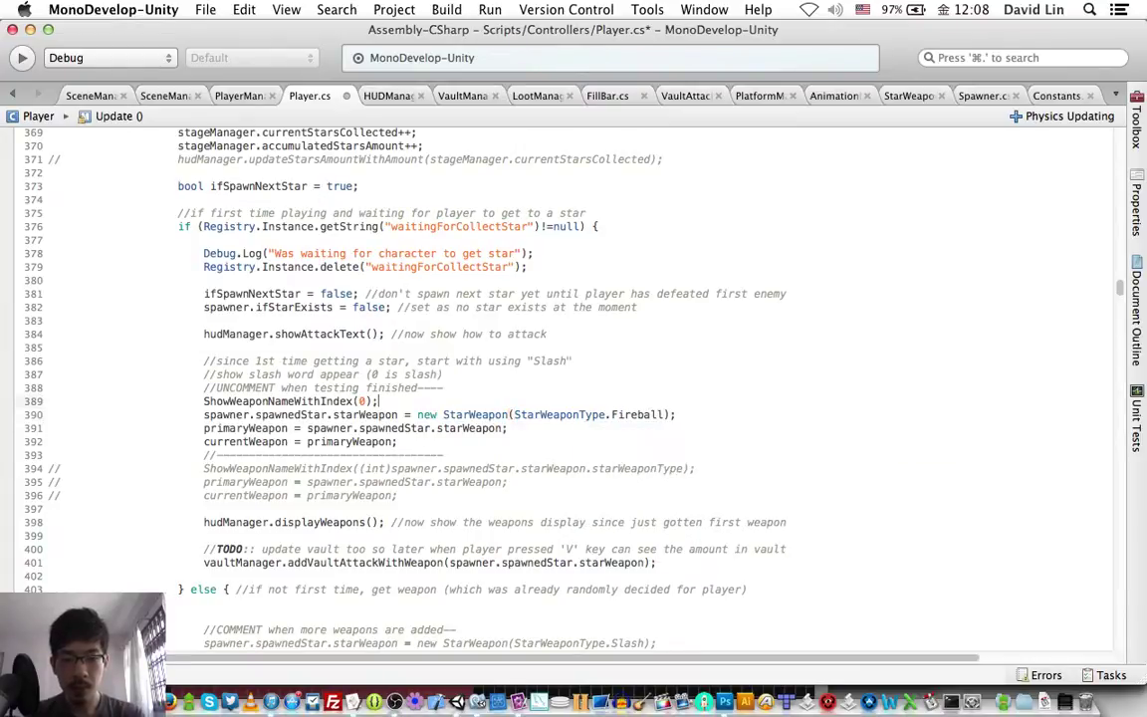
{"action": "key", "text": "super+s"}
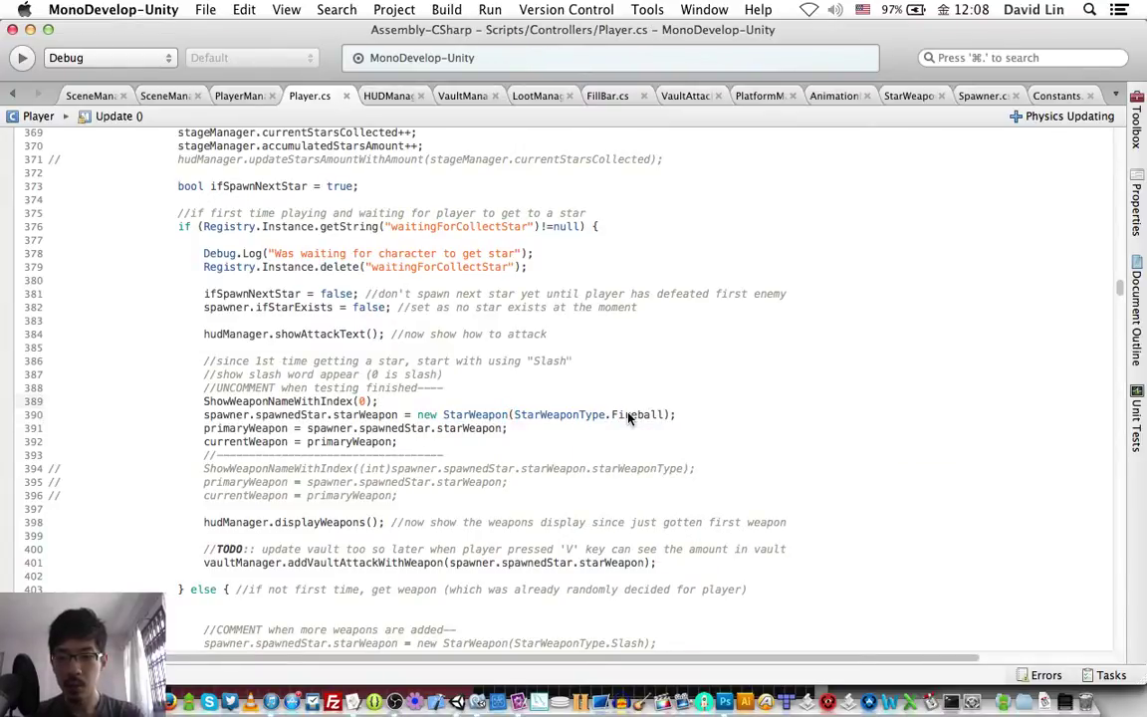
{"action": "key", "text": "super+Tab"}
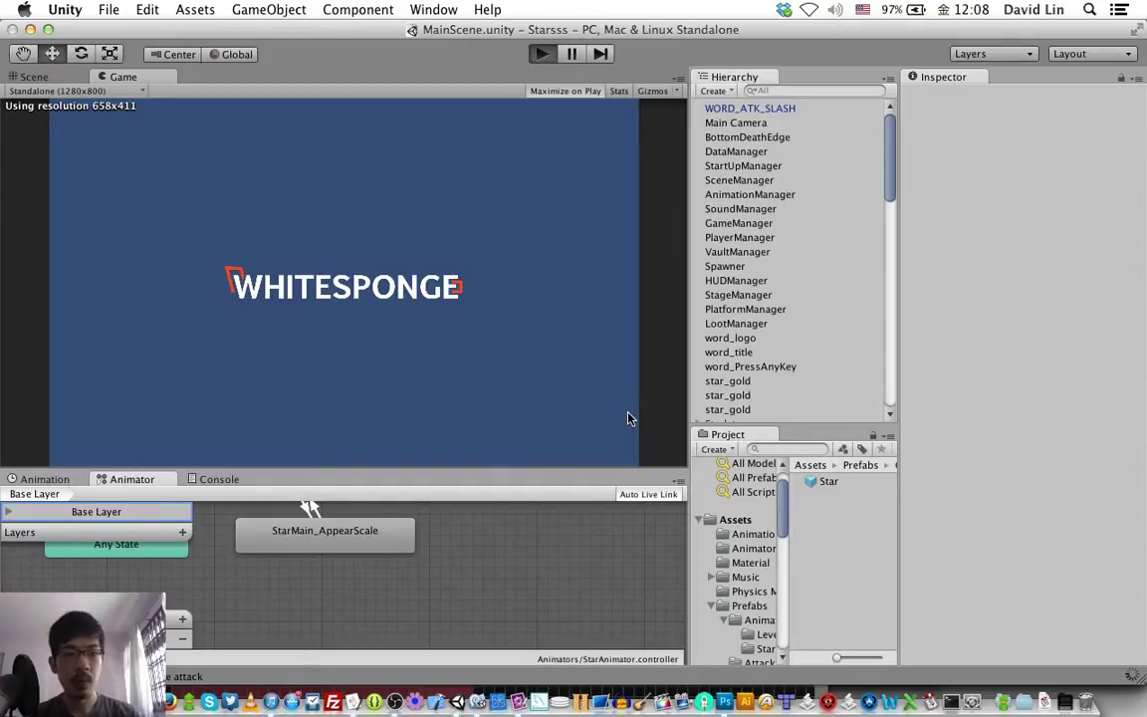
Play the game from the title screen, jump across the upper platforms and collect the star.
{"action": "key", "text": "super+p"}
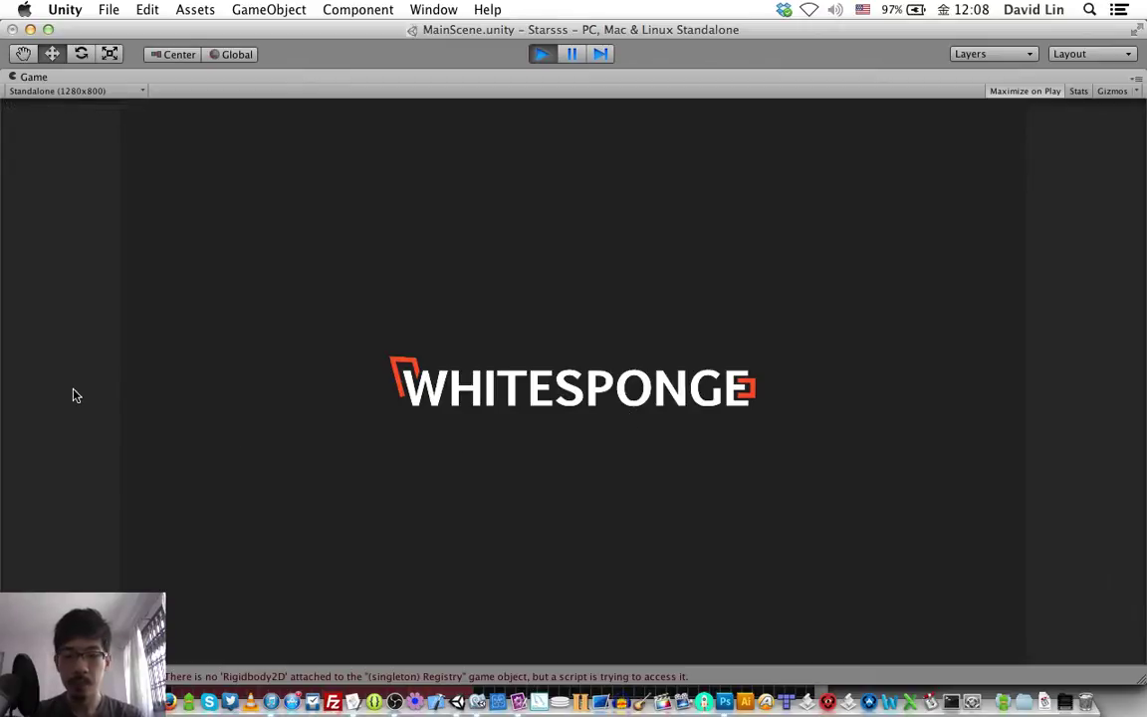
{"action": "key", "text": "space"}
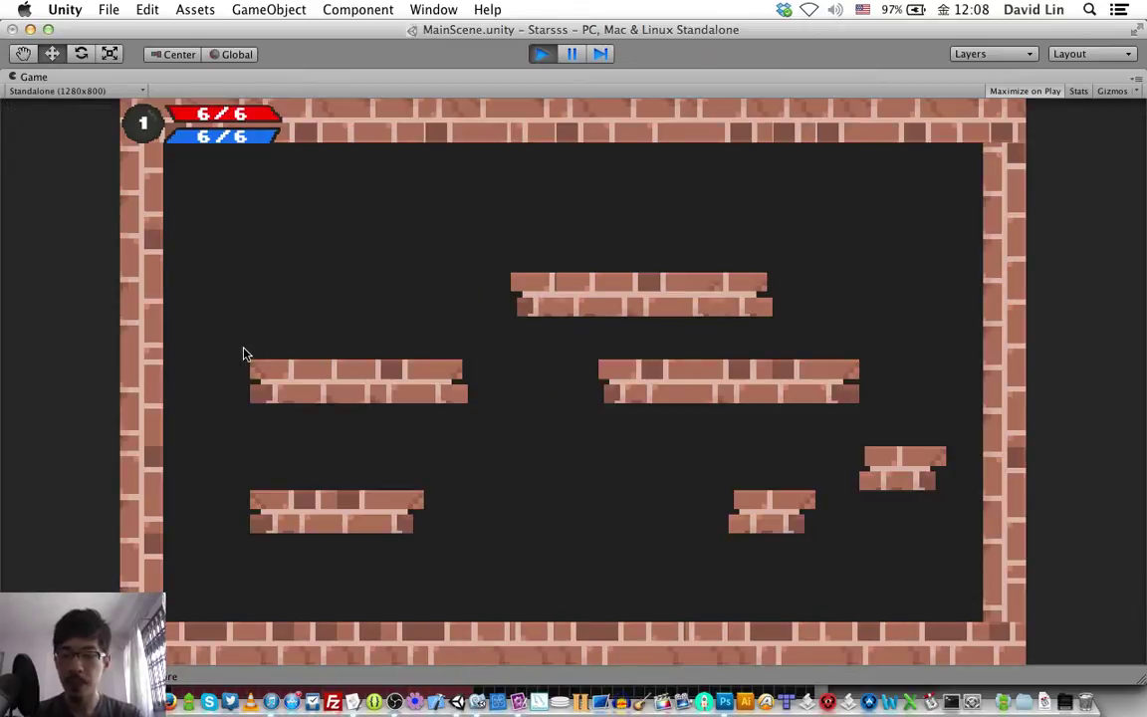
{"action": "key", "text": "Right"}
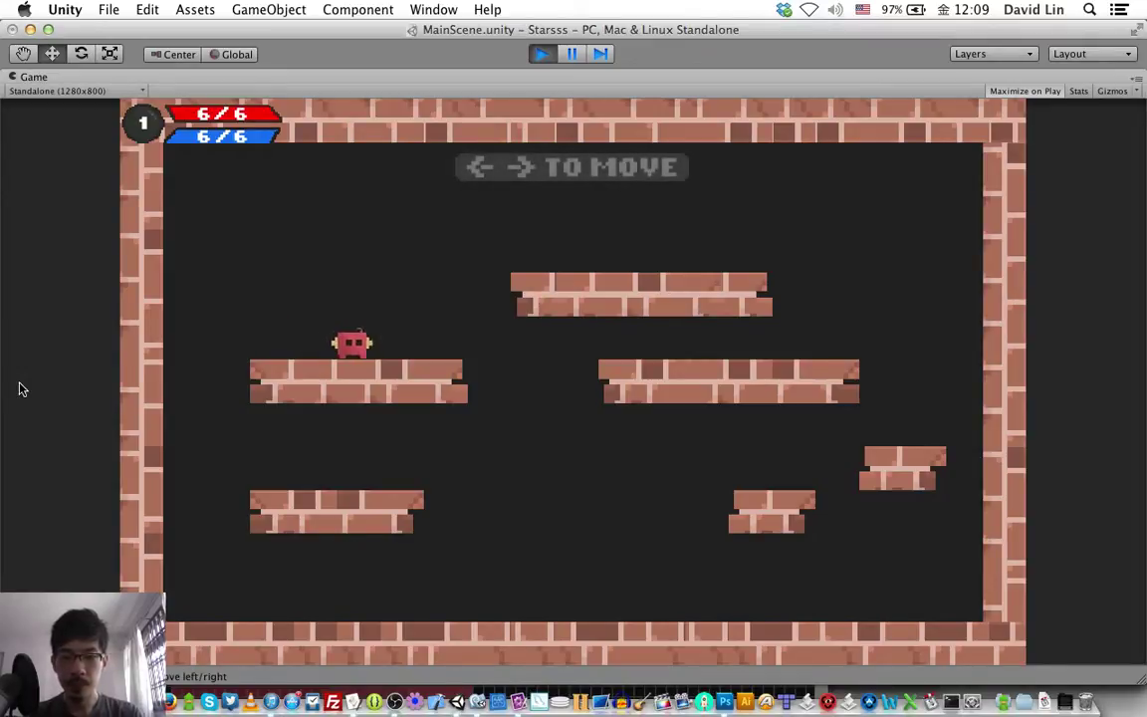
{"action": "key", "text": "z"}
{"action": "key", "text": "Left"}
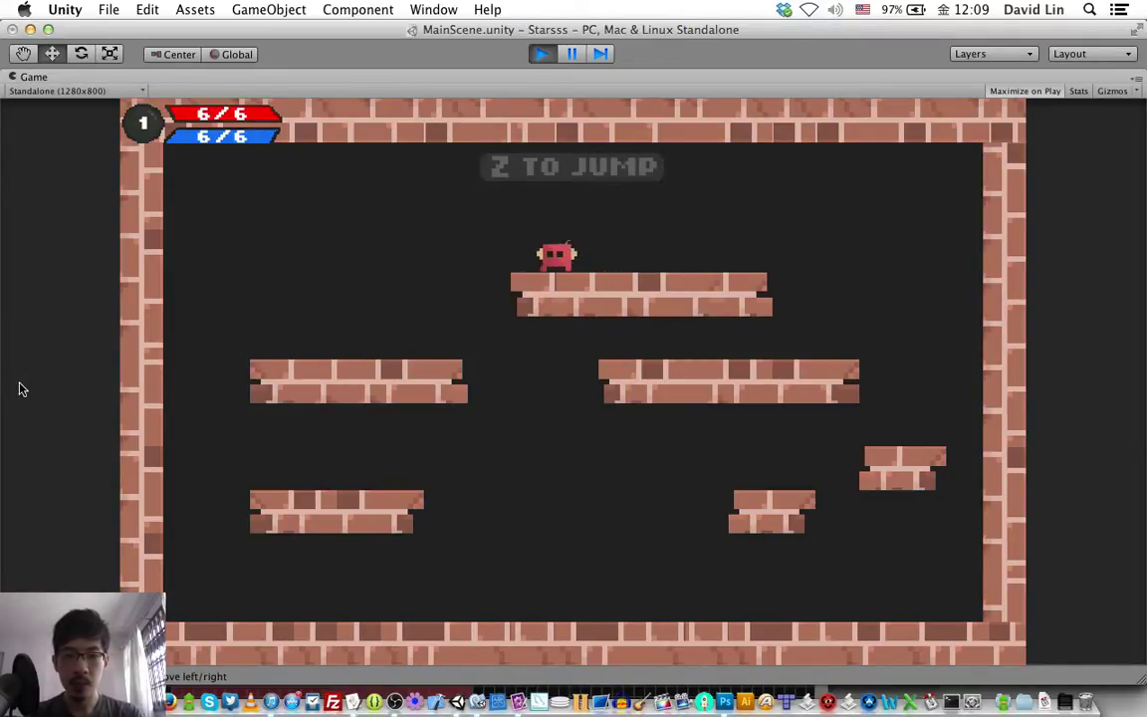
{"action": "key", "text": "z"}
{"action": "key", "text": "Right"}
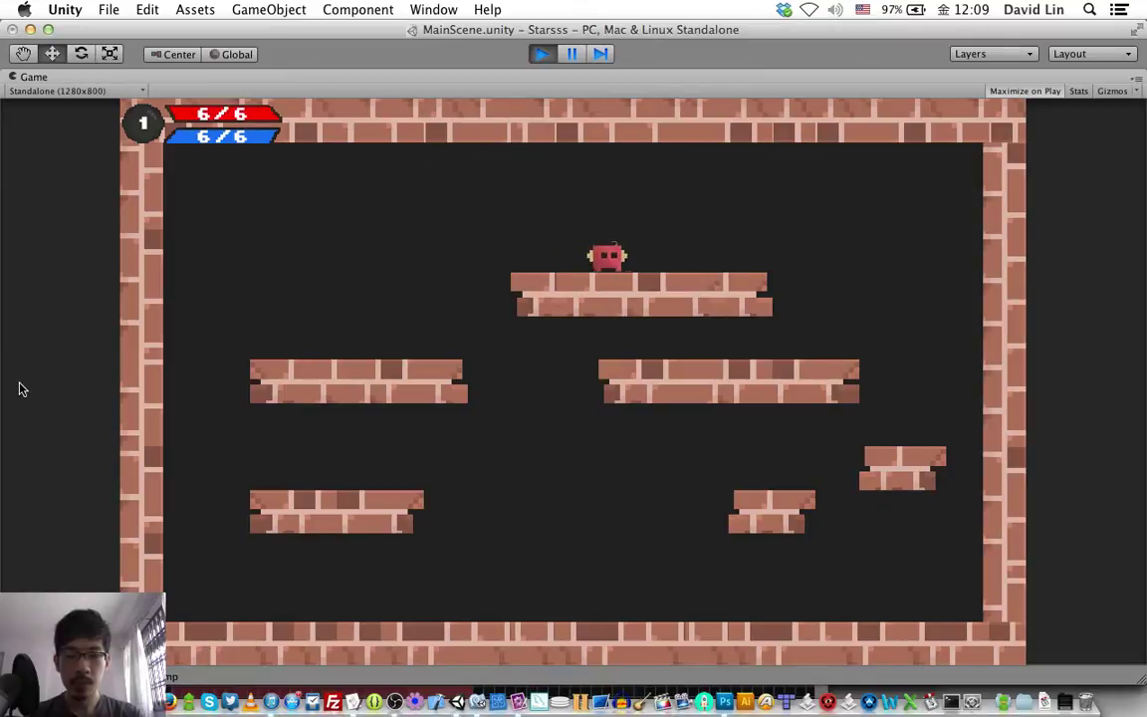
{"action": "key", "text": "Right"}
{"action": "key", "text": "Left"}
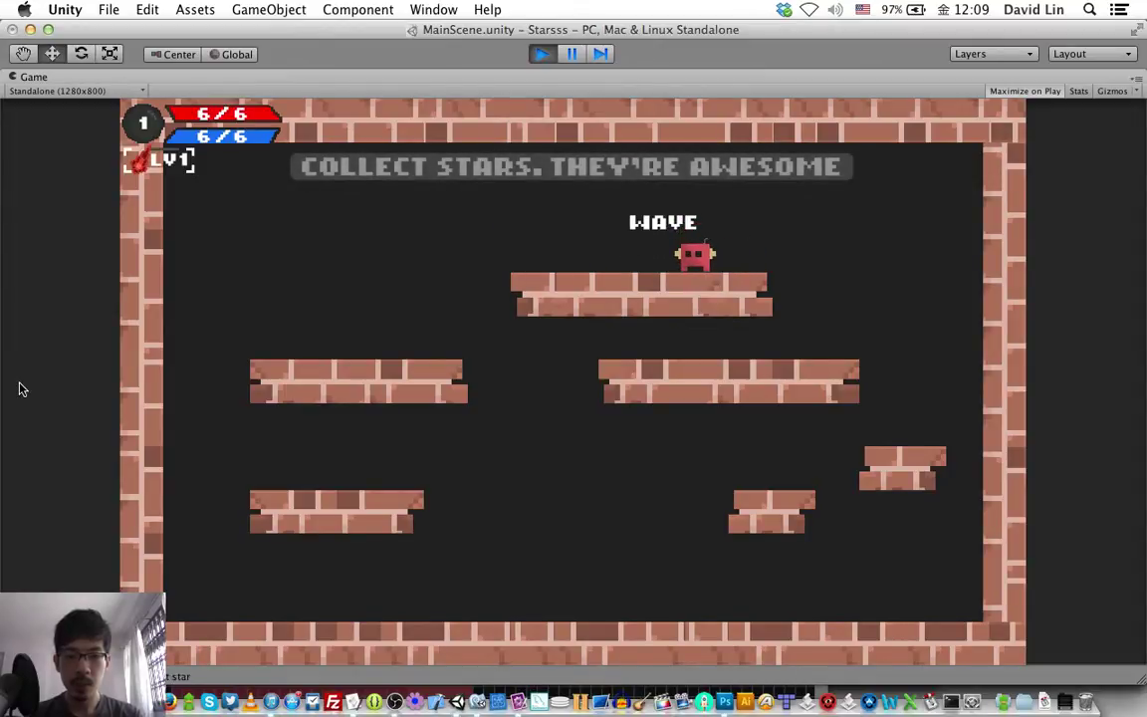
{"action": "key", "text": "Left"}
{"action": "key", "text": "Right"}
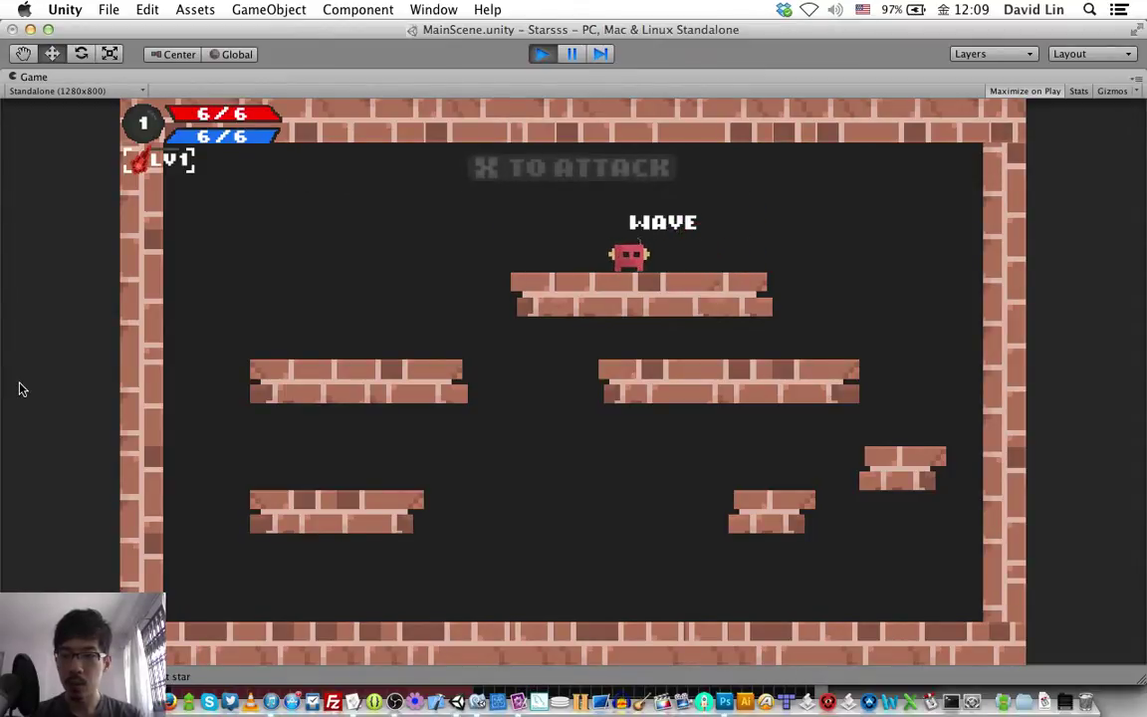
{"action": "key", "text": "Left"}
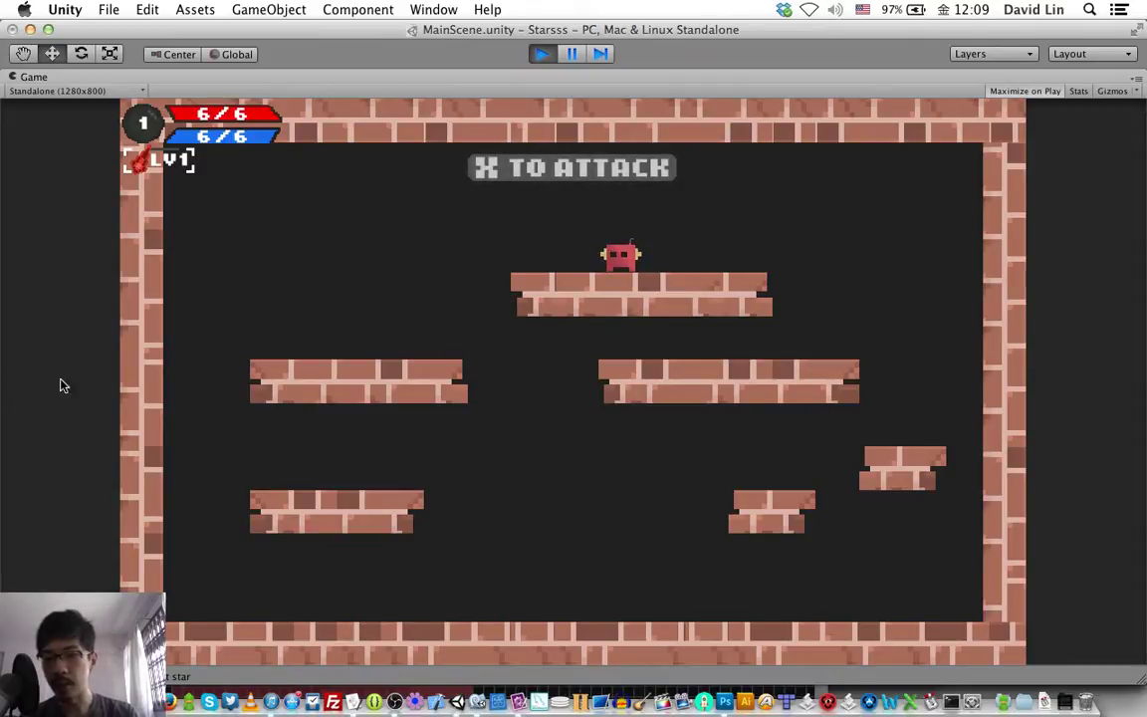
Fire fireballs at the enemy wave, then stop play mode and return to Player.cs.
{"action": "key", "text": "x"}
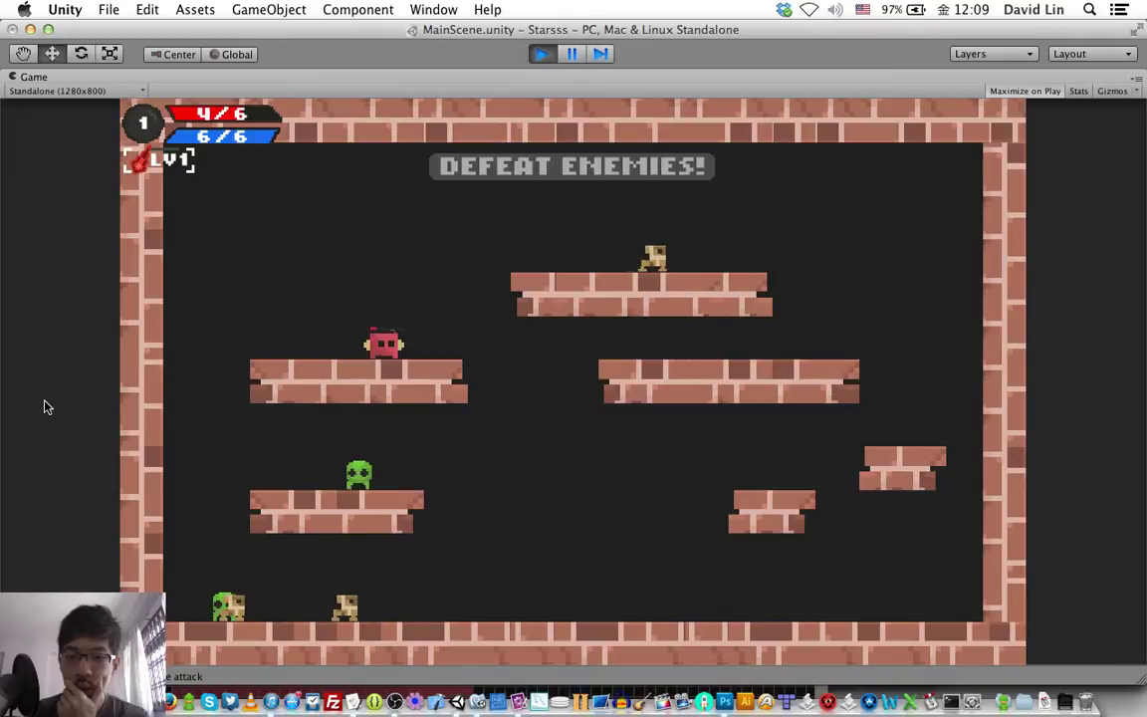
{"action": "key", "text": "space"}
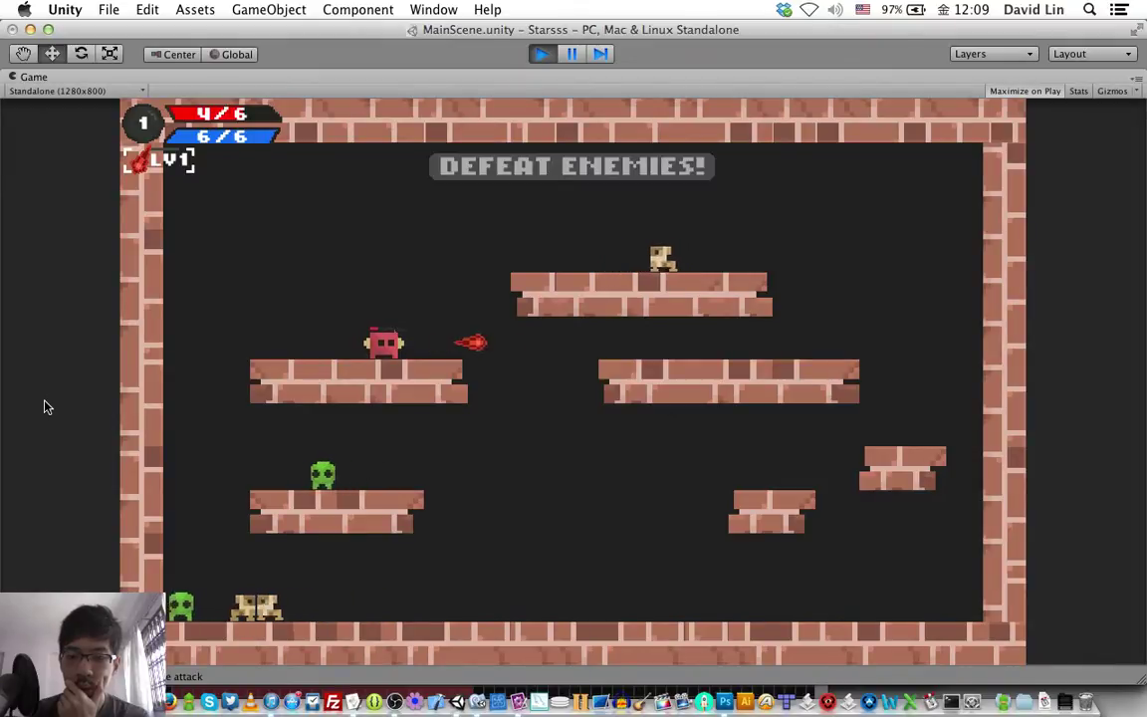
{"action": "key", "text": "space"}
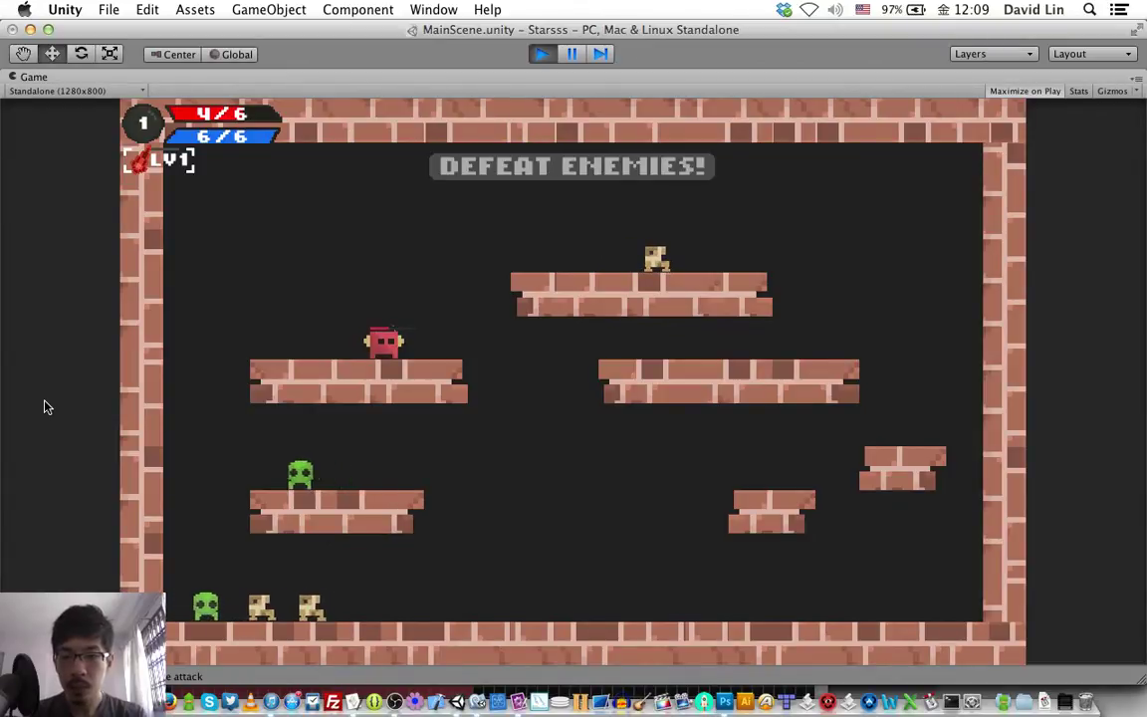
{"action": "key", "text": "super+p"}
{"action": "key", "text": "super+Tab"}
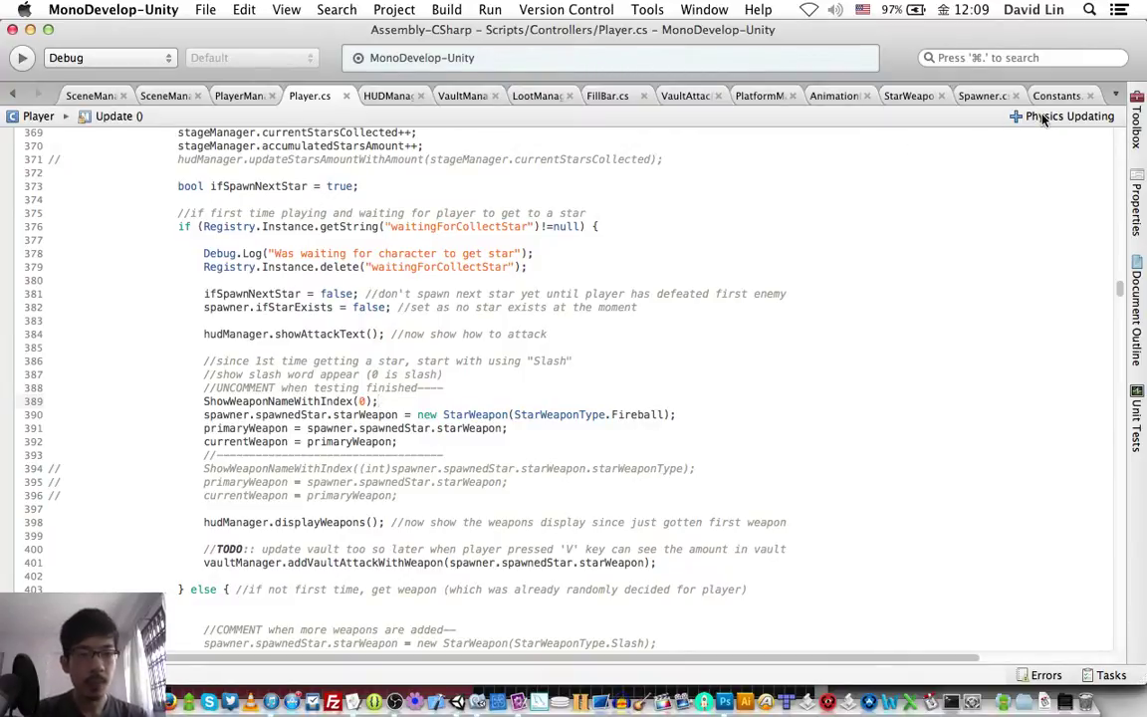
Divide attackDelayCount by 10 in Attack()'s showAttackDelayBar call, save Player.cs, and return to Unity.
{"action": "key", "text": "super+f"}
{"action": "type", "text": "at"}
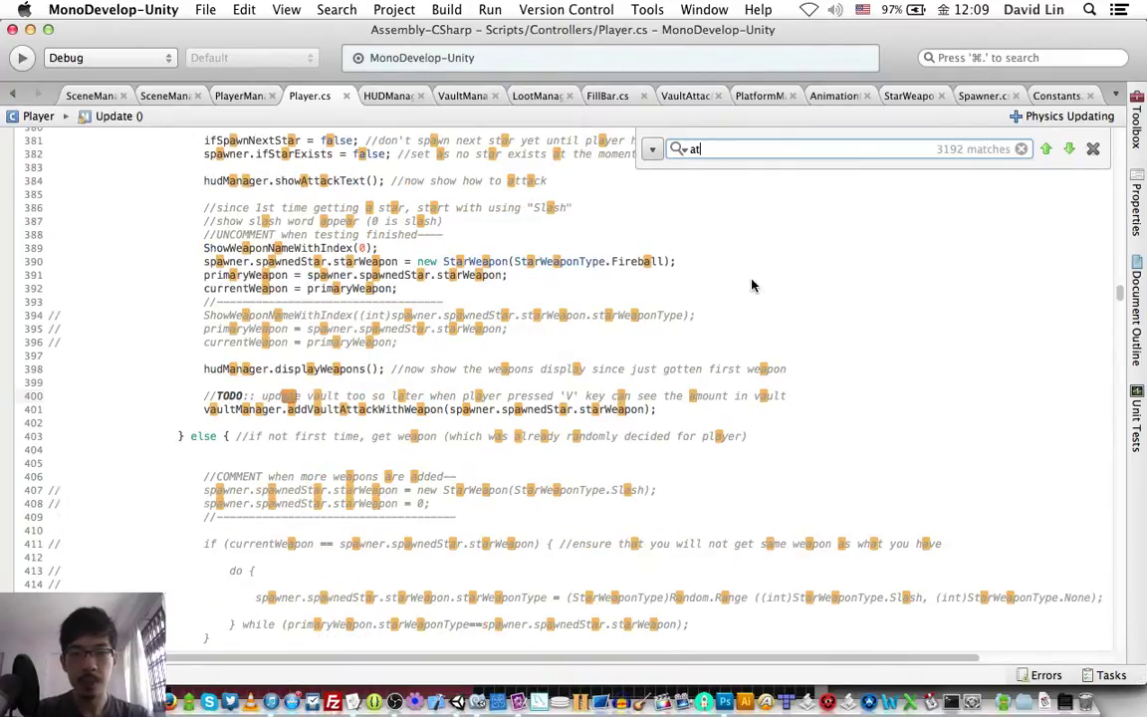
{"action": "type", "text": "tack("}
{"action": "key", "text": "Escape"}
{"action": "scroll", "coordinate": [606, 387], "scroll_direction": "down", "scroll_amount": 5}
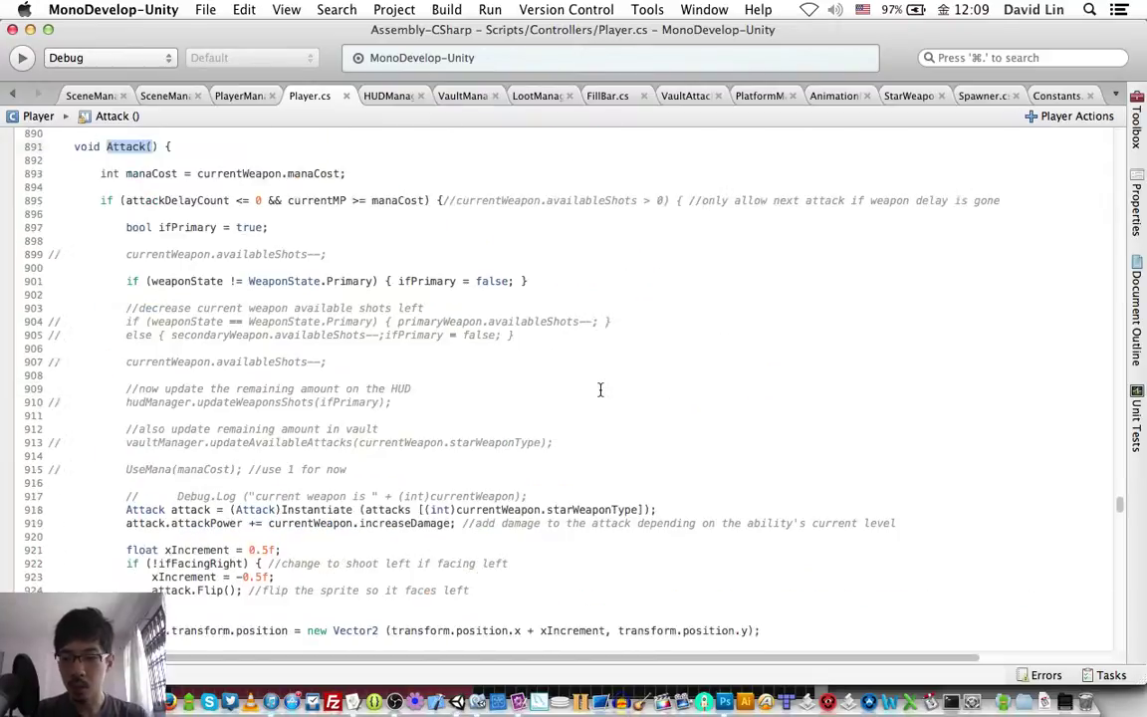
{"action": "scroll", "coordinate": [599, 392], "scroll_direction": "down", "scroll_amount": 3}
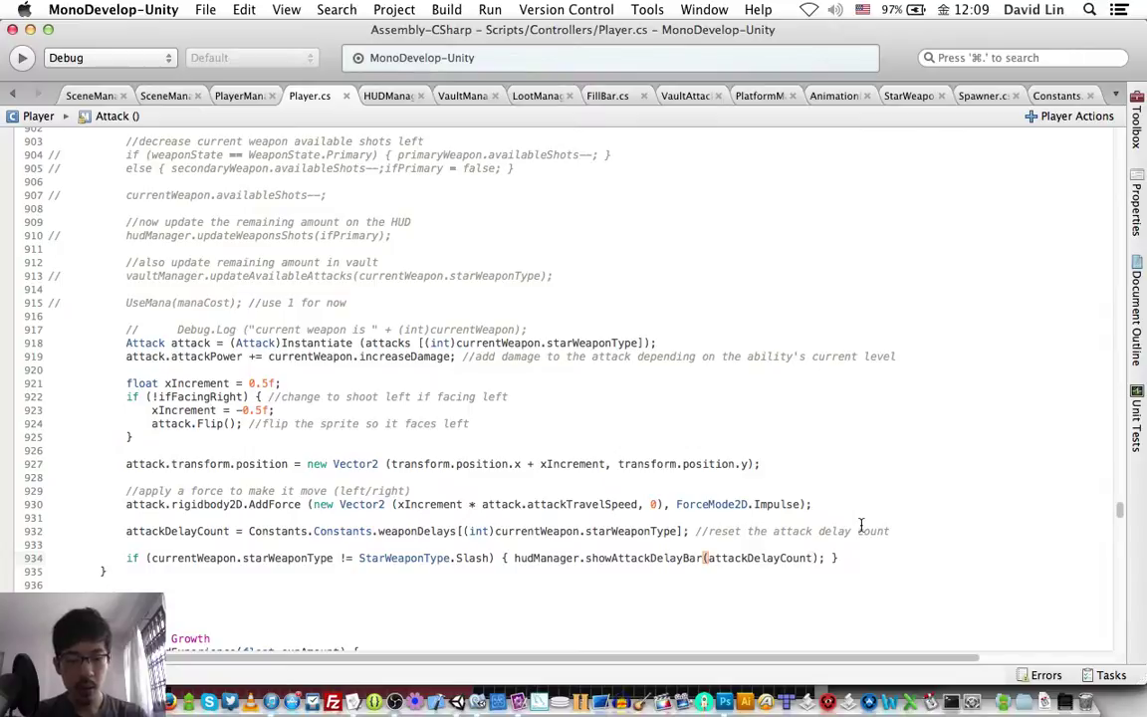
{"action": "type", "text": "/10"}
{"action": "key", "text": "super+s"}
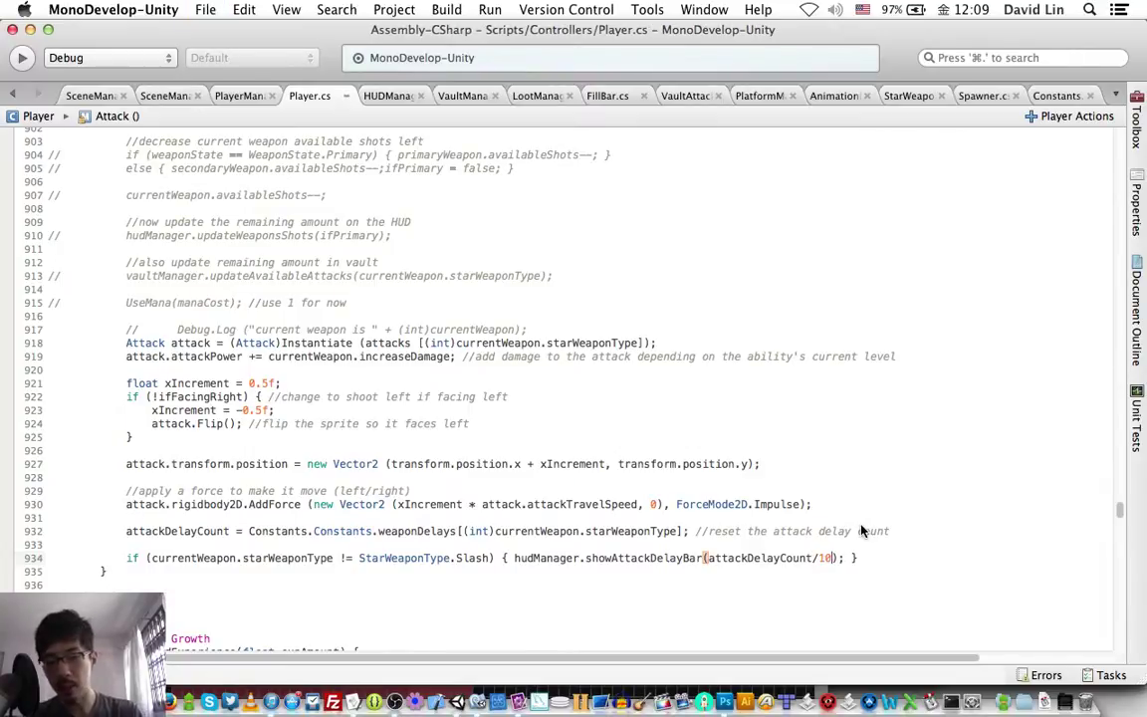
{"action": "key", "text": "super+Tab"}
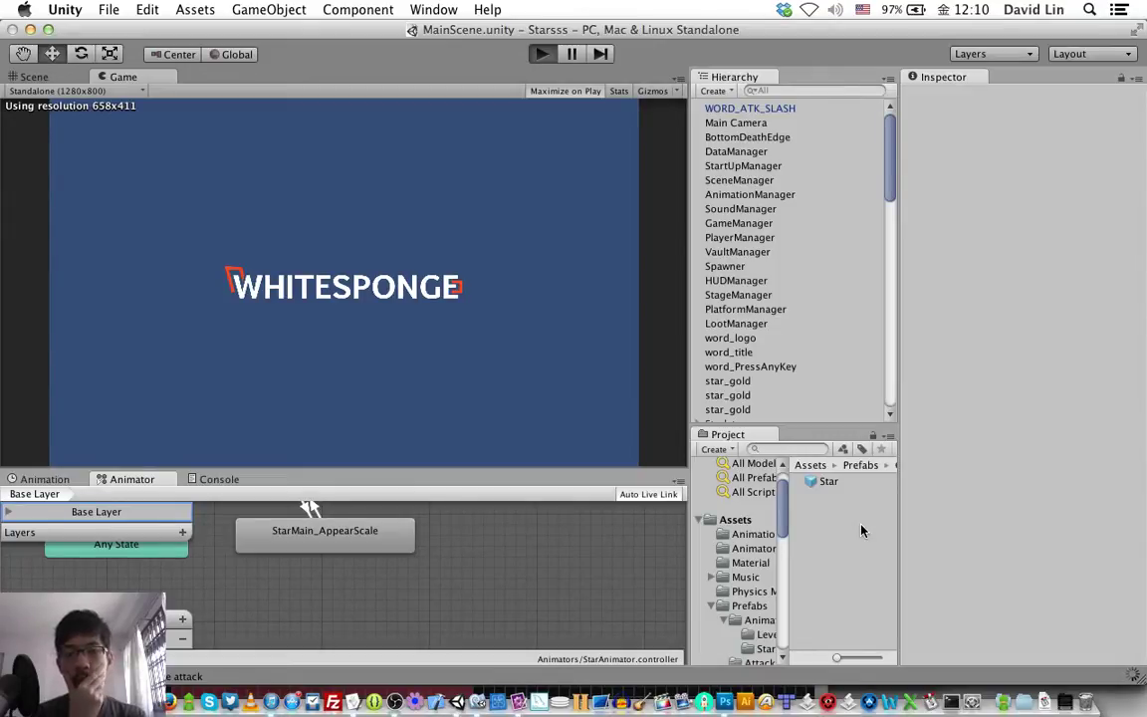
Play the level, jumping between platforms and collecting the star.
{"action": "key", "text": "super+p"}
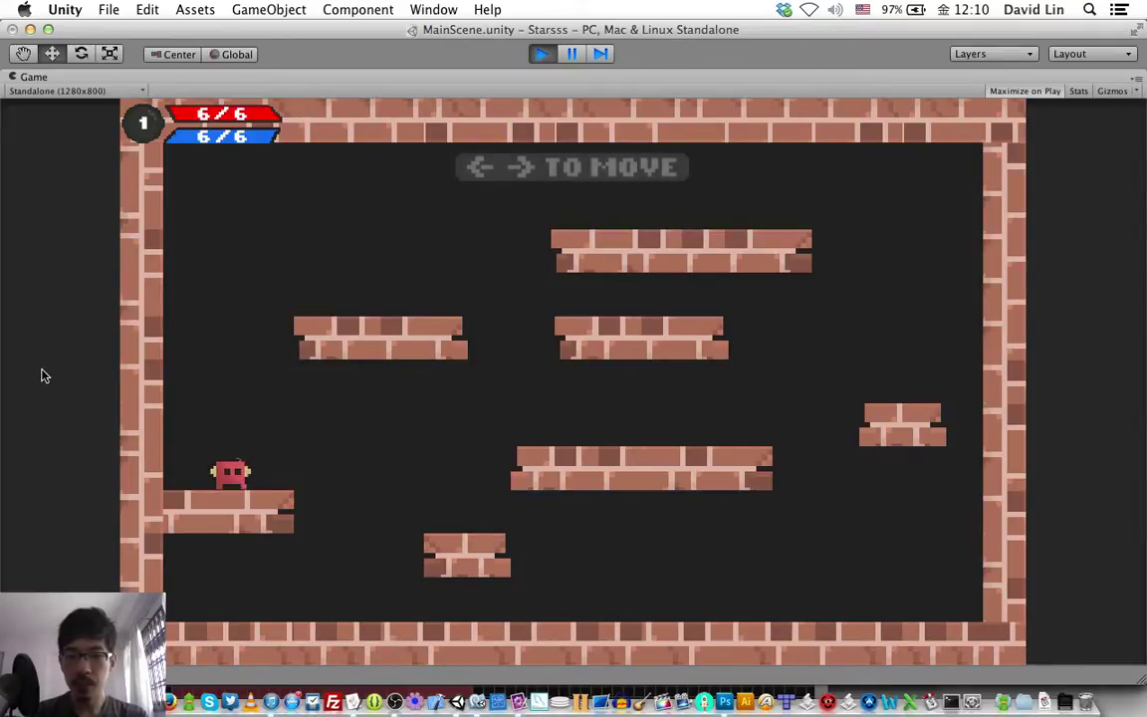
{"action": "key", "text": "Right"}
{"action": "key", "text": "z"}
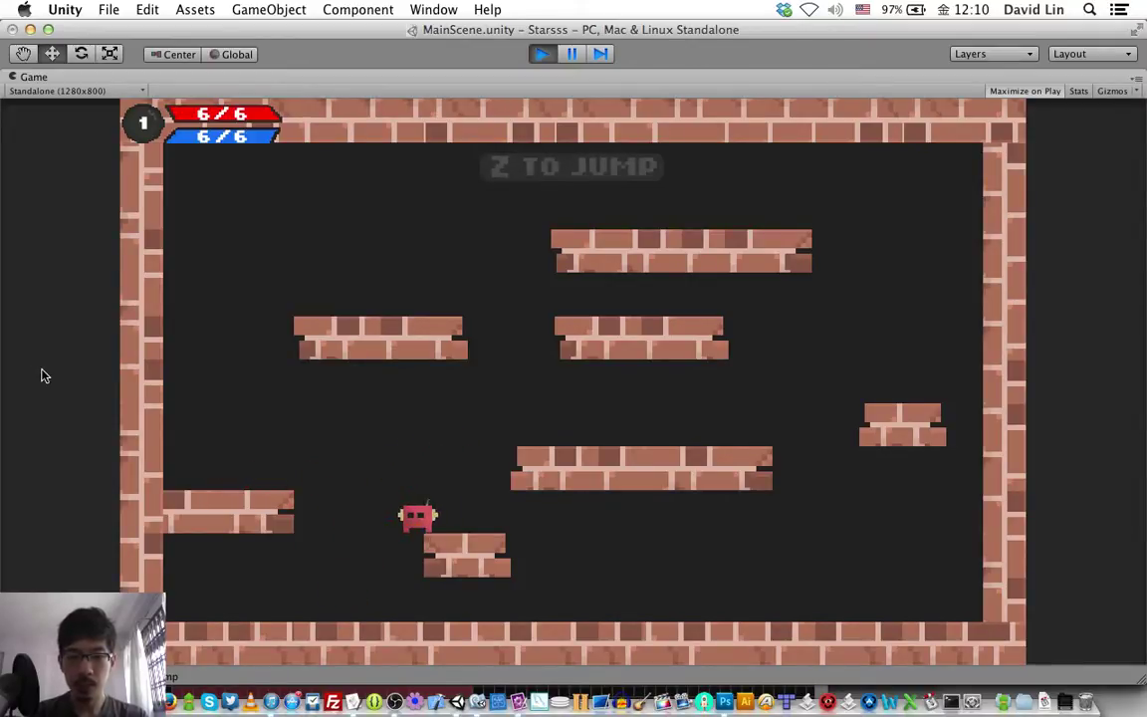
{"action": "key", "text": "z"}
{"action": "key", "text": "Right"}
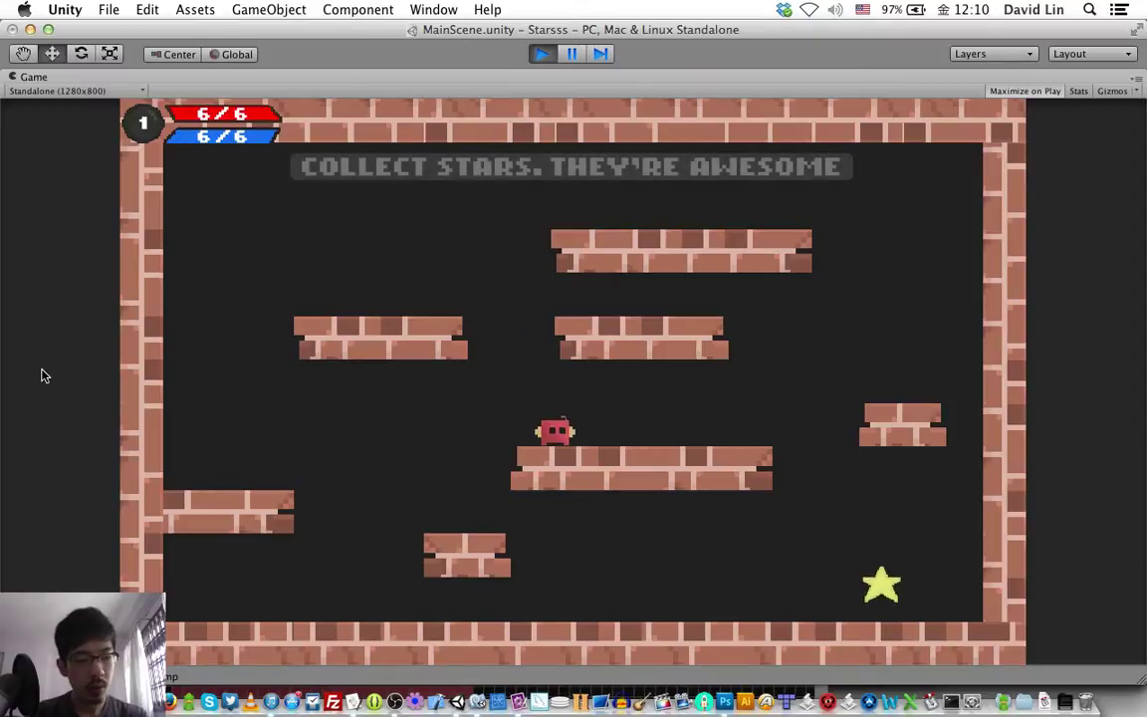
{"action": "key", "text": "Right"}
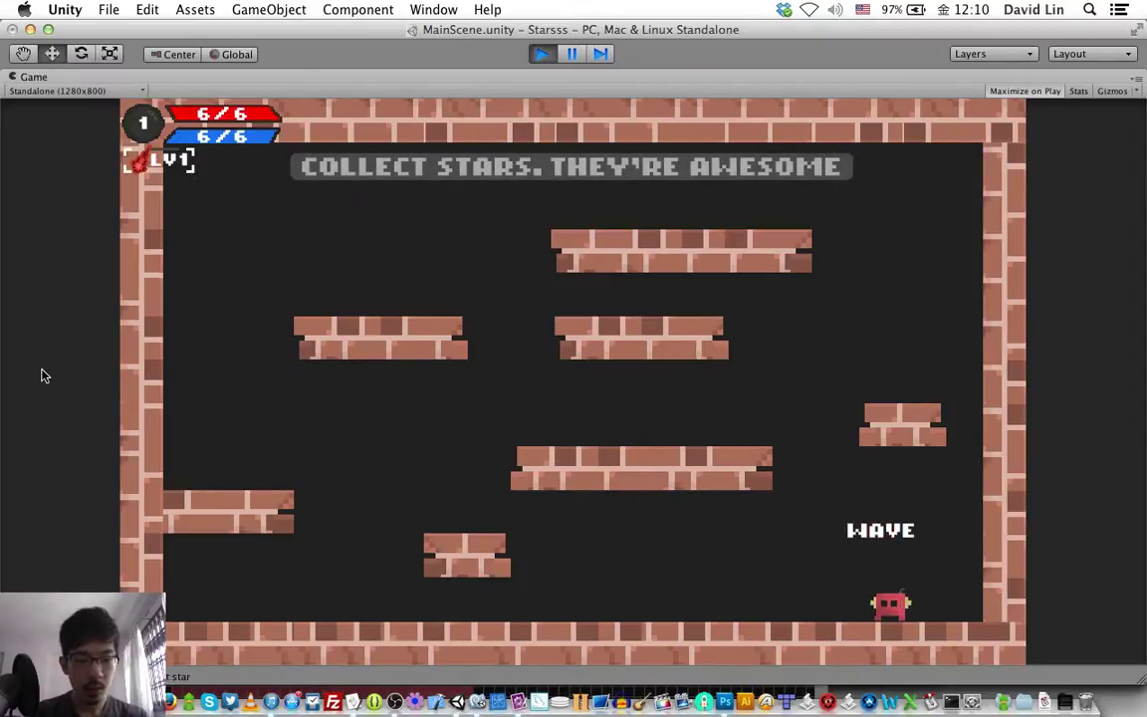
{"action": "key", "text": "Left"}
{"action": "key", "text": "z"}
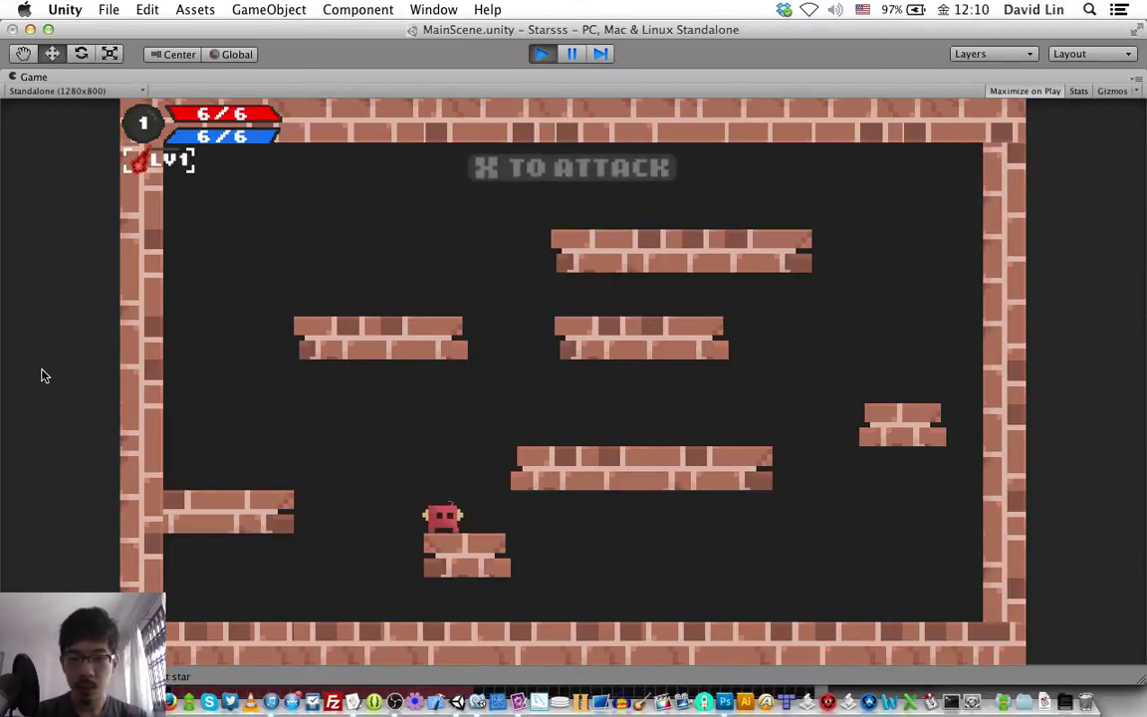
{"action": "key", "text": "z"}
{"action": "key", "text": "Right"}
Fire repeated attacks at the enemies to test the /10 delay, then stop play mode.
{"action": "key", "text": "x"}
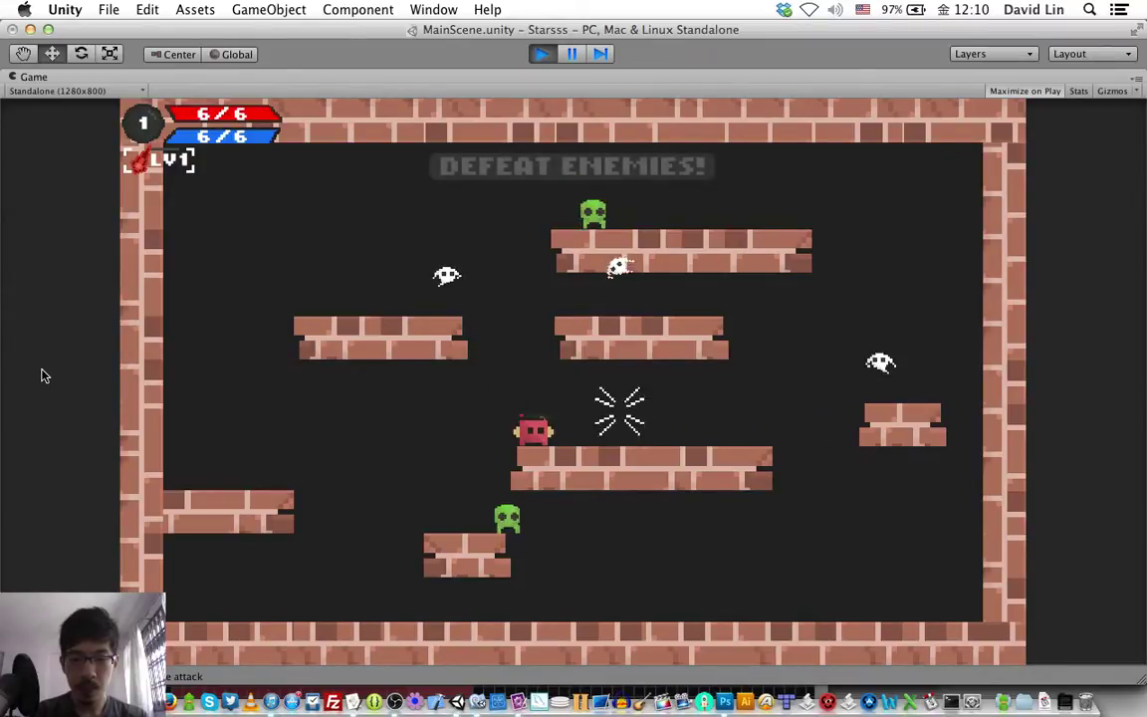
{"action": "key", "text": "x"}
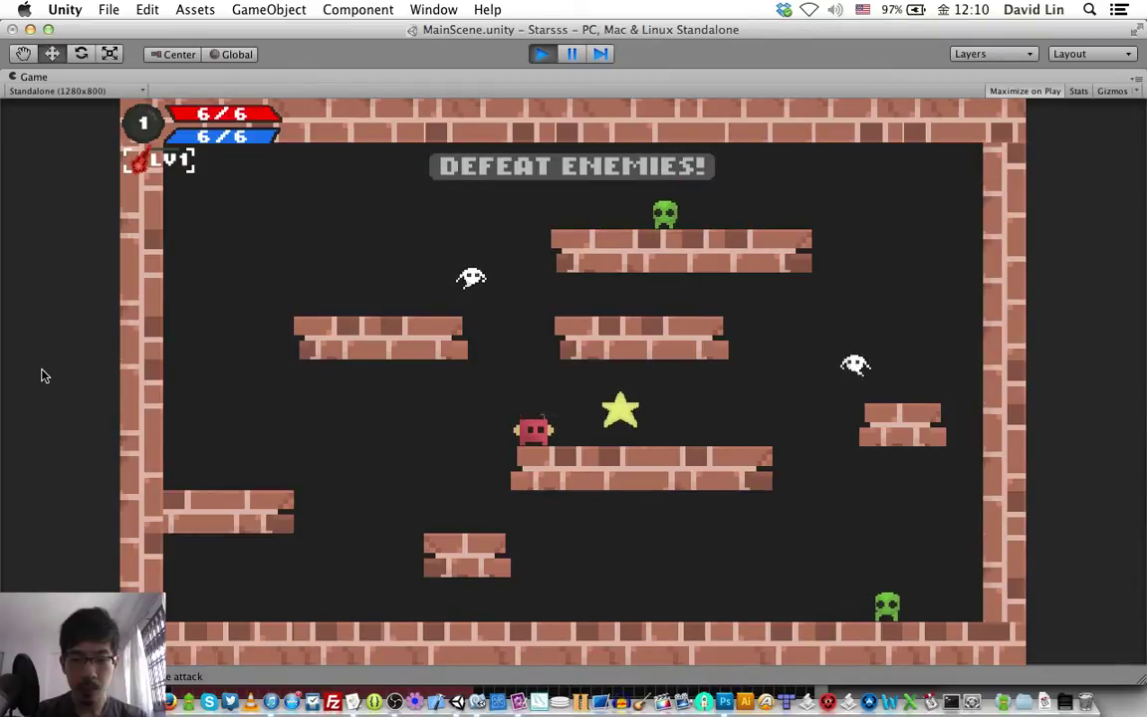
{"action": "key", "text": "x"}
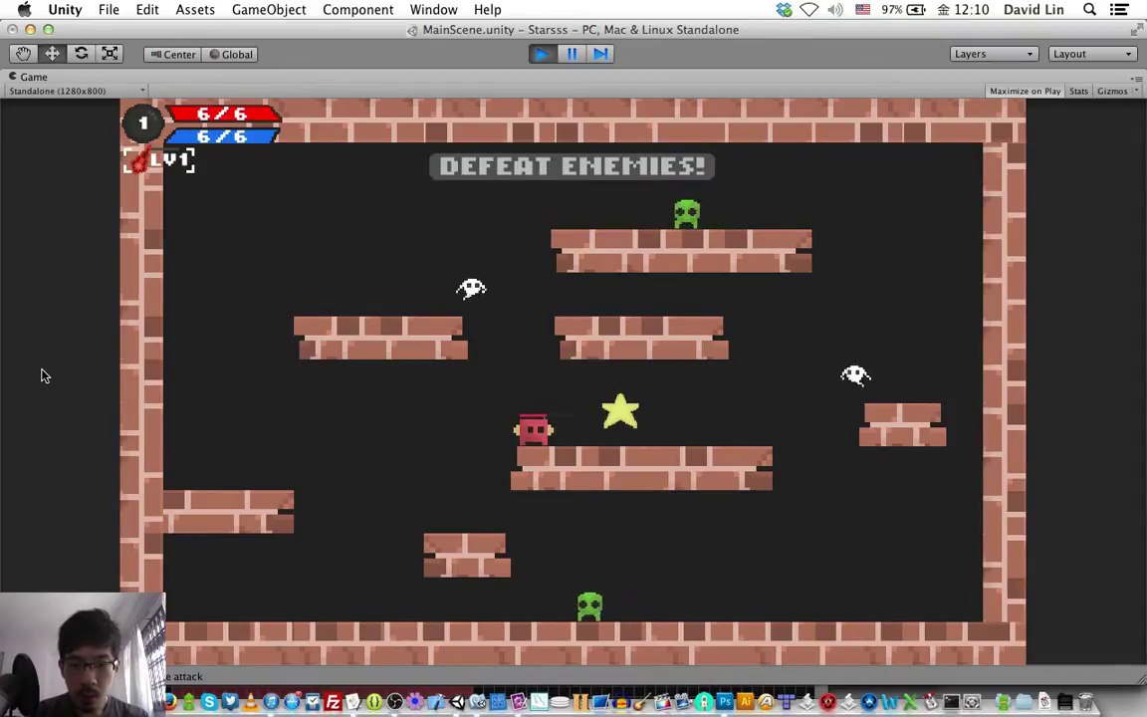
{"action": "key", "text": "x"}
{"action": "key", "text": "x"}
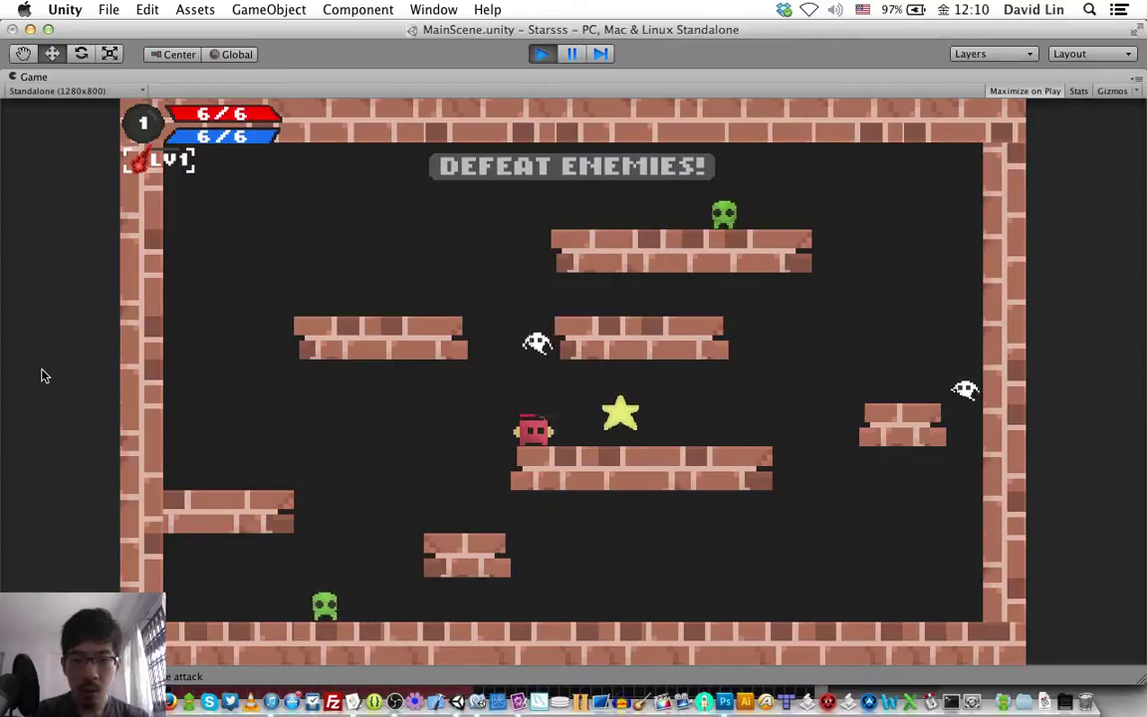
{"action": "key", "text": "Right"}
{"action": "key", "text": "Right"}
{"action": "key", "text": "x"}
{"action": "key", "text": "x"}
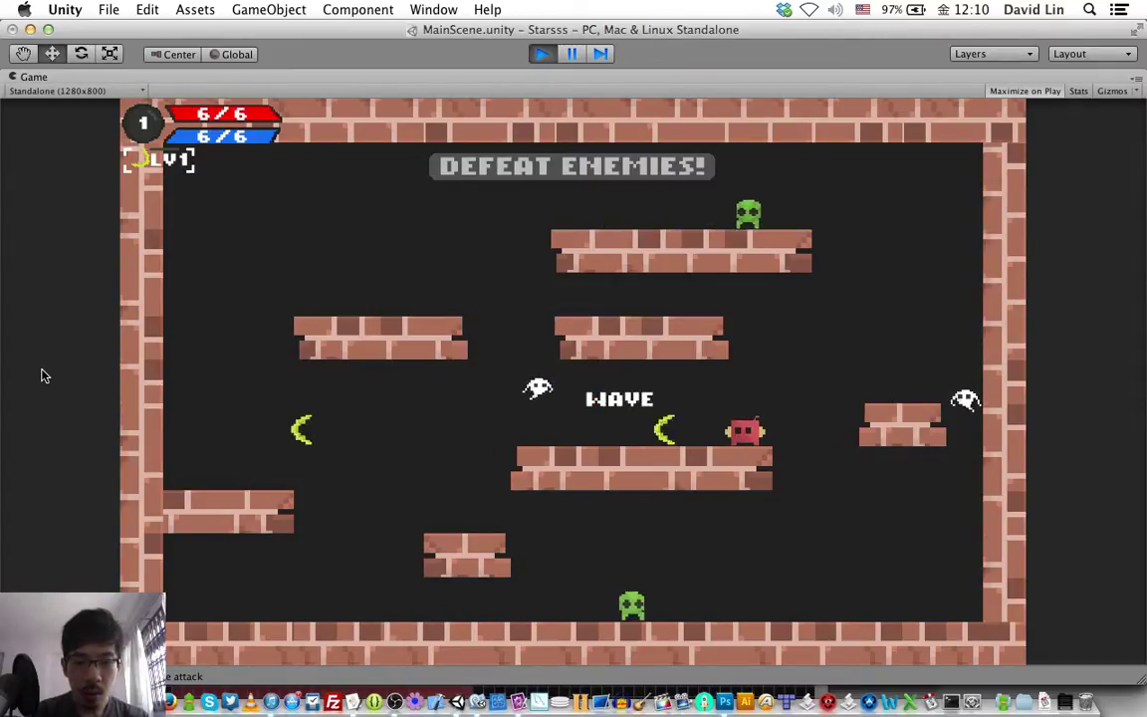
{"action": "key", "text": "x"}
{"action": "key", "text": "Left"}
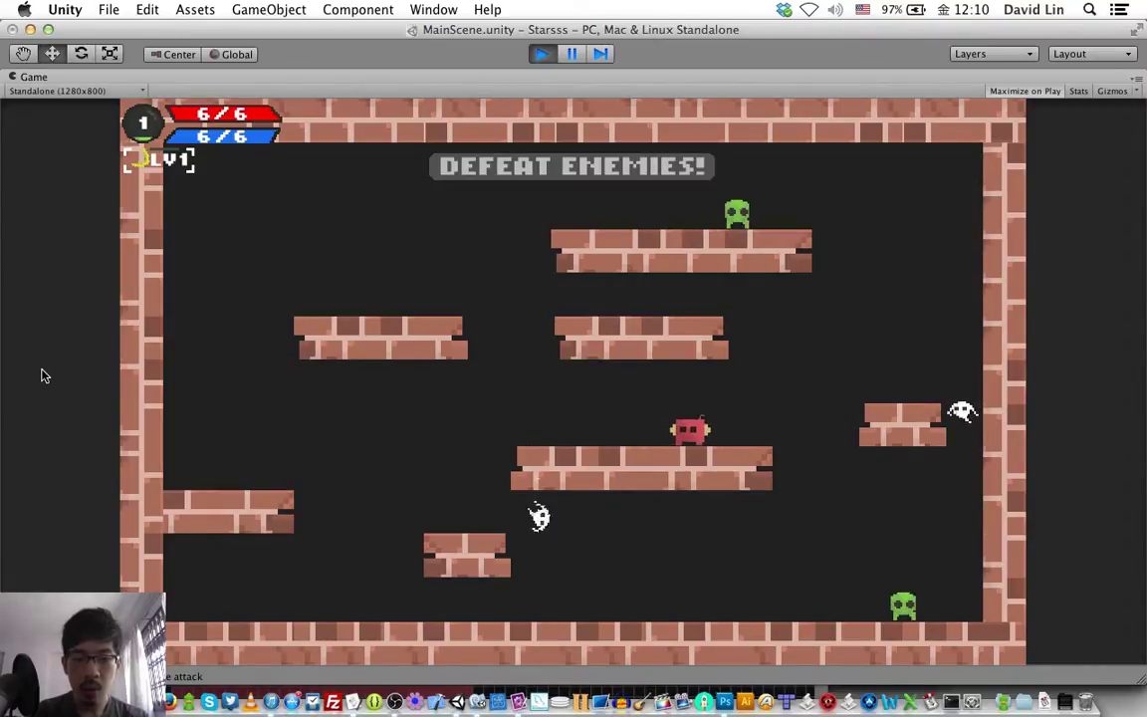
{"action": "key", "text": "Left"}
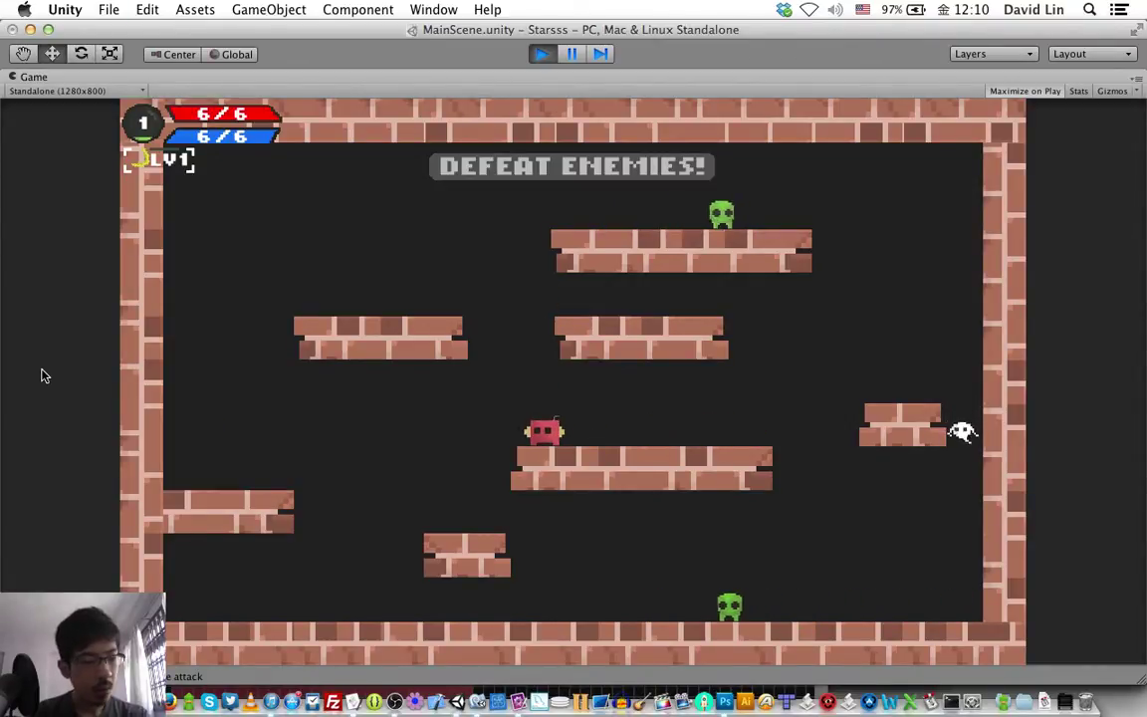
{"action": "key", "text": "super+p"}
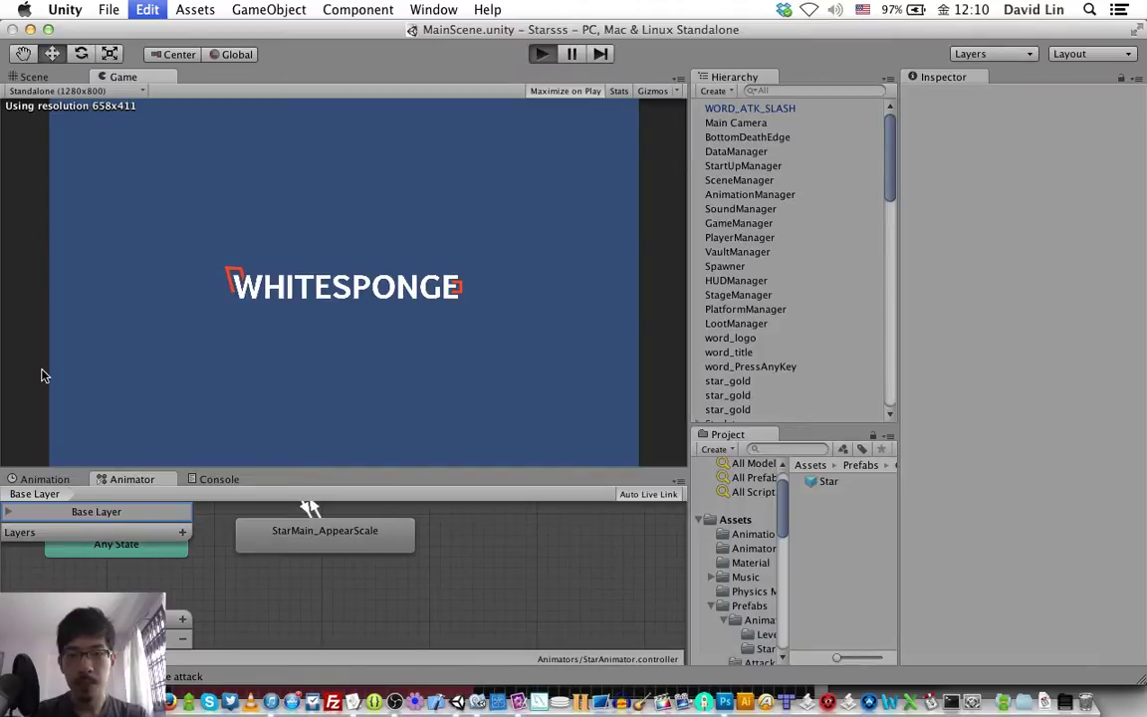
Start a new test run, jump onto the upper platform and collect the star.
{"action": "key", "text": "super+p"}
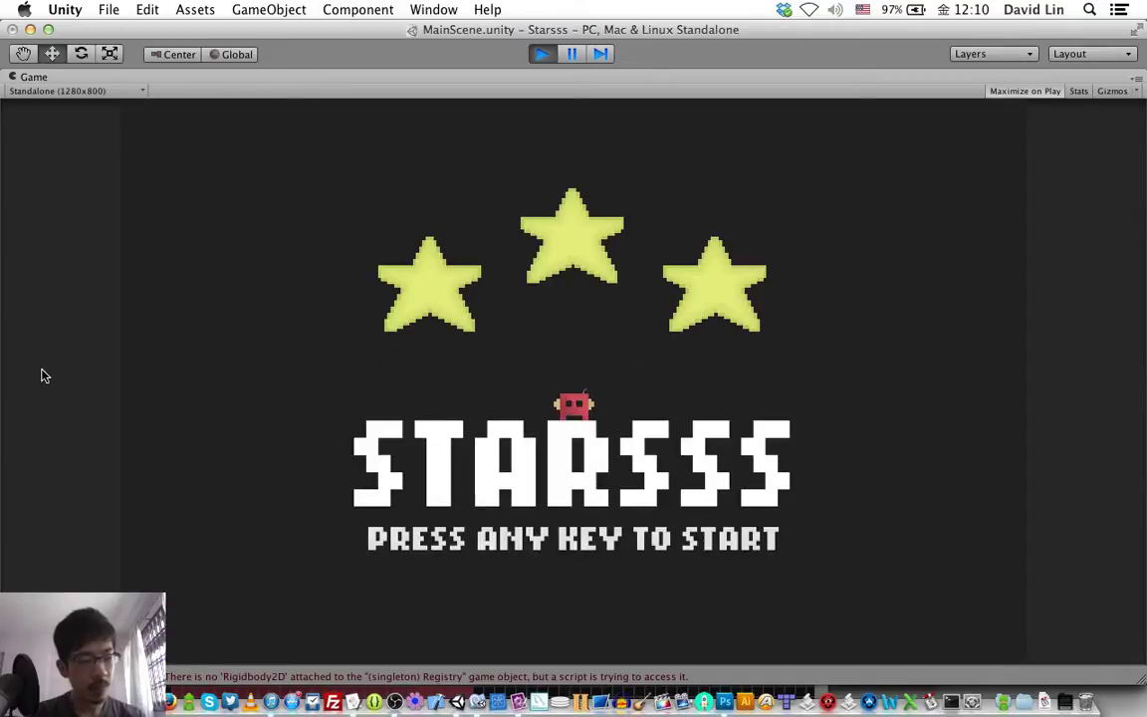
{"action": "key", "text": "Return"}
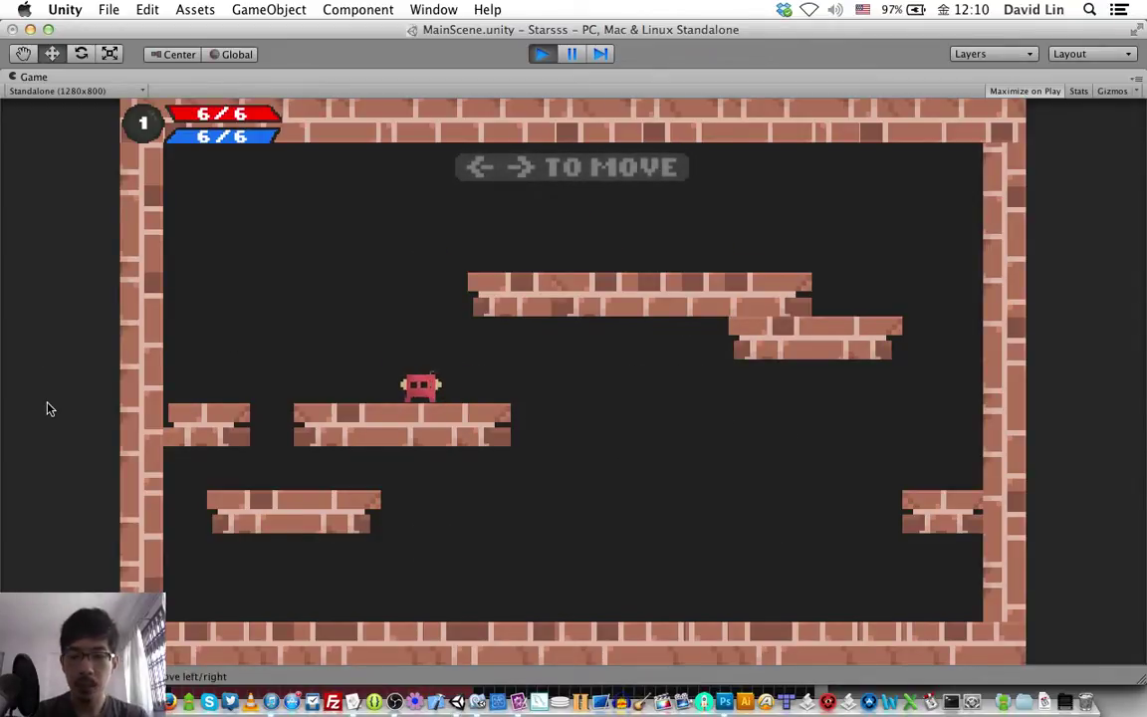
{"action": "key", "text": "z"}
{"action": "key", "text": "Right"}
{"action": "key", "text": "Left"}
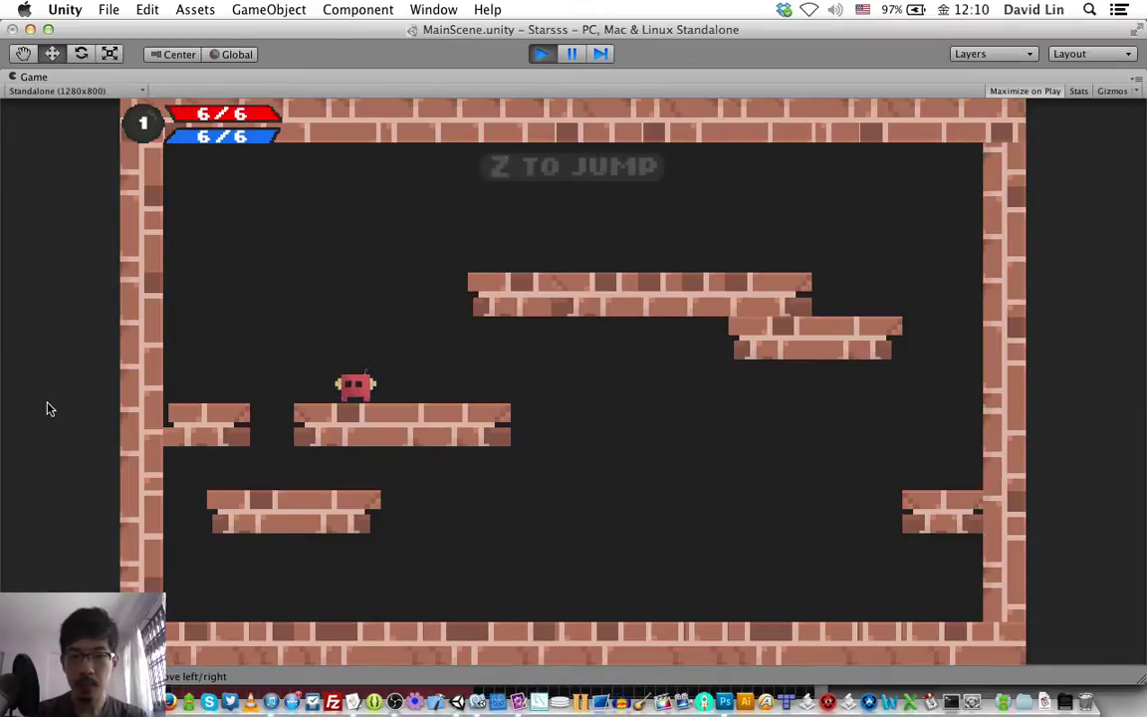
{"action": "key", "text": "z"}
{"action": "key", "text": "Right"}
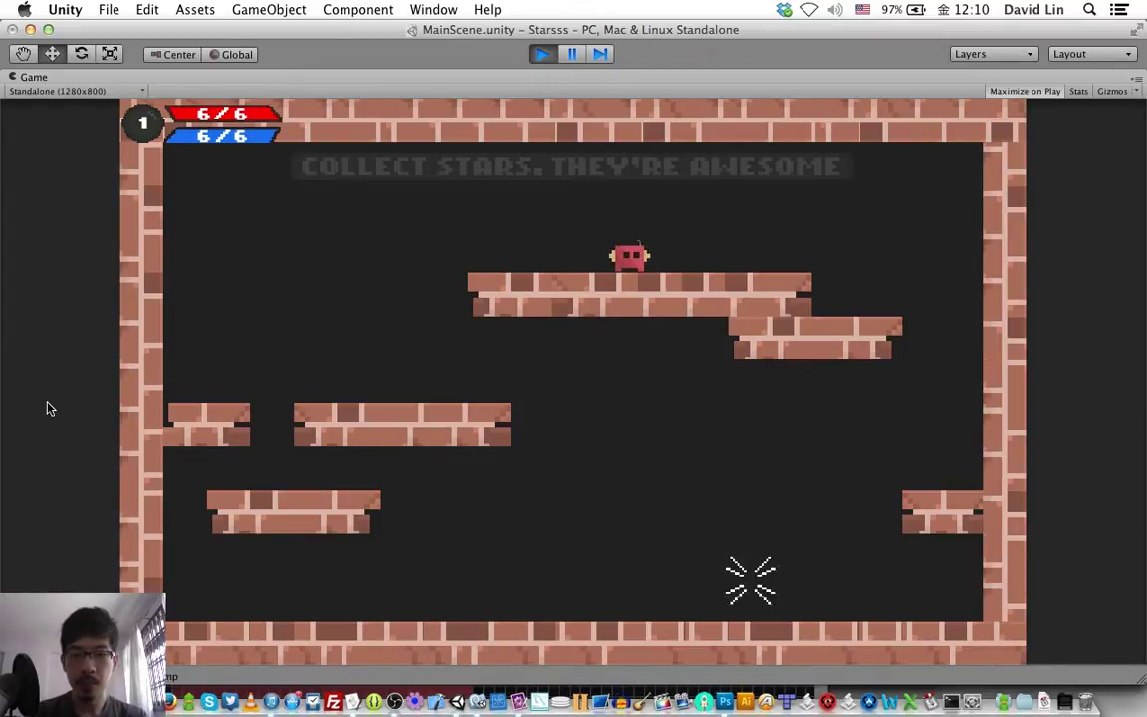
{"action": "key", "text": "Left"}
{"action": "key", "text": "Right"}
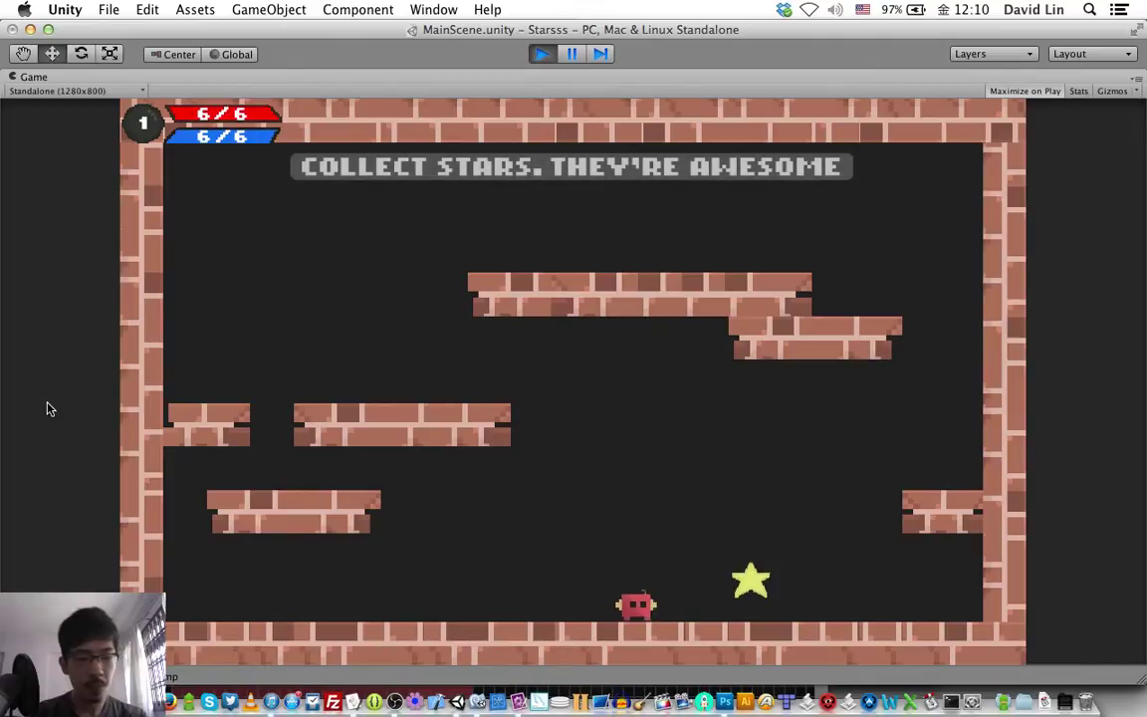
{"action": "key", "text": "Right"}
{"action": "key", "text": "Left"}
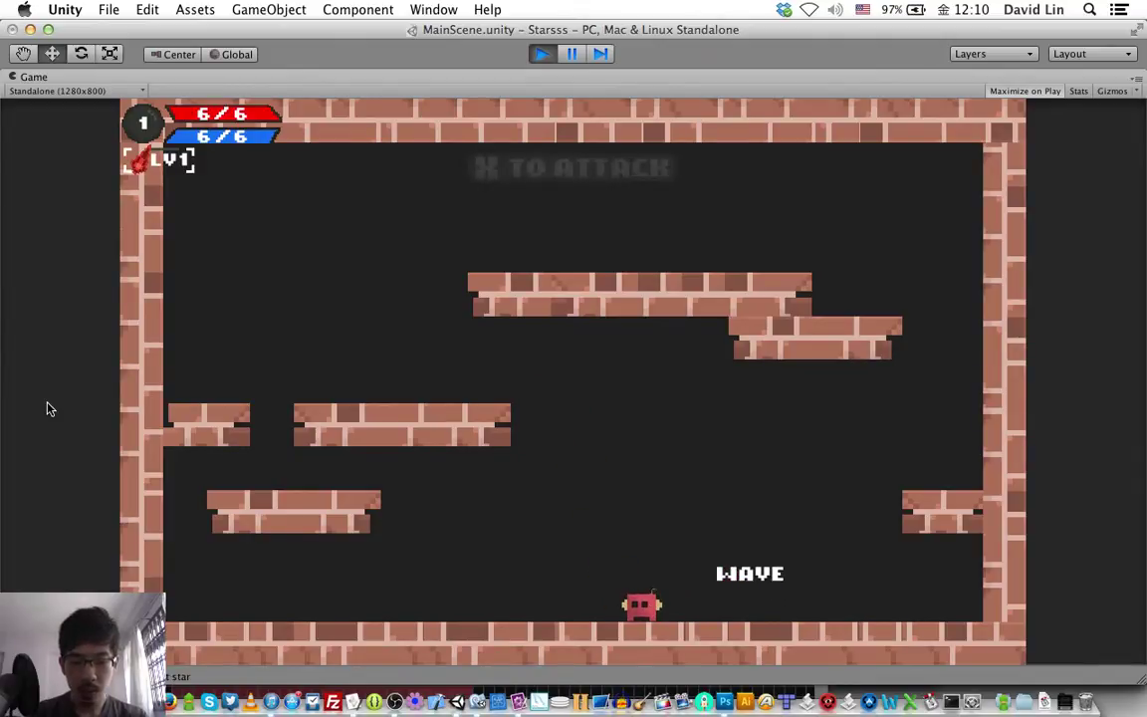
Fire several attacks at the enemies to test the delay, then stop play mode and return to MonoDevelop.
{"action": "key", "text": "x"}
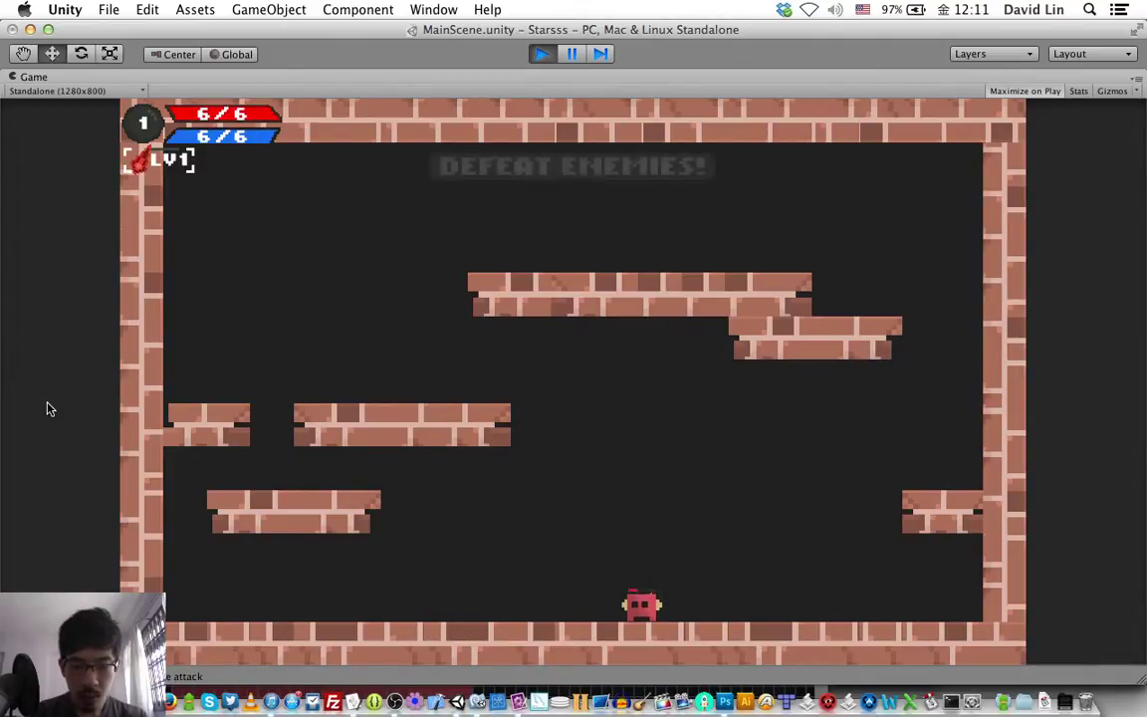
{"action": "key", "text": "Left"}
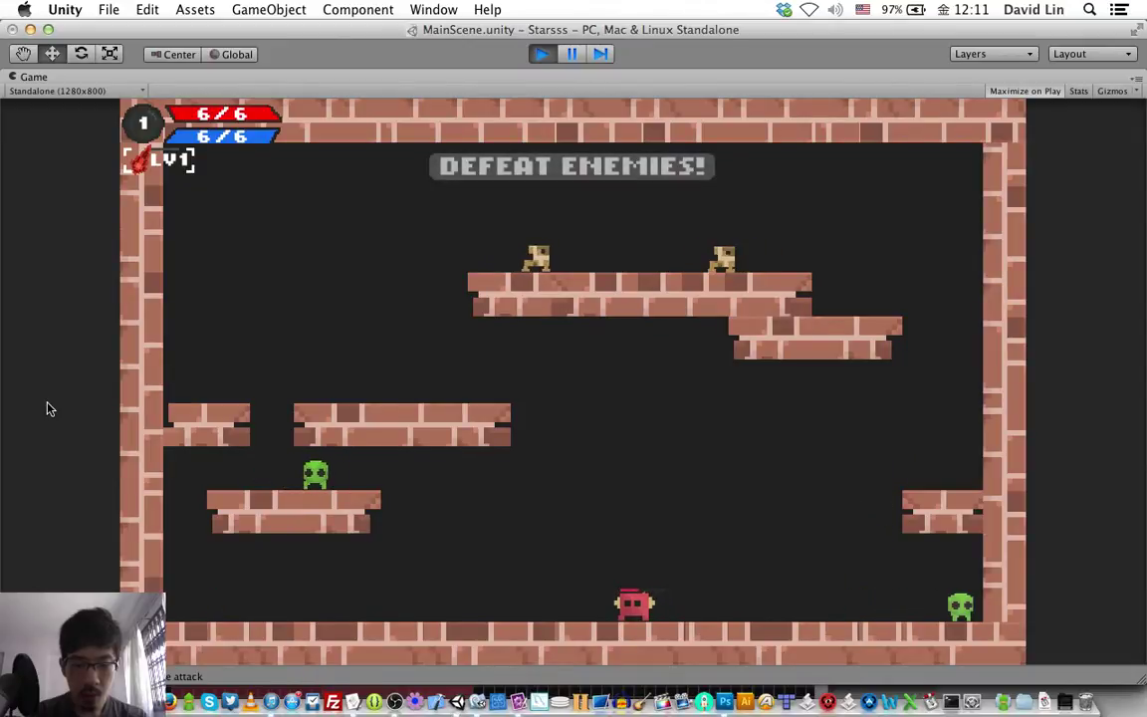
{"action": "key", "text": "Left"}
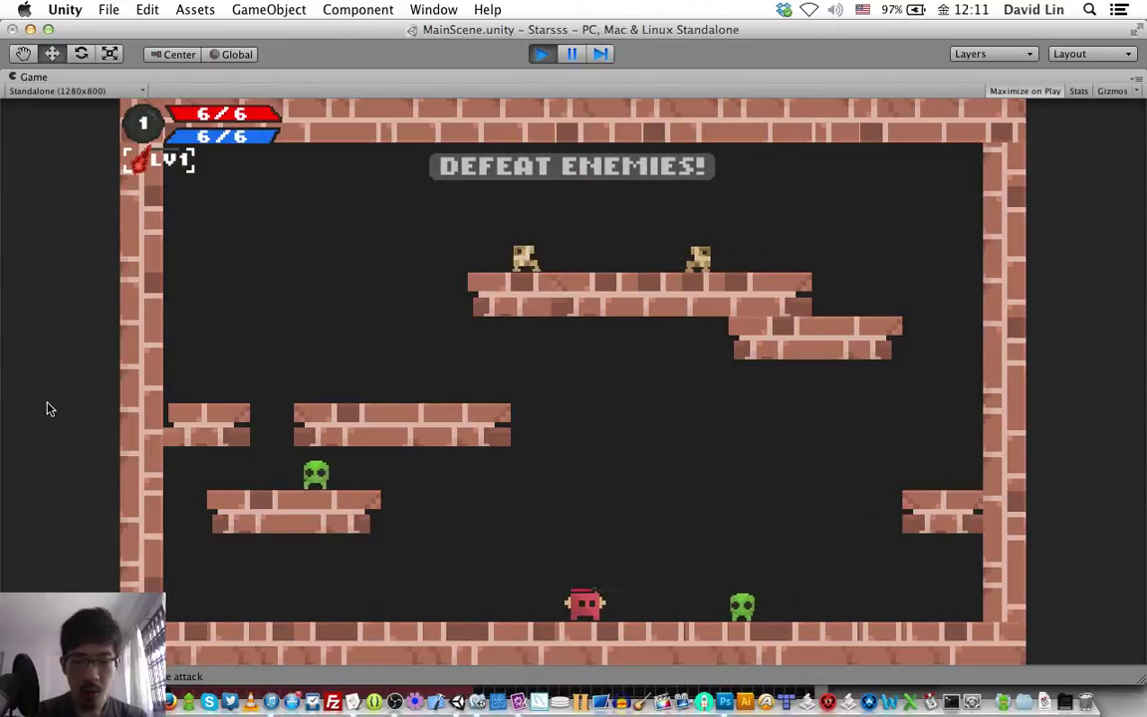
{"action": "key", "text": "x"}
{"action": "key", "text": "Right"}
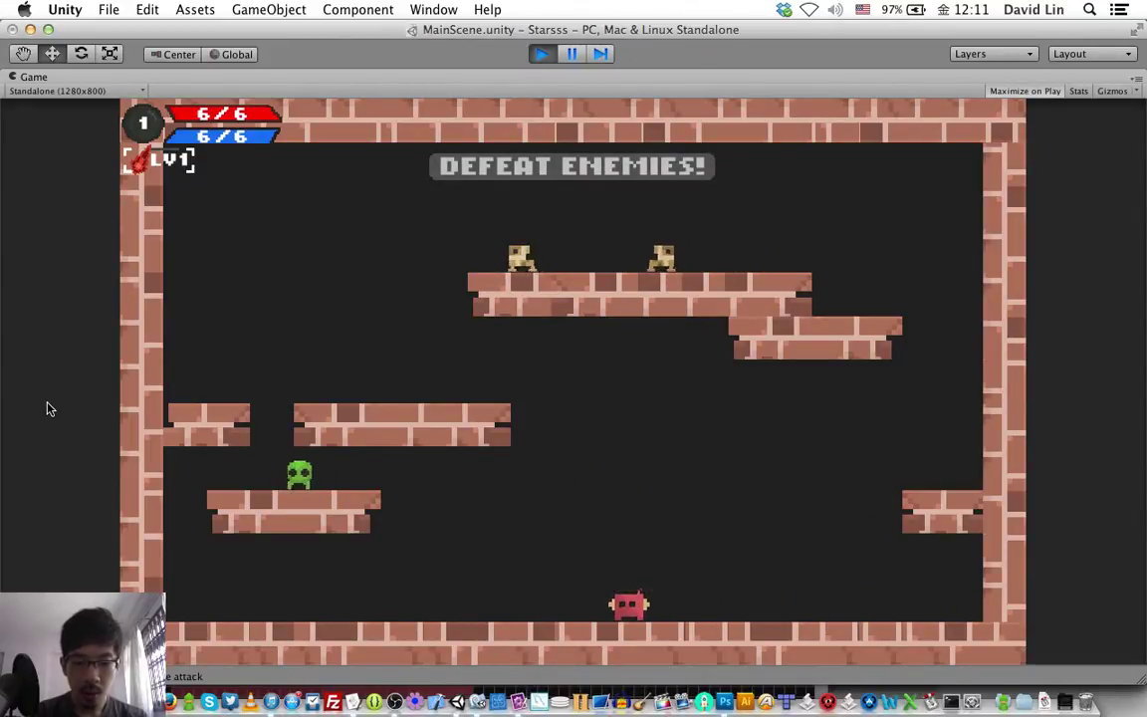
{"action": "key", "text": "x"}
{"action": "key", "text": "x"}
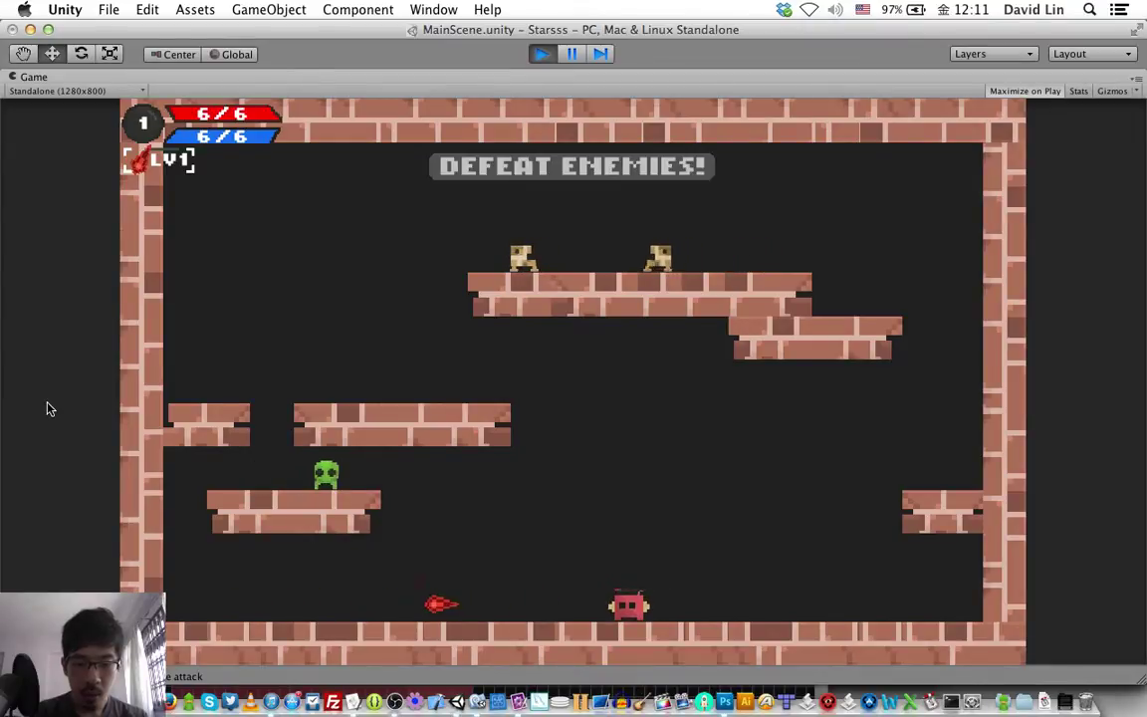
{"action": "key", "text": "x"}
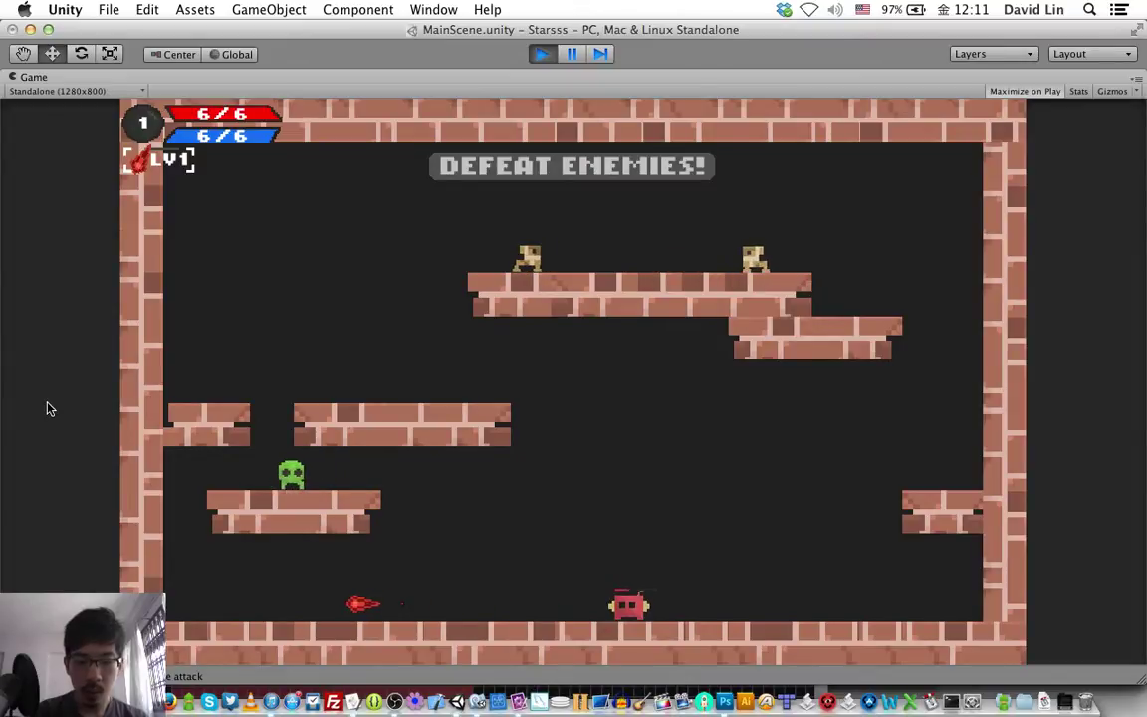
{"action": "key", "text": "space"}
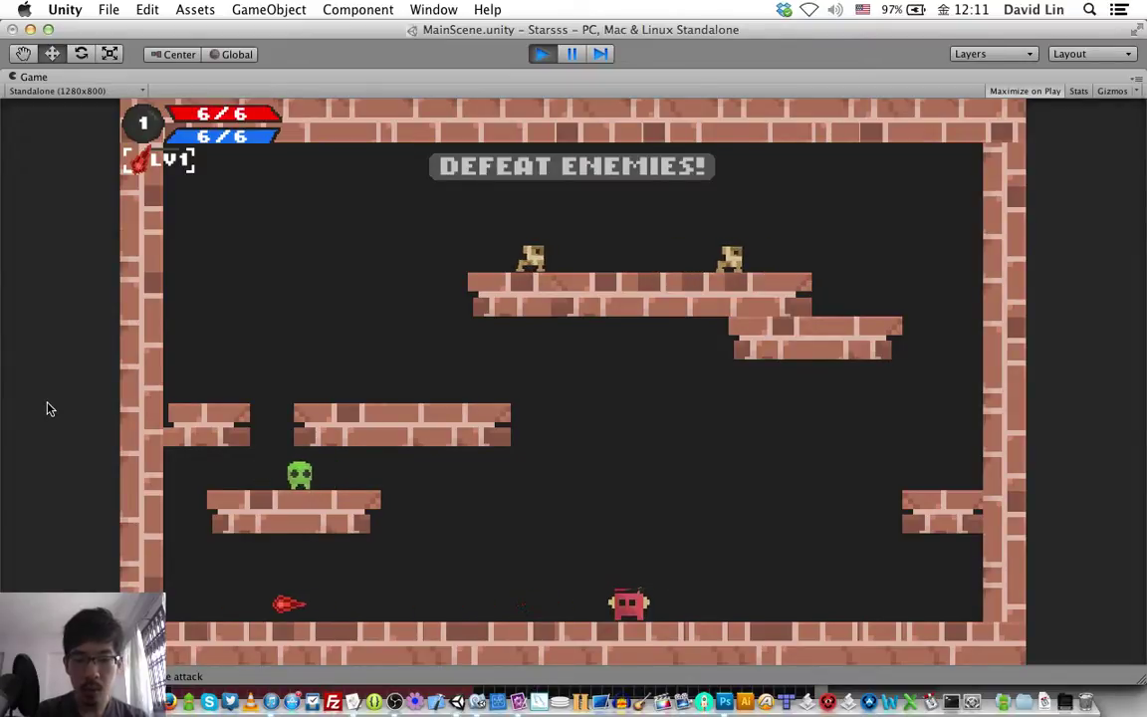
{"action": "key", "text": "space"}
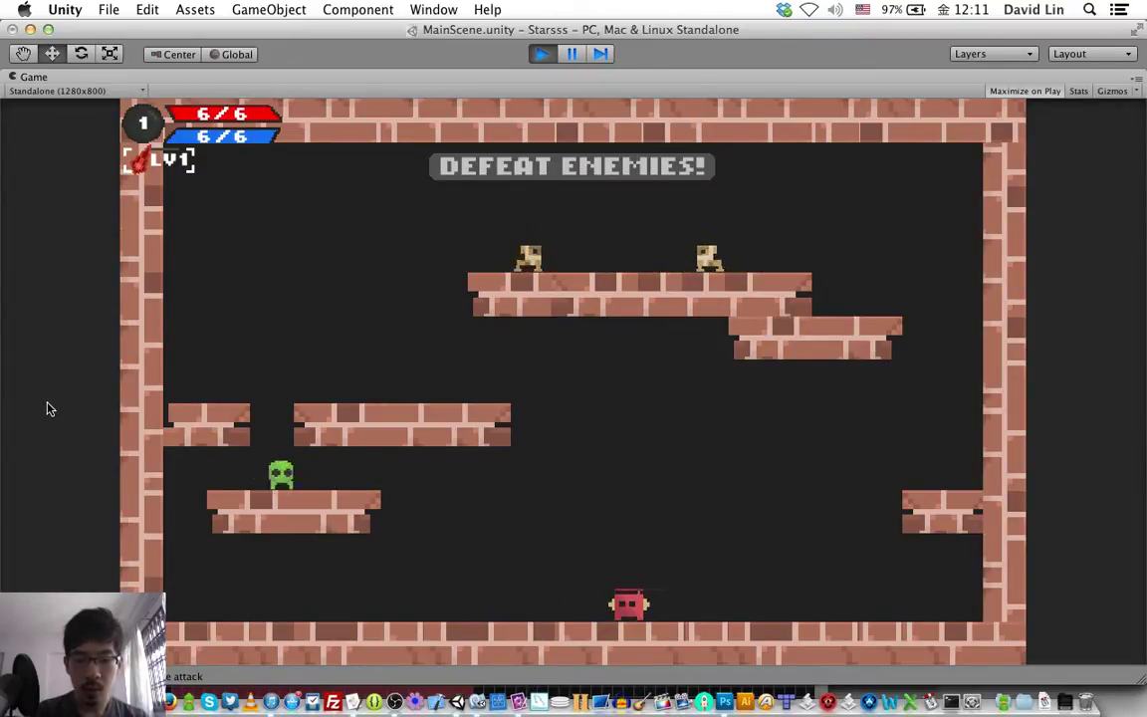
{"action": "key", "text": "space"}
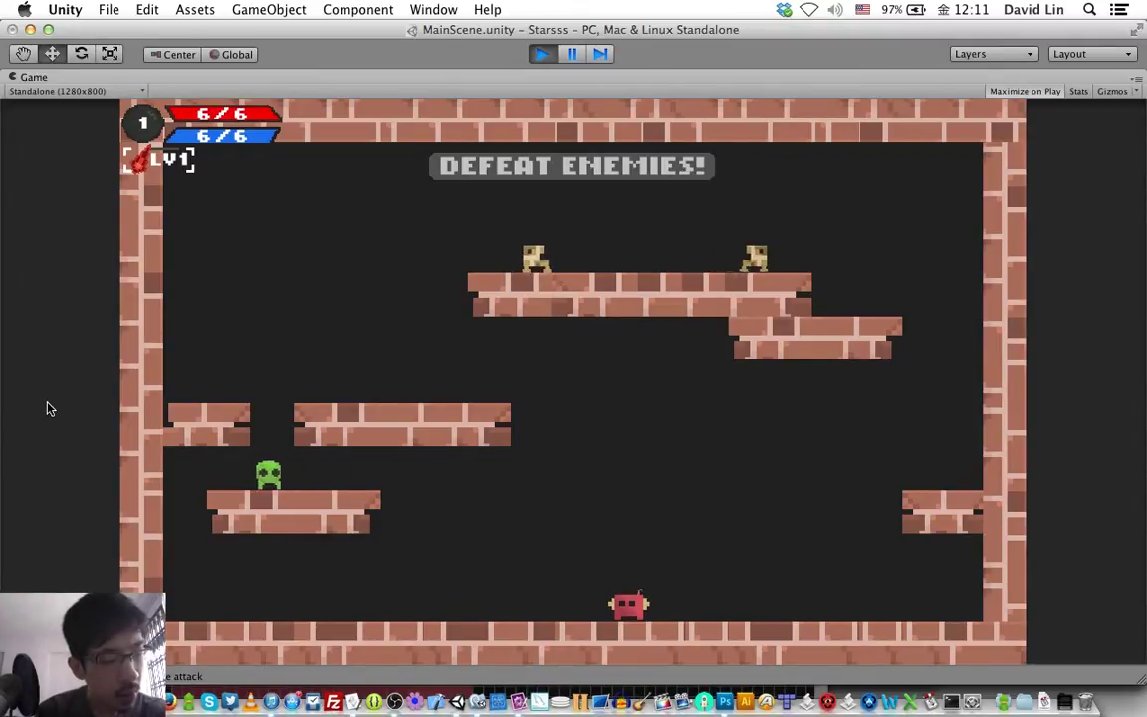
{"action": "key", "text": "super+p"}
{"action": "key", "text": "super+Tab"}
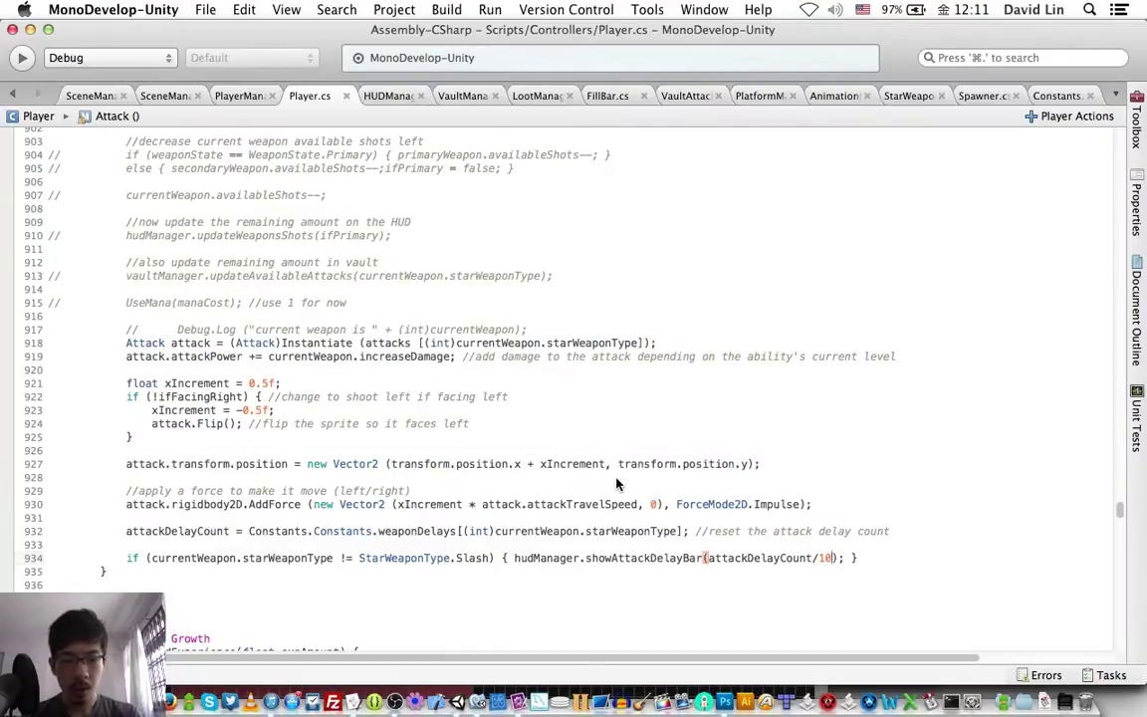
Navigate Player.cs to the Player Actions region where the star weapon is assigned.
{"action": "key", "text": "super+f"}
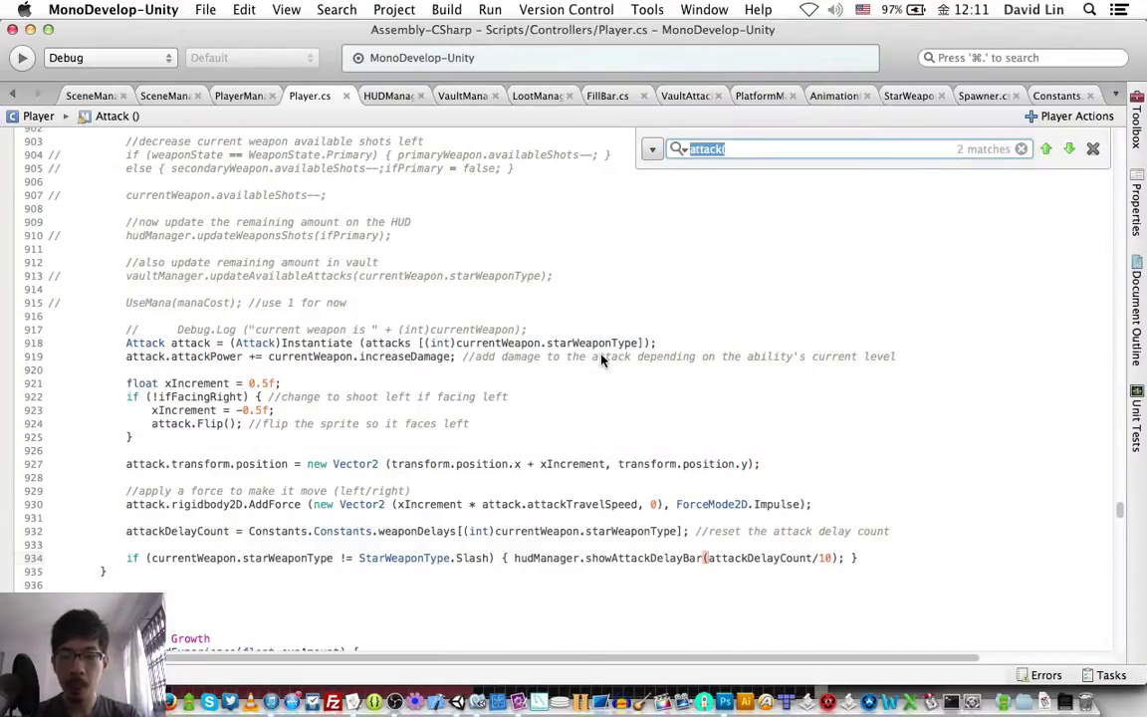
{"action": "key", "text": "Escape"}
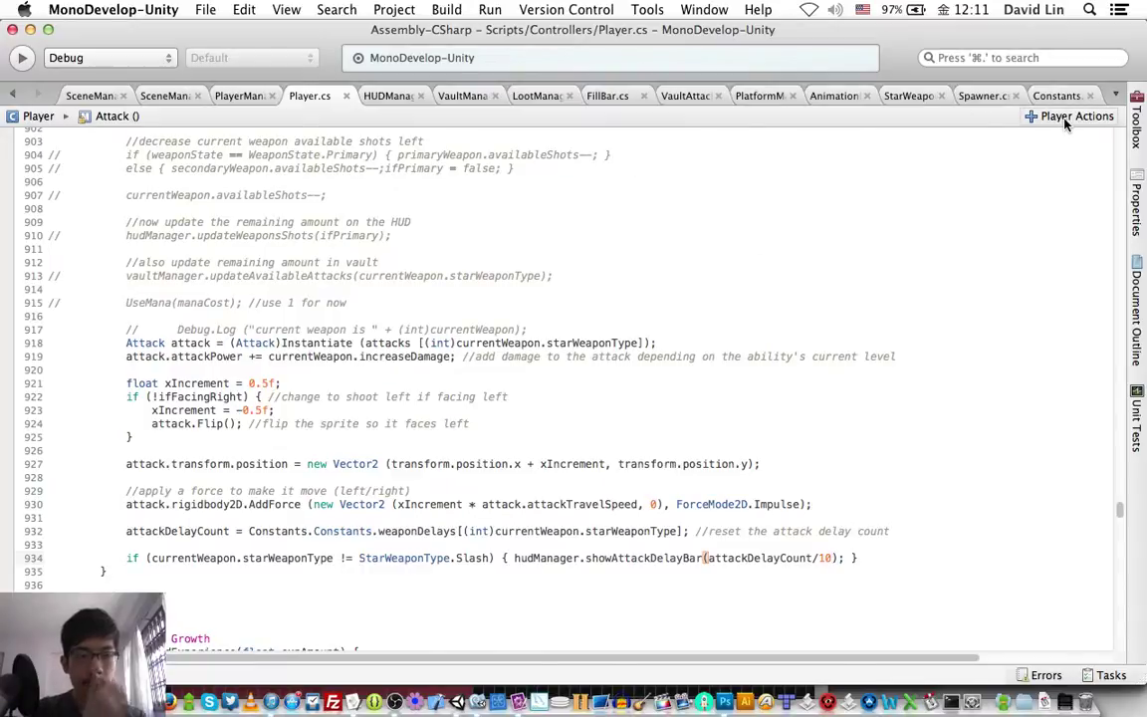
{"action": "left_click", "coordinate": [1084, 117]}
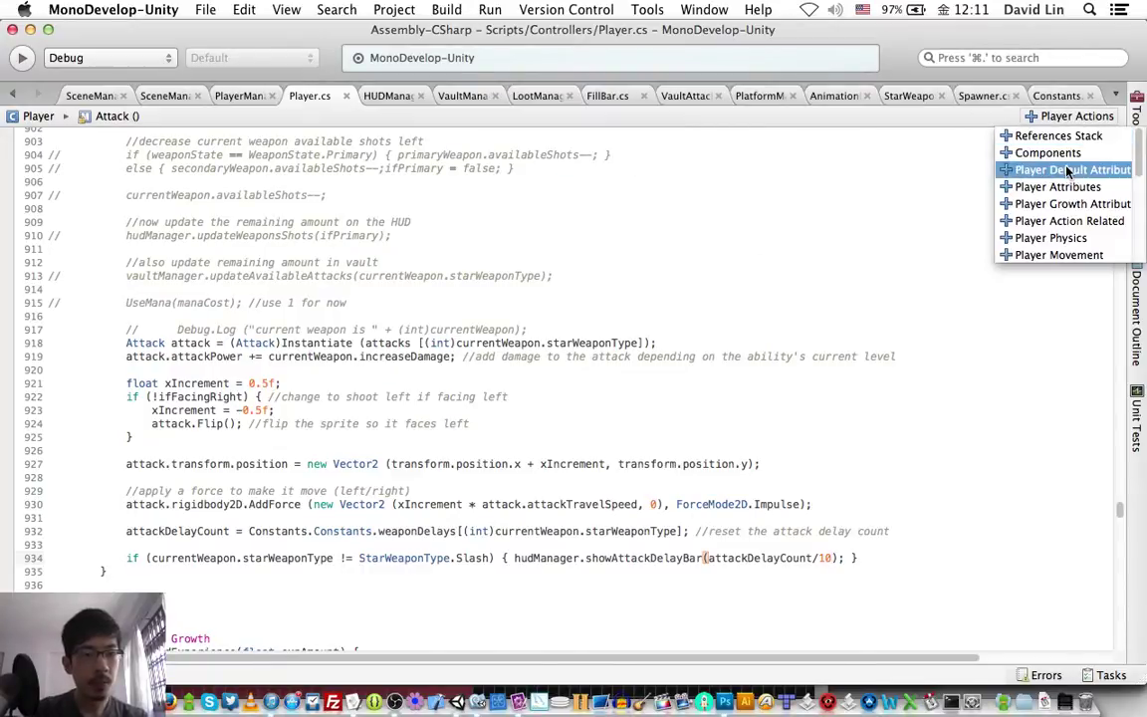
{"action": "scroll", "coordinate": [1065, 170], "scroll_direction": "down", "scroll_amount": 2}
{"action": "scroll", "coordinate": [1068, 171], "scroll_direction": "down", "scroll_amount": 2}
{"action": "scroll", "coordinate": [1066, 179], "scroll_direction": "down", "scroll_amount": 1}
{"action": "scroll", "coordinate": [1061, 204], "scroll_direction": "down", "scroll_amount": 2}
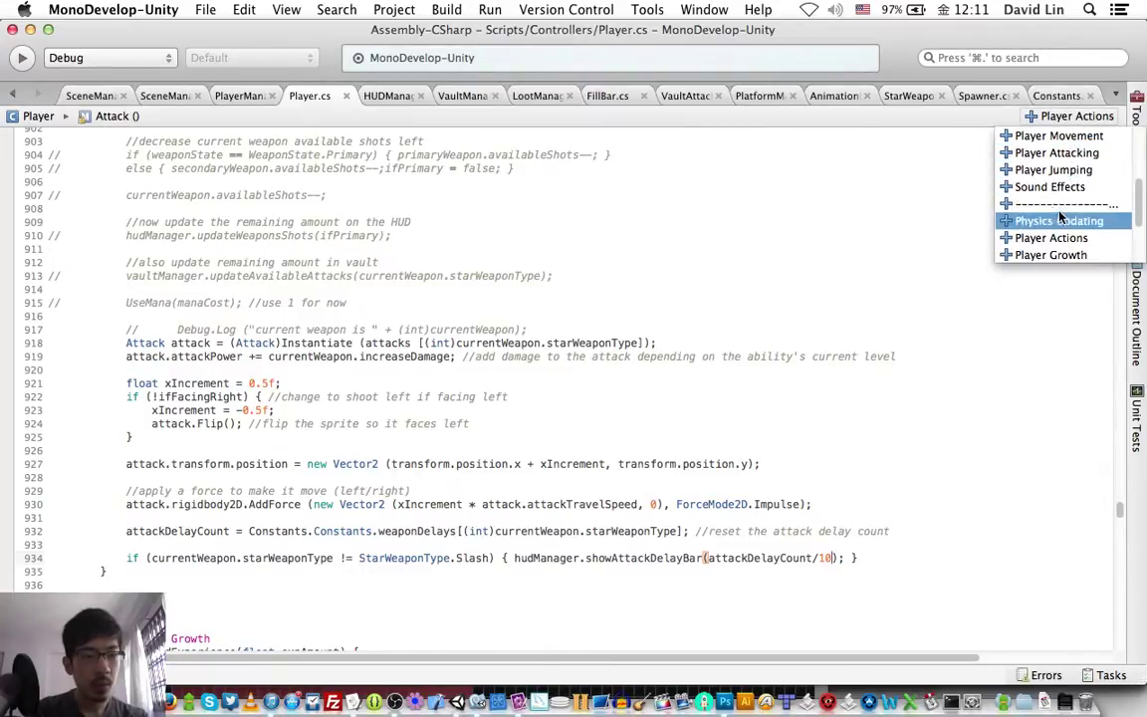
{"action": "left_click", "coordinate": [1054, 237]}
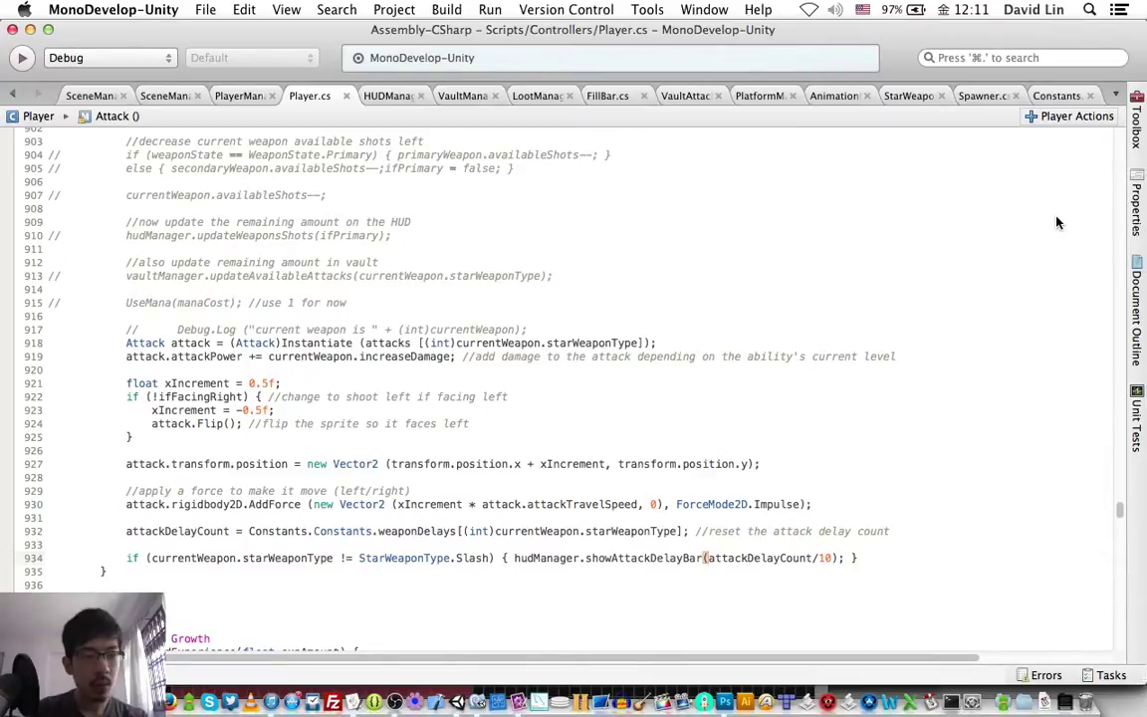
{"action": "scroll", "coordinate": [760, 378], "scroll_direction": "up", "scroll_amount": 10}
{"action": "scroll", "coordinate": [759, 379], "scroll_direction": "up", "scroll_amount": 10}
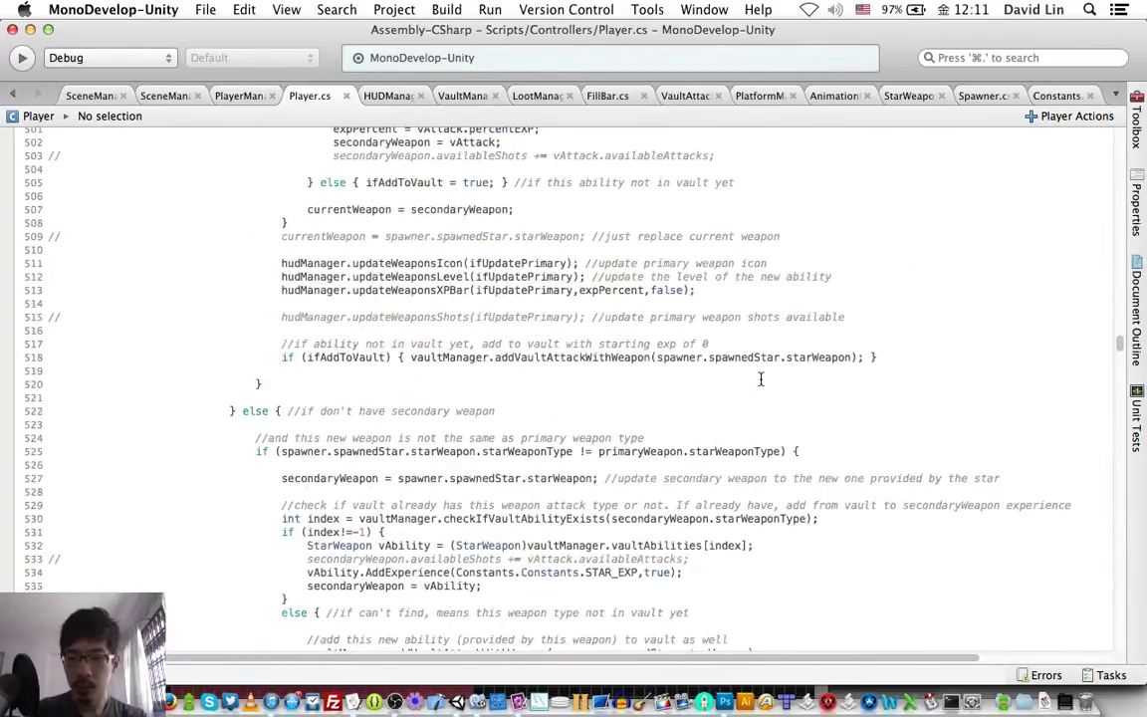
{"action": "scroll", "coordinate": [760, 378], "scroll_direction": "up", "scroll_amount": 10}
{"action": "scroll", "coordinate": [760, 378], "scroll_direction": "up", "scroll_amount": 1}
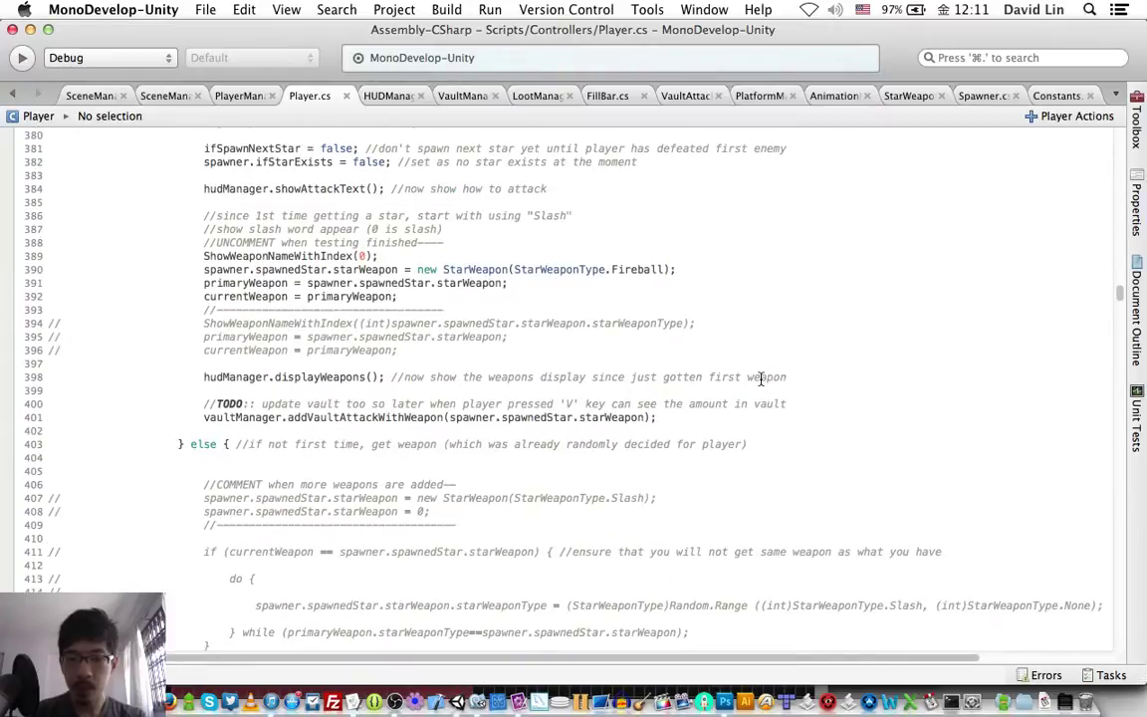
Replace StarWeaponType.Fireball with HeavyWave, save Player.cs, and return to Unity.
{"action": "double_click", "coordinate": [628, 273]}
{"action": "key", "text": "BackSpace"}
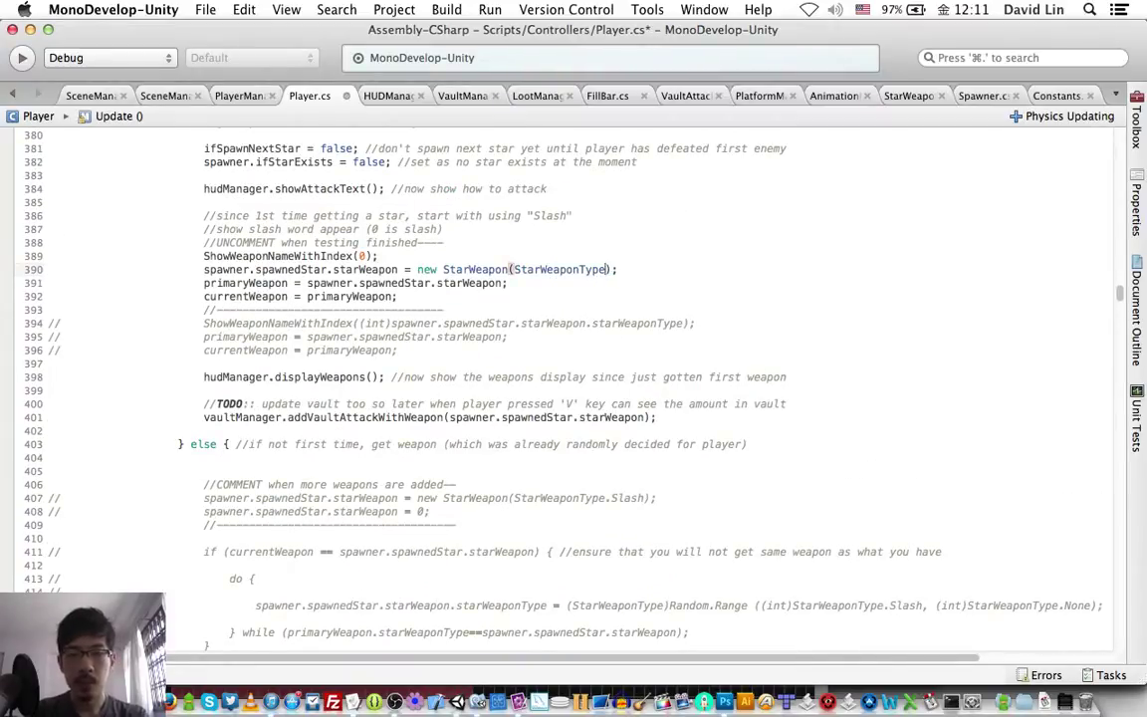
{"action": "type", "text": ".hea"}
{"action": "key", "text": "Return"}
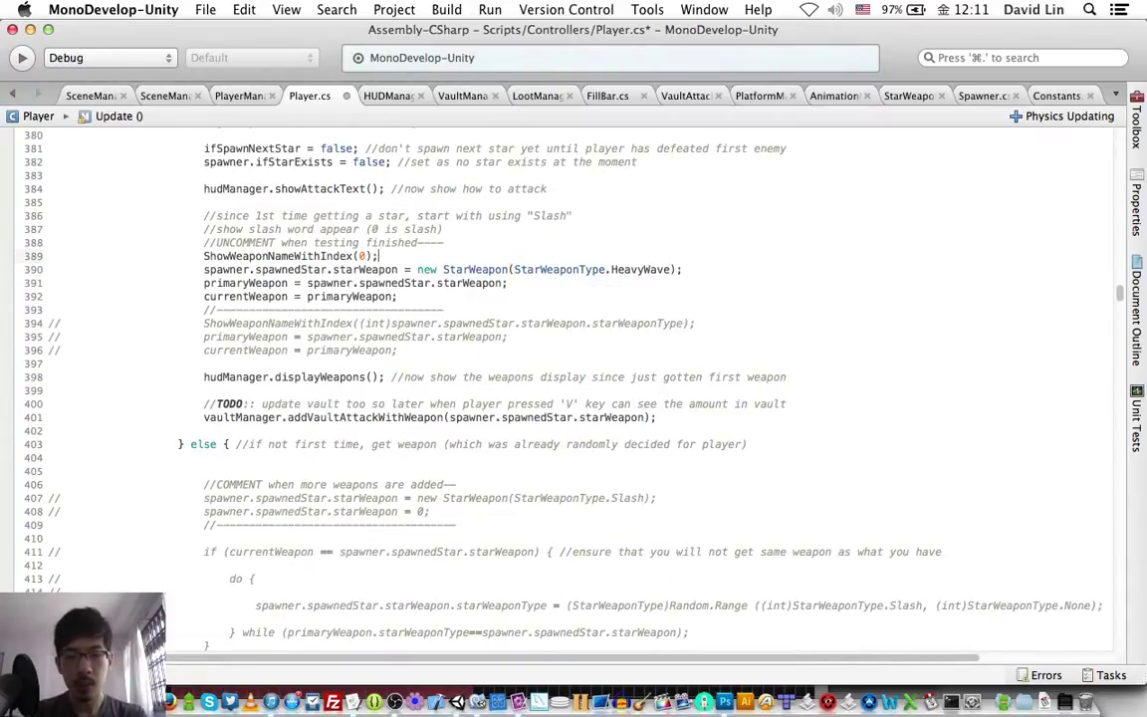
{"action": "key", "text": "ctrl+s"}
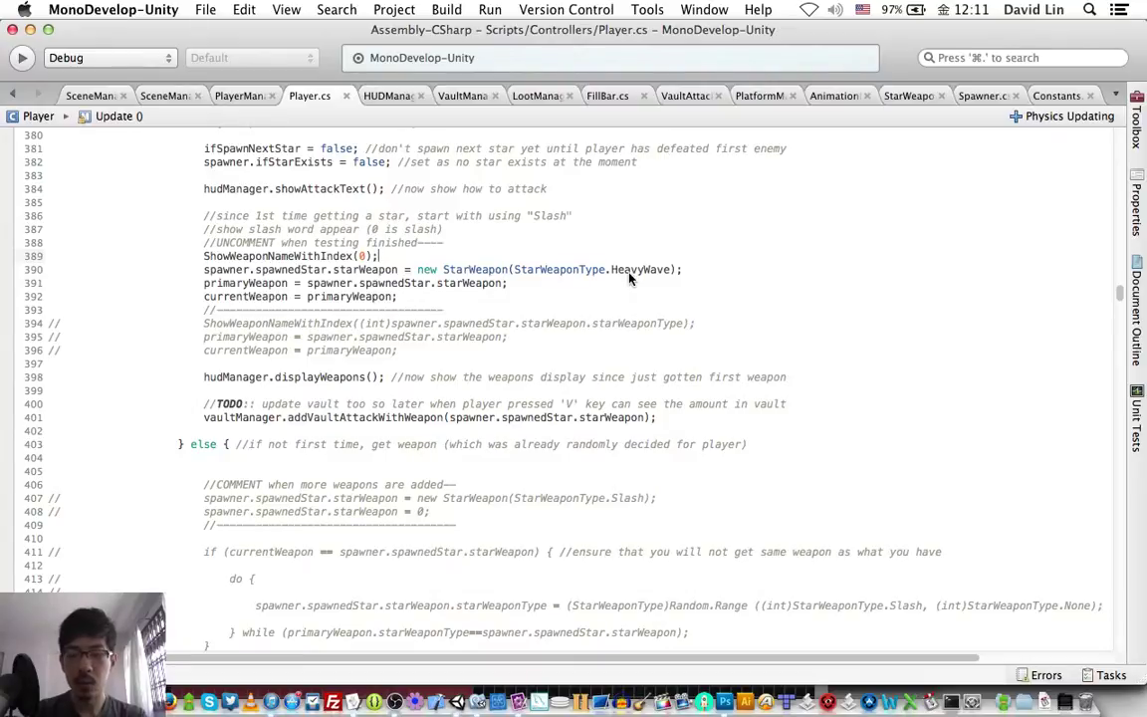
{"action": "key", "text": "super+Tab"}
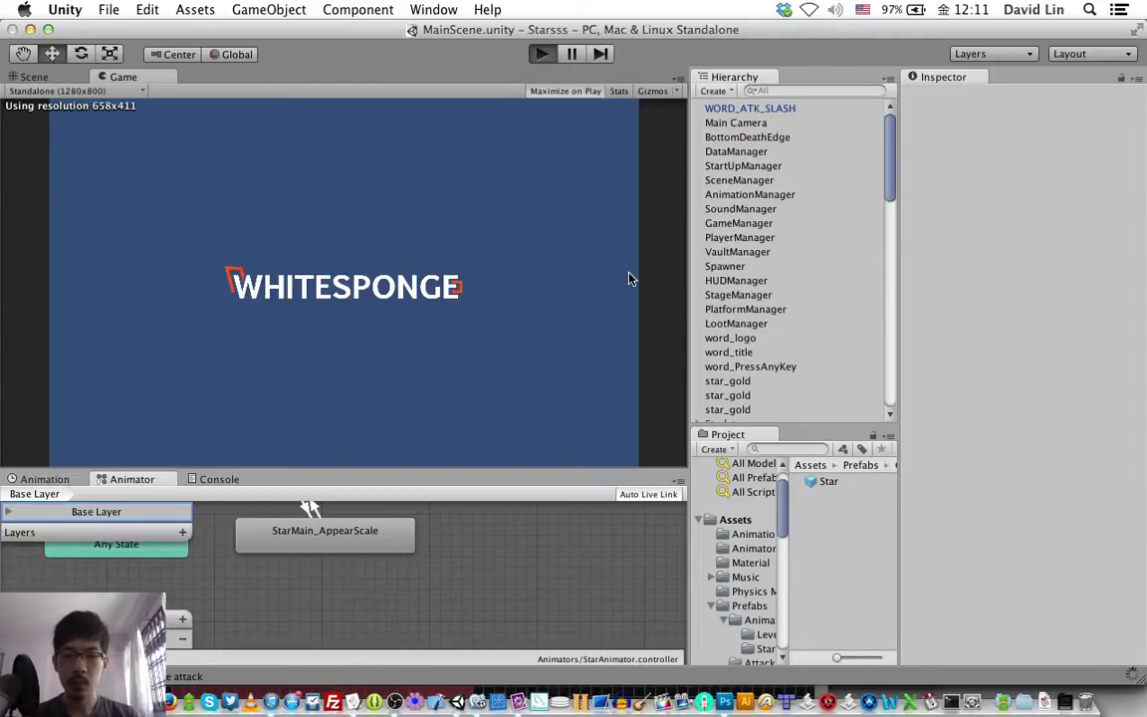
Play the game, collect the star to gain the Wave weapon, and fire a first Wave attack right.
{"action": "key", "text": "super+p"}
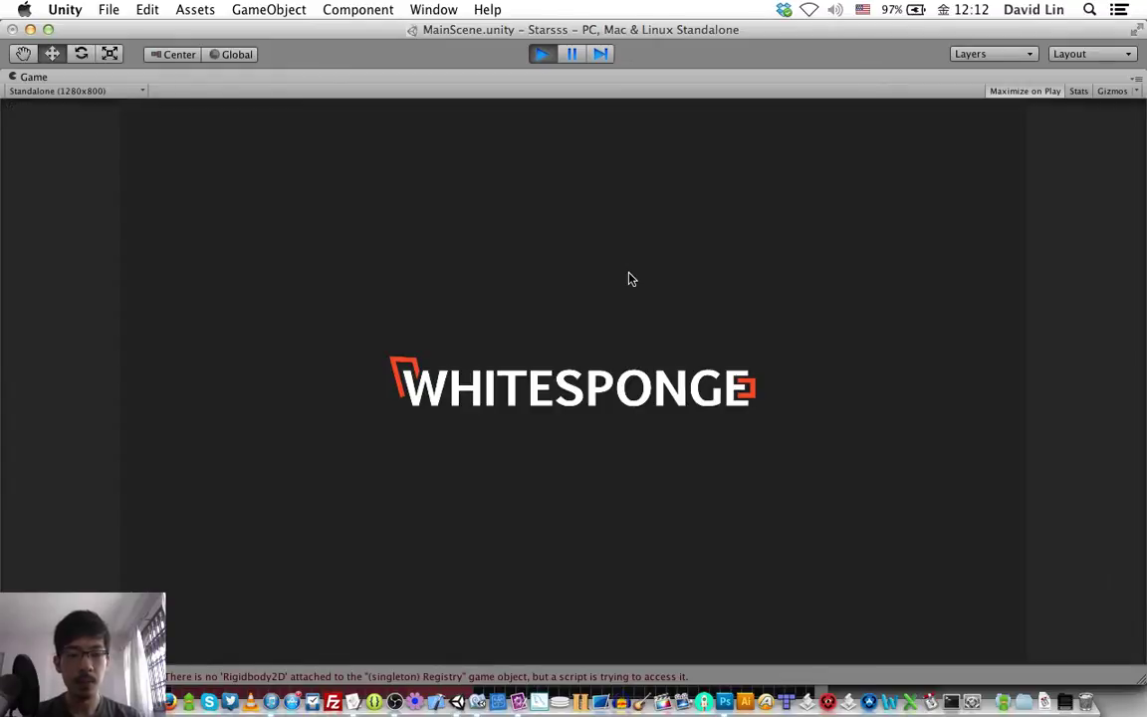
{"action": "key", "text": "space"}
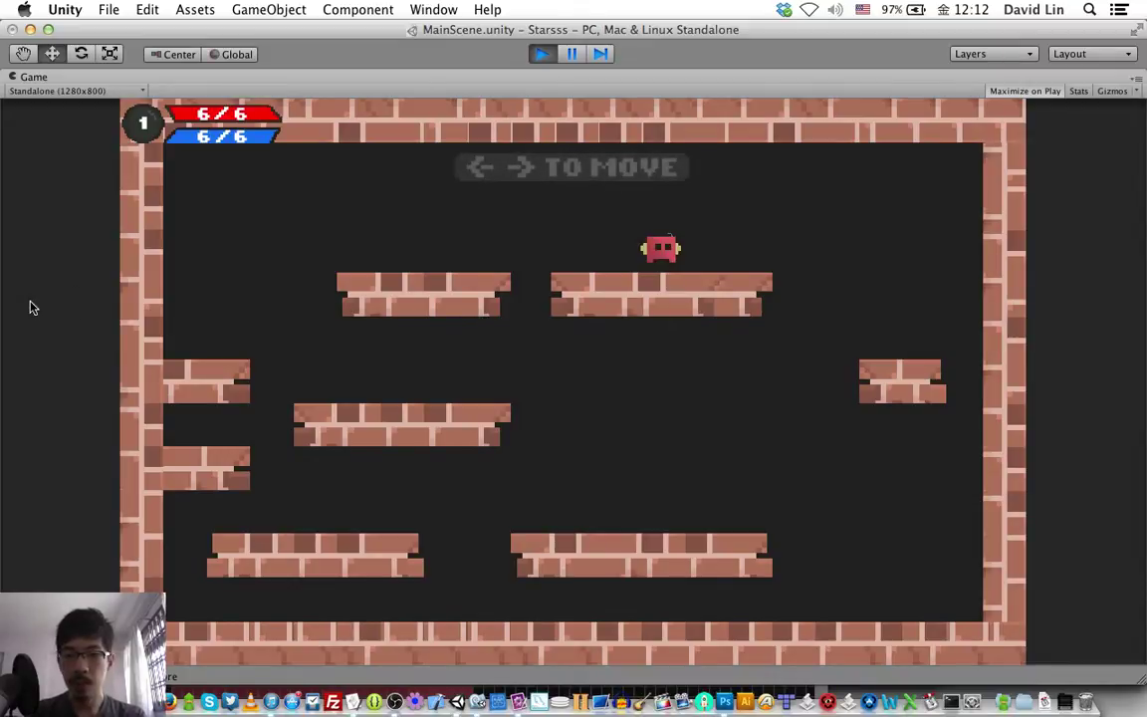
{"action": "key", "text": "Left"}
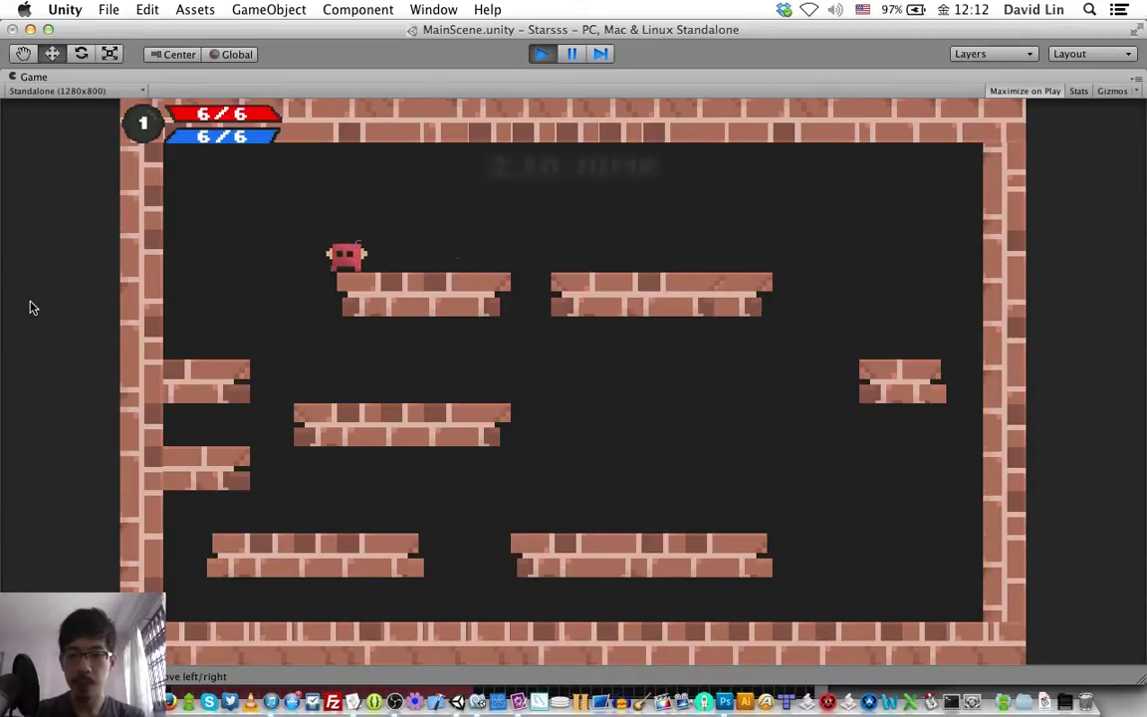
{"action": "key", "text": "Right"}
{"action": "key", "text": "z"}
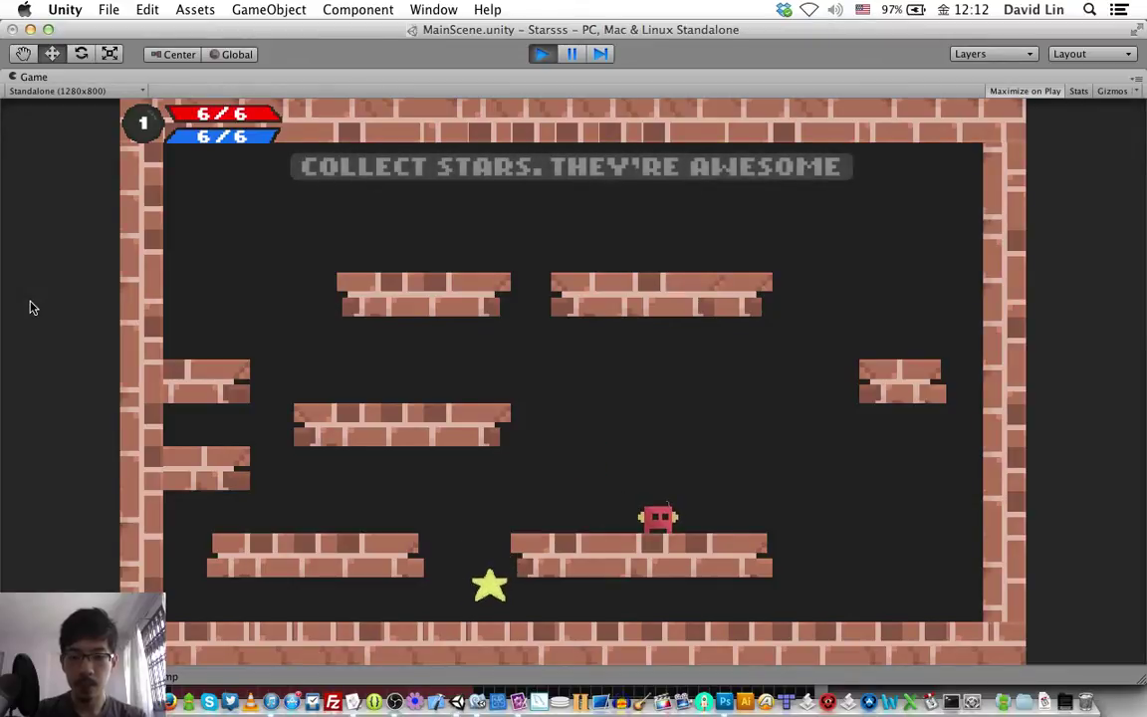
{"action": "key", "text": "Left"}
{"action": "key", "text": "z"}
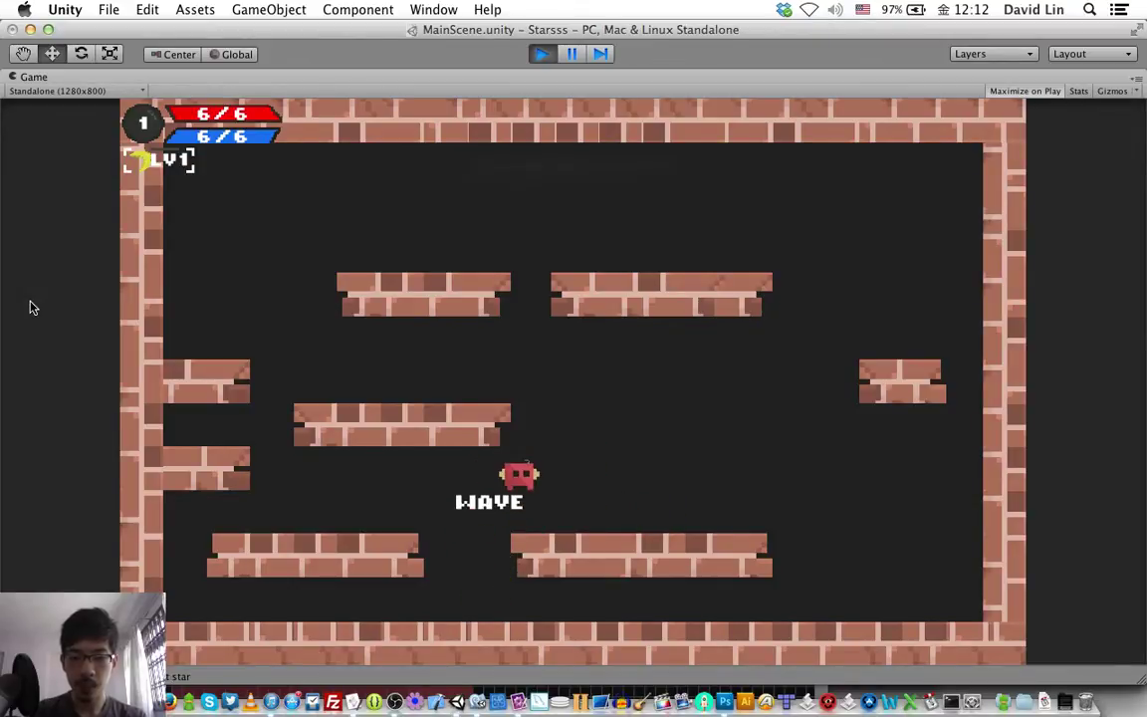
{"action": "key", "text": "Left"}
{"action": "key", "text": "z"}
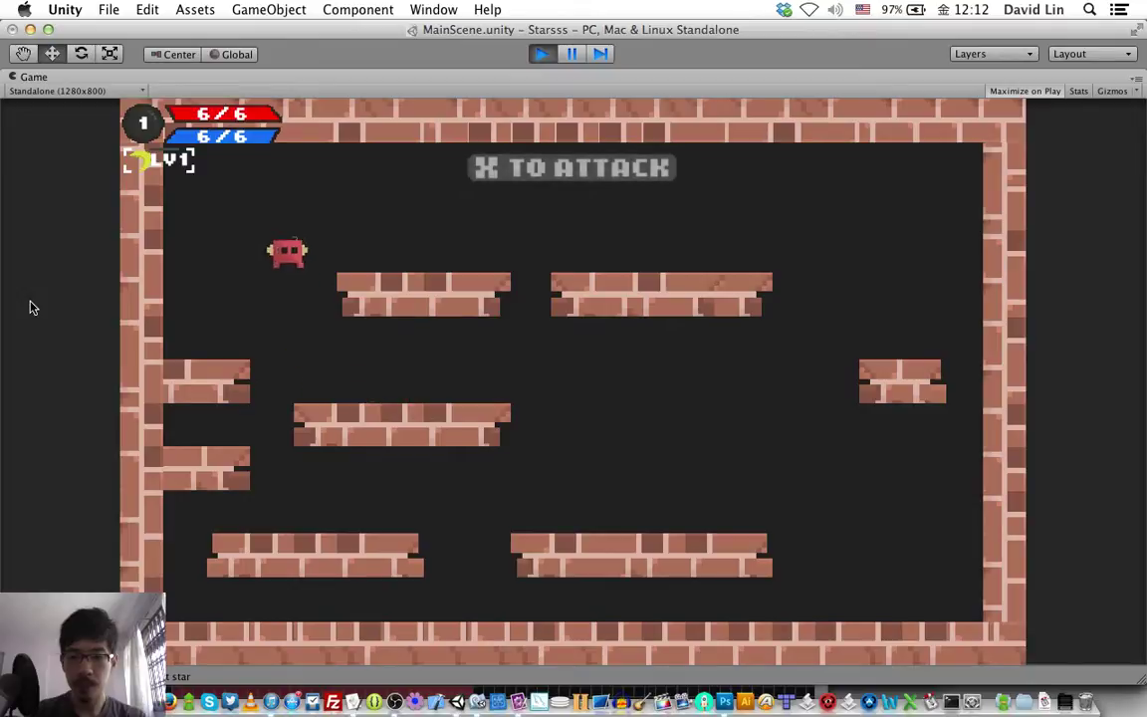
{"action": "key", "text": "Right"}
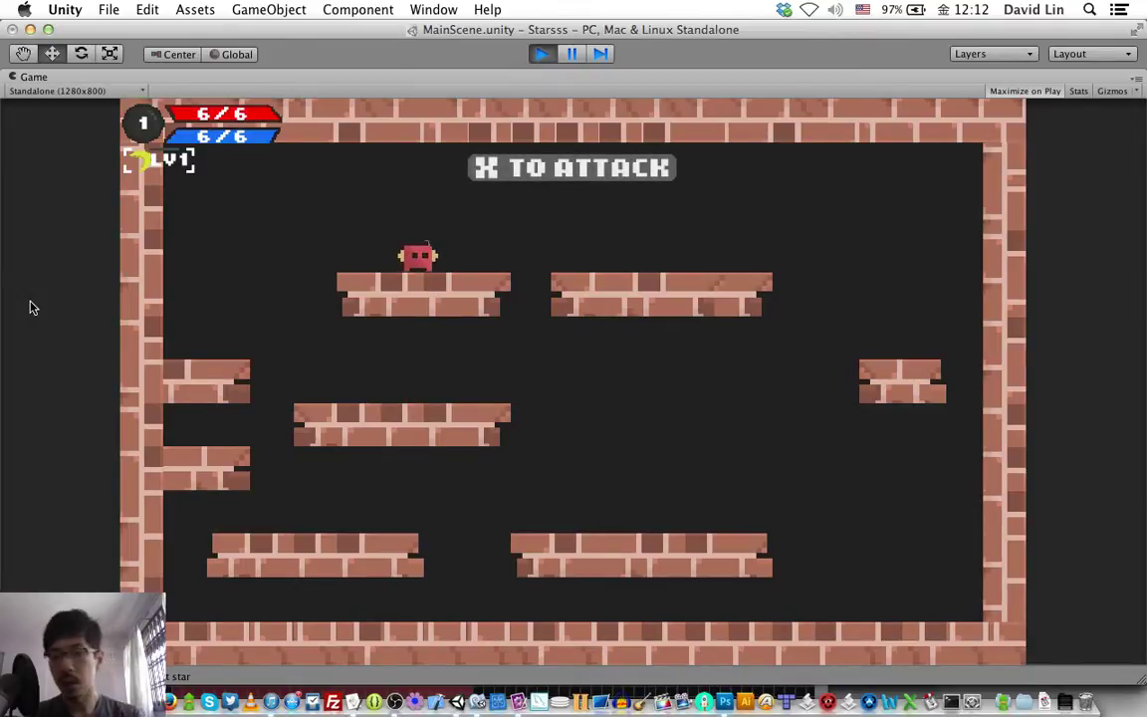
{"action": "key", "text": "x"}
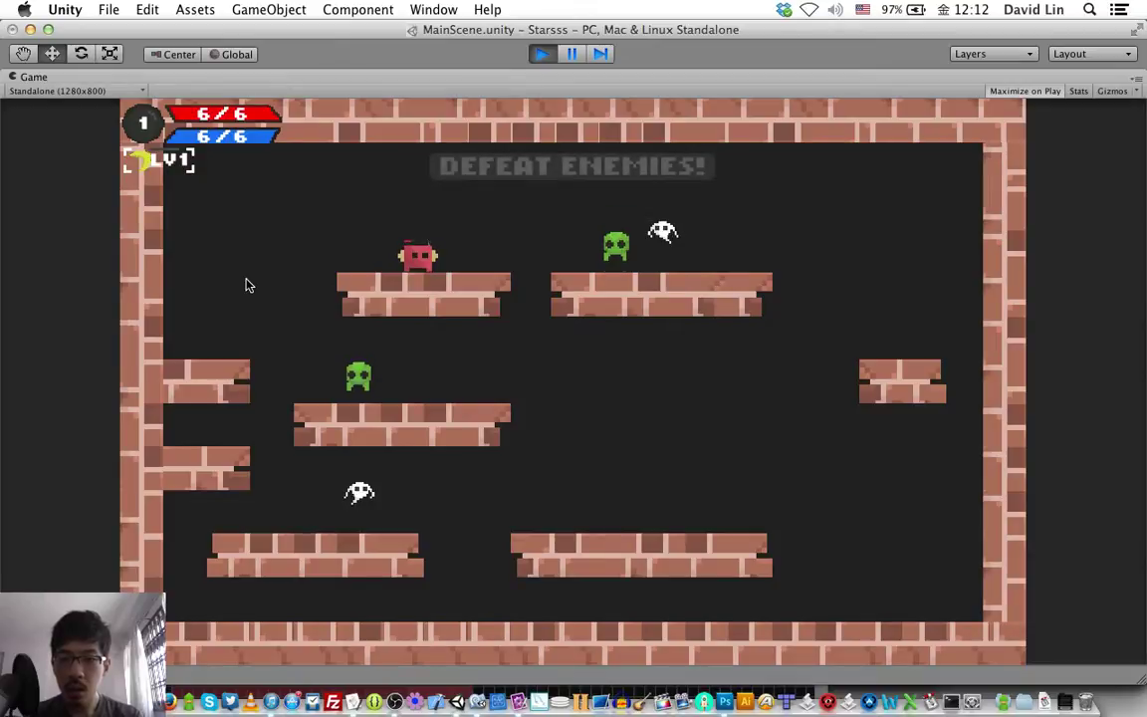
Fire four more Wave attacks at the enemy wave, then stop play mode.
{"action": "key", "text": "x"}
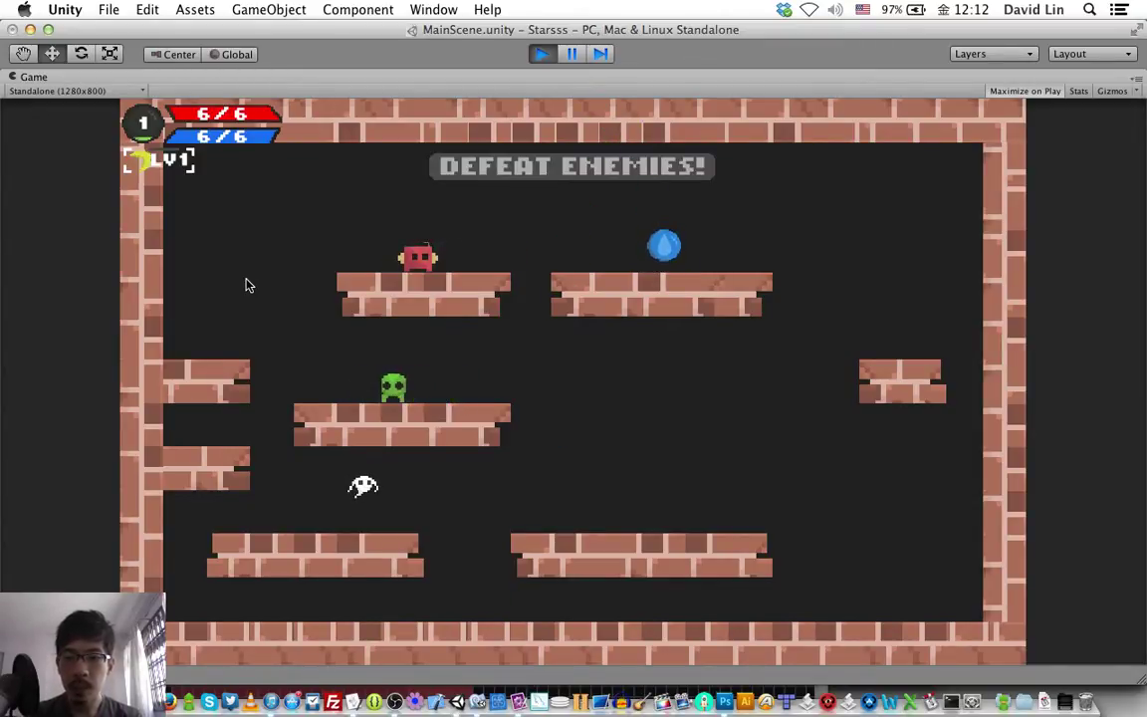
{"action": "key", "text": "x"}
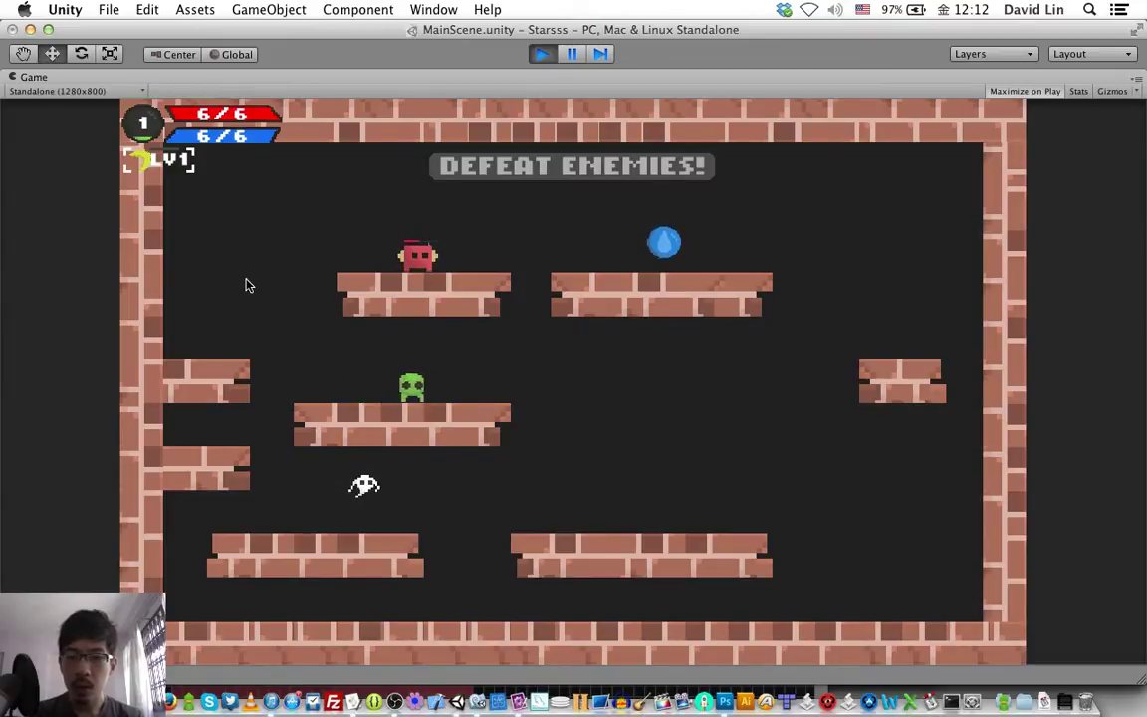
{"action": "key", "text": "x"}
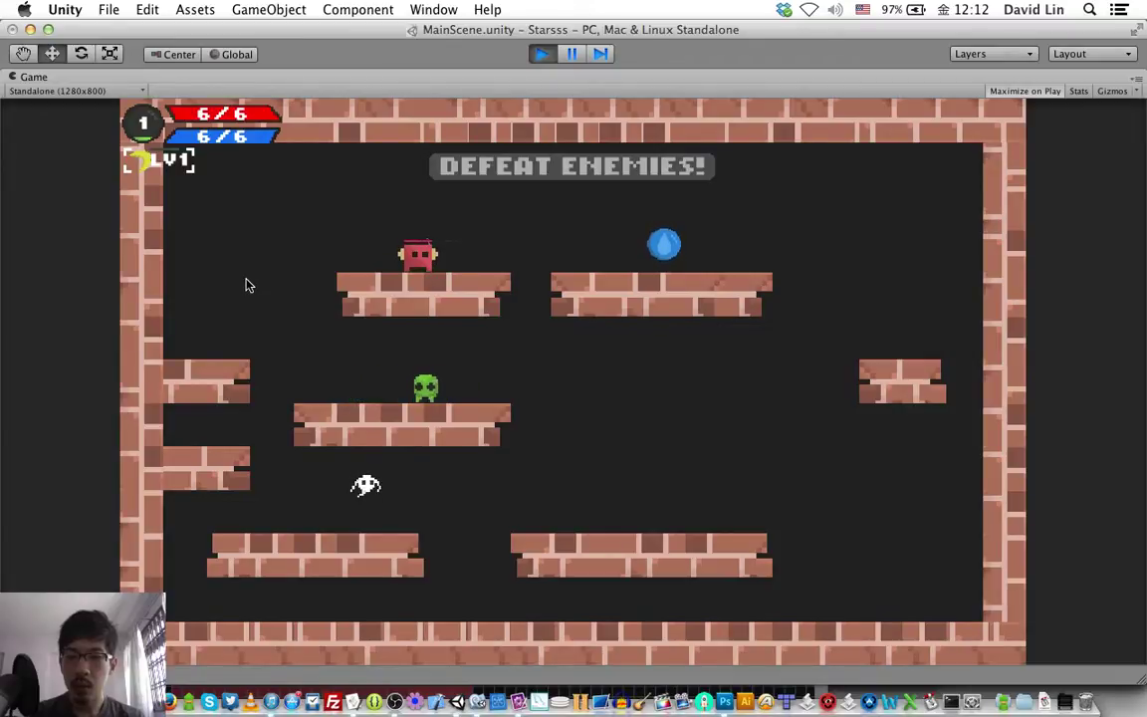
{"action": "key", "text": "x"}
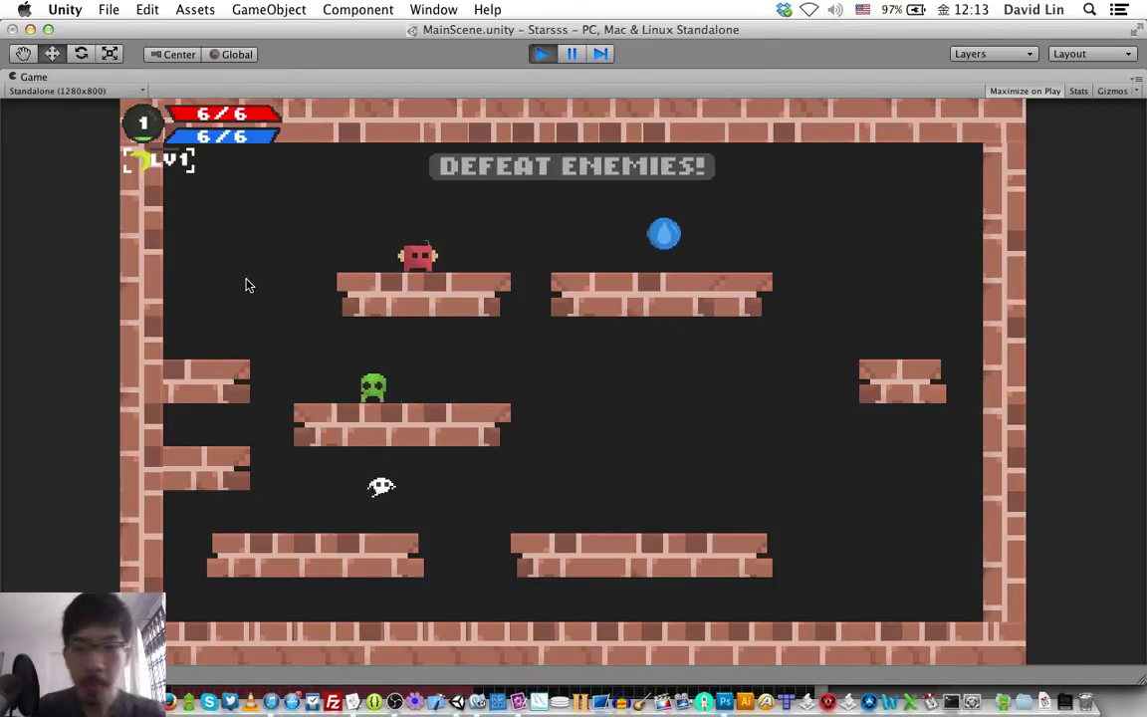
{"action": "key", "text": "super+p"}
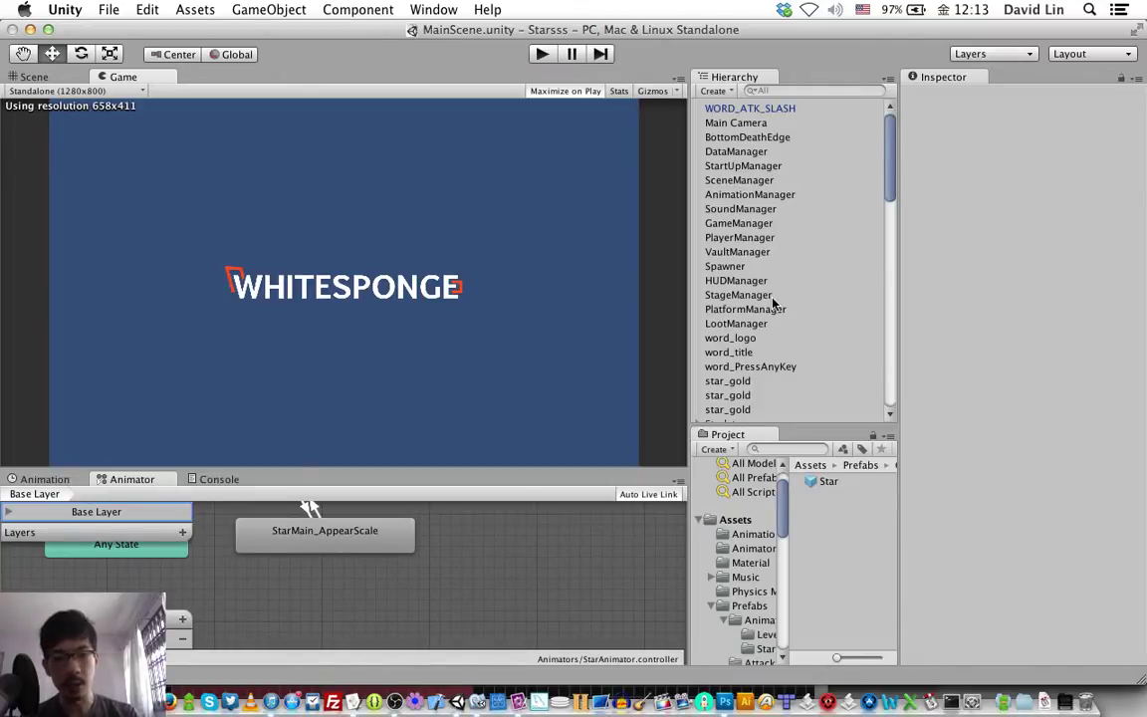
Return to MonoDevelop-Unity showing Player.cs with the HeavyWave weapon line.
{"action": "key", "text": "super+Tab"}
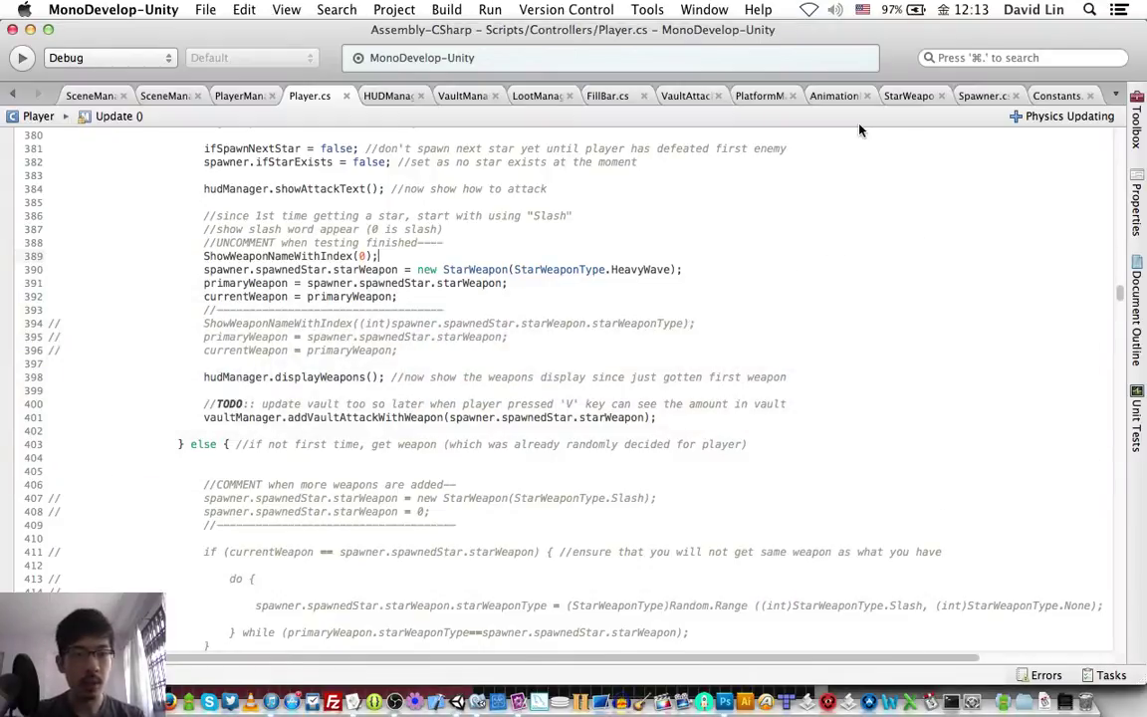
Open FillBar.cs and read through its updatePercent() fill-offset code, then go back to Unity.
{"action": "left_click", "coordinate": [608, 96]}
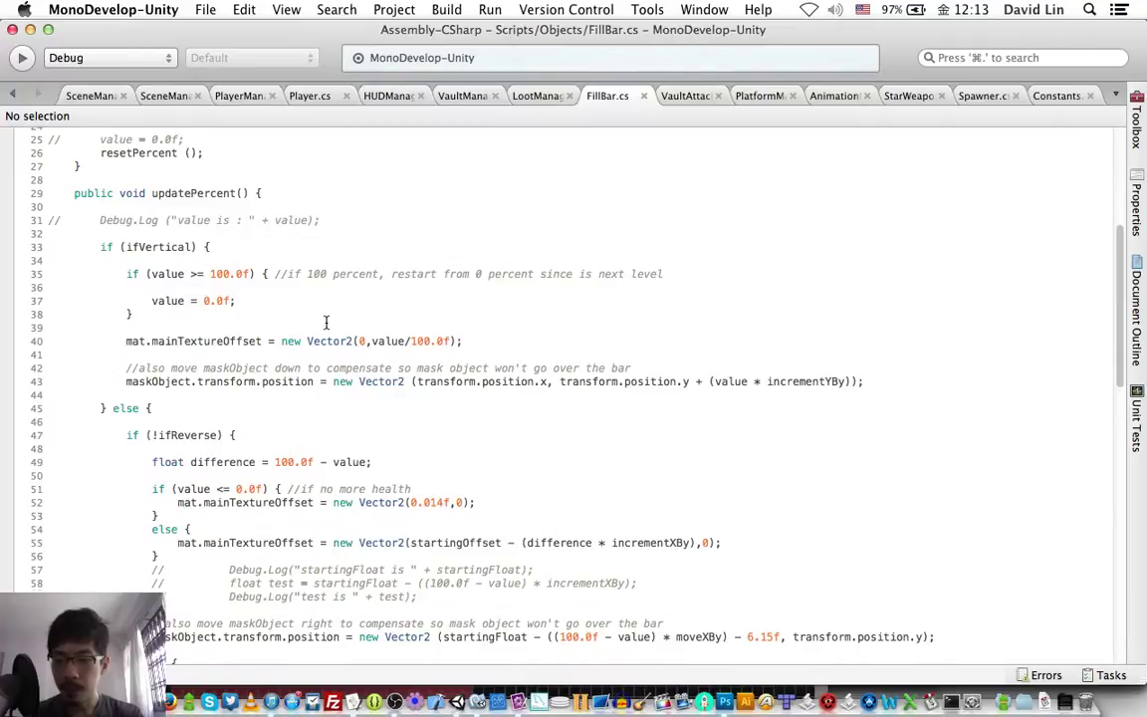
{"action": "scroll", "coordinate": [326, 322], "scroll_direction": "down", "scroll_amount": 1}
{"action": "scroll", "coordinate": [325, 322], "scroll_direction": "down", "scroll_amount": 4}
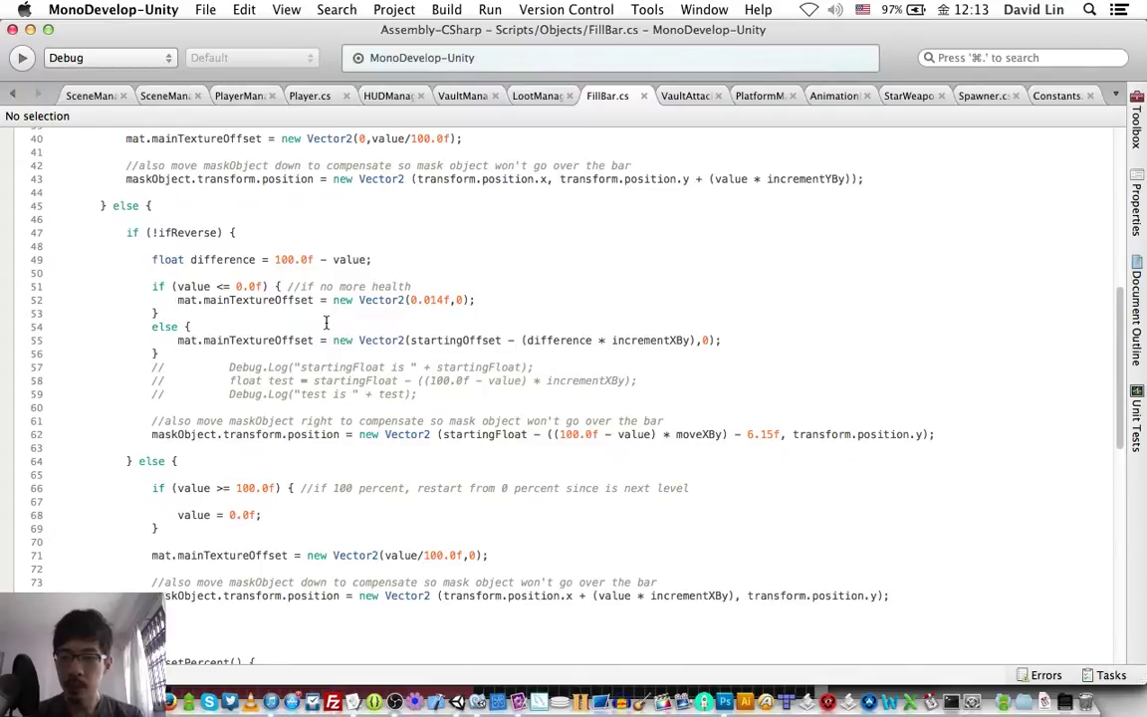
{"action": "scroll", "coordinate": [326, 322], "scroll_direction": "up", "scroll_amount": 1}
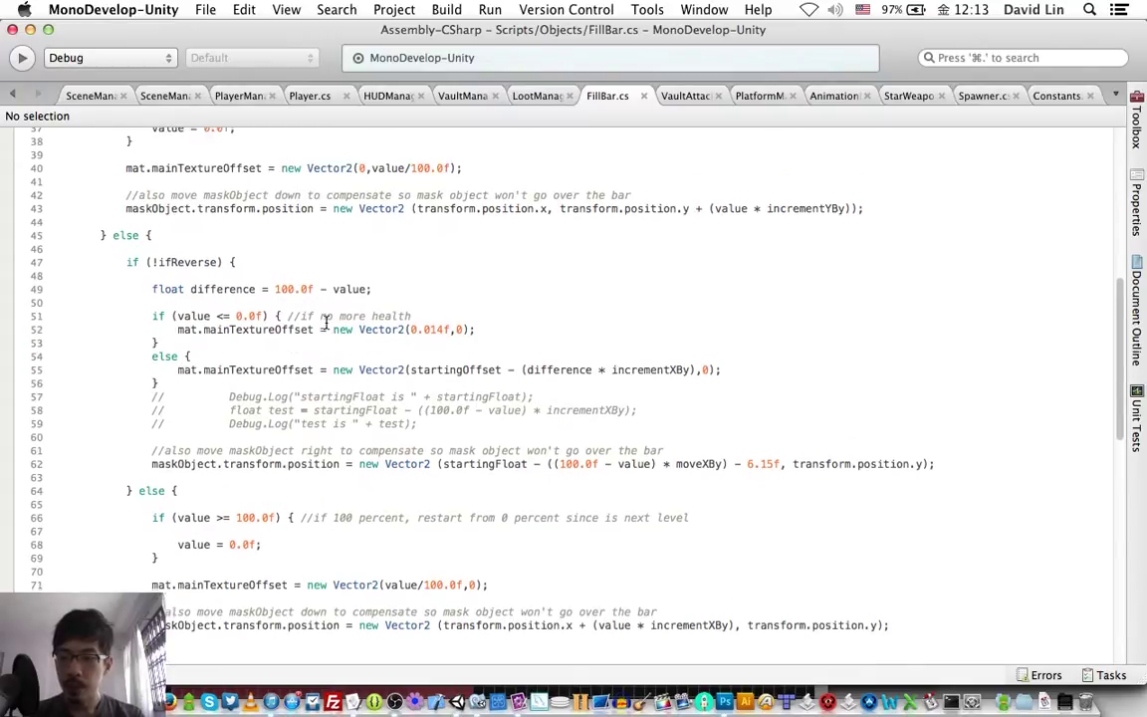
{"action": "scroll", "coordinate": [325, 321], "scroll_direction": "up", "scroll_amount": 1}
{"action": "scroll", "coordinate": [325, 322], "scroll_direction": "up", "scroll_amount": 2}
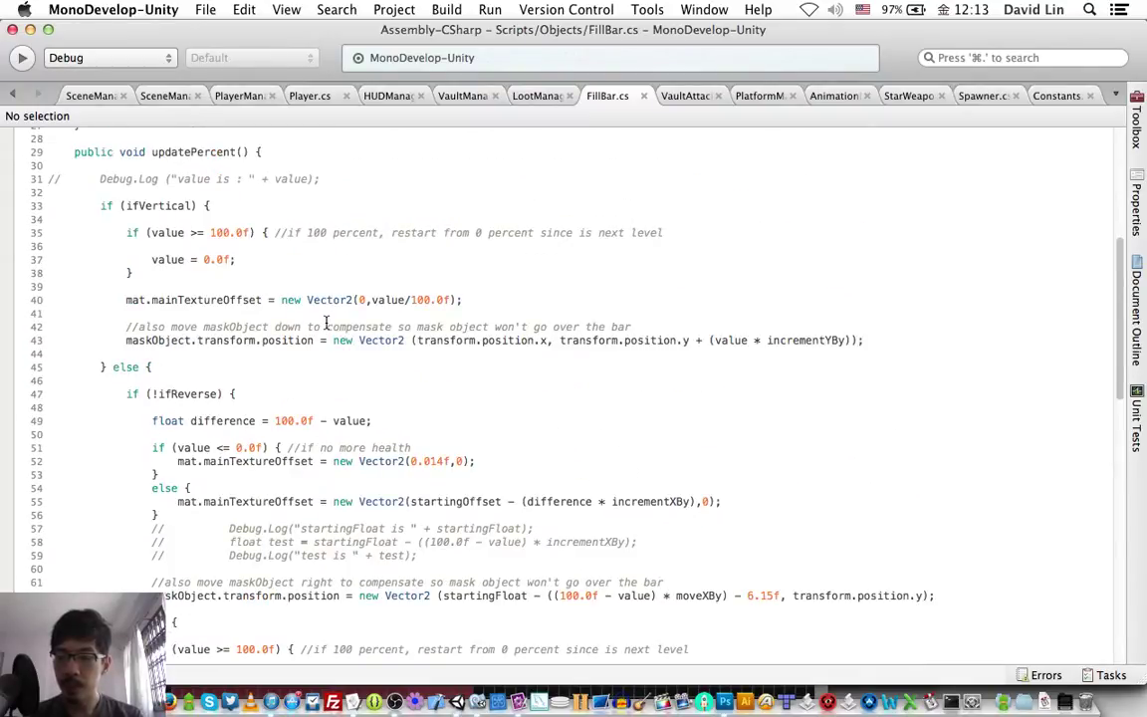
{"action": "scroll", "coordinate": [325, 321], "scroll_direction": "down", "scroll_amount": 1}
{"action": "scroll", "coordinate": [325, 321], "scroll_direction": "down", "scroll_amount": 2}
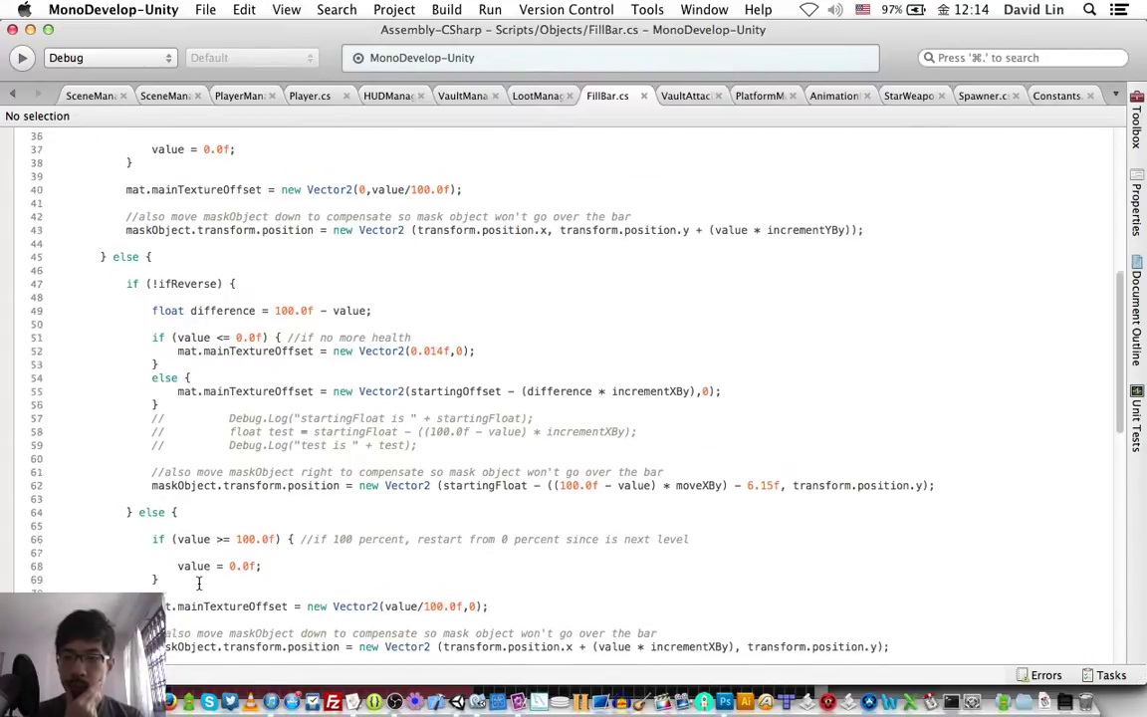
{"action": "scroll", "coordinate": [198, 584], "scroll_direction": "up", "scroll_amount": 3}
{"action": "scroll", "coordinate": [199, 584], "scroll_direction": "down", "scroll_amount": 2}
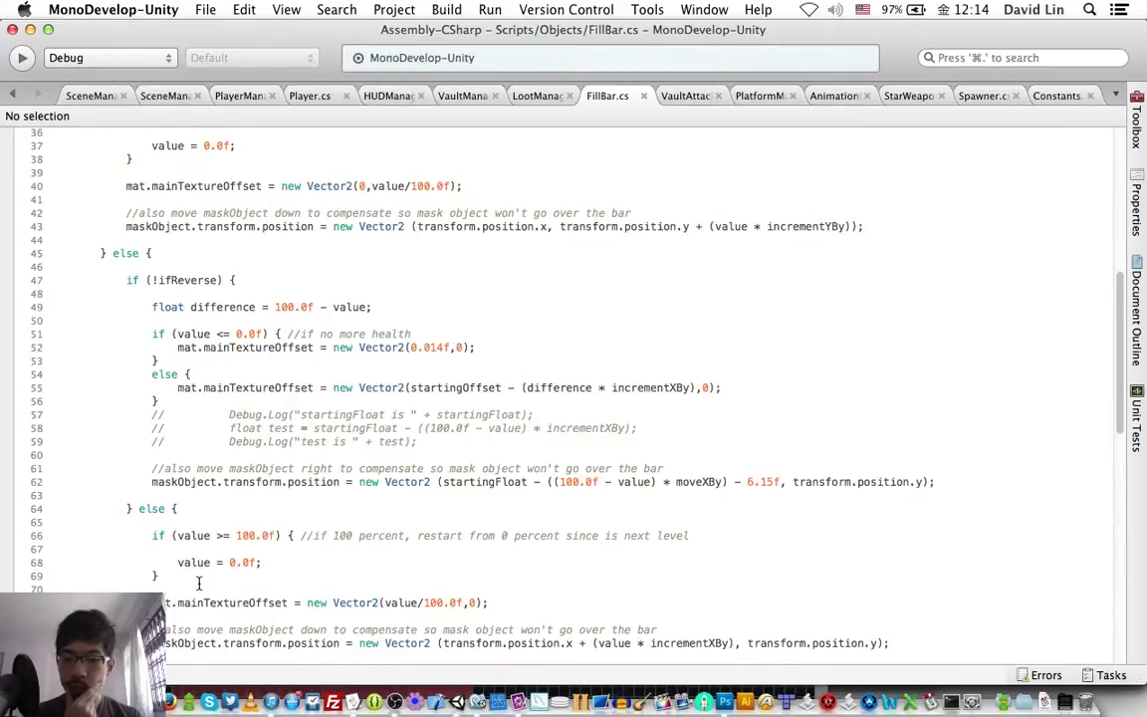
{"action": "scroll", "coordinate": [198, 582], "scroll_direction": "up", "scroll_amount": 3}
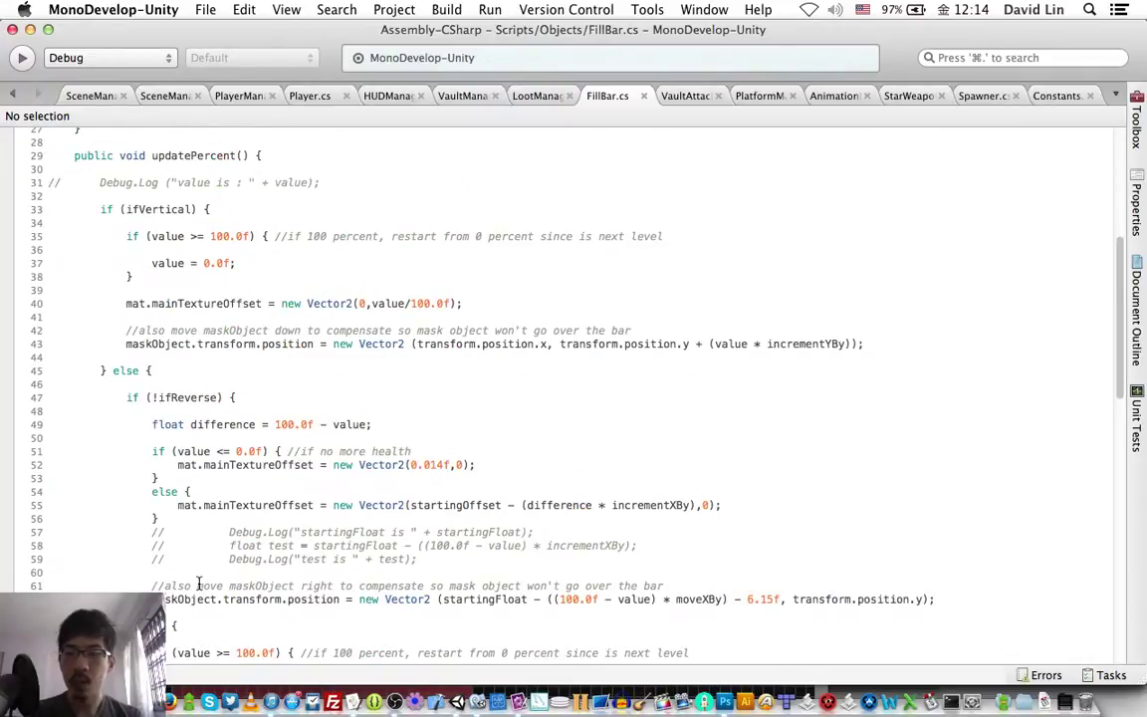
{"action": "key", "text": "super+Tab"}
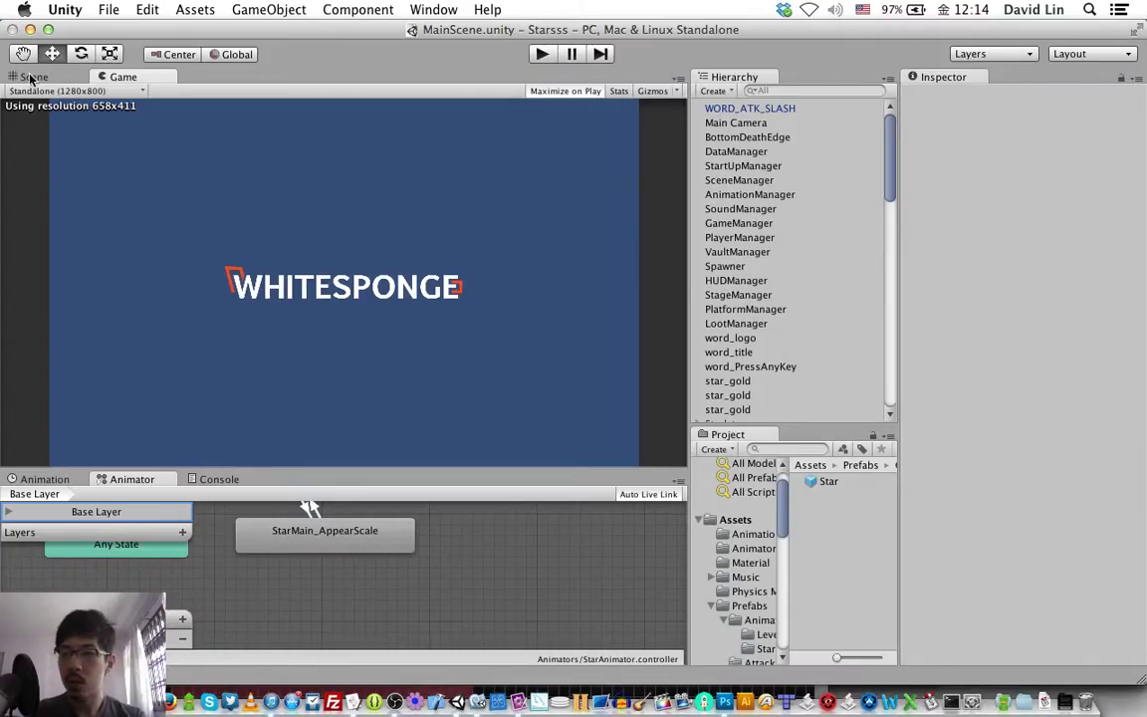
Switch to the Scene view and expand Starlet in the Hierarchy.
{"action": "left_click", "coordinate": [32, 74]}
{"action": "scroll", "coordinate": [795, 231], "scroll_direction": "down", "scroll_amount": 5}
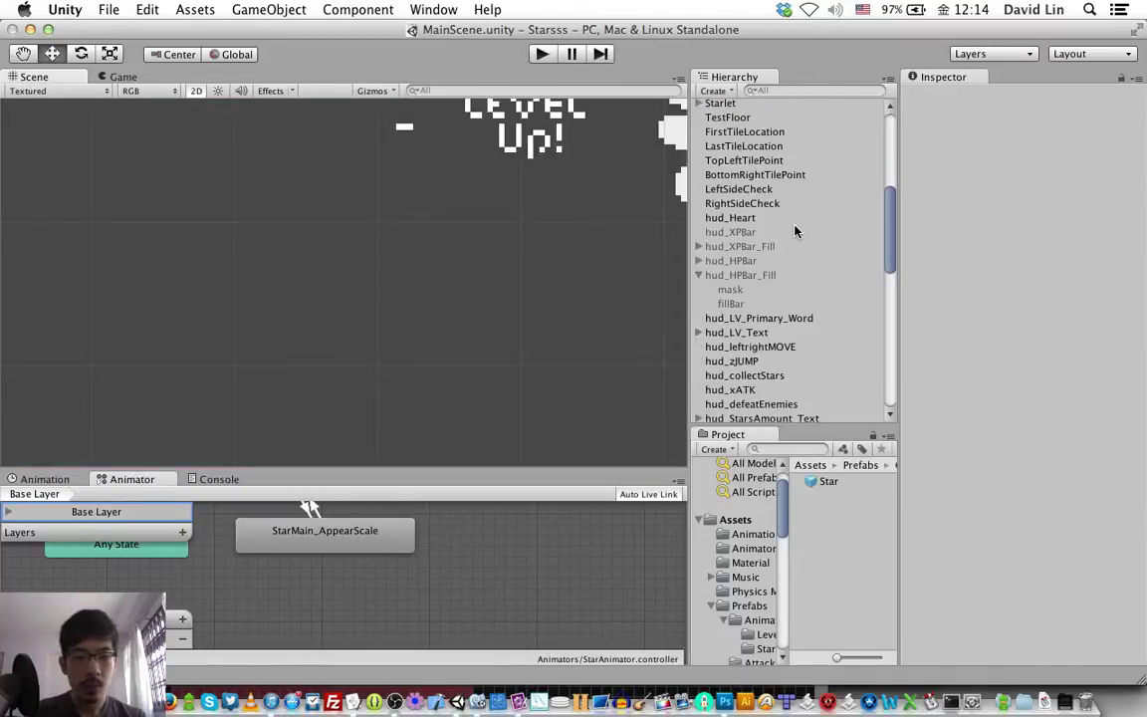
{"action": "scroll", "coordinate": [795, 231], "scroll_direction": "up", "scroll_amount": 2}
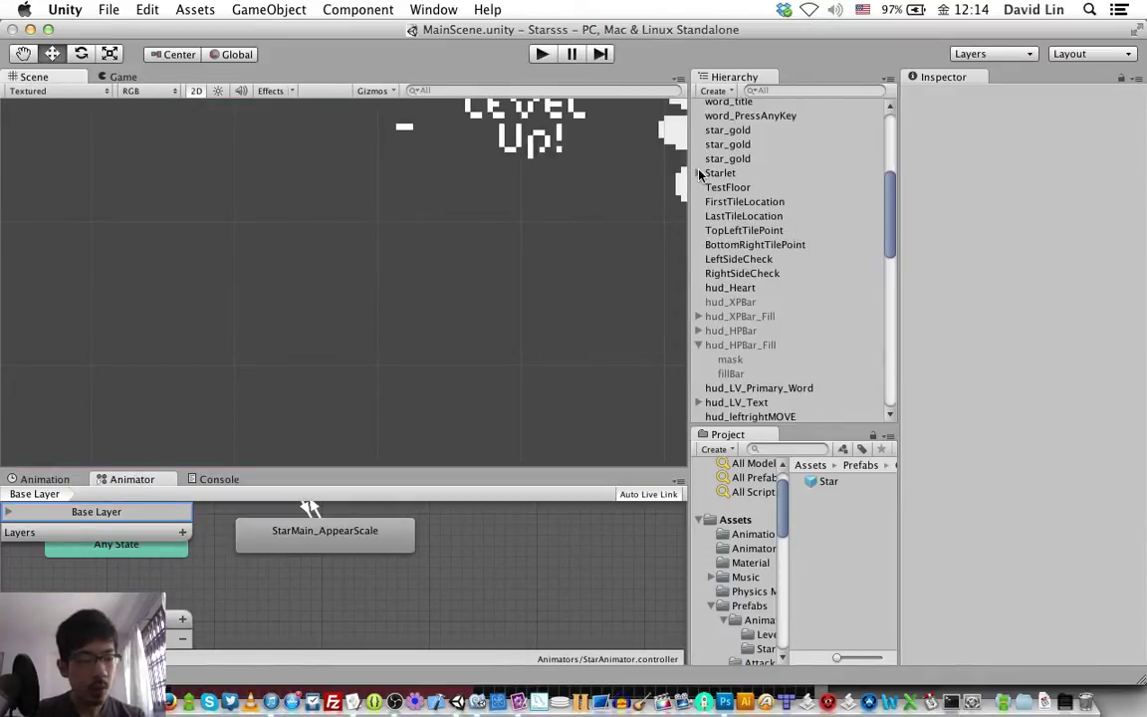
{"action": "left_click", "coordinate": [700, 174]}
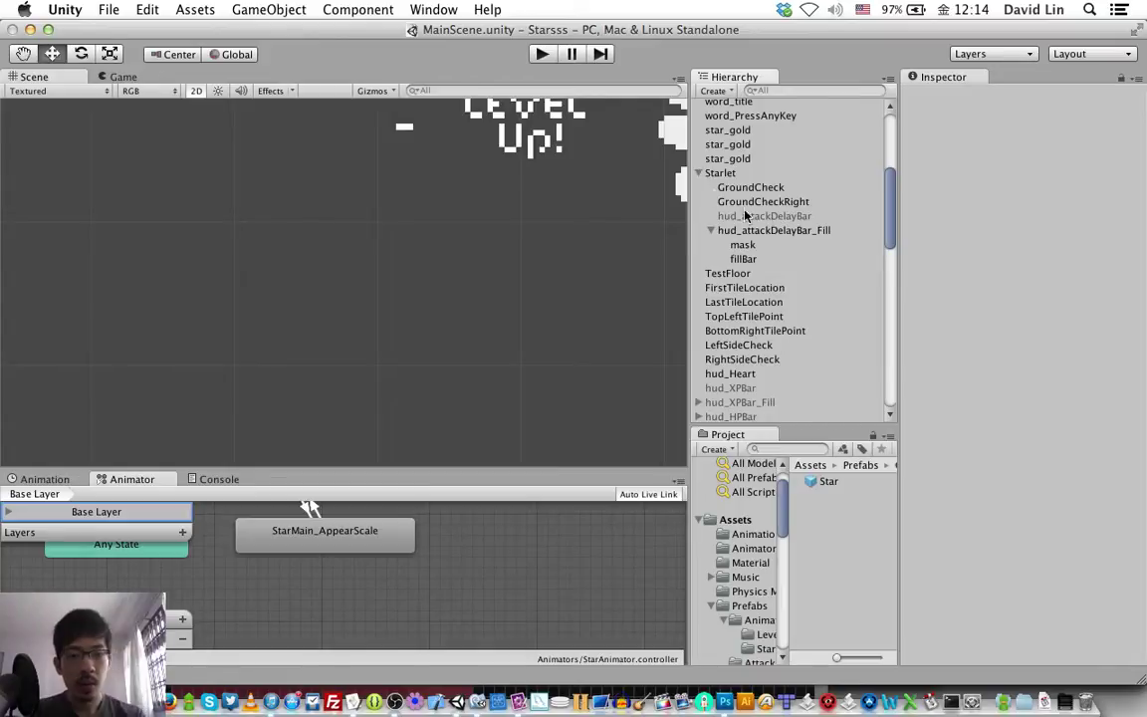
Inspect hud_attackDelayBar_Fill's Fill Bar settings and its mask and fillBar objects, then return to FillBar.cs.
{"action": "left_click", "coordinate": [759, 232]}
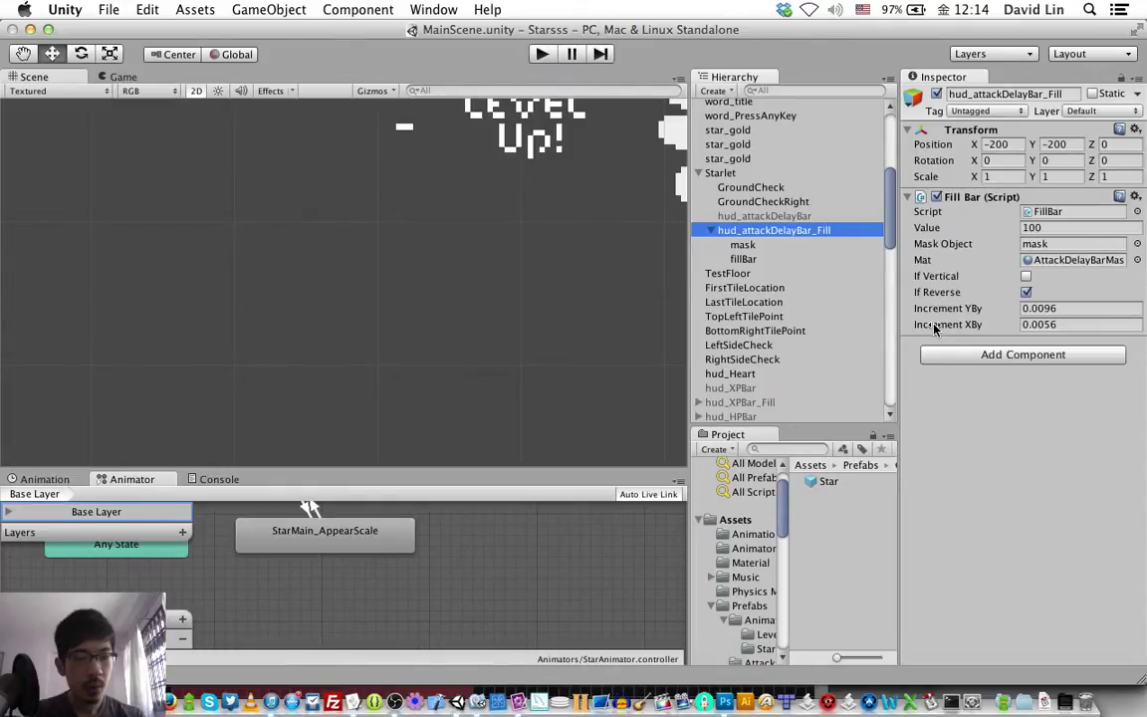
{"action": "left_click", "coordinate": [1033, 244]}
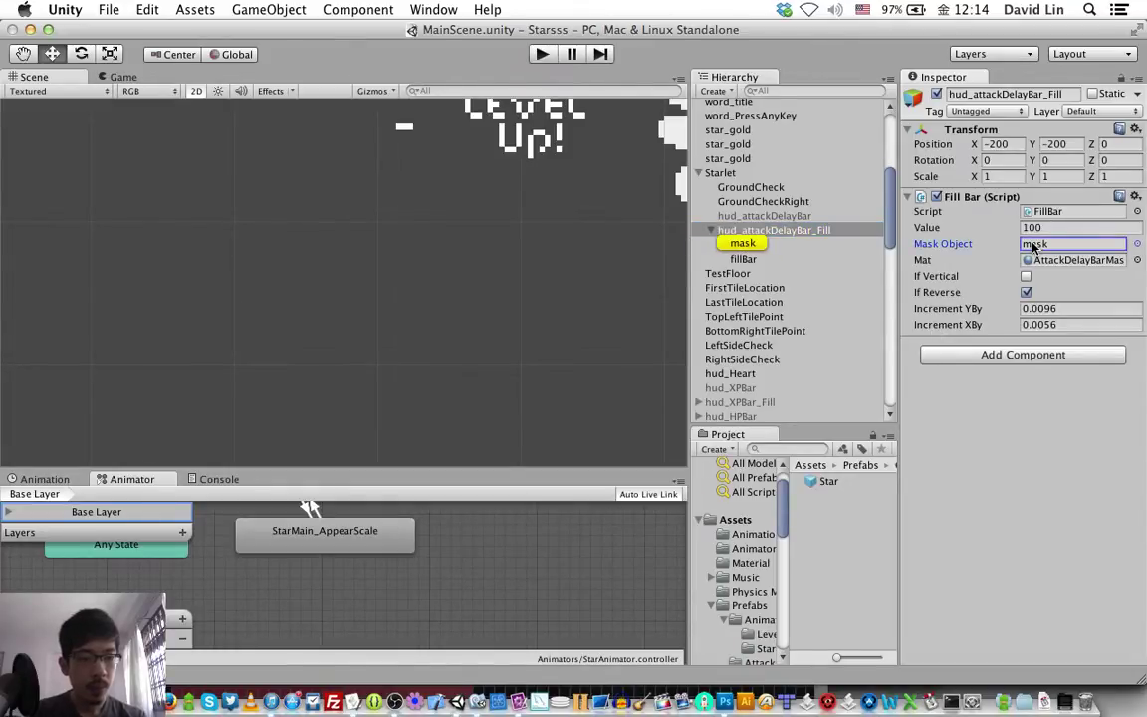
{"action": "left_click", "coordinate": [741, 246]}
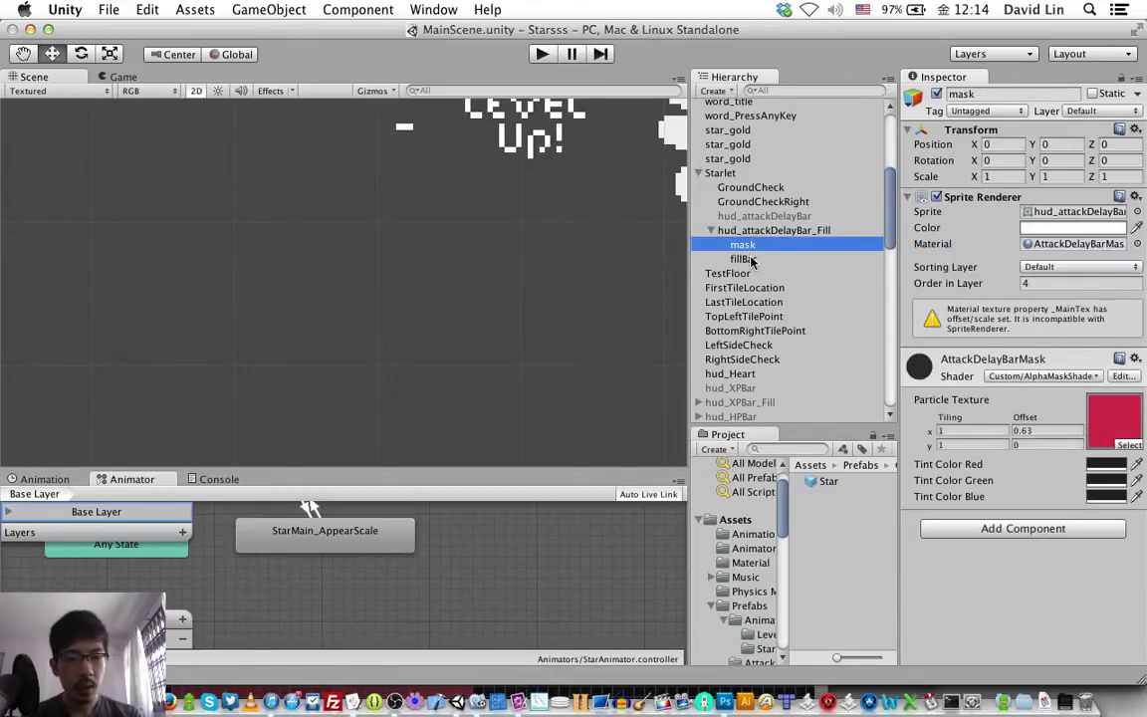
{"action": "left_click", "coordinate": [751, 260]}
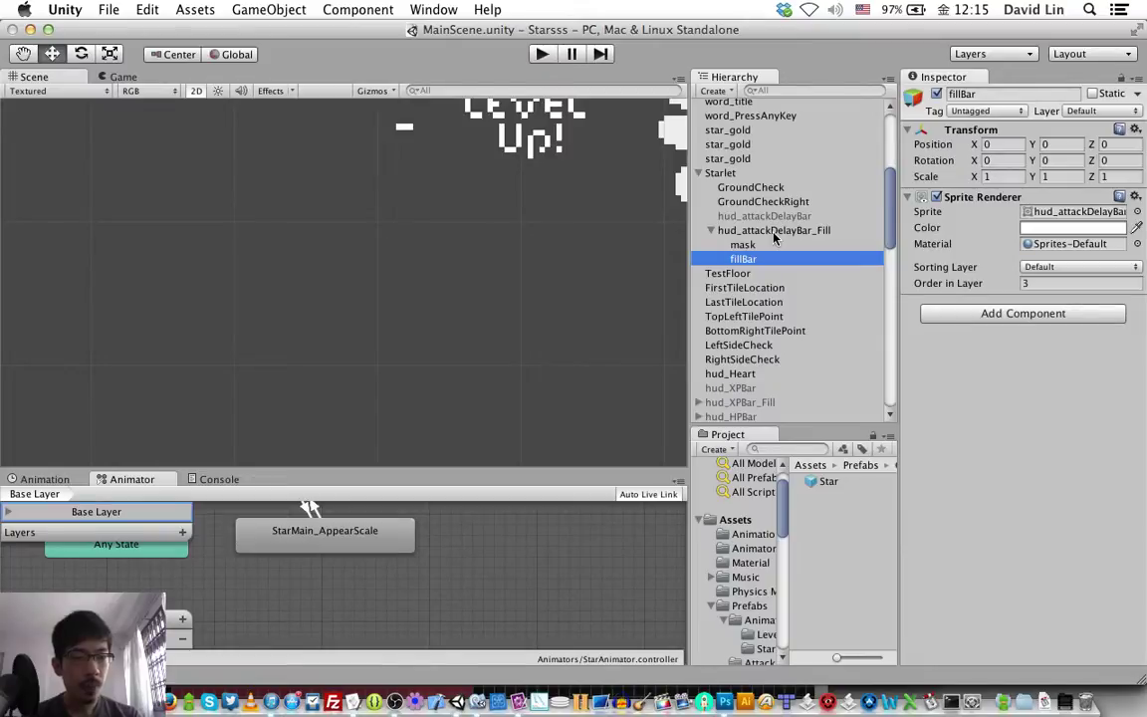
{"action": "left_click", "coordinate": [774, 233]}
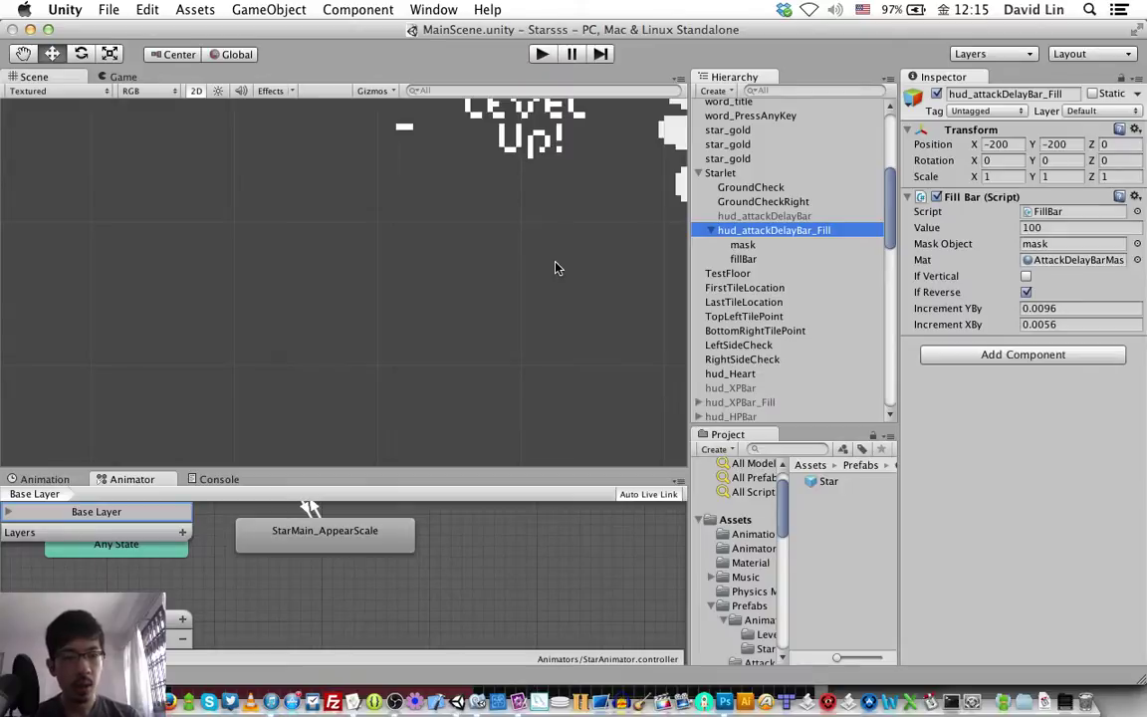
{"action": "key", "text": "super+Tab"}
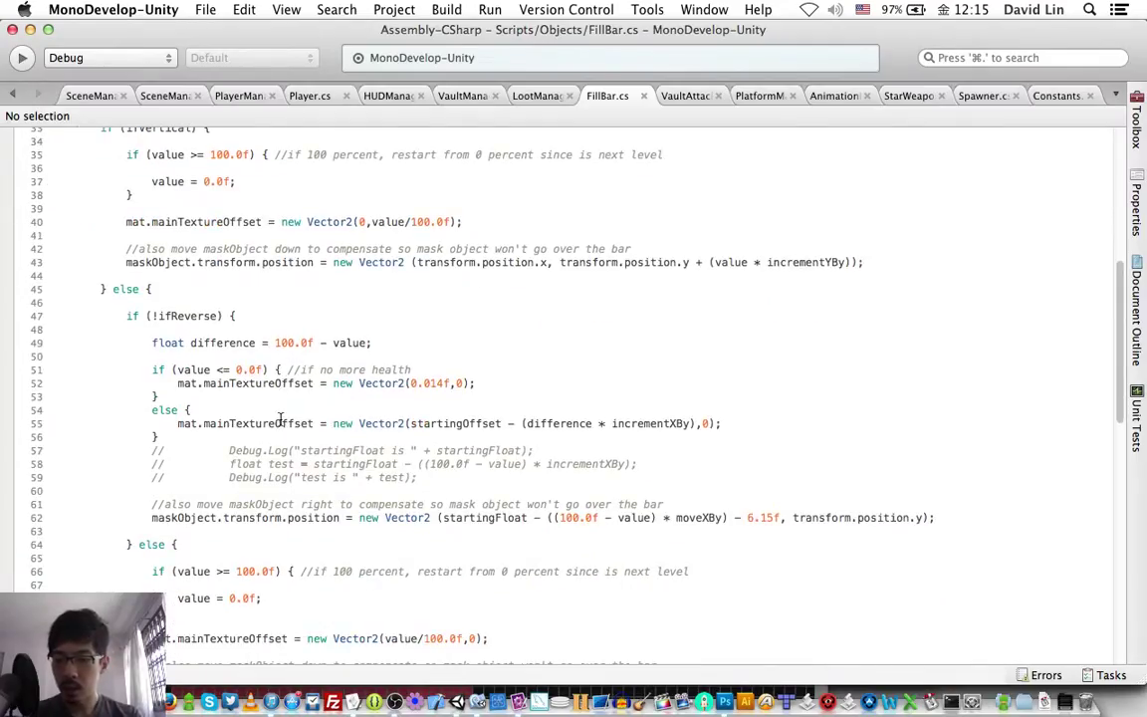
Review the horizontal mainTextureOffset line 71 in FillBar.cs's updatePercent method.
{"action": "key", "text": "super+Tab"}
{"action": "key", "text": "super+Tab"}
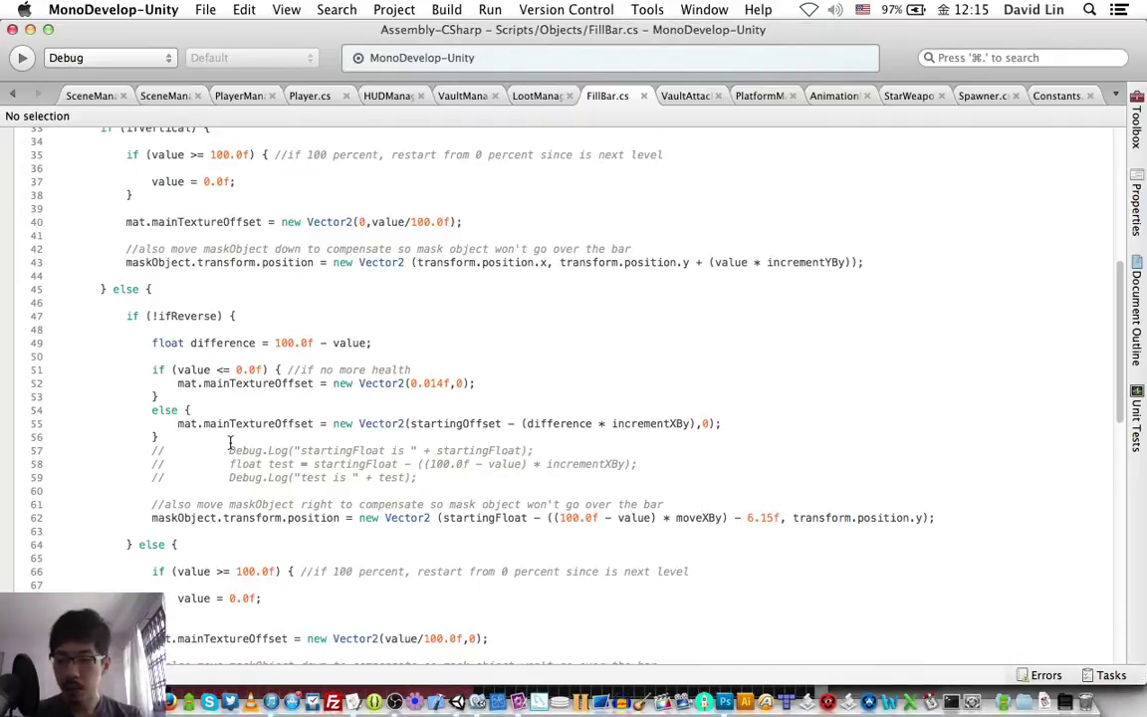
{"action": "scroll", "coordinate": [234, 443], "scroll_direction": "down", "scroll_amount": 3}
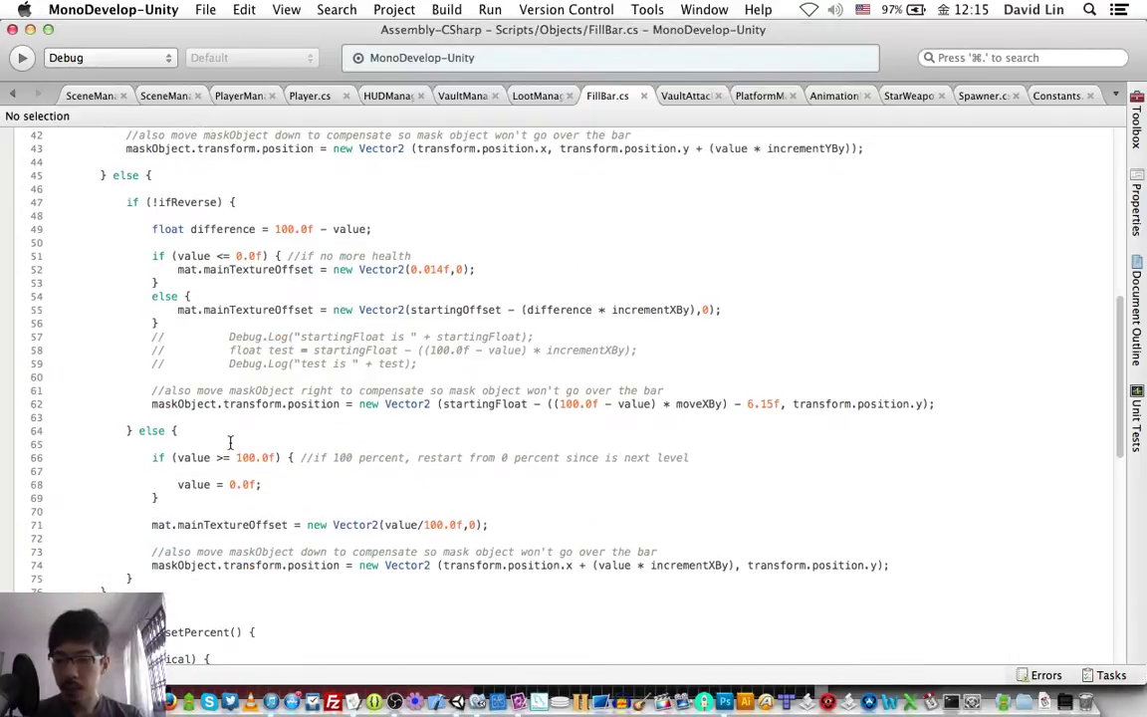
{"action": "left_click", "coordinate": [318, 525]}
{"action": "triple_click", "coordinate": [357, 525]}
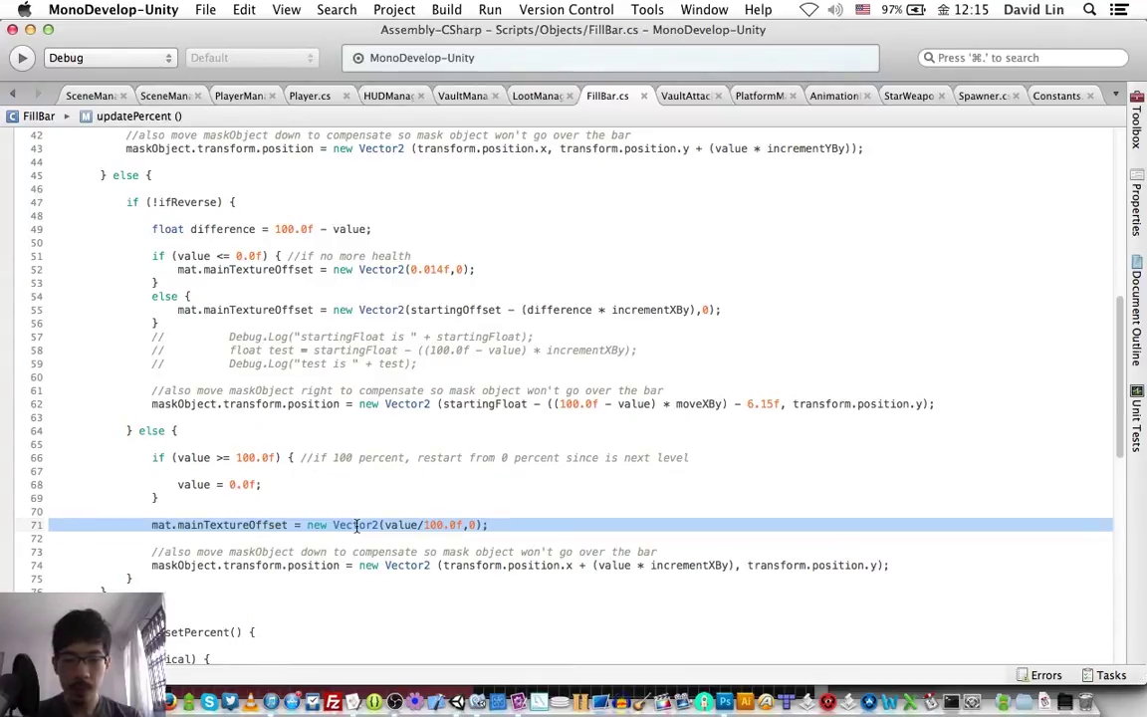
{"action": "scroll", "coordinate": [356, 528], "scroll_direction": "up", "scroll_amount": 3}
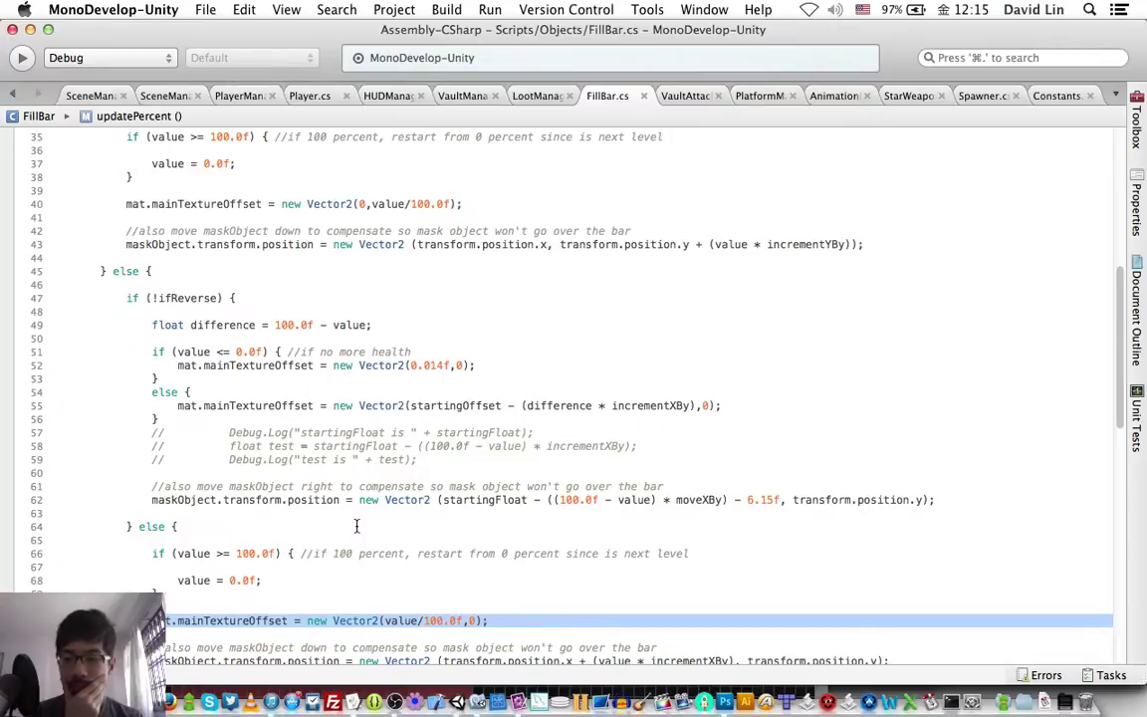
Frame the attack delay bar and set the mask material's offset X to 0.2.
{"action": "key", "text": "super+Tab"}
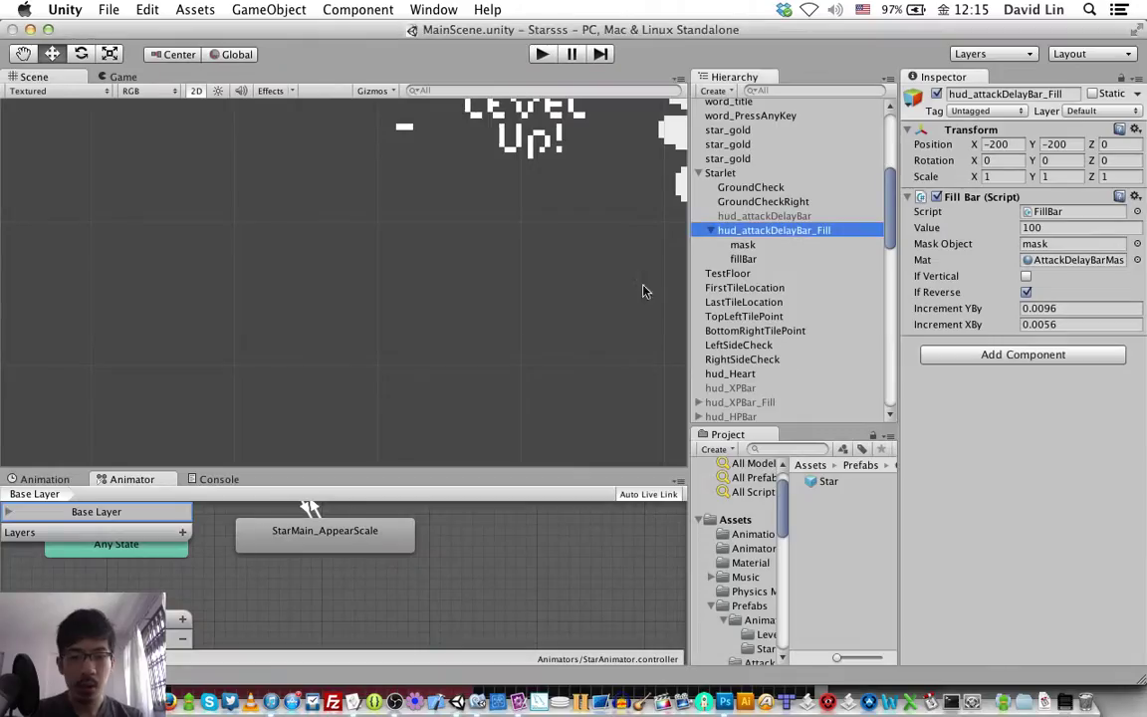
{"action": "double_click", "coordinate": [807, 230]}
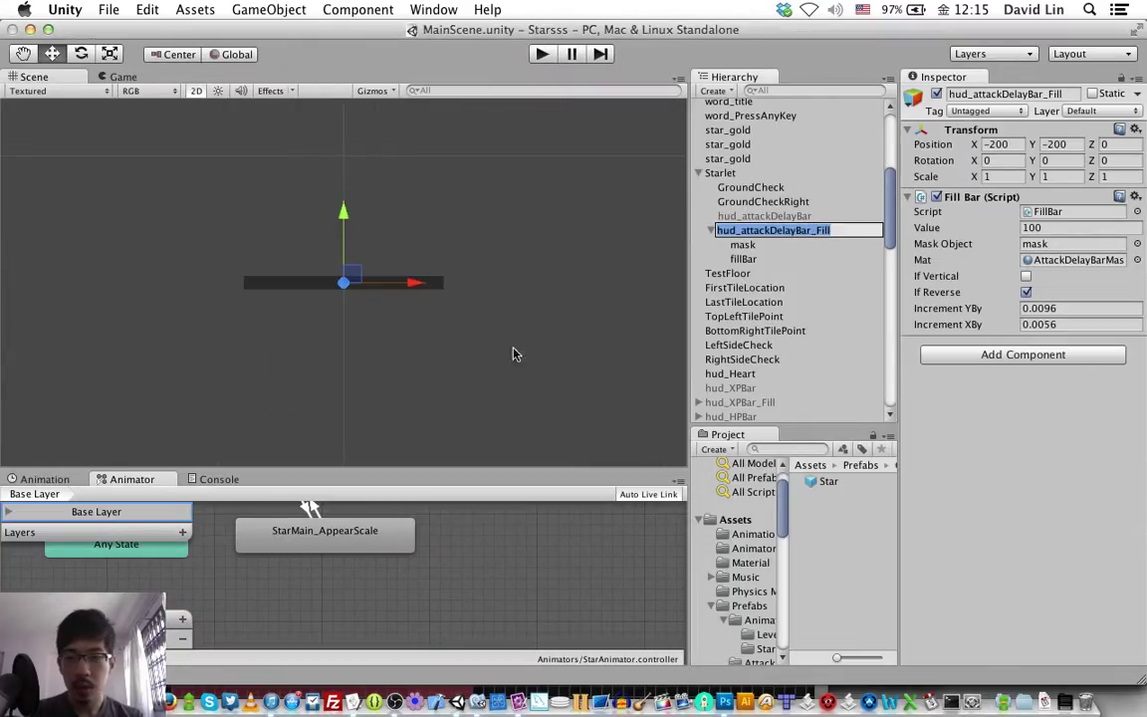
{"action": "left_click", "coordinate": [746, 246]}
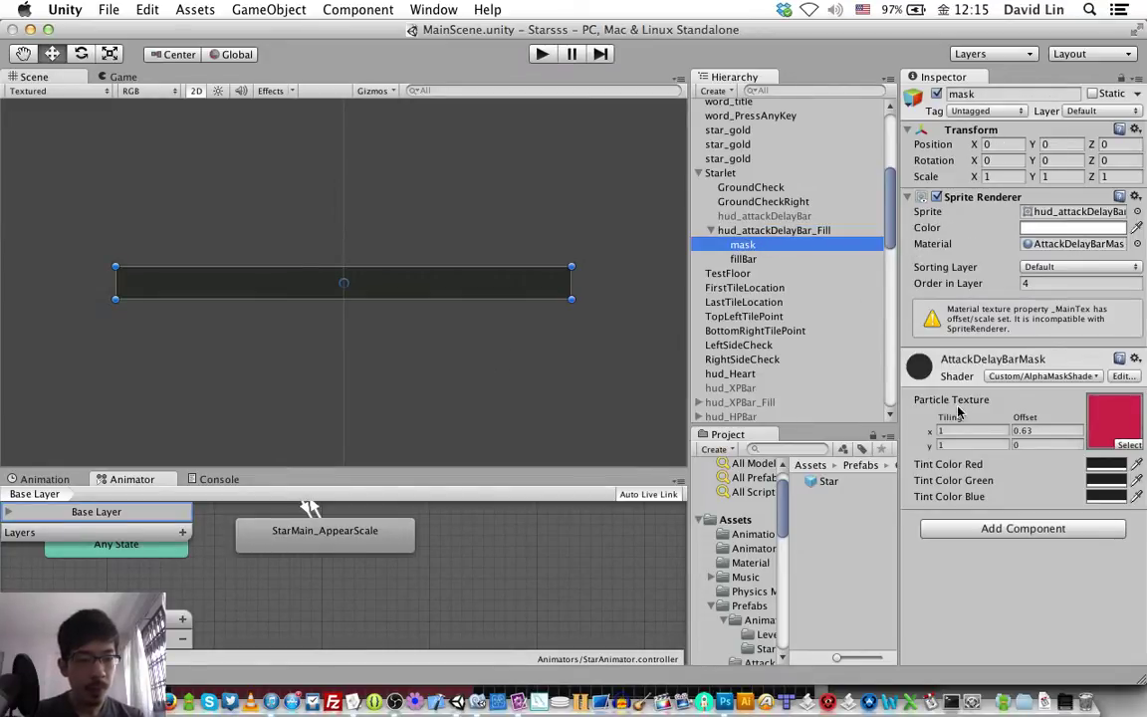
{"action": "left_click", "coordinate": [1043, 430]}
{"action": "type", "text": "0.1"}
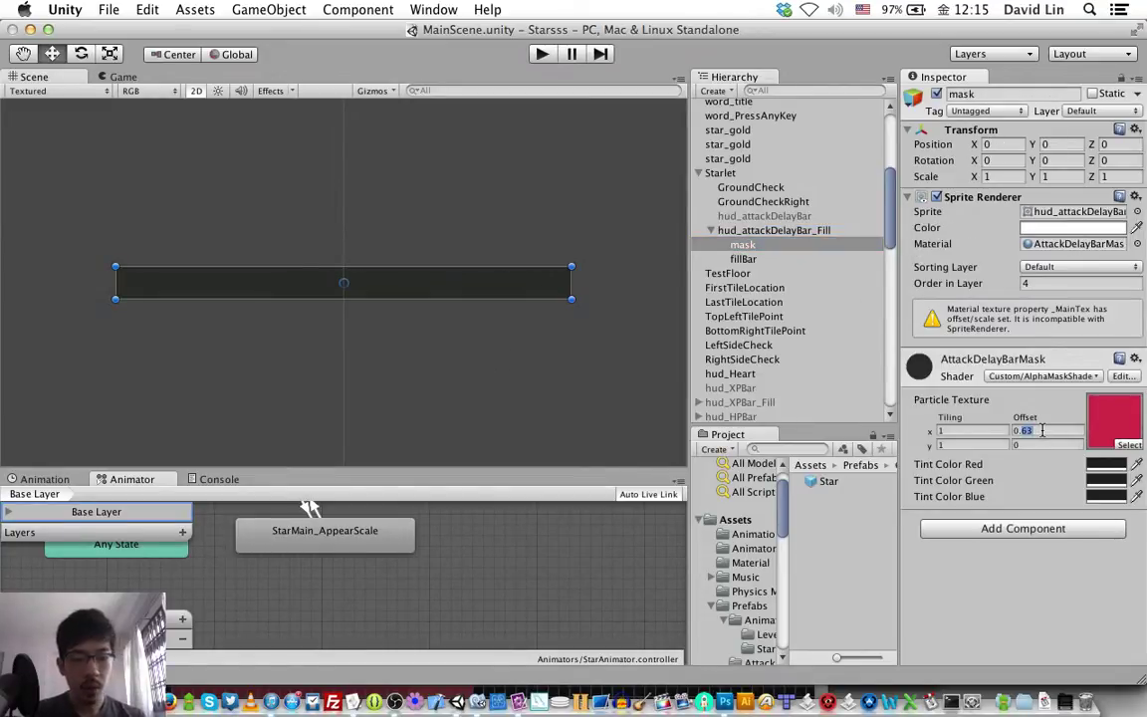
{"action": "key", "text": "BackSpace"}
{"action": "type", "text": "2"}
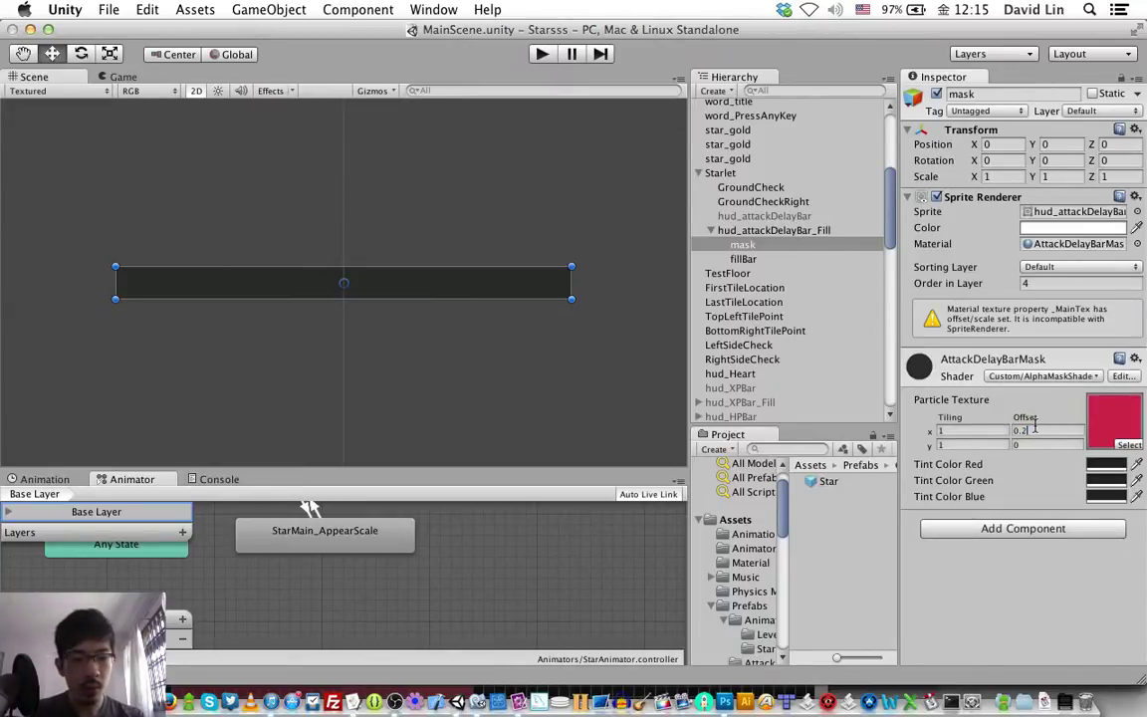
Try mask Position X 0.056 and offset X 0.1, then settle Position X at 0.026.
{"action": "left_click", "coordinate": [1006, 142]}
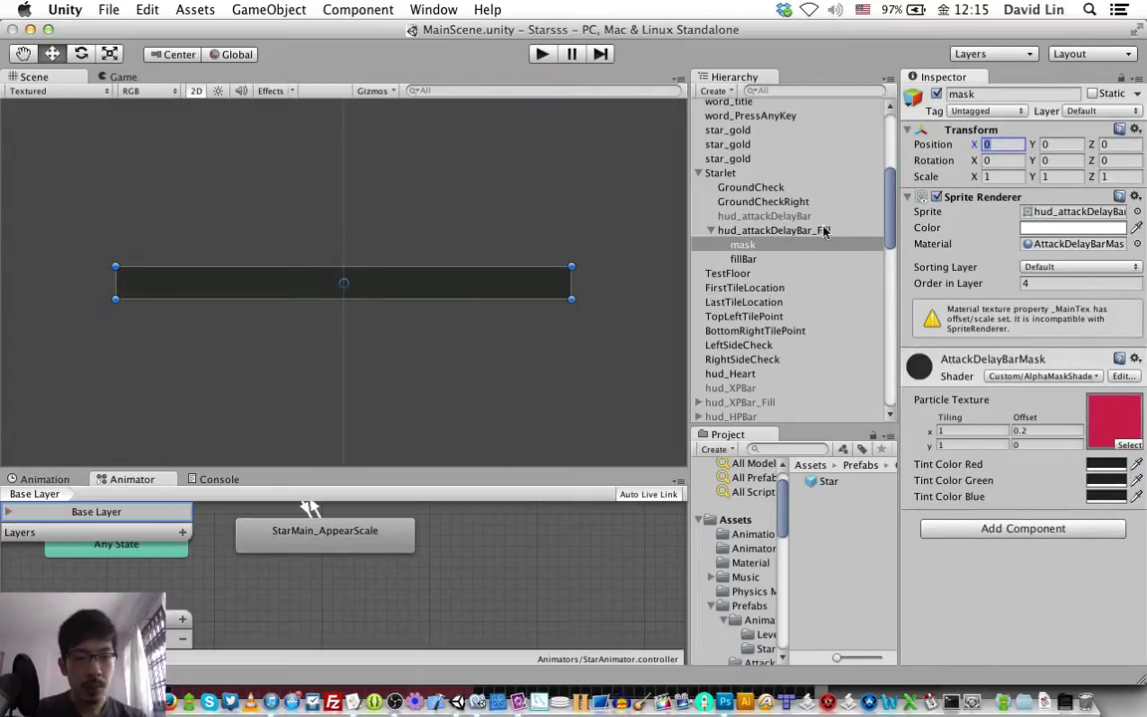
{"action": "type", "text": "1"}
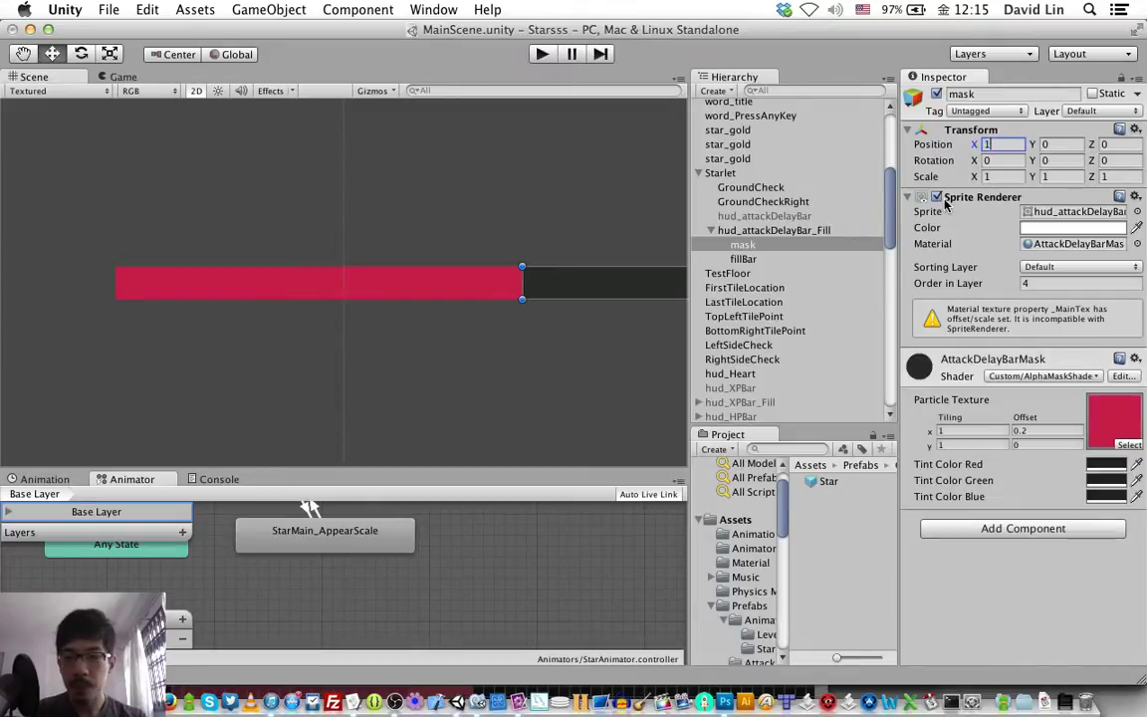
{"action": "key", "text": "BackSpace"}
{"action": "type", "text": "0."}
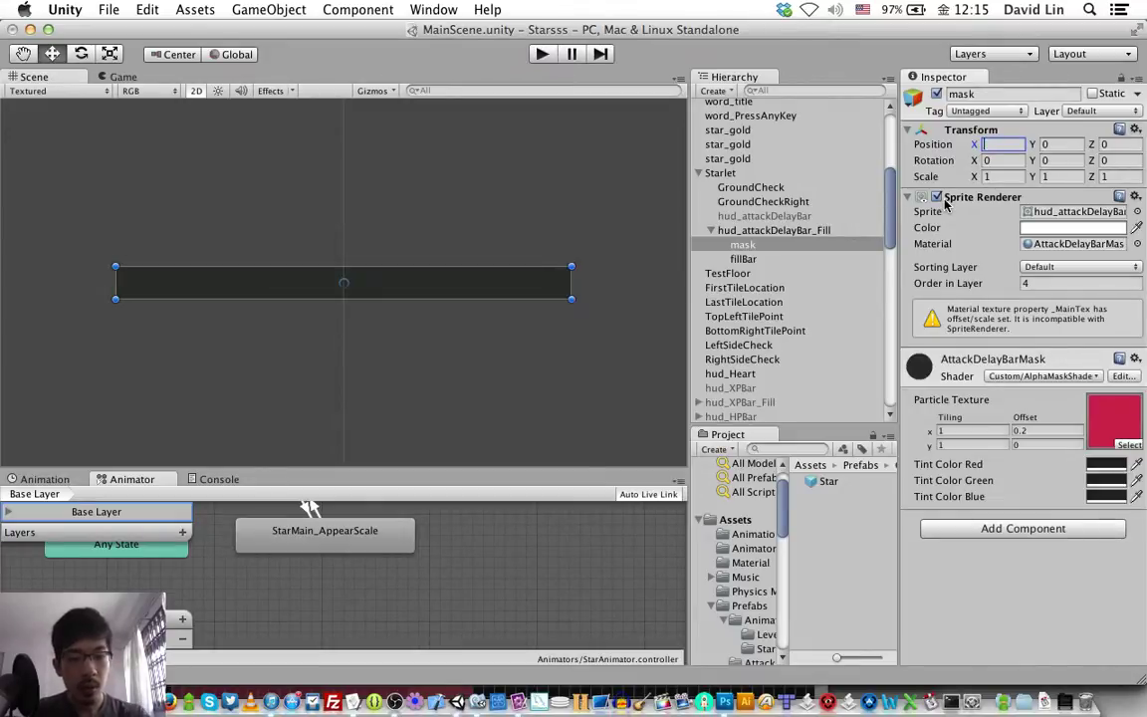
{"action": "type", "text": "056"}
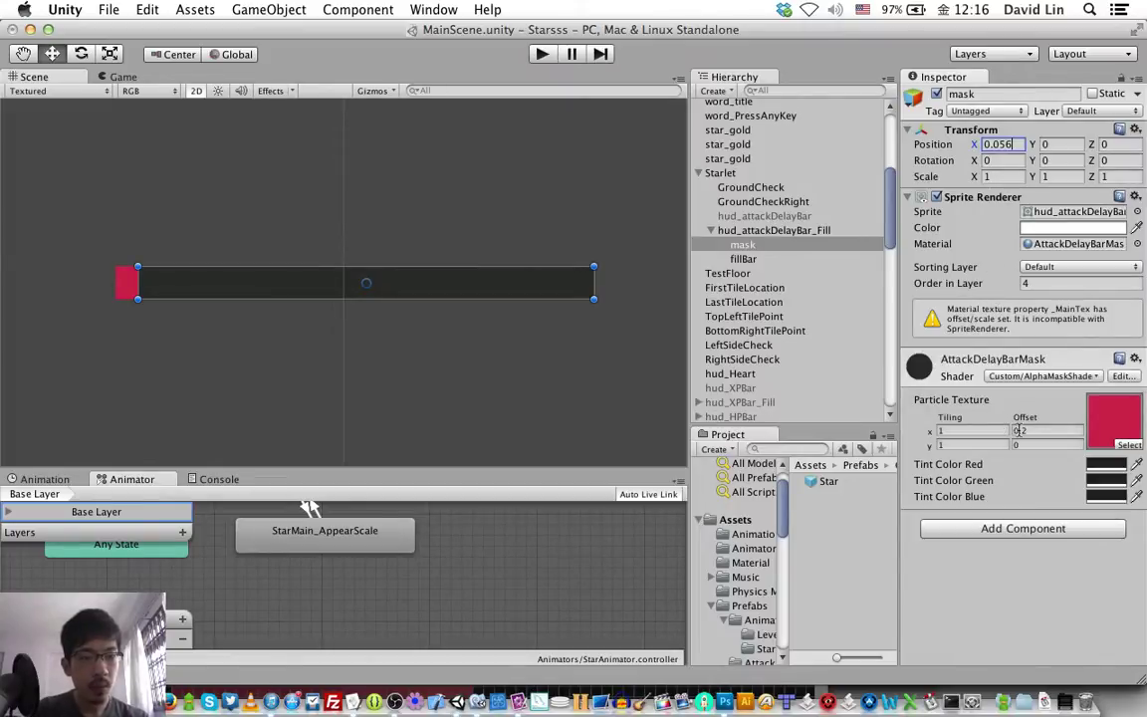
{"action": "left_click", "coordinate": [1035, 432]}
{"action": "type", "text": "0.1"}
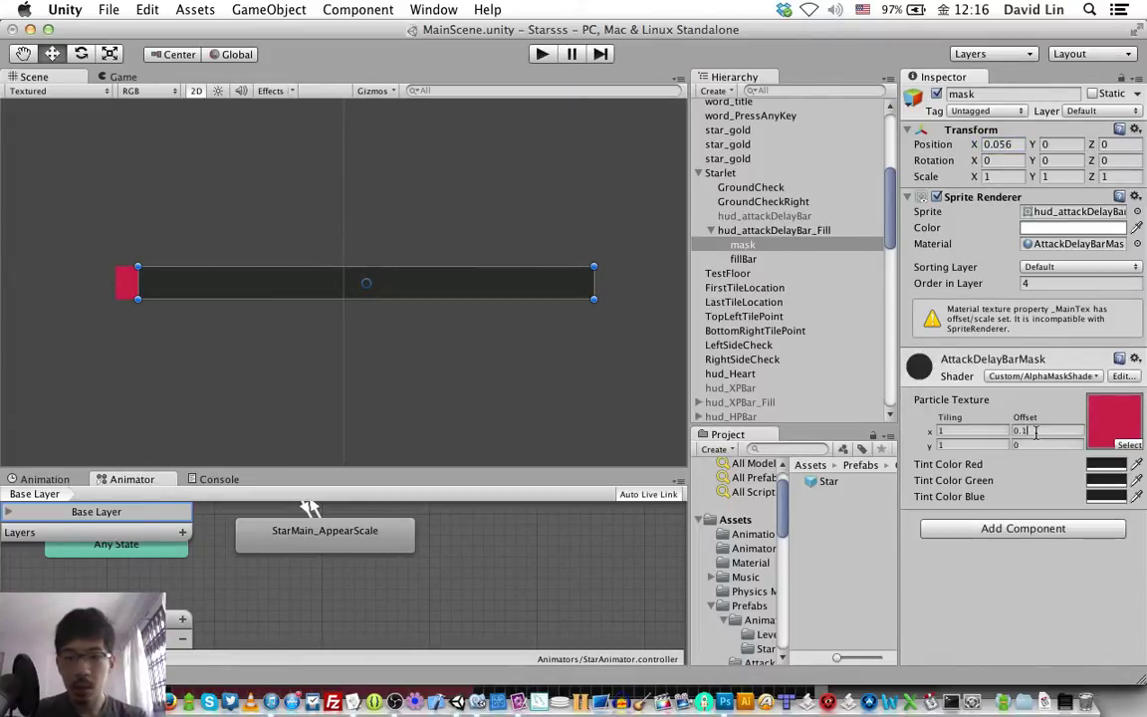
{"action": "left_click", "coordinate": [1015, 143]}
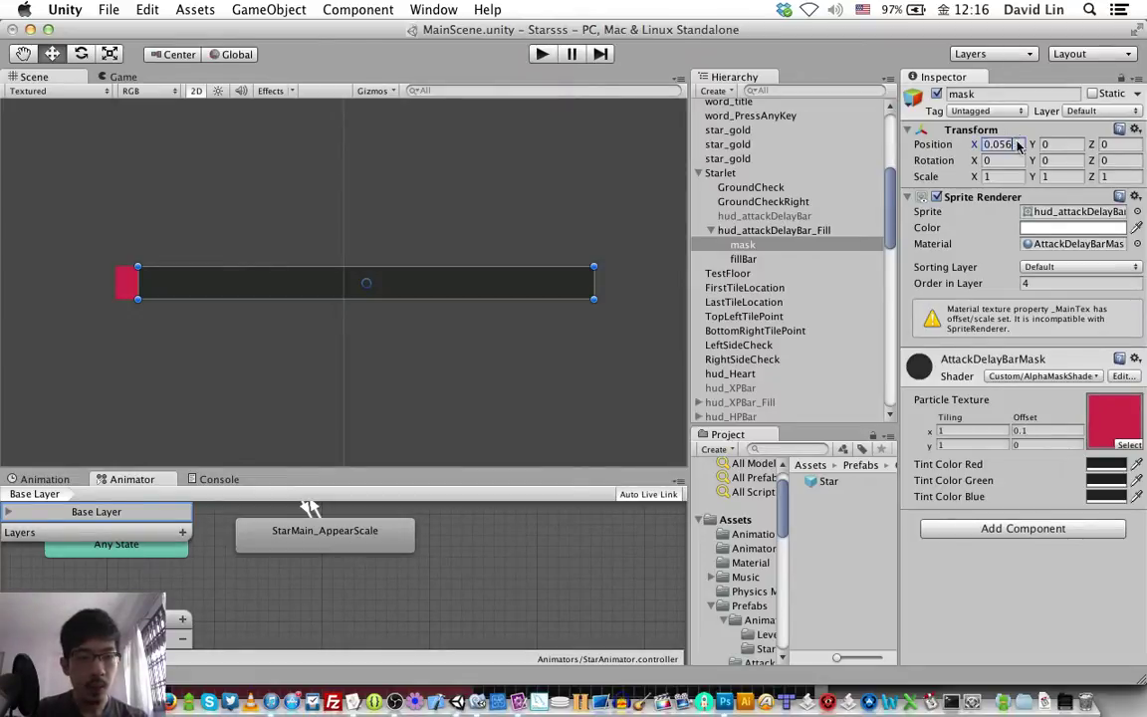
{"action": "type", "text": "0.036"}
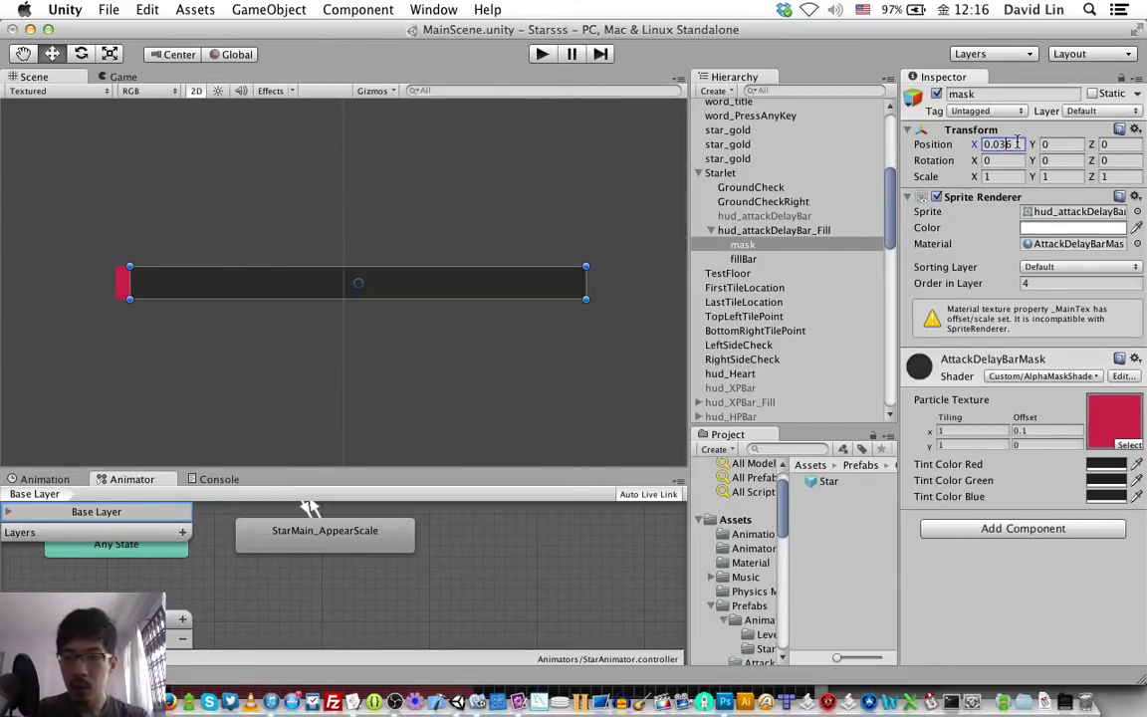
{"action": "type", "text": "0.026"}
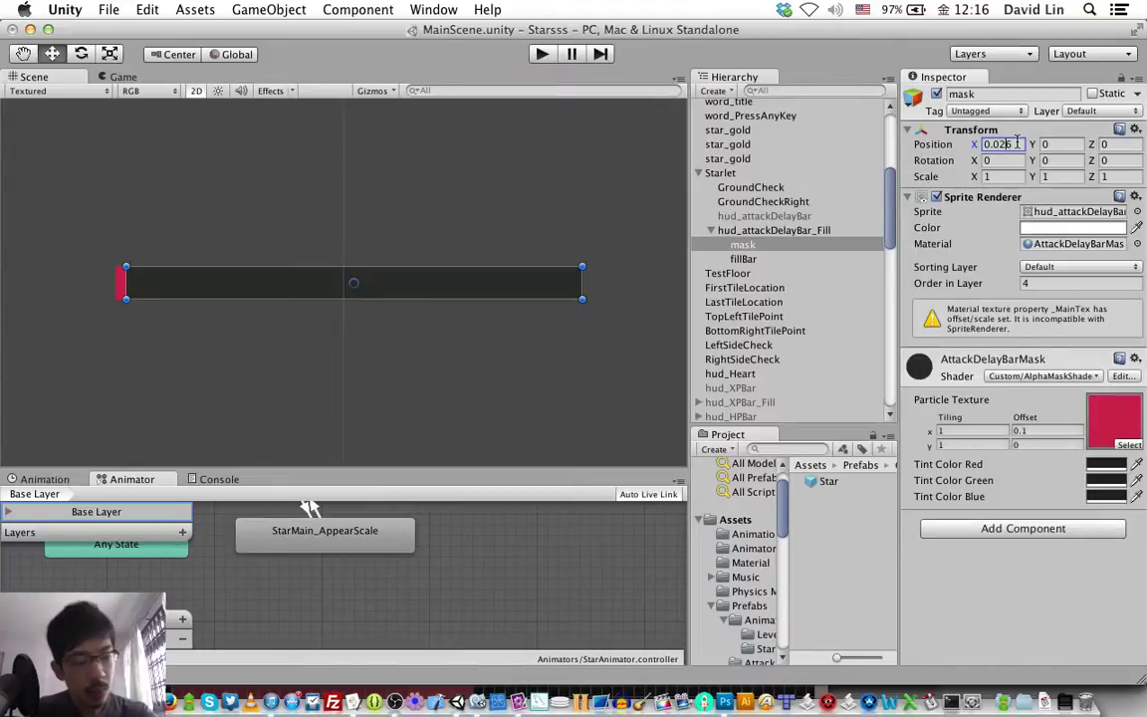
Set the mask material's texture offset X to 0.
{"action": "left_click", "coordinate": [1045, 429]}
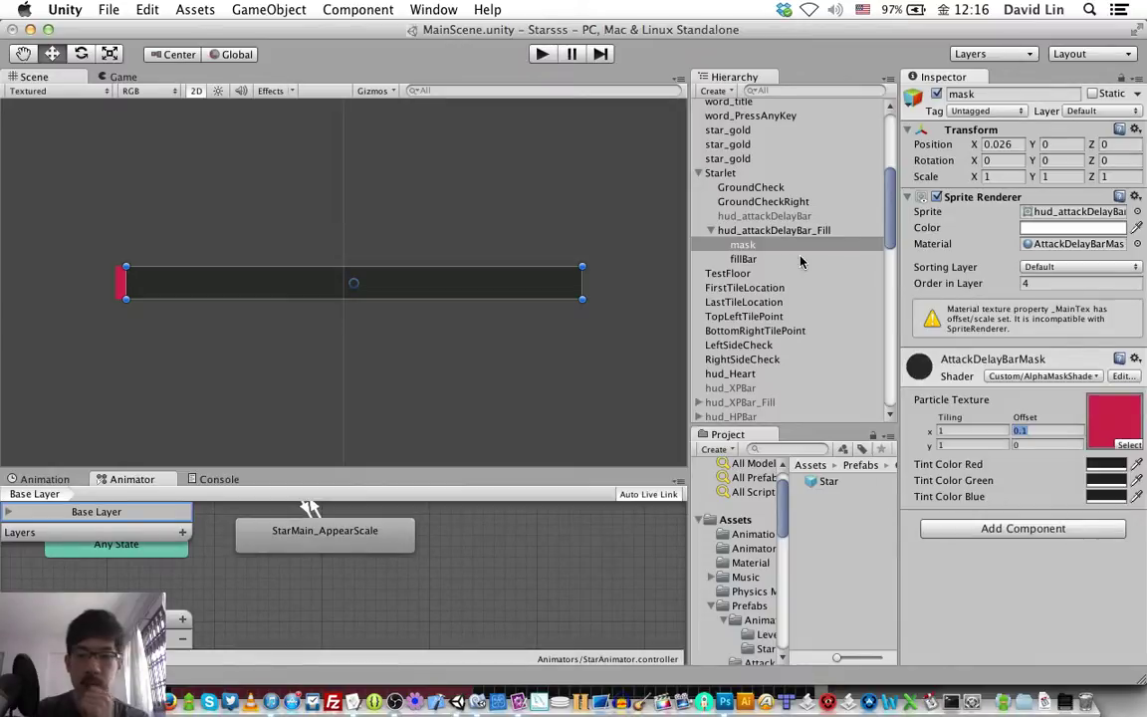
{"action": "type", "text": "0"}
{"action": "key", "text": "Tab"}
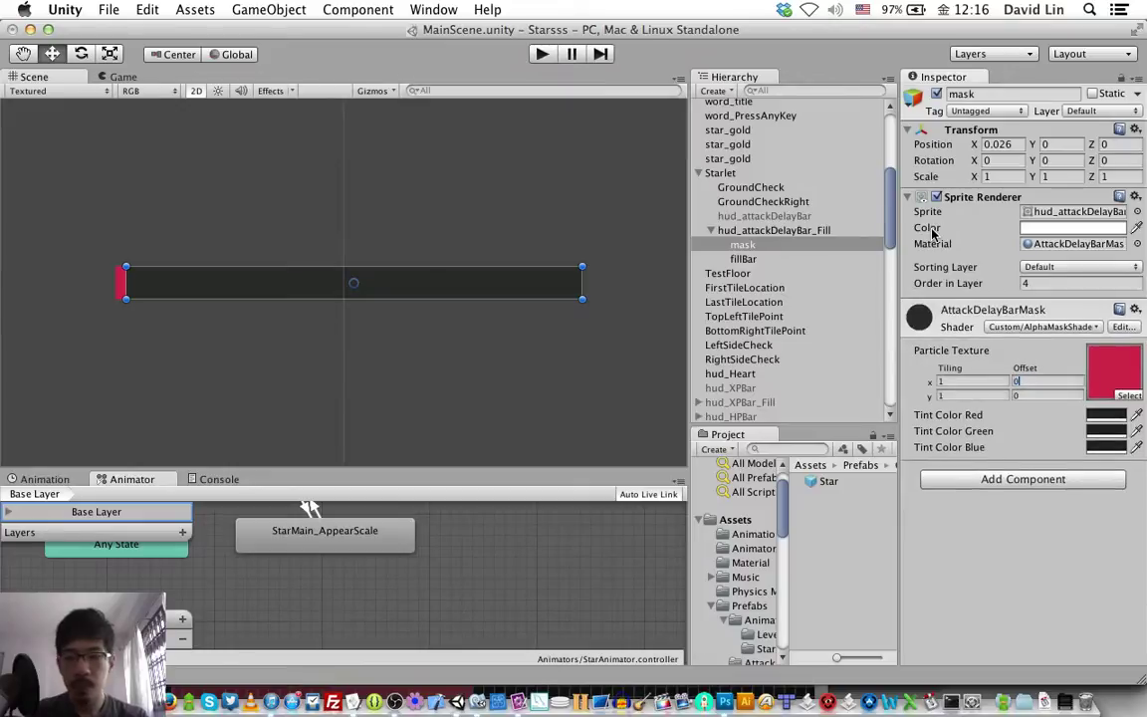
{"action": "left_click", "coordinate": [1014, 146]}
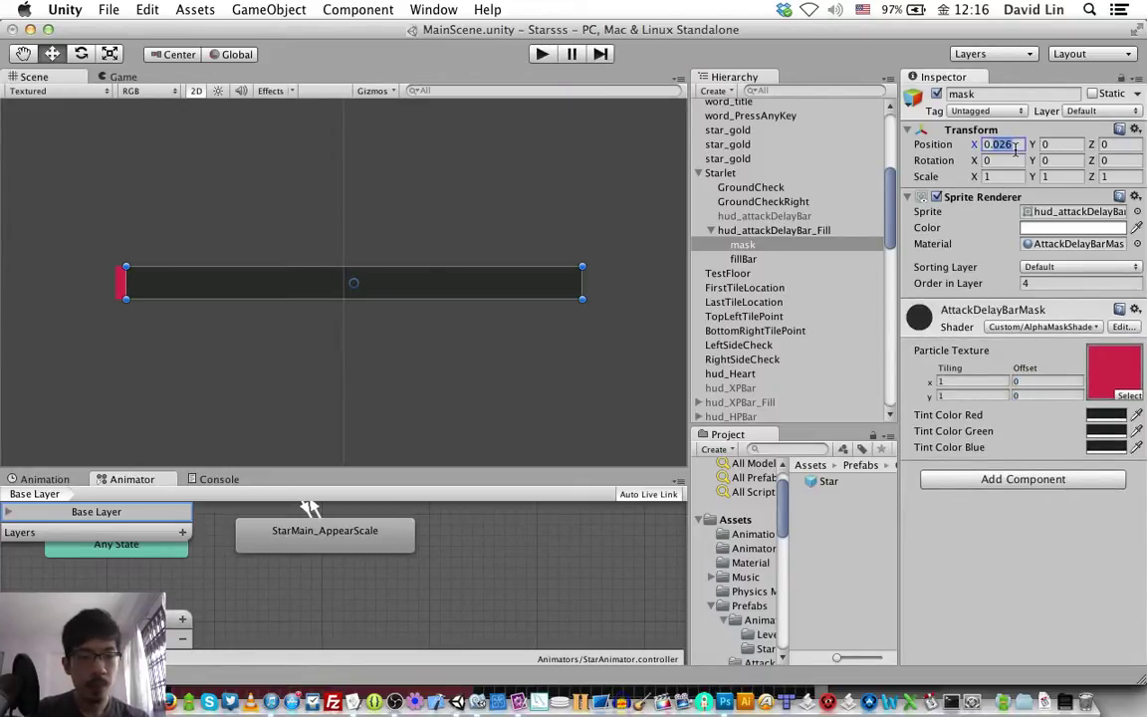
Change hud_attackDelayBar_Fill's Increment XBy from 0.0056 to 0.0046 and save the scene.
{"action": "left_click", "coordinate": [754, 232]}
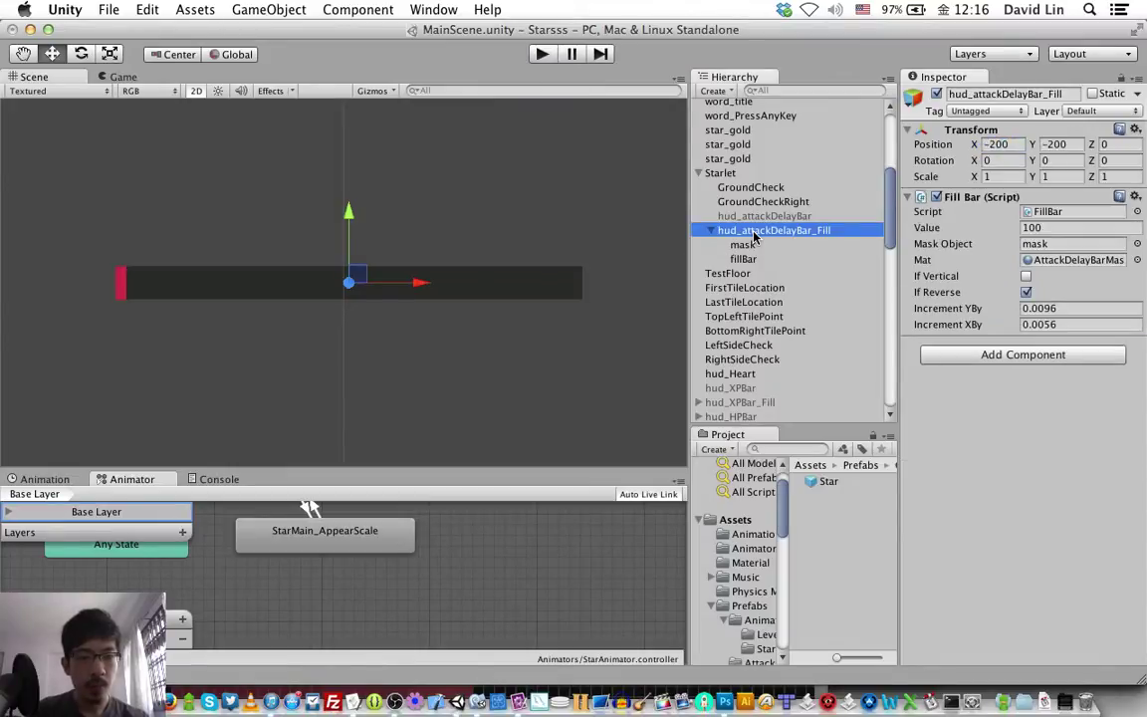
{"action": "key", "text": "super+s"}
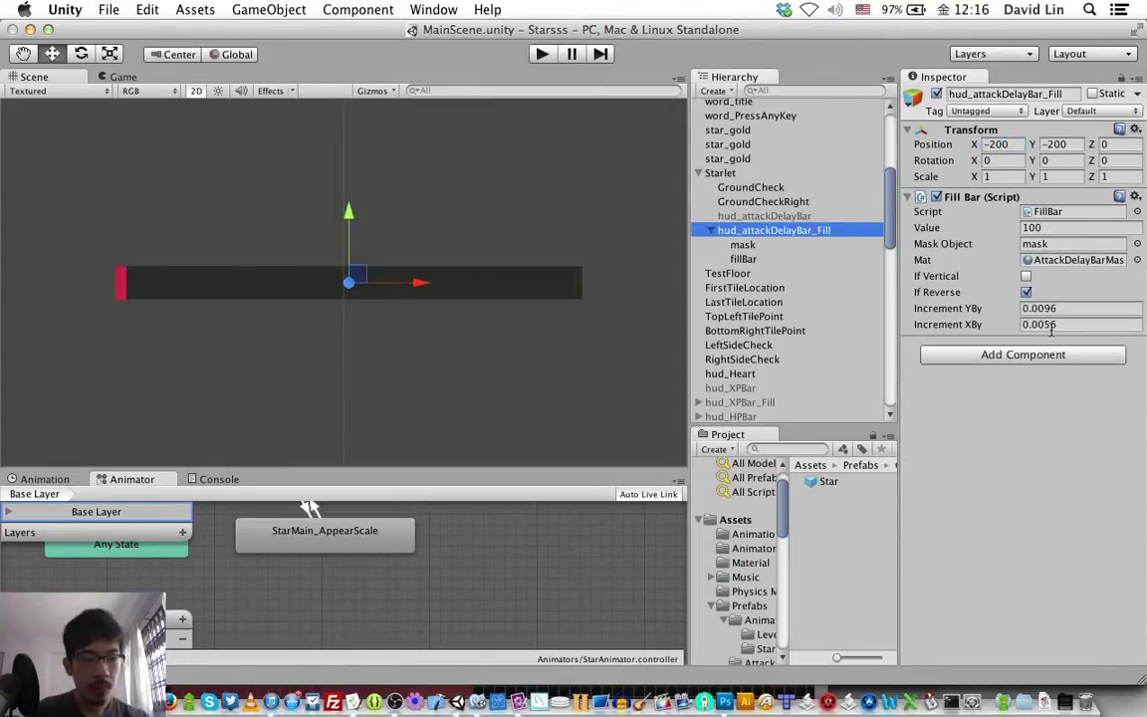
{"action": "left_click", "coordinate": [1051, 328]}
{"action": "left_click", "coordinate": [1051, 332]}
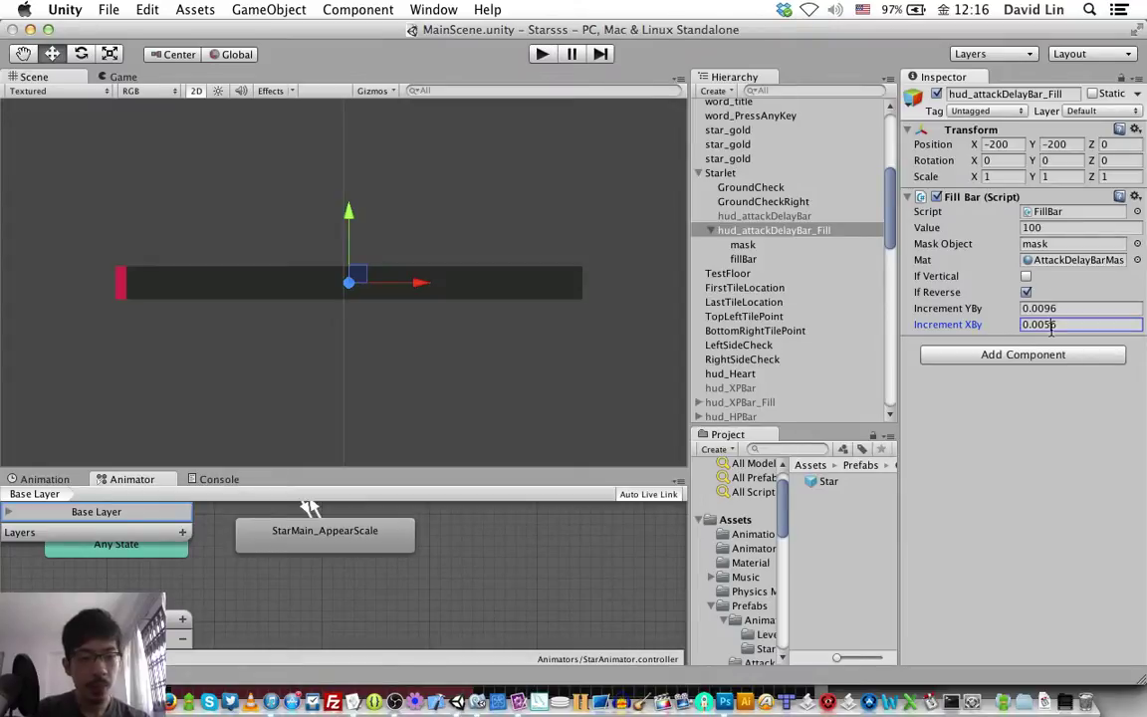
{"action": "key", "text": "BackSpace"}
{"action": "type", "text": "4"}
{"action": "key", "text": "Return"}
{"action": "key", "text": "super+s"}
{"action": "key", "text": "super+Tab"}
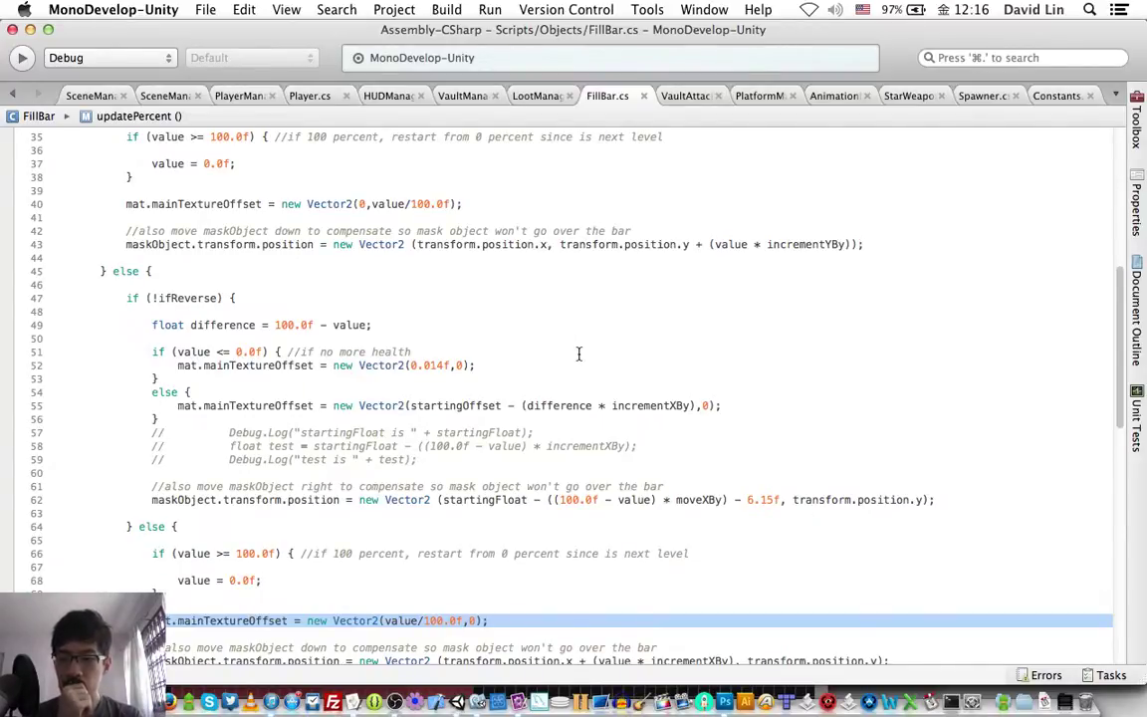
Read through FillBar.cs's updatePercent and resetPercent offset code, highlighting line 71.
{"action": "scroll", "coordinate": [579, 354], "scroll_direction": "up", "scroll_amount": 3}
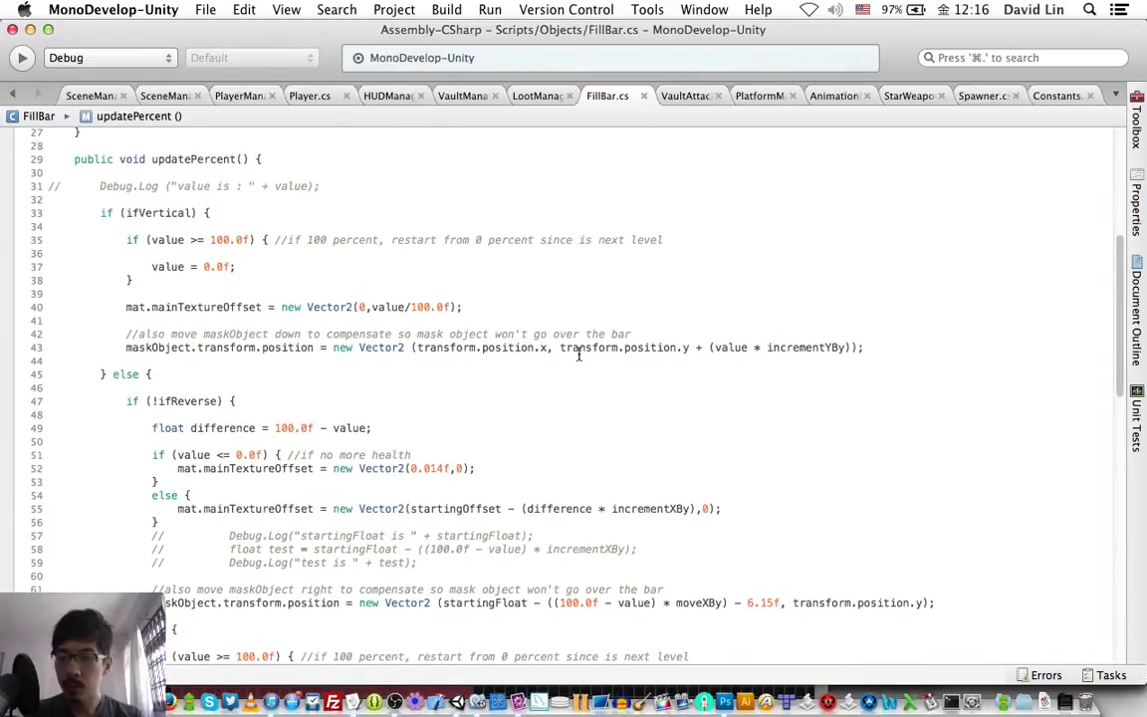
{"action": "scroll", "coordinate": [578, 354], "scroll_direction": "down", "scroll_amount": 2}
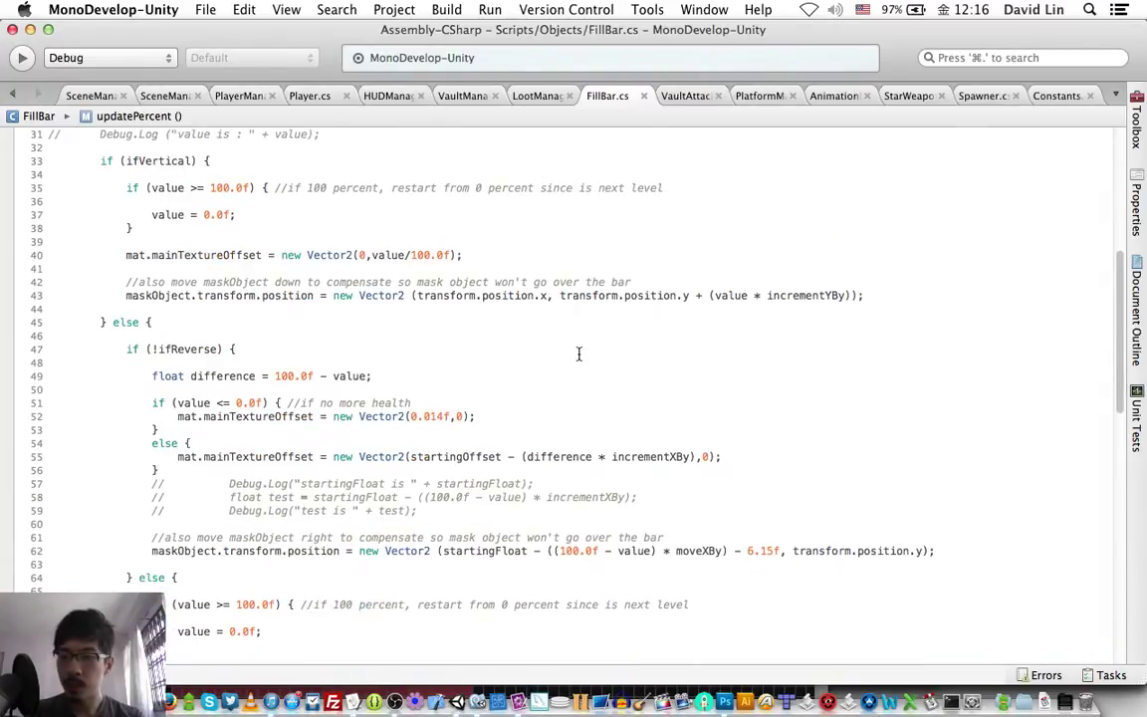
{"action": "scroll", "coordinate": [579, 353], "scroll_direction": "down", "scroll_amount": 8}
{"action": "triple_click", "coordinate": [578, 355]}
{"action": "scroll", "coordinate": [579, 355], "scroll_direction": "down", "scroll_amount": 3}
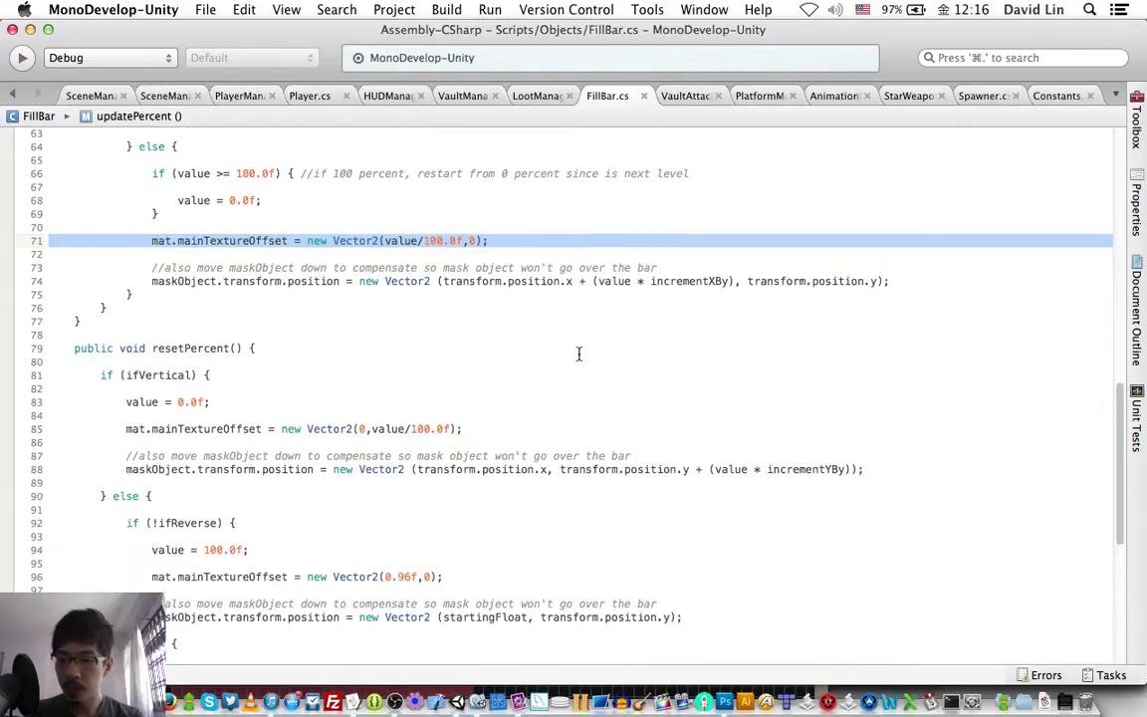
{"action": "scroll", "coordinate": [579, 353], "scroll_direction": "down", "scroll_amount": 2}
{"action": "scroll", "coordinate": [578, 354], "scroll_direction": "down", "scroll_amount": 2}
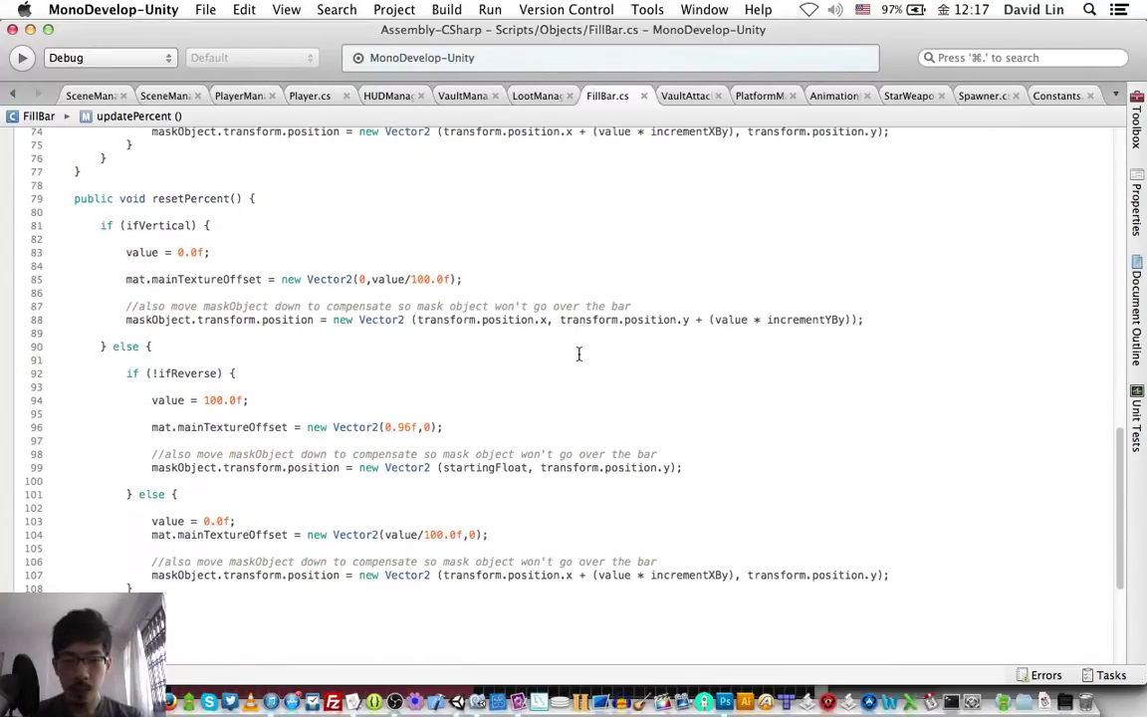
{"action": "scroll", "coordinate": [578, 353], "scroll_direction": "down", "scroll_amount": 3}
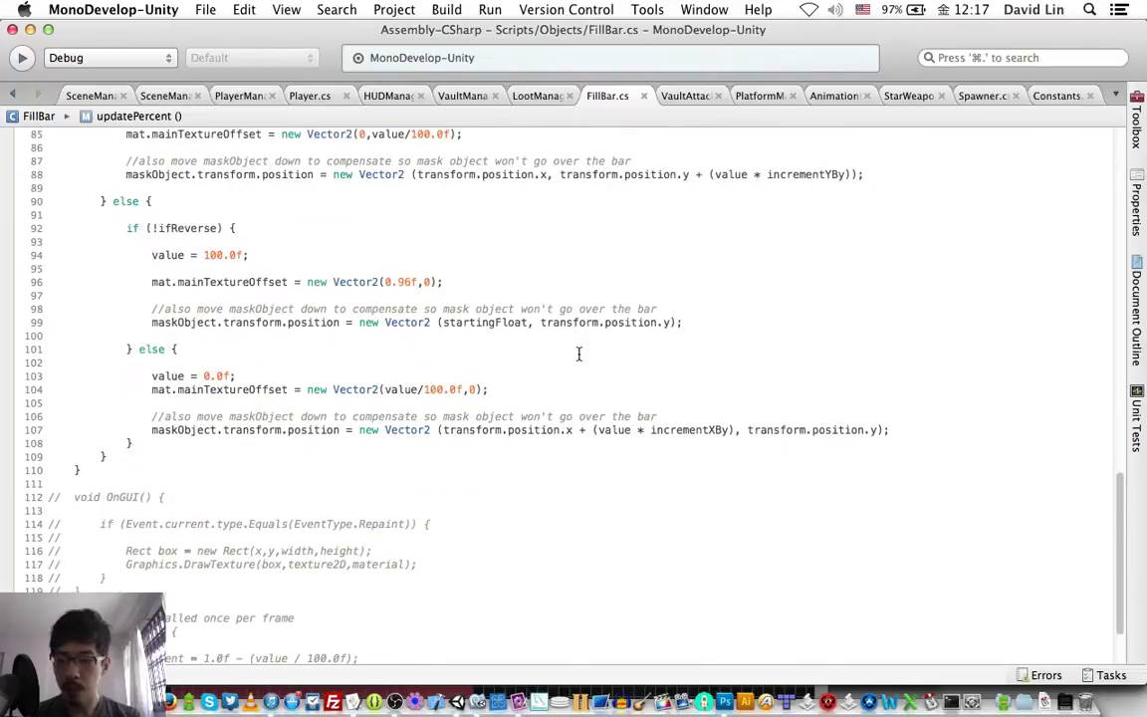
{"action": "scroll", "coordinate": [579, 353], "scroll_direction": "up", "scroll_amount": 6}
{"action": "scroll", "coordinate": [579, 353], "scroll_direction": "up", "scroll_amount": 4}
{"action": "scroll", "coordinate": [578, 353], "scroll_direction": "up", "scroll_amount": 4}
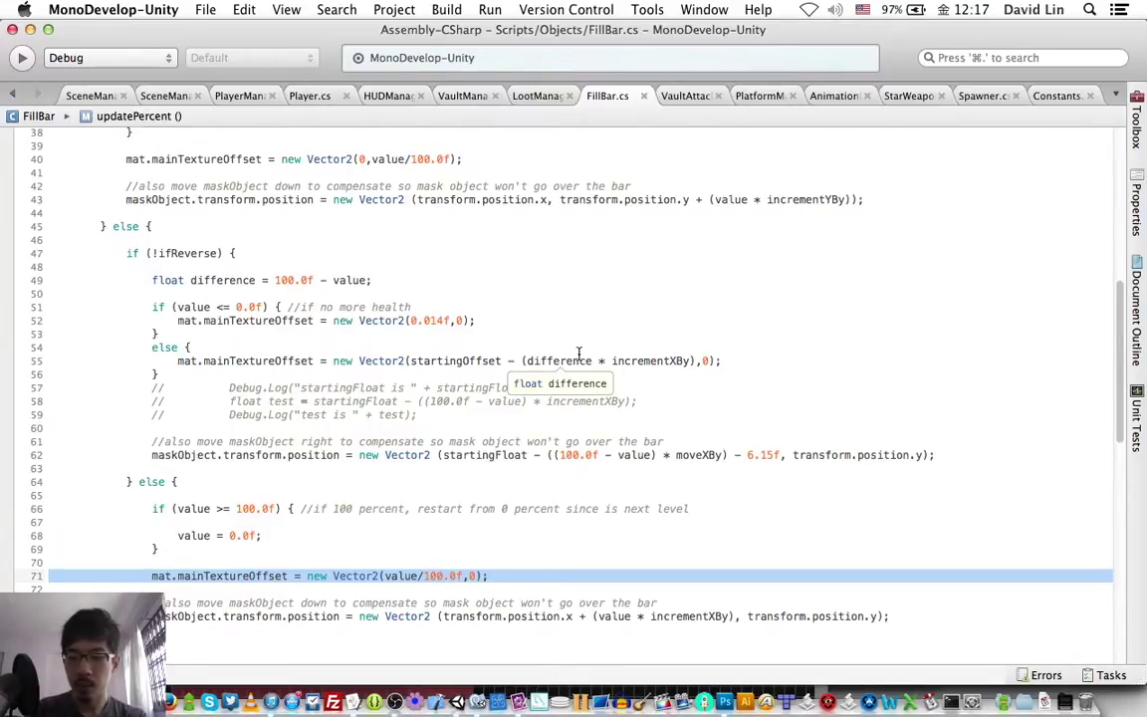
{"action": "key", "text": "super+Tab"}
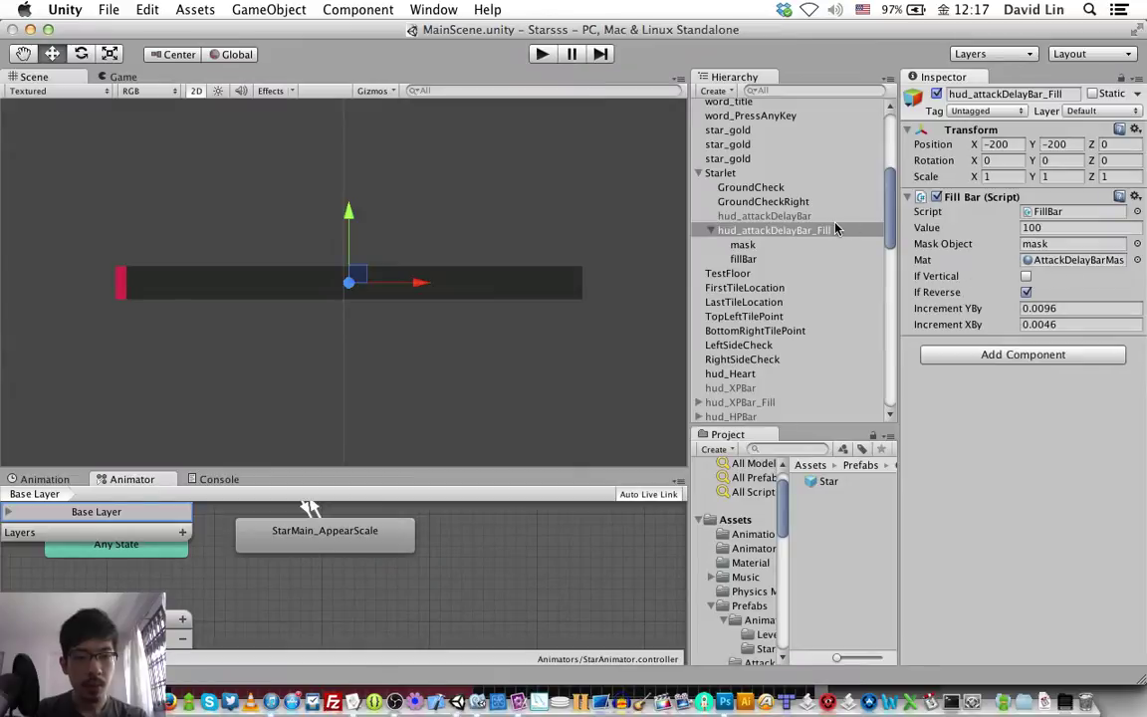
Set the AttackDelayBarMask material's x offset on the mask to 0.2.
{"action": "left_click", "coordinate": [744, 245]}
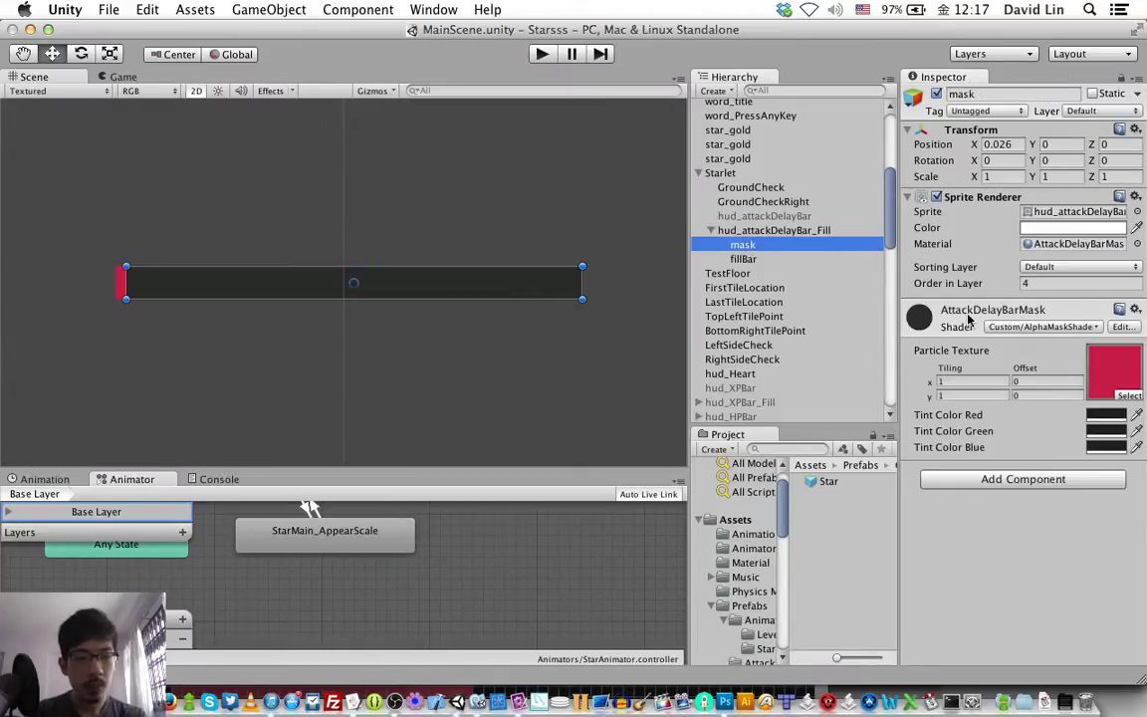
{"action": "left_click", "coordinate": [1029, 381]}
{"action": "type", "text": ".1"}
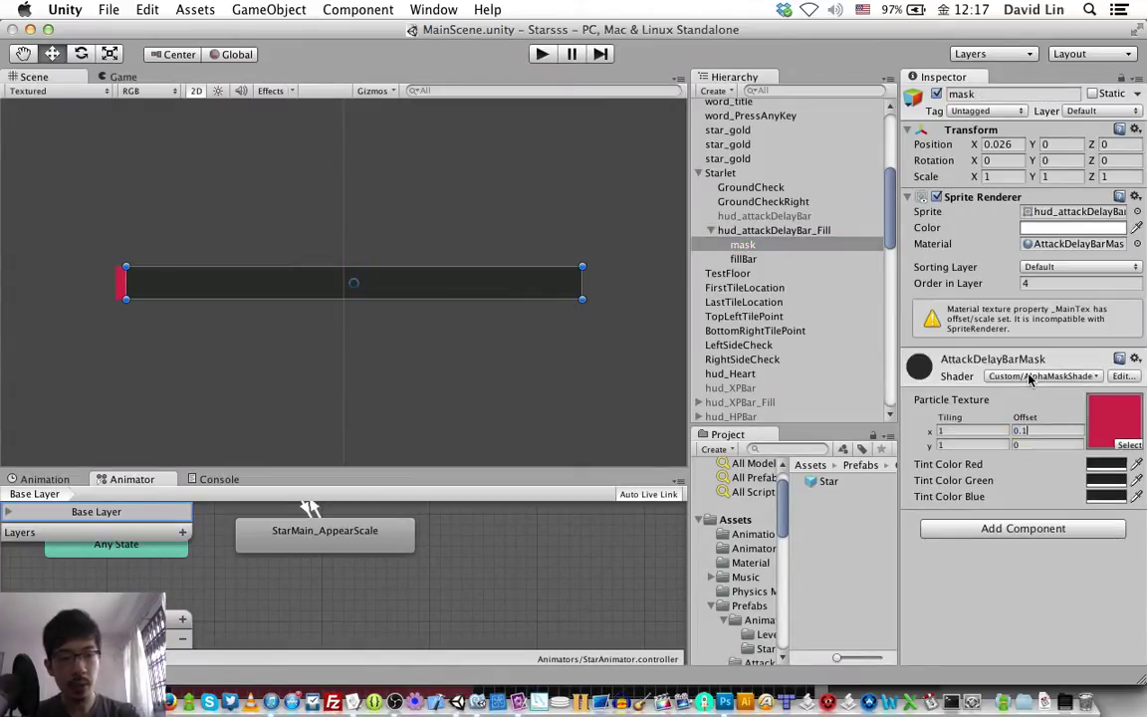
{"action": "type", "text": "0.01"}
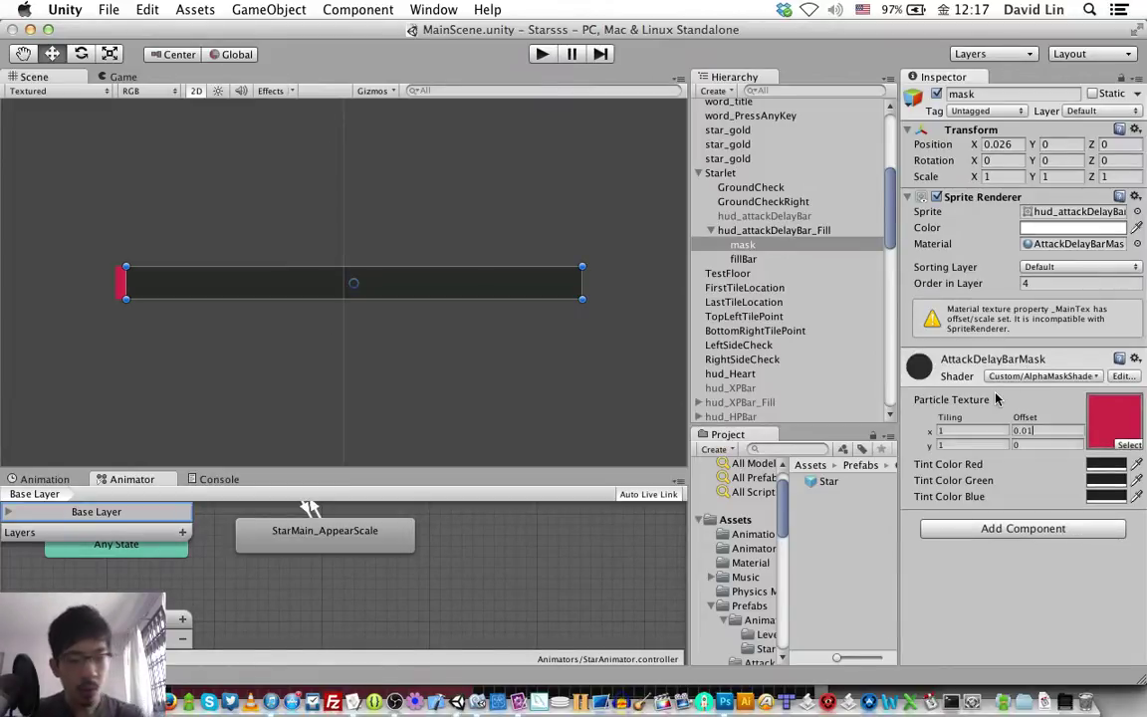
{"action": "key", "text": "BackSpace"}
{"action": "key", "text": "BackSpace"}
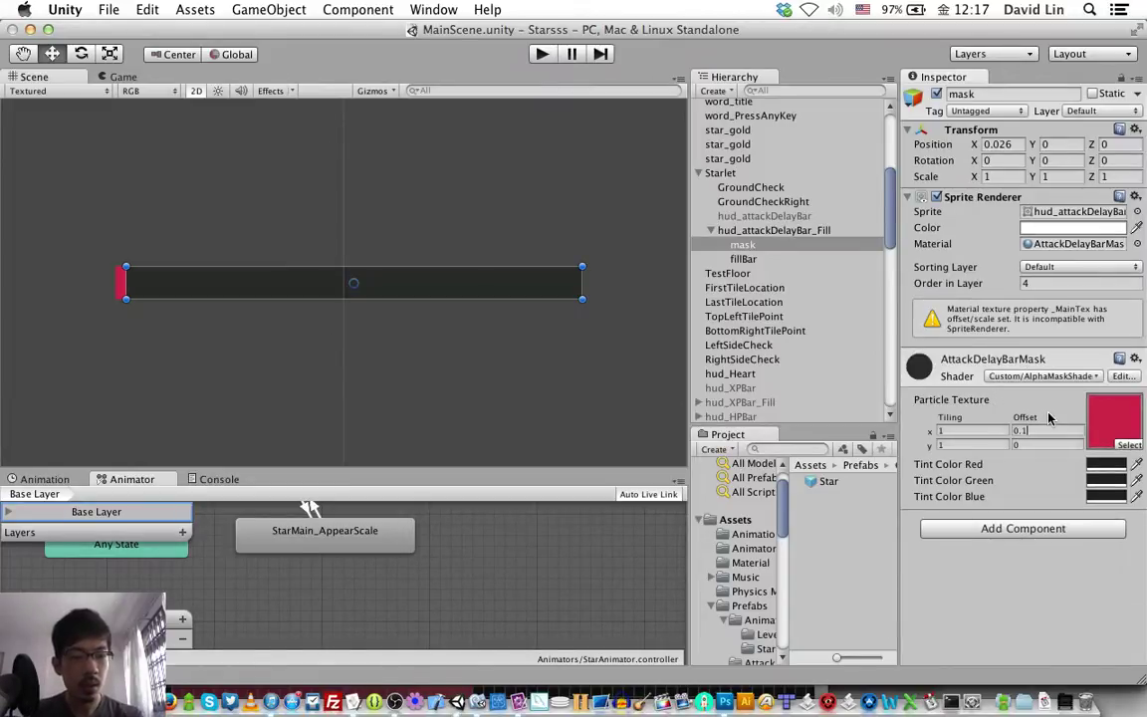
{"action": "type", "text": "2"}
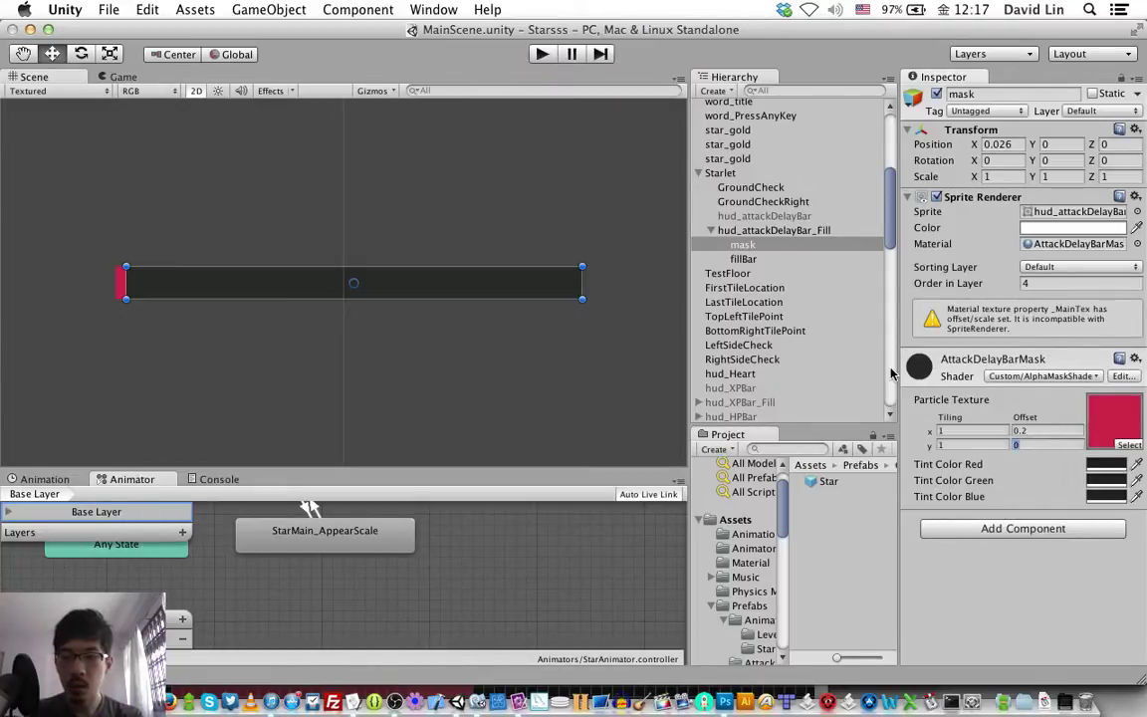
{"action": "key", "text": "Tab"}
{"action": "left_click", "coordinate": [1015, 430]}
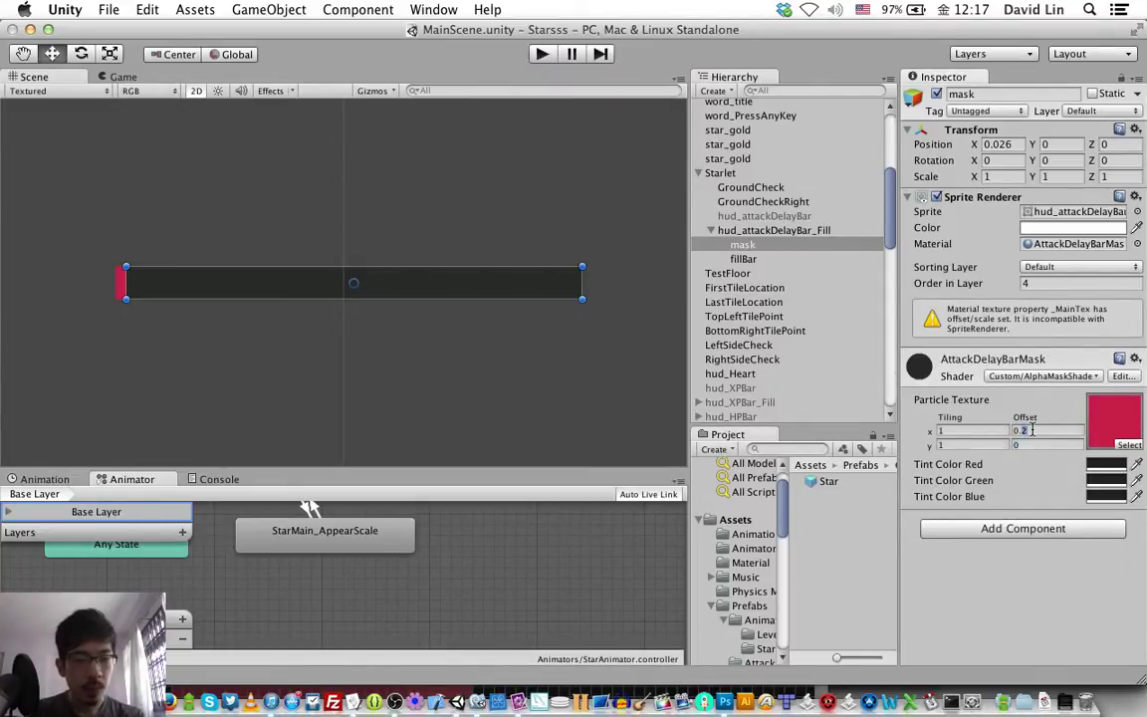
Move the mask to Transform Position X 0.096.
{"action": "left_click", "coordinate": [1002, 147]}
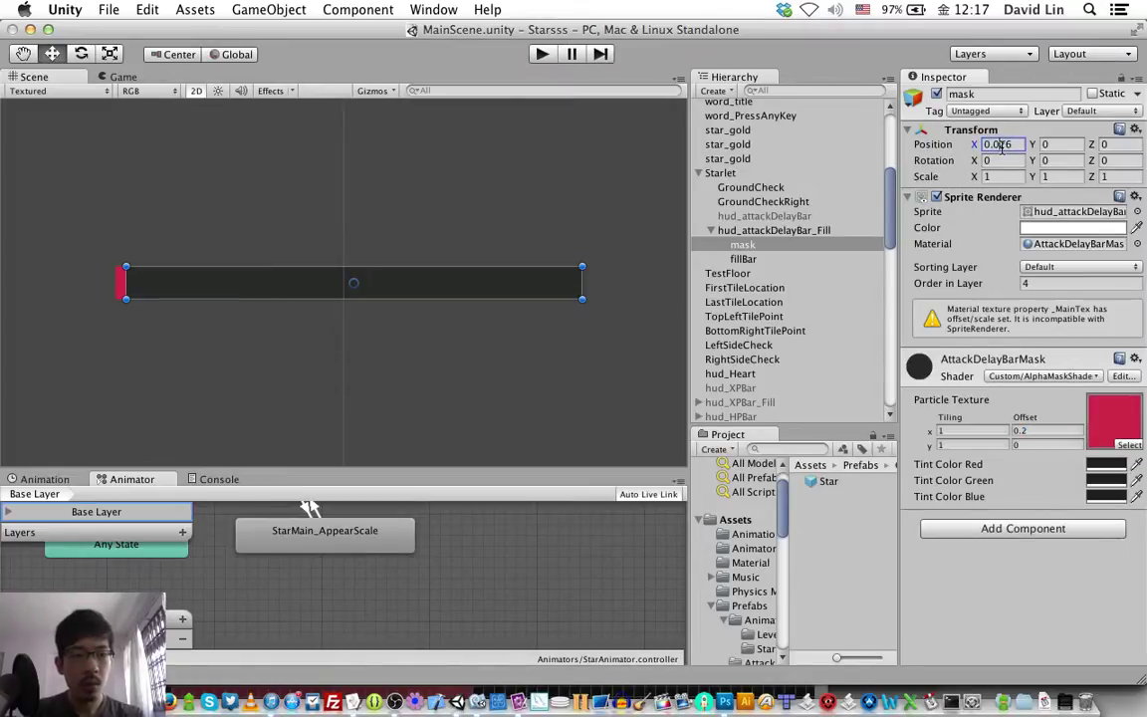
{"action": "type", "text": "3"}
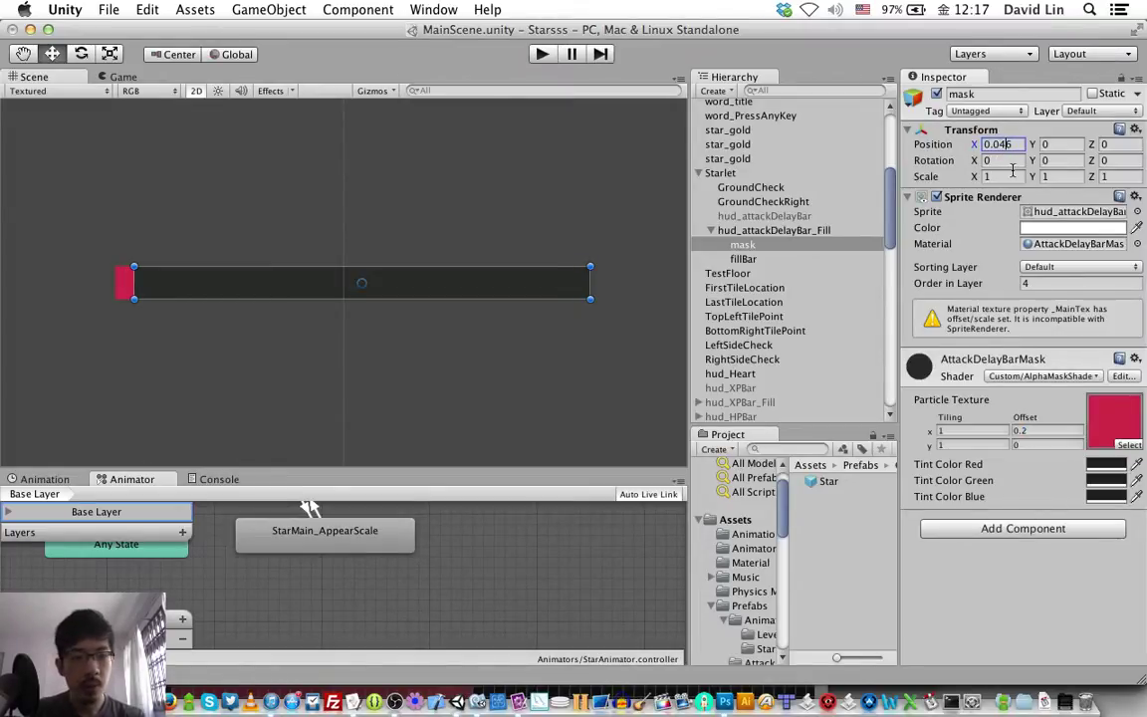
{"action": "type", "text": "2"}
{"action": "type", "text": "1"}
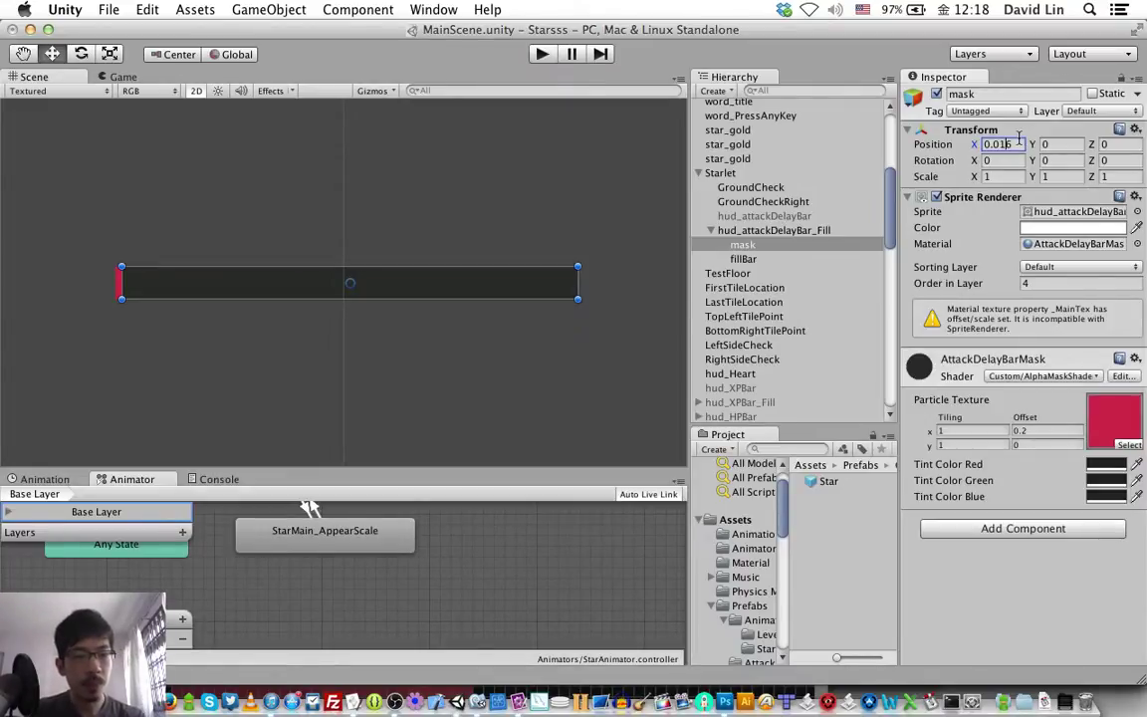
{"action": "type", "text": "3"}
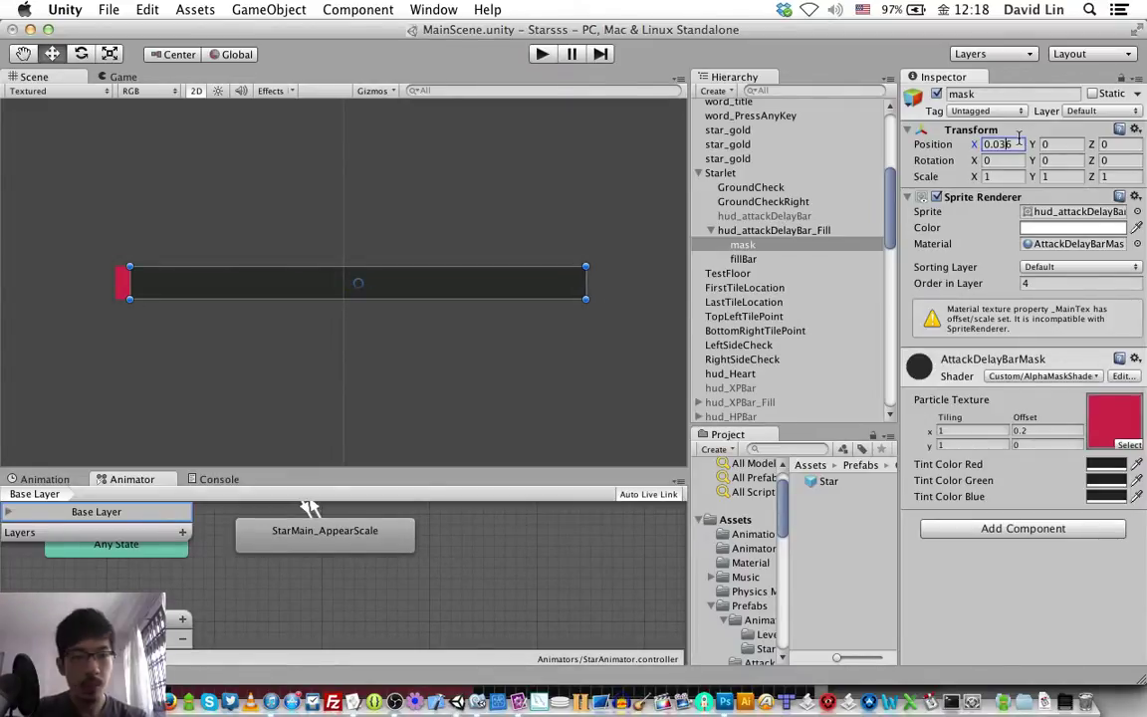
{"action": "key", "text": "BackSpace"}
{"action": "type", "text": "5"}
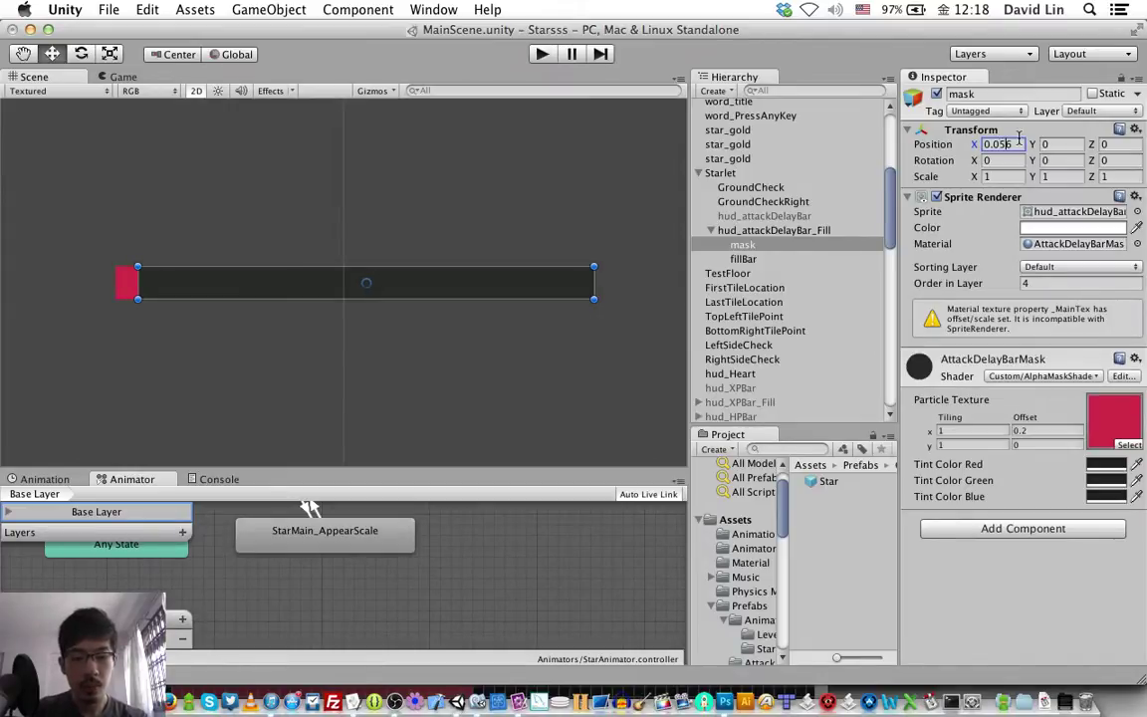
{"action": "key", "text": "BackSpace"}
{"action": "type", "text": "9"}
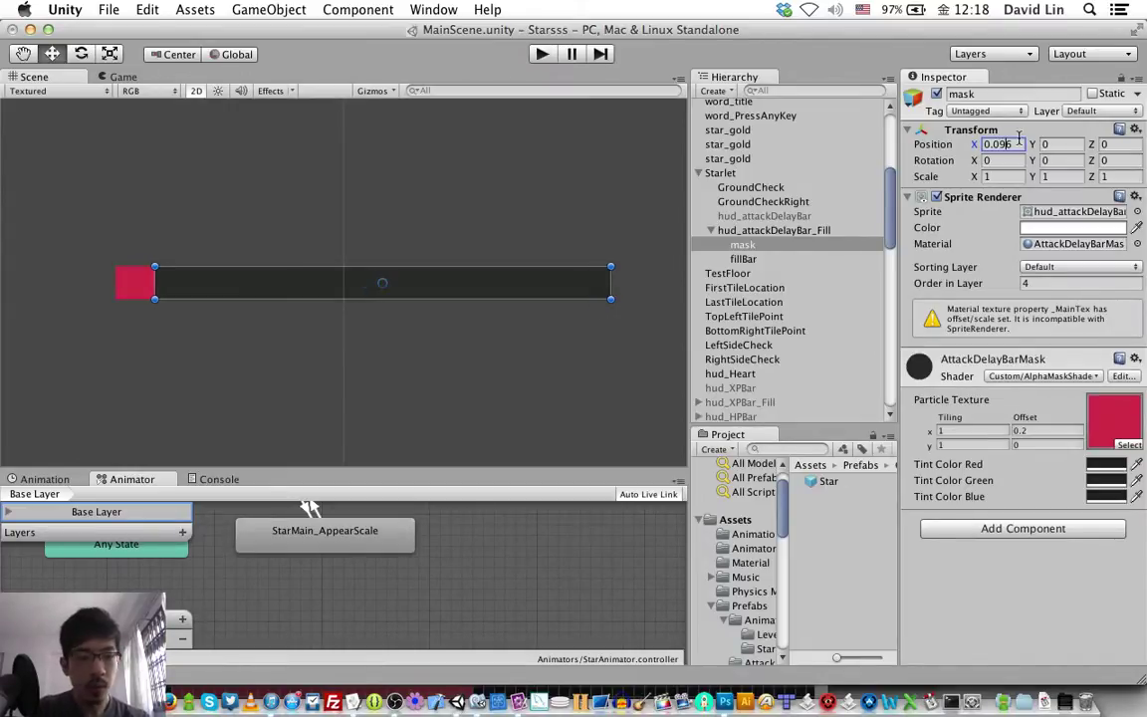
{"action": "left_click", "coordinate": [1039, 430]}
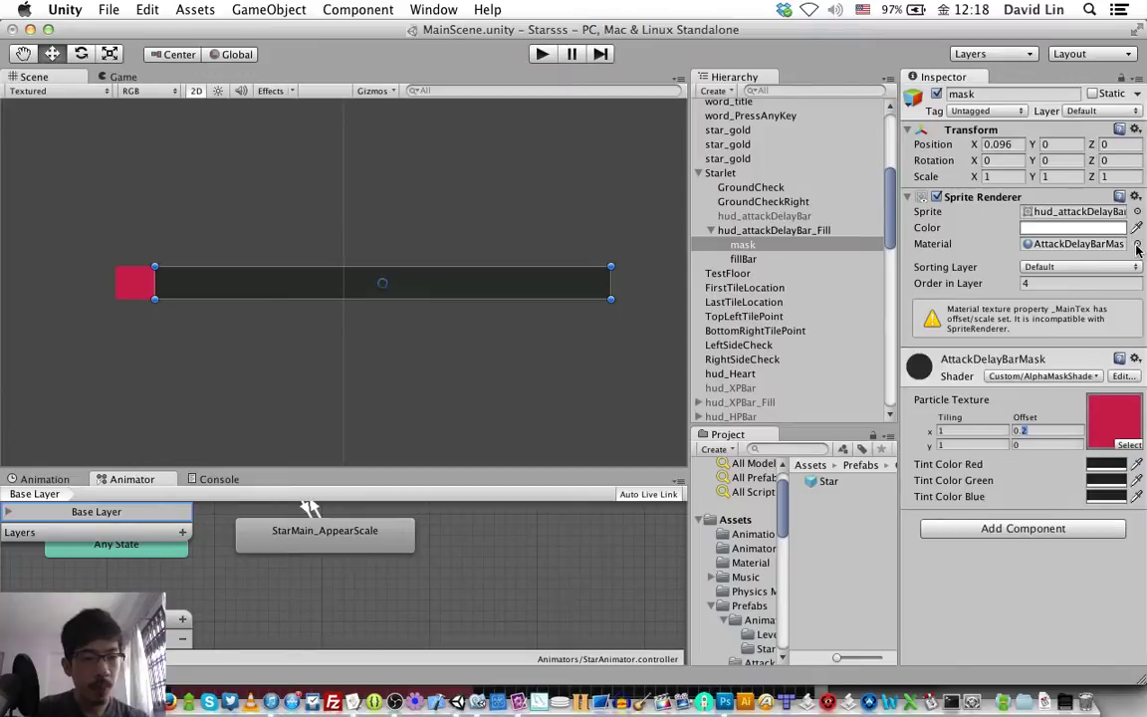
Compare the AttackDelayBarMask, AbilityXPBarMask and HPBarMask materials in Assets/Material.
{"action": "left_click", "coordinate": [749, 564]}
{"action": "left_click", "coordinate": [862, 511]}
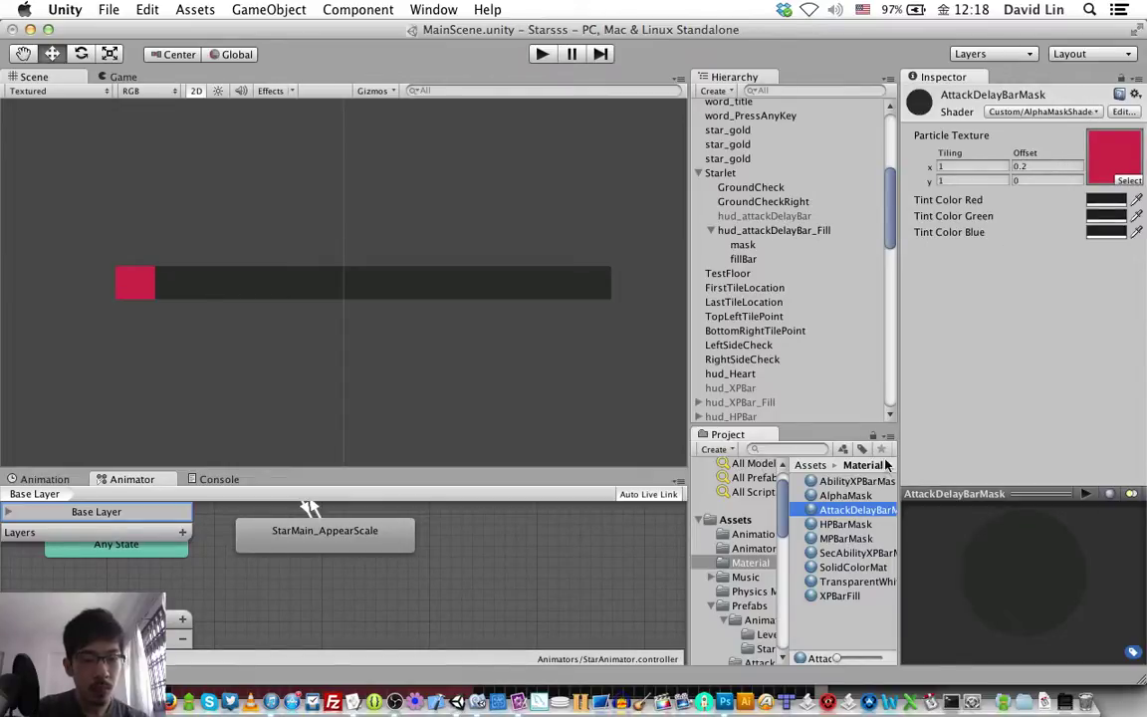
{"action": "left_click", "coordinate": [858, 482]}
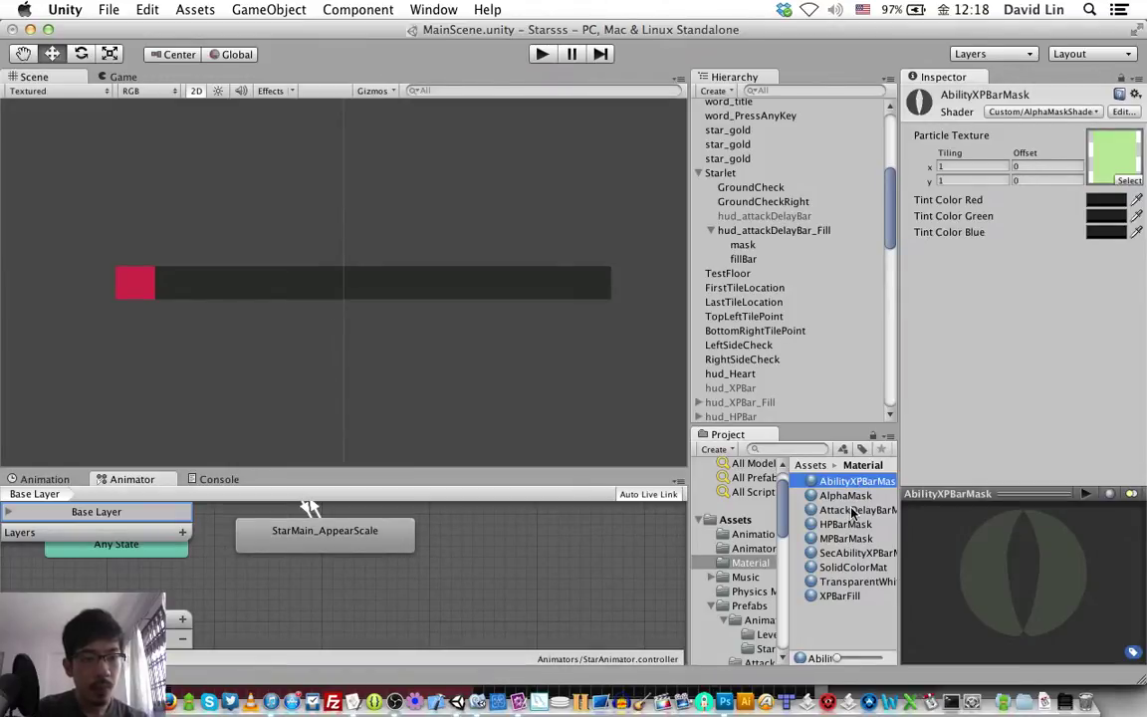
{"action": "left_click", "coordinate": [846, 525]}
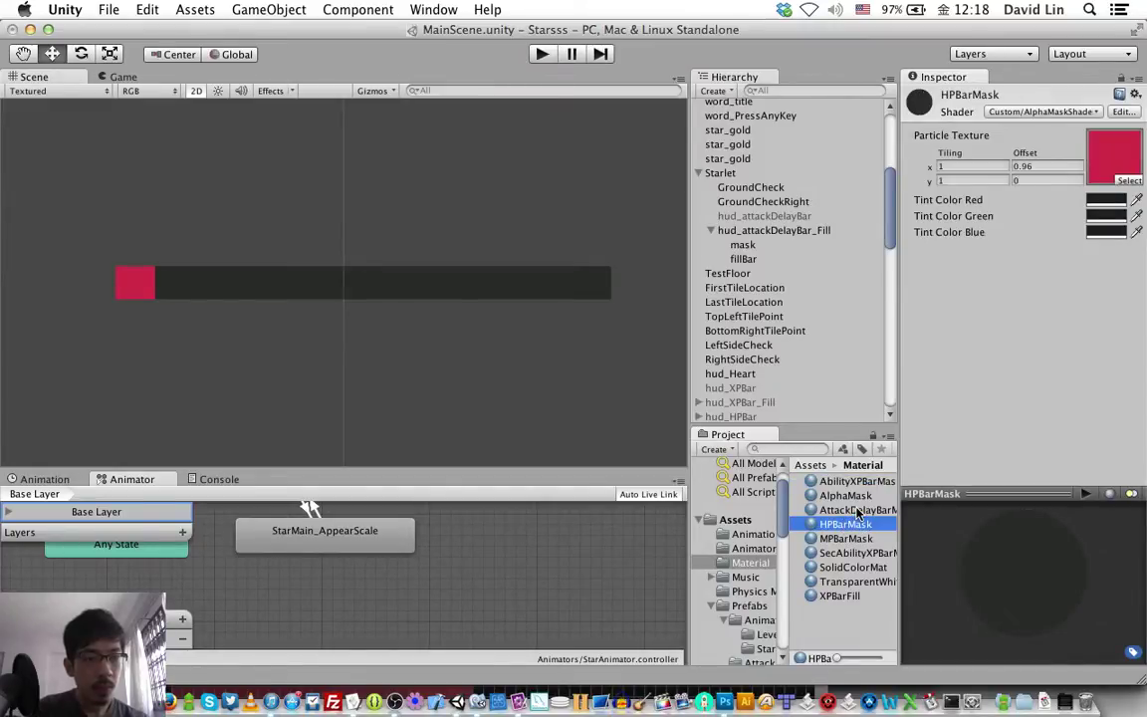
{"action": "left_click", "coordinate": [857, 510]}
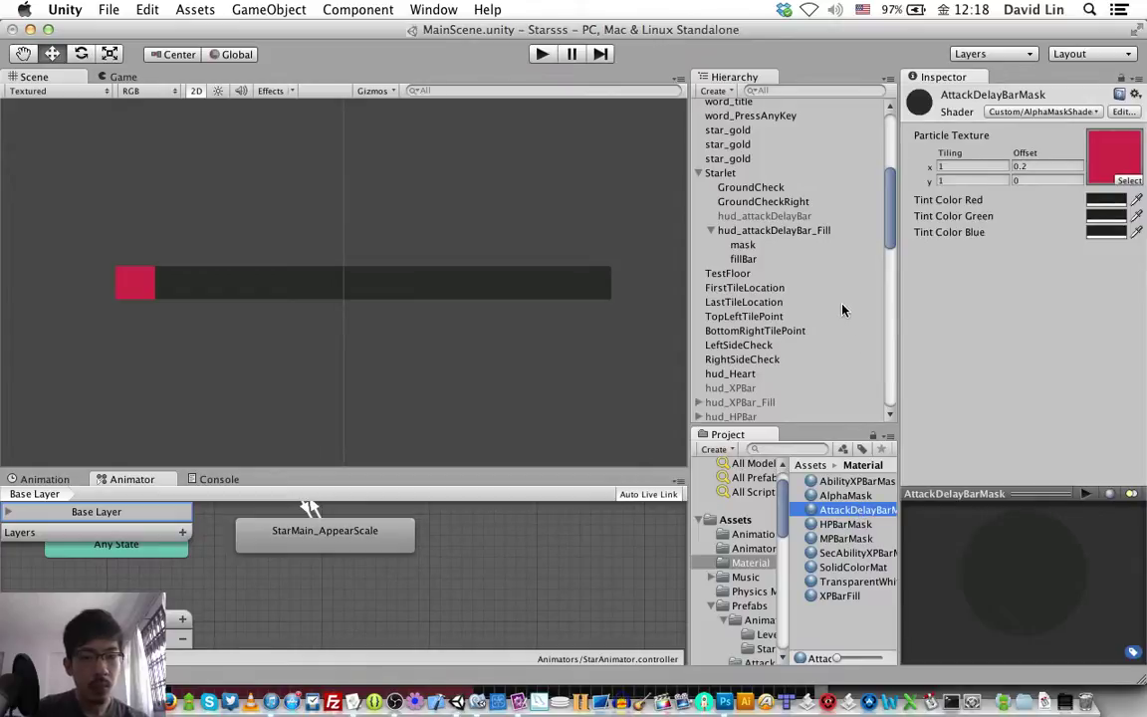
Inspect hud_primaryAbilityXPBar_Fill's Fill Bar settings, showing Increment XBy 0.0066.
{"action": "scroll", "coordinate": [811, 281], "scroll_direction": "down", "scroll_amount": 10}
{"action": "scroll", "coordinate": [811, 281], "scroll_direction": "down", "scroll_amount": 3}
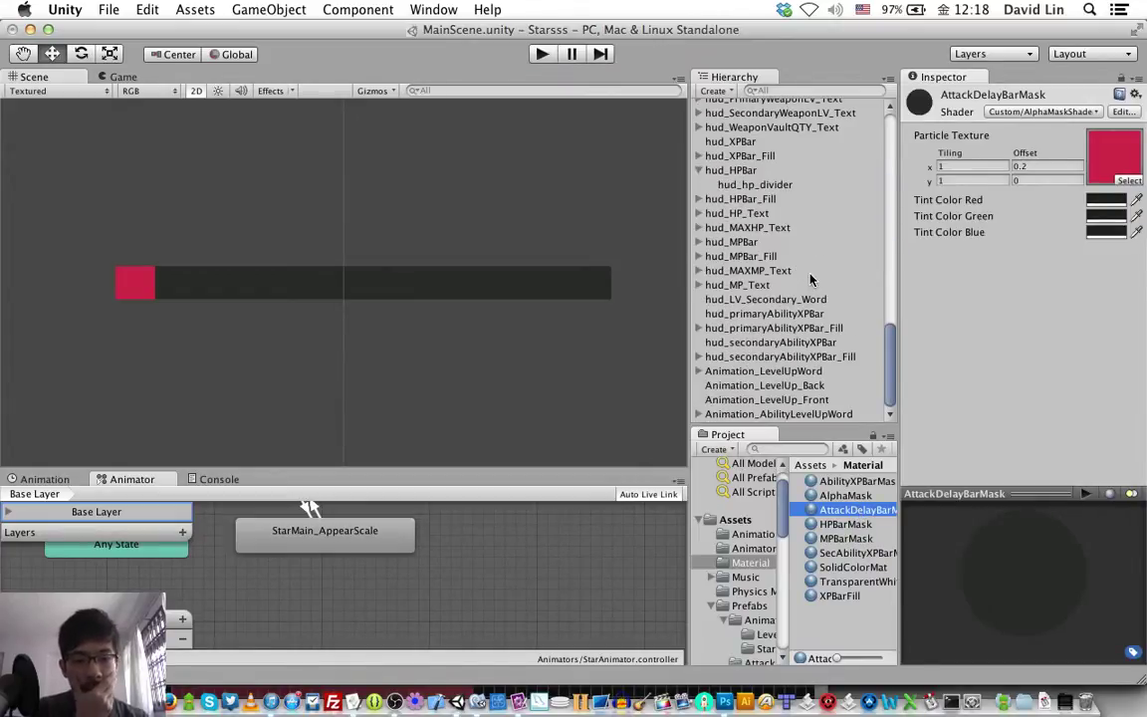
{"action": "left_click", "coordinate": [792, 329]}
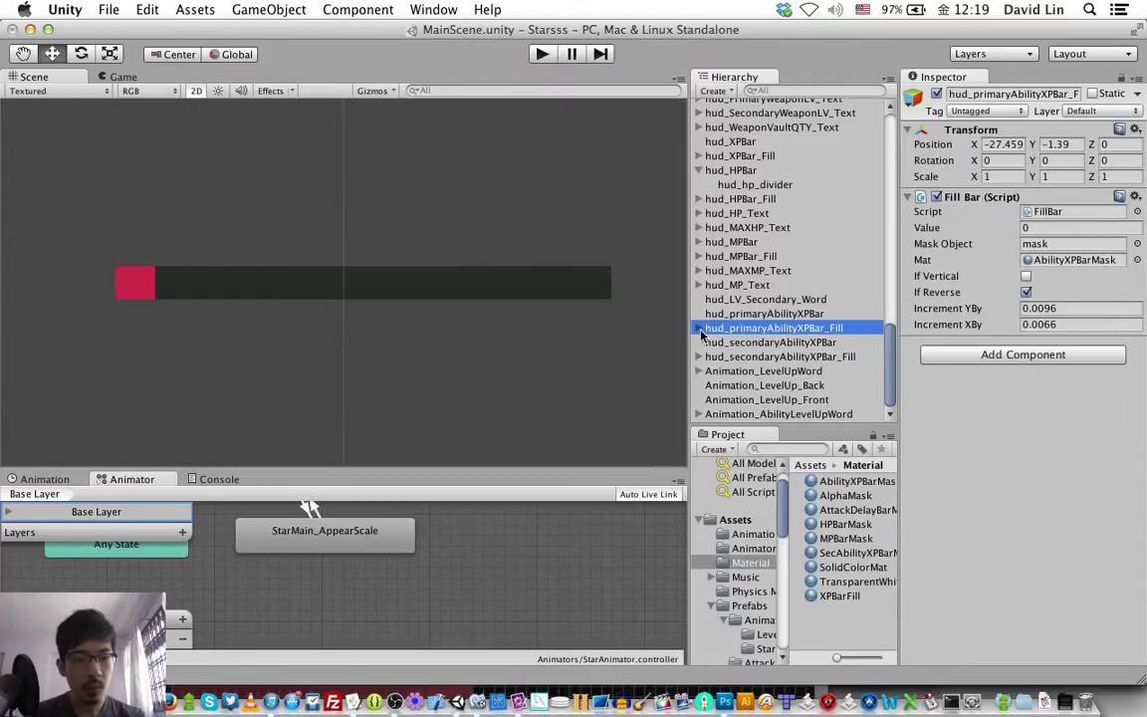
Set hud_attackDelayBar_Fill's Fill Bar Value to 0.
{"action": "scroll", "coordinate": [758, 297], "scroll_direction": "up", "scroll_amount": 5}
{"action": "scroll", "coordinate": [758, 297], "scroll_direction": "up", "scroll_amount": 5}
{"action": "scroll", "coordinate": [758, 297], "scroll_direction": "up", "scroll_amount": 3}
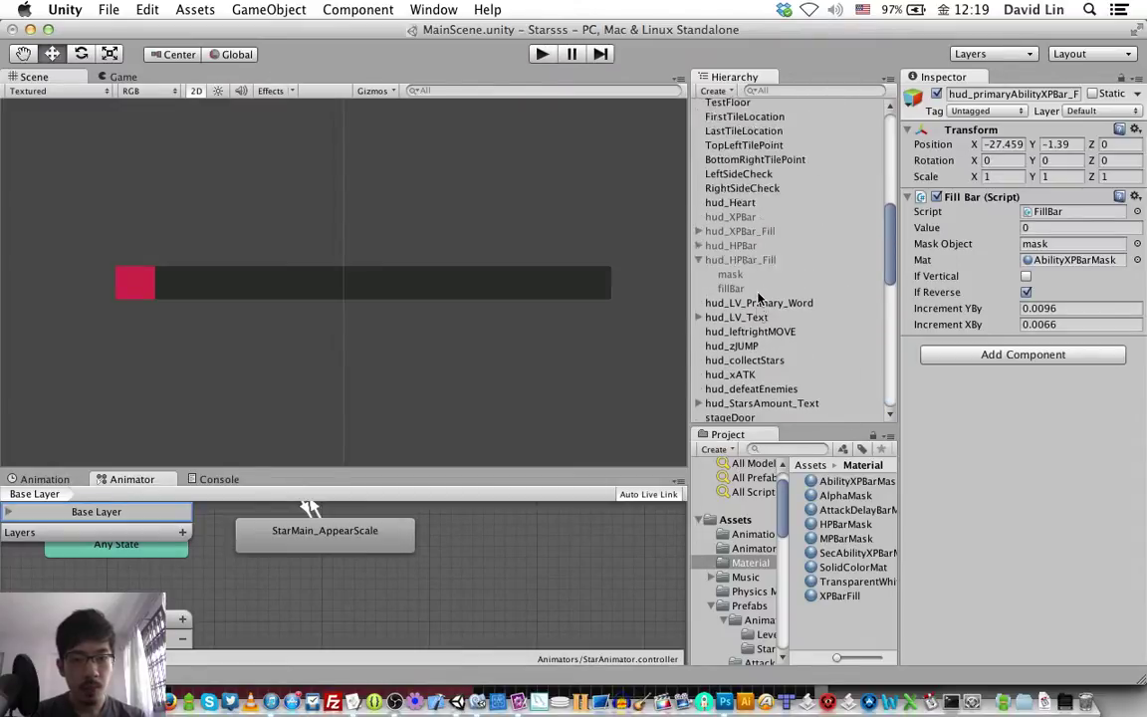
{"action": "scroll", "coordinate": [762, 299], "scroll_direction": "up", "scroll_amount": 2}
{"action": "scroll", "coordinate": [772, 306], "scroll_direction": "up", "scroll_amount": 5}
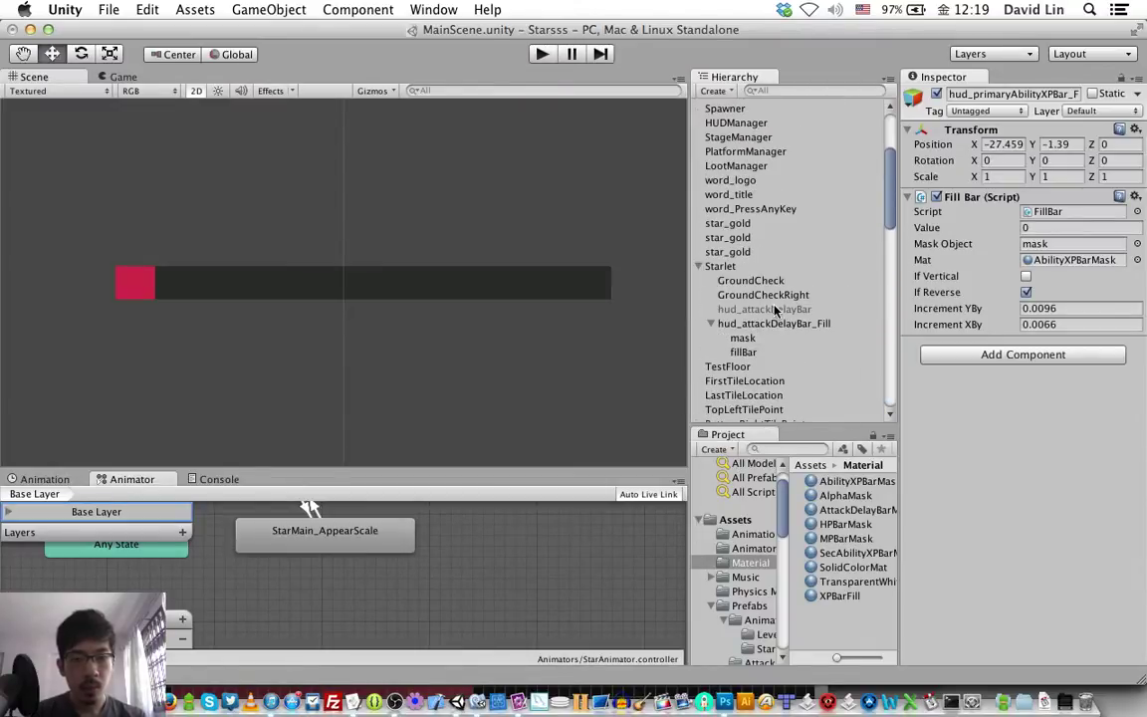
{"action": "left_click", "coordinate": [770, 326]}
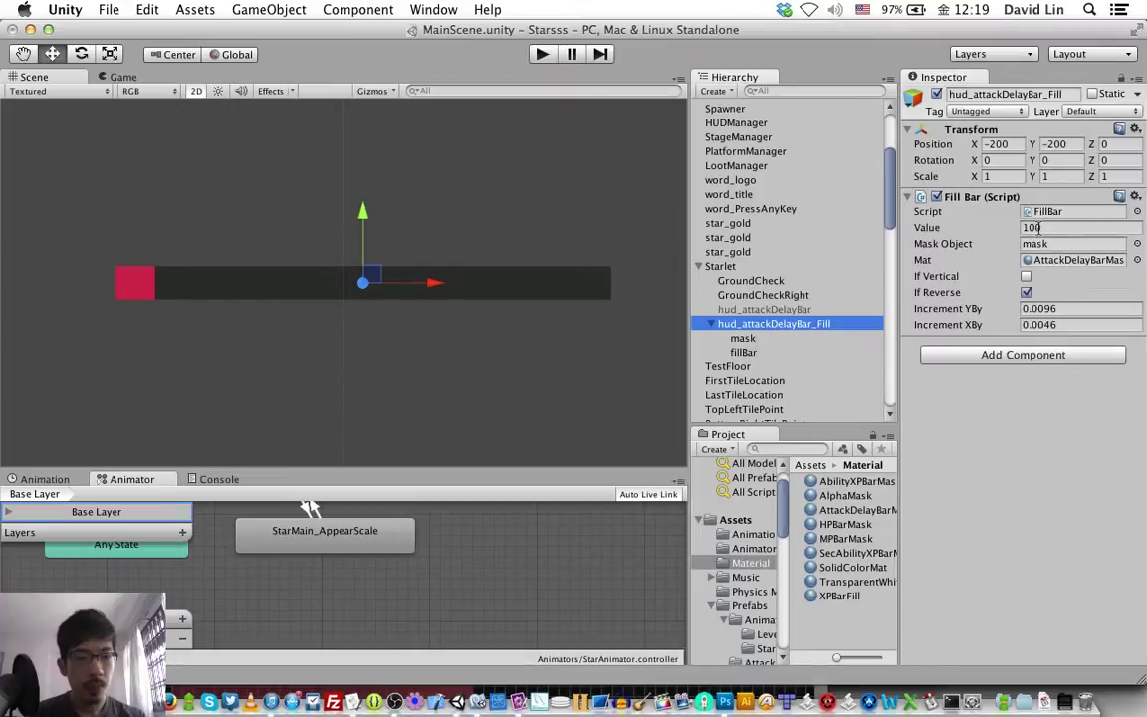
{"action": "left_click", "coordinate": [1040, 228]}
{"action": "type", "text": "0"}
{"action": "key", "text": "Tab"}
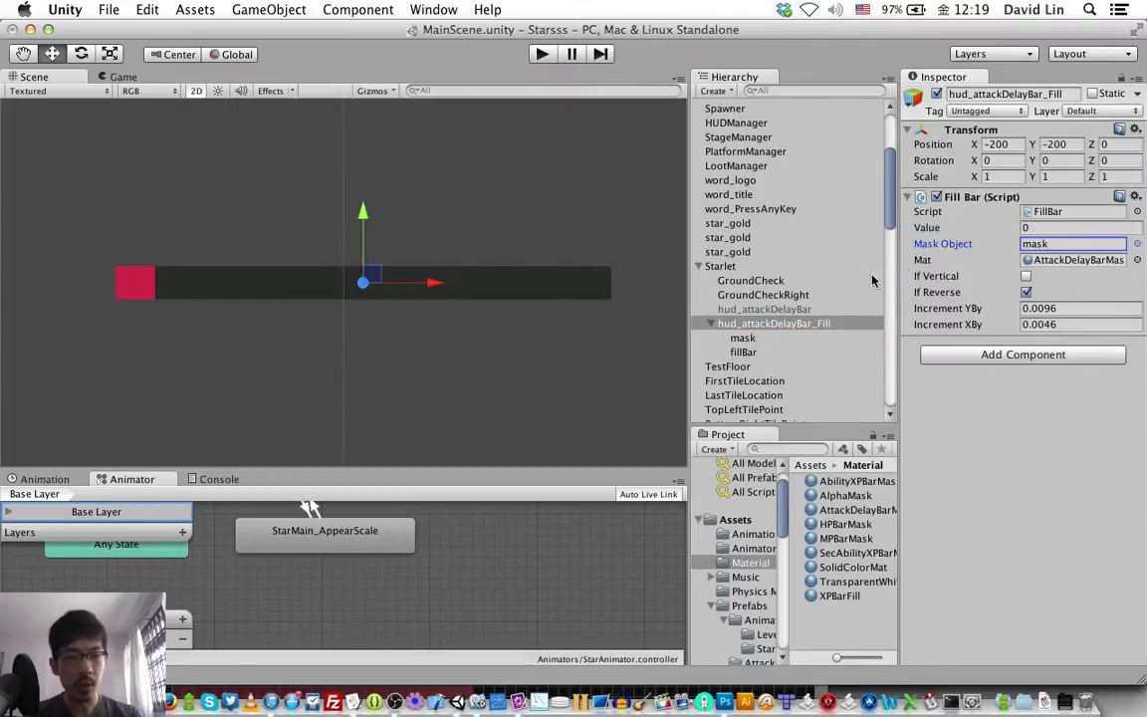
Check the mask's texture offset X, then set Increment XBy to 0.0066.
{"action": "left_click", "coordinate": [777, 340]}
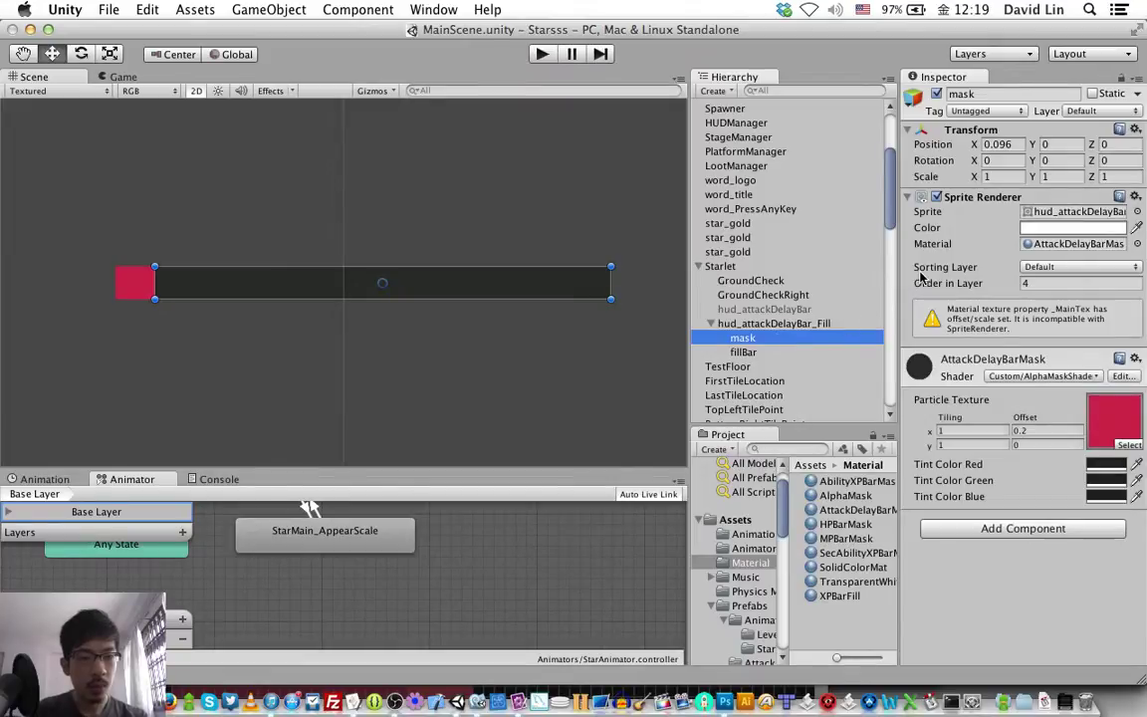
{"action": "left_click", "coordinate": [1036, 431]}
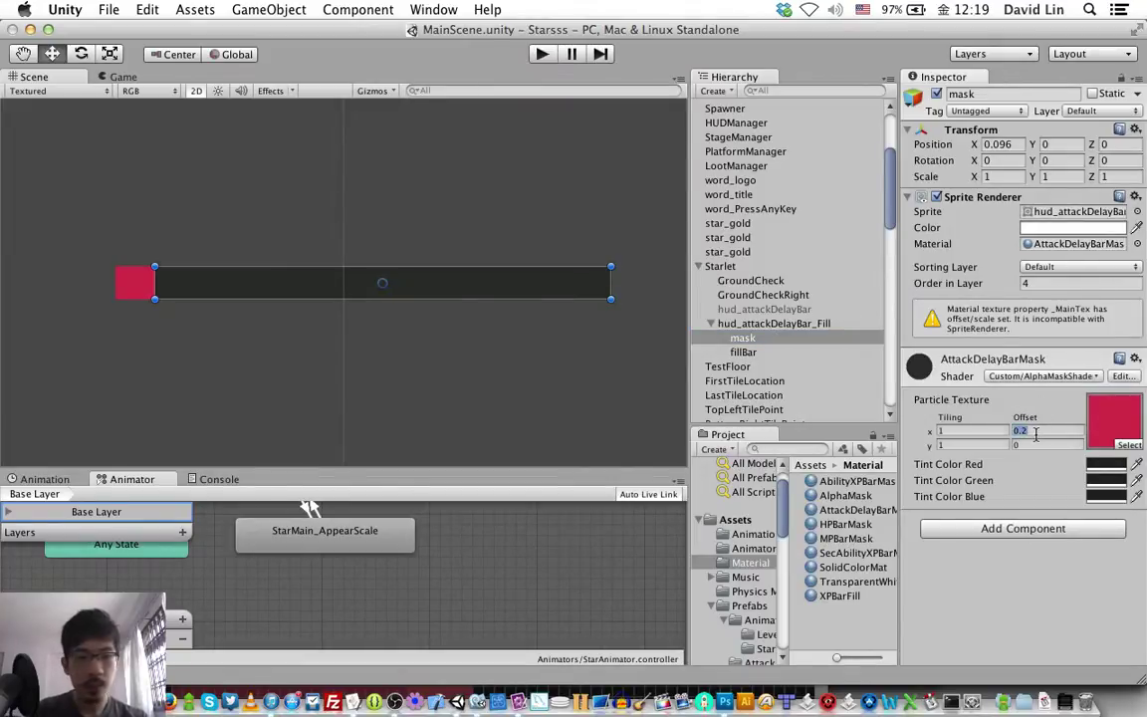
{"action": "left_click", "coordinate": [762, 324]}
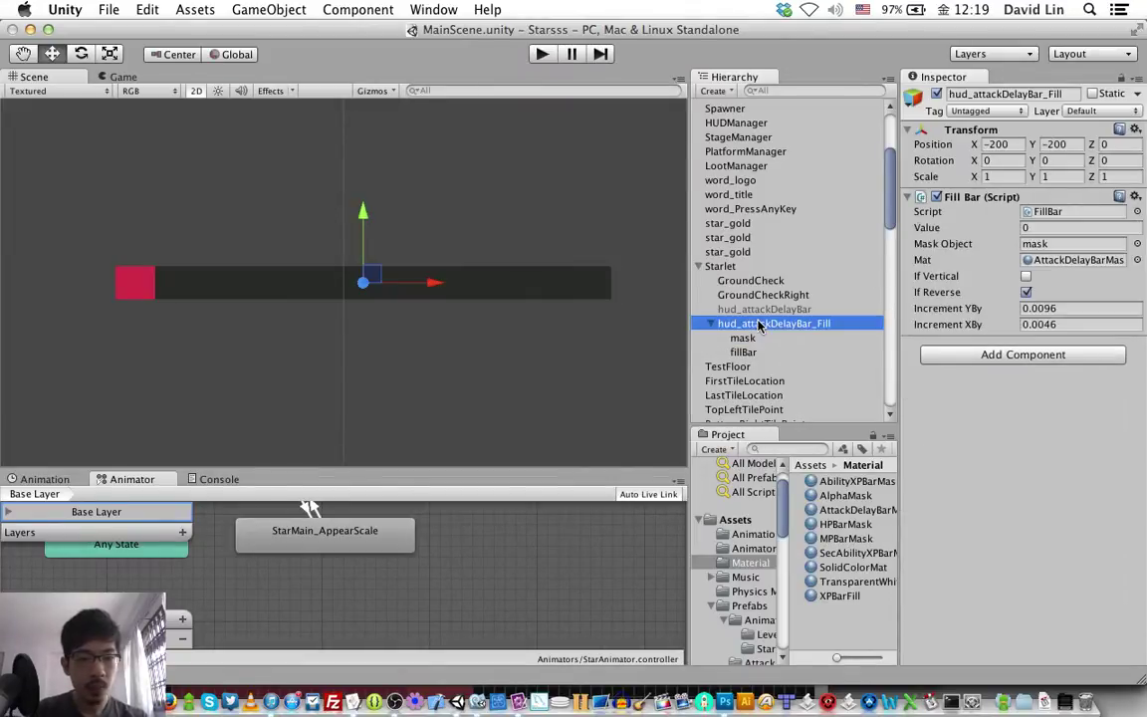
{"action": "left_click", "coordinate": [1072, 324]}
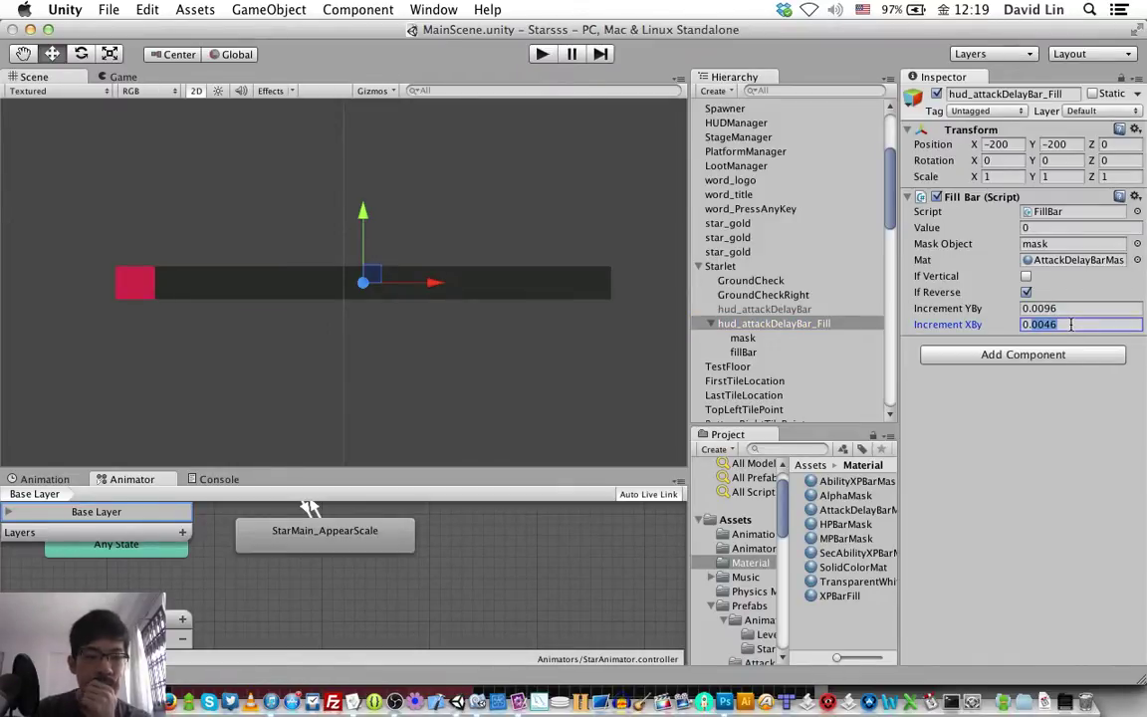
{"action": "type", "text": "0.0066"}
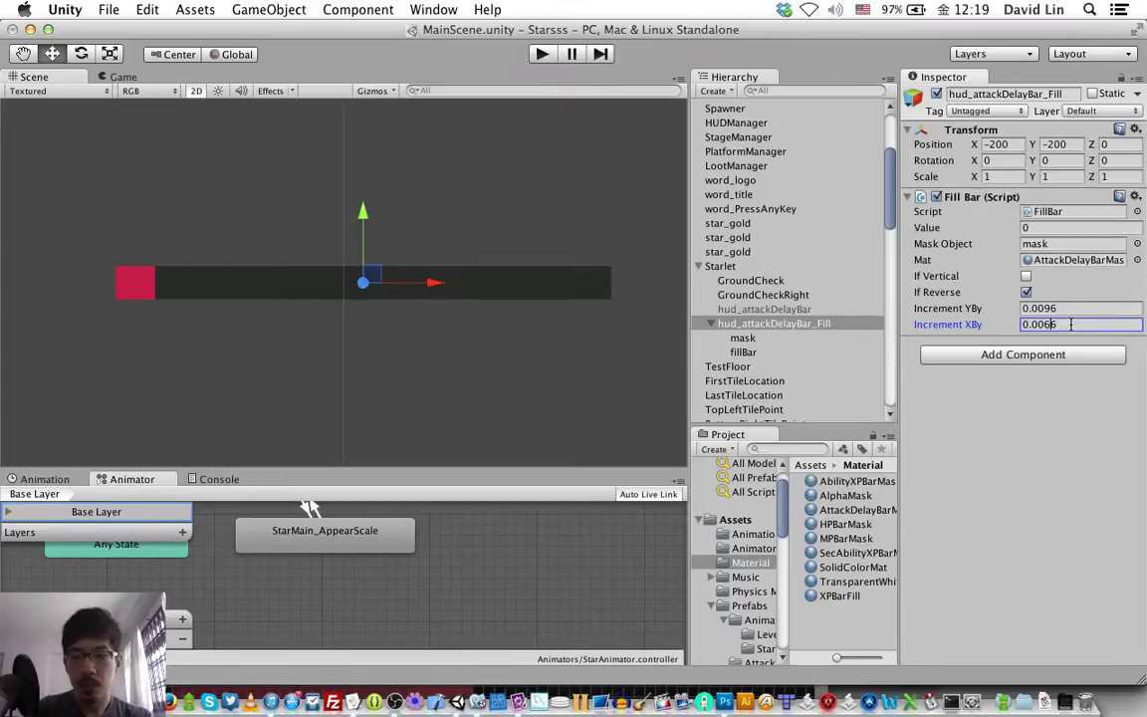
{"action": "key", "text": "Return"}
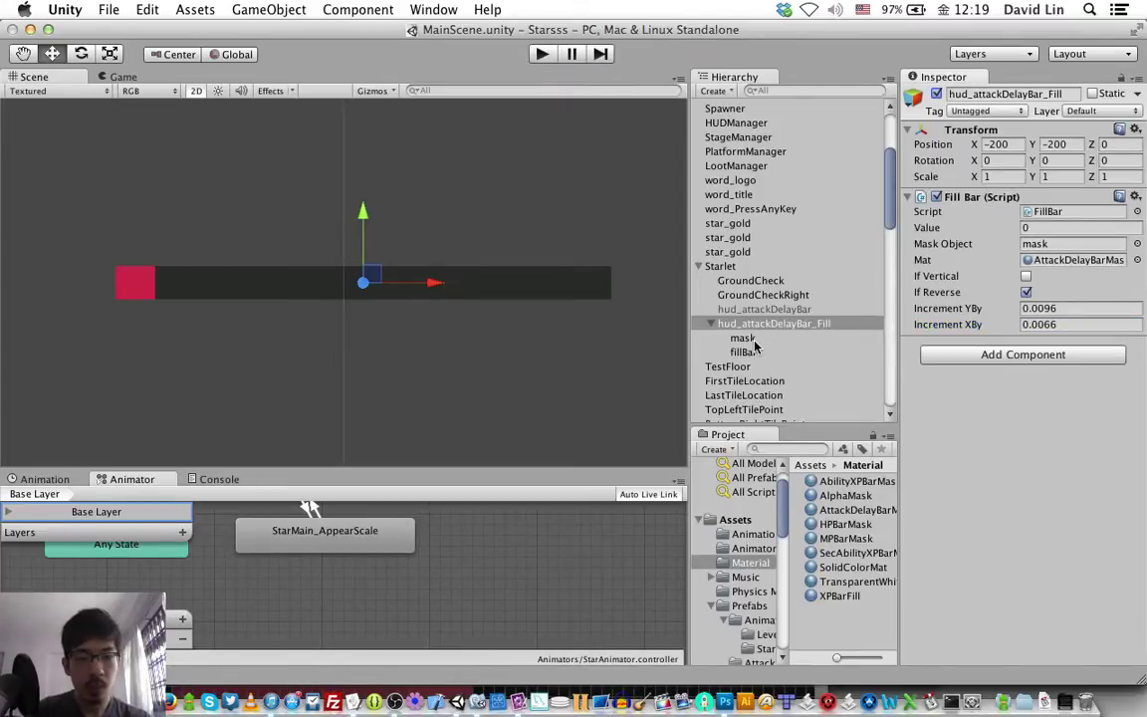
Move the attack-delay mask to Position X 0.0066.
{"action": "left_click", "coordinate": [749, 339]}
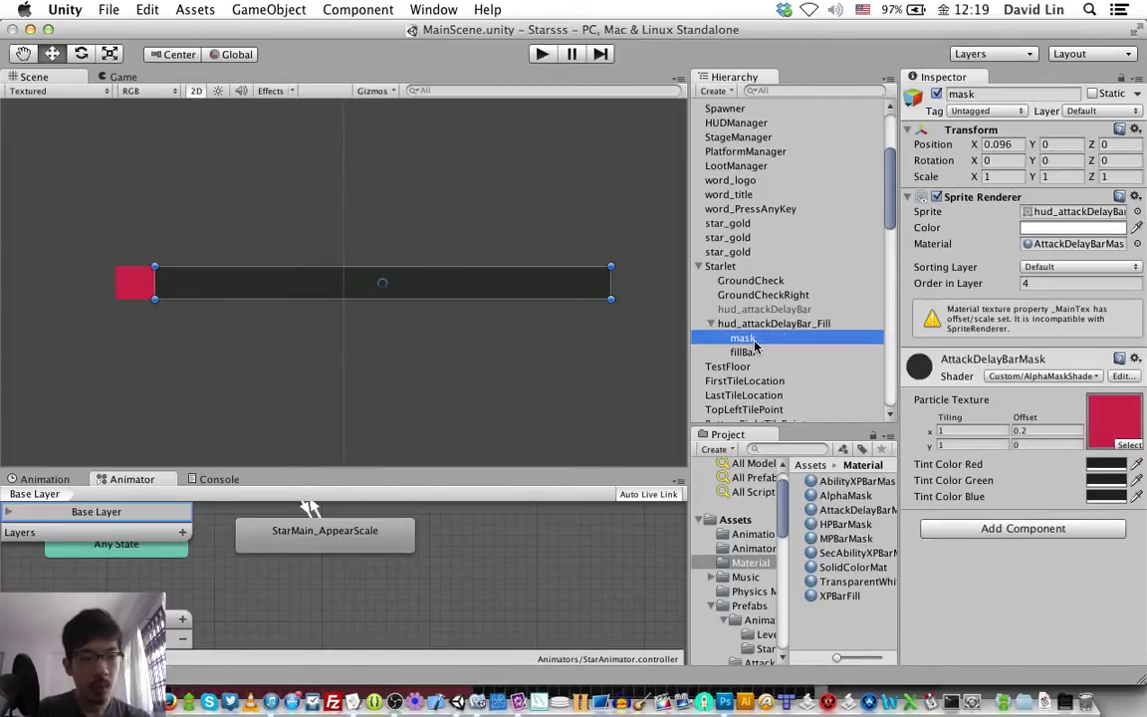
{"action": "left_click", "coordinate": [1001, 144]}
{"action": "type", "text": "9"}
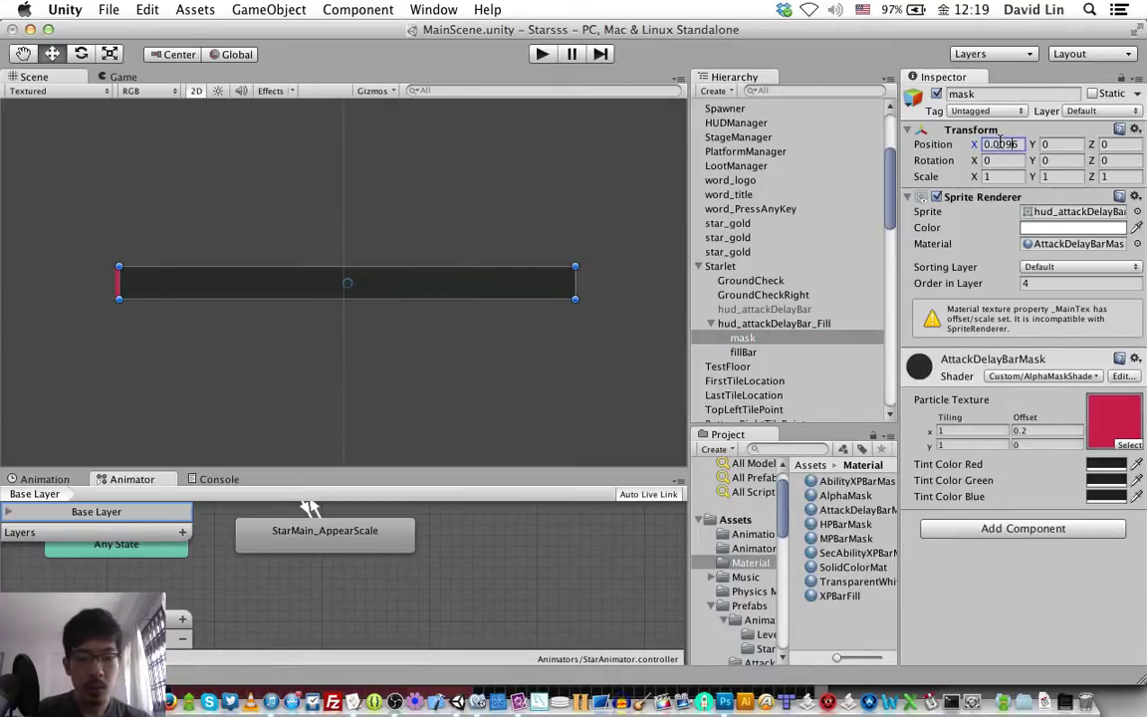
{"action": "key", "text": "BackSpace"}
{"action": "type", "text": "6"}
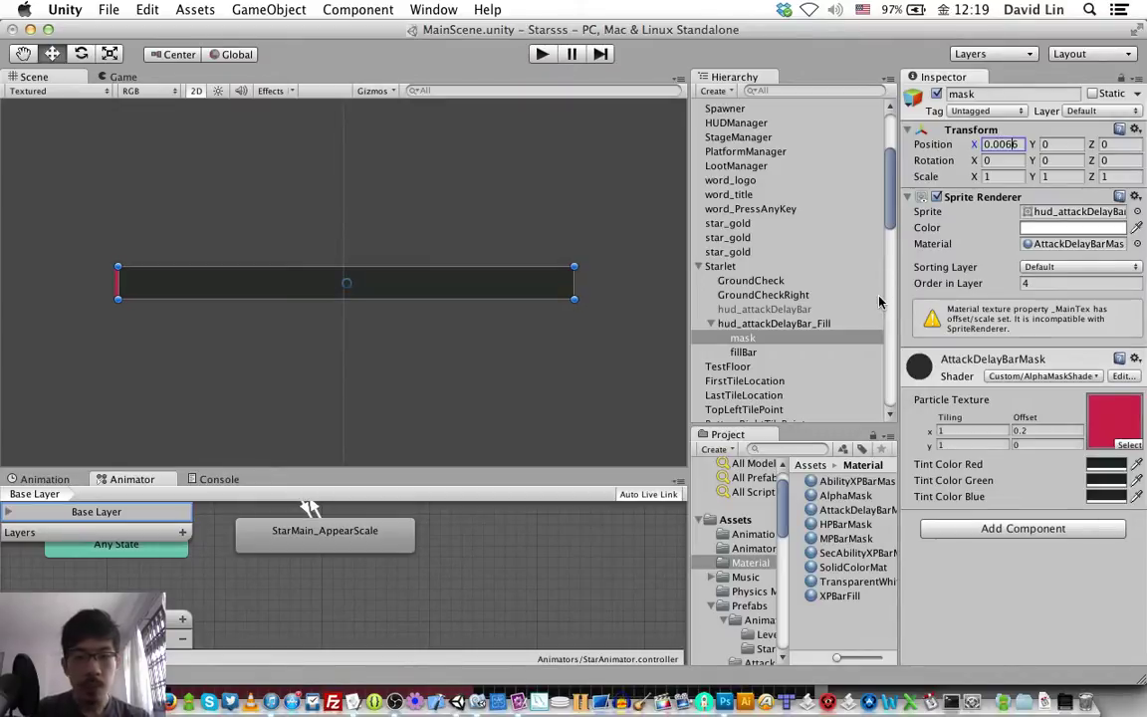
Set the mask's texture offset X to 0.01 and enter play mode.
{"action": "left_click", "coordinate": [1048, 431]}
{"action": "left_click", "coordinate": [1049, 431]}
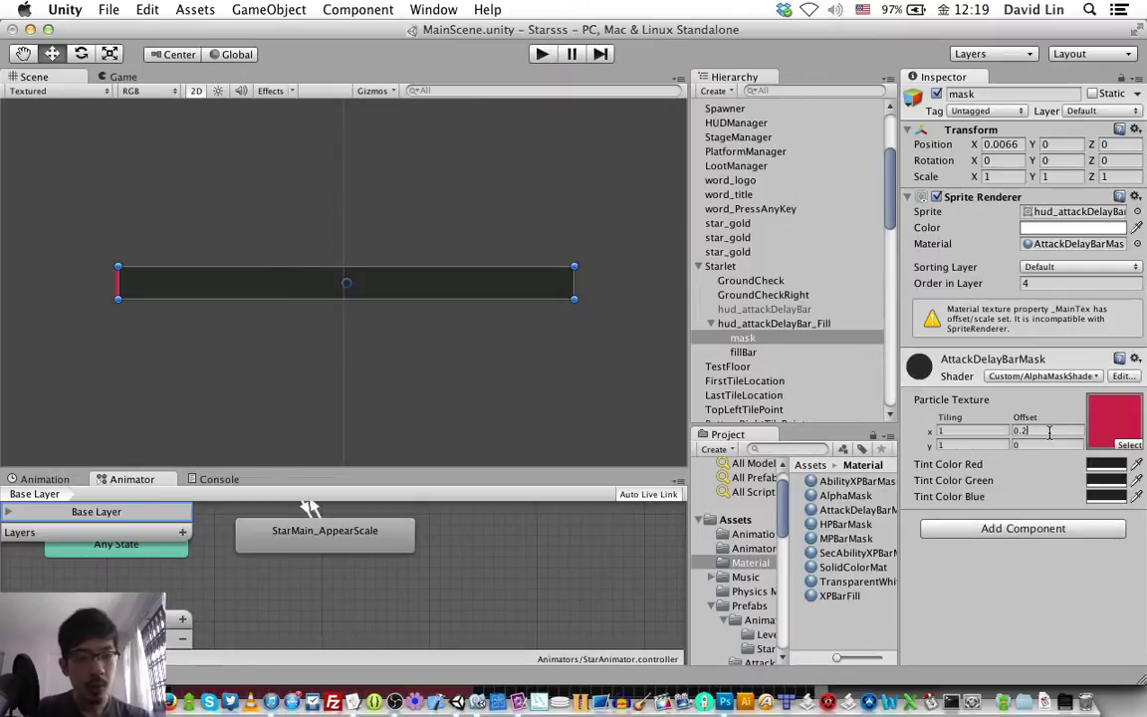
{"action": "key", "text": "BackSpace"}
{"action": "type", "text": "01"}
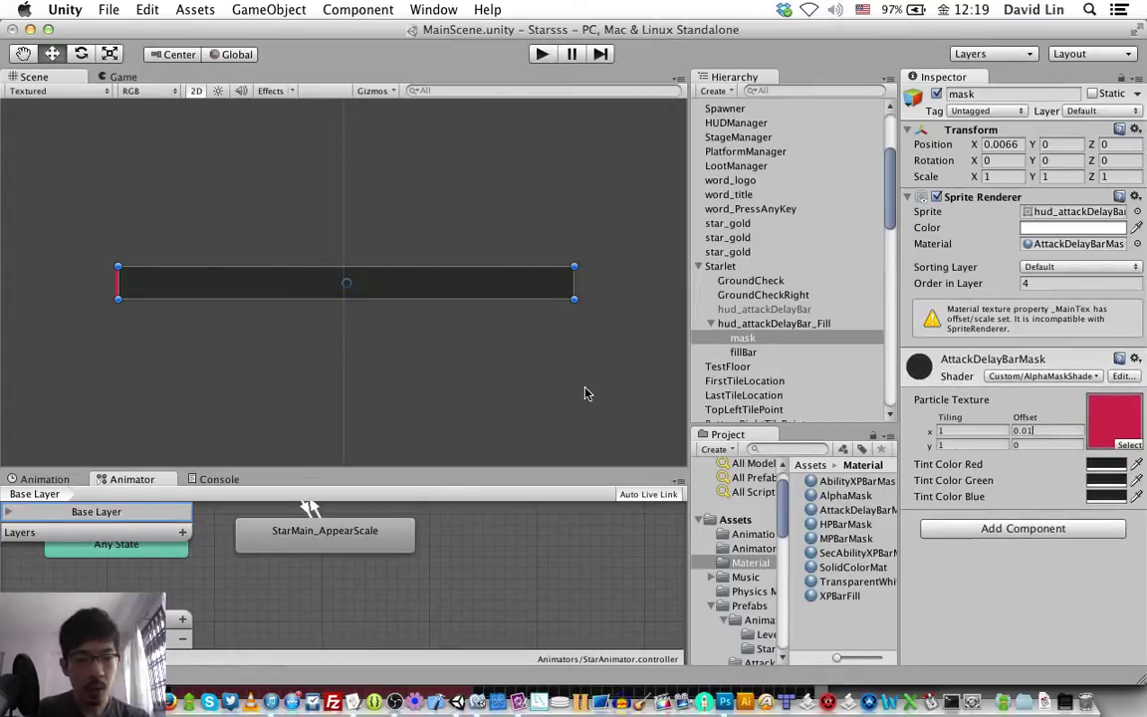
{"action": "key", "text": "super+p"}
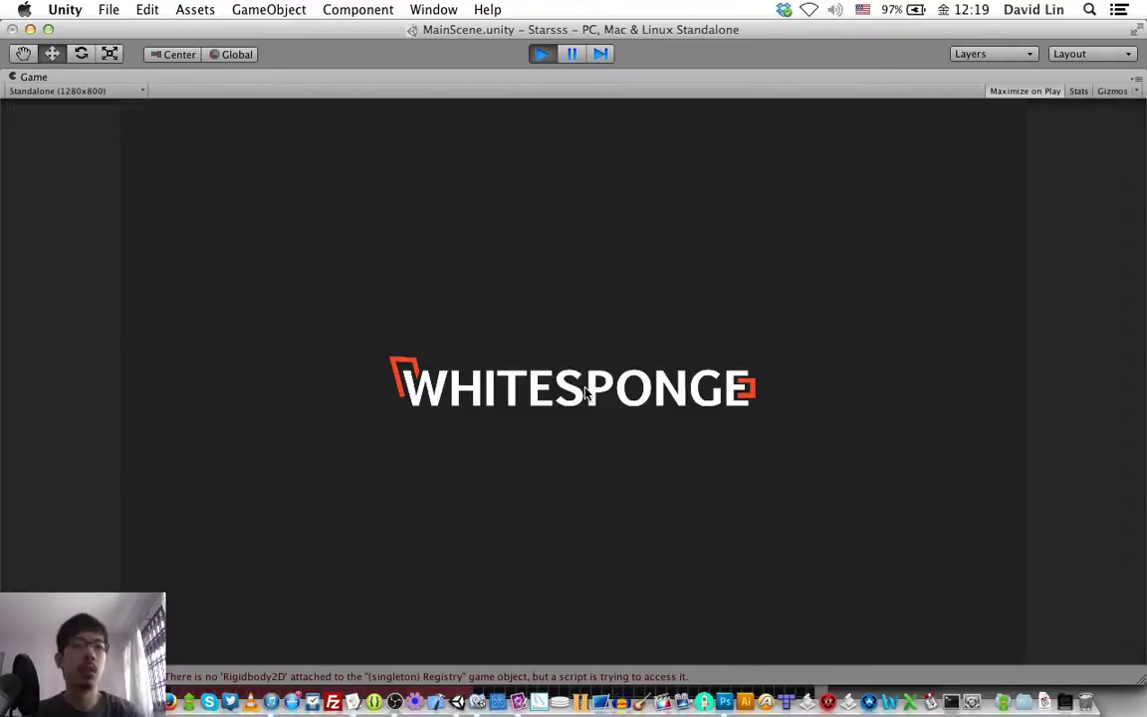
Start the game, jump onto the top platform and walk along it.
{"action": "key", "text": "space"}
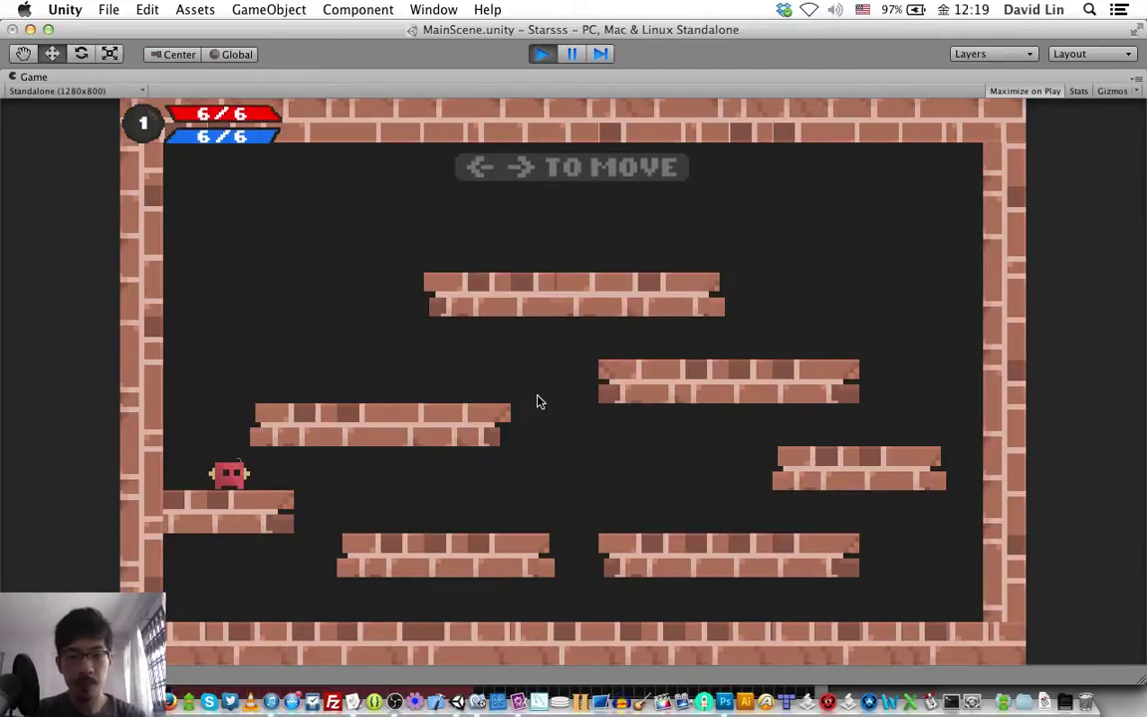
{"action": "key", "text": "Right"}
{"action": "key", "text": "z"}
{"action": "key", "text": "z"}
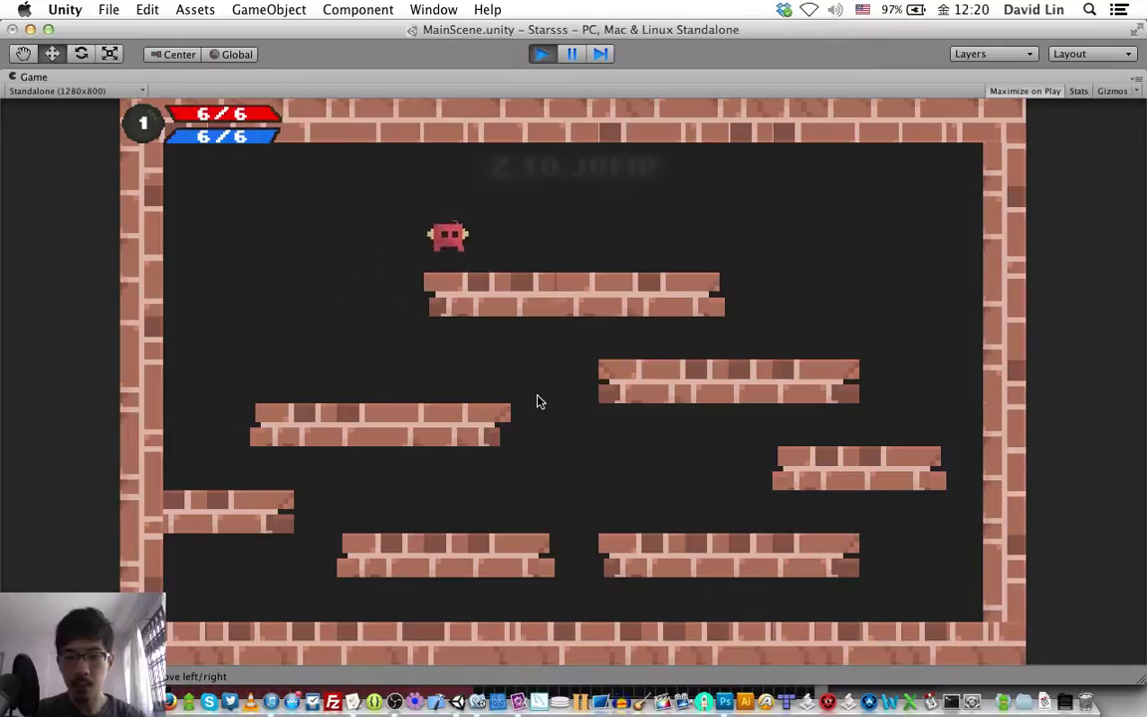
{"action": "key", "text": "Left"}
{"action": "key", "text": "Right"}
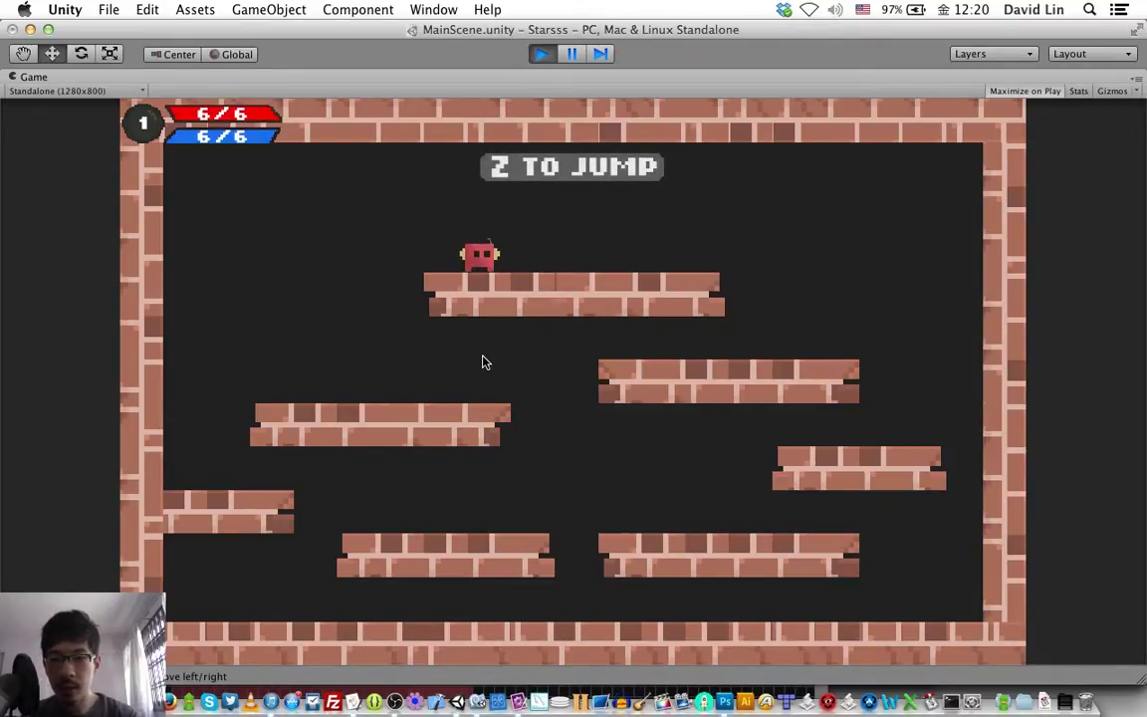
{"action": "key", "text": "Left"}
{"action": "key", "text": "Left"}
{"action": "key", "text": "z"}
{"action": "key", "text": "Right"}
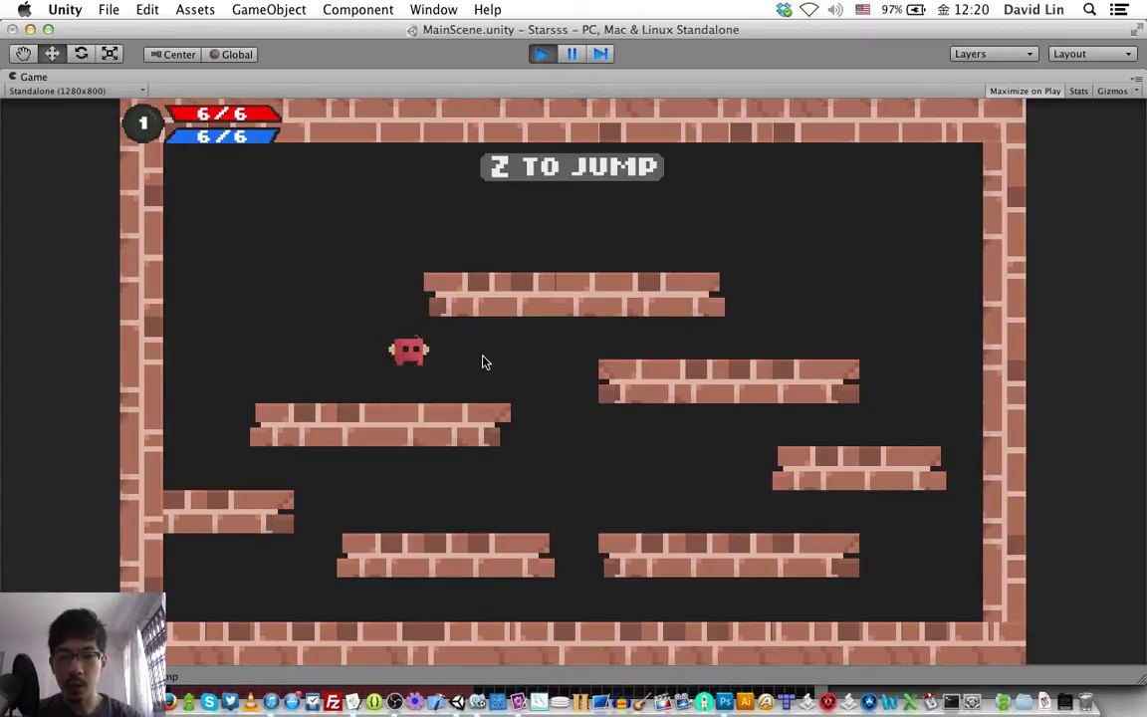
{"action": "key", "text": "Left"}
Run right across the platforms and collect the star.
{"action": "key", "text": "Right"}
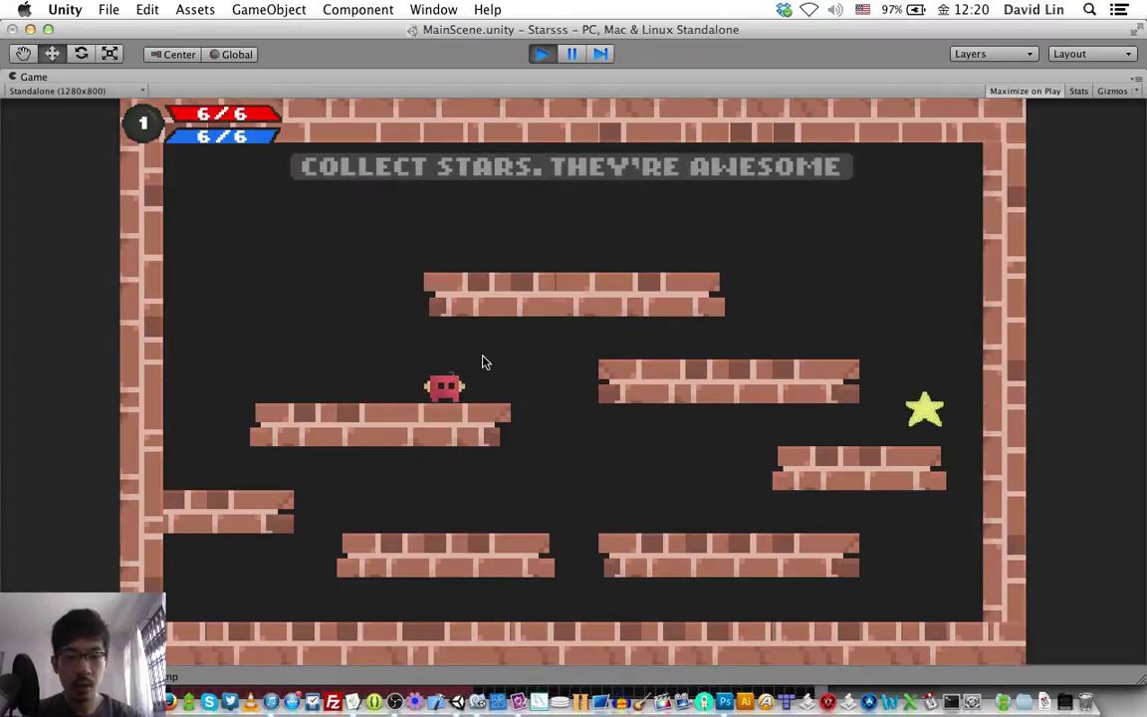
{"action": "key", "text": "space"}
{"action": "key", "text": "Right"}
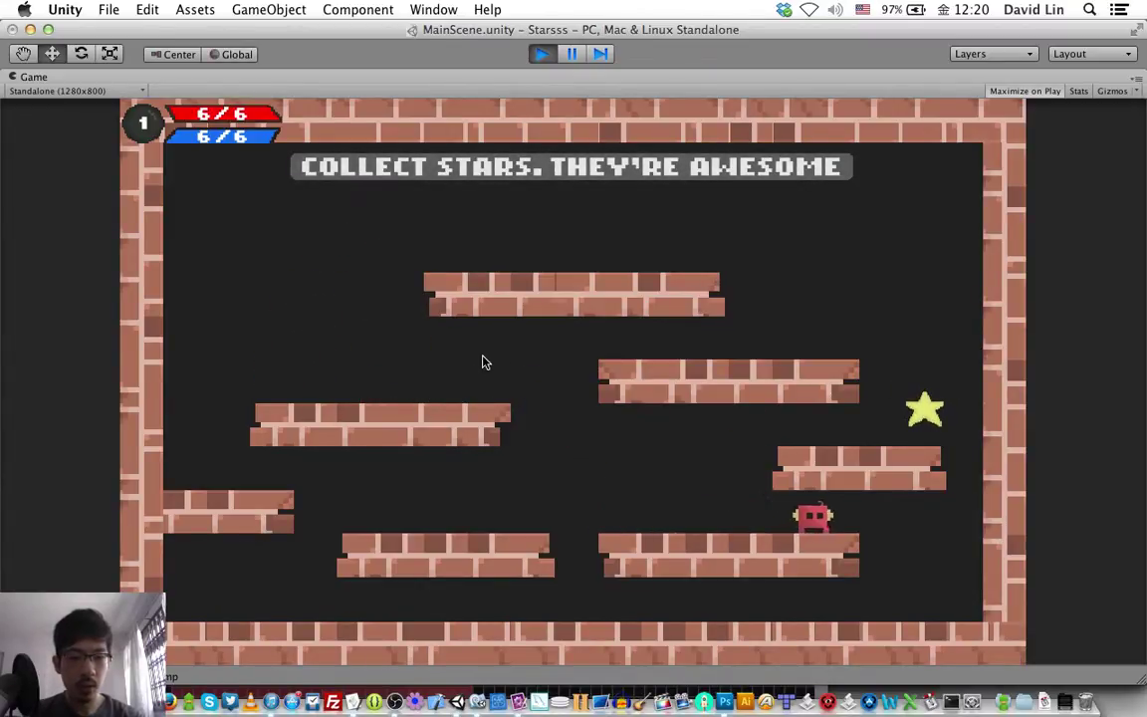
{"action": "key", "text": "space"}
{"action": "key", "text": "Right"}
{"action": "key", "text": "space"}
{"action": "key", "text": "Right"}
{"action": "key", "text": "space"}
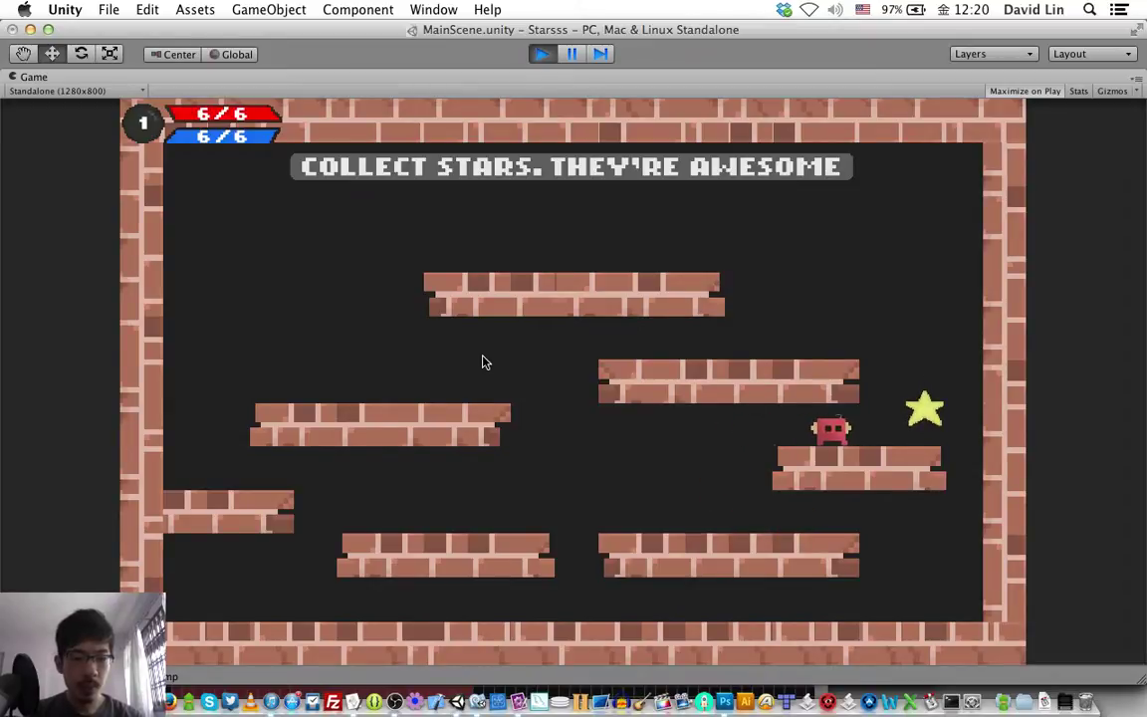
{"action": "key", "text": "space"}
{"action": "key", "text": "Left"}
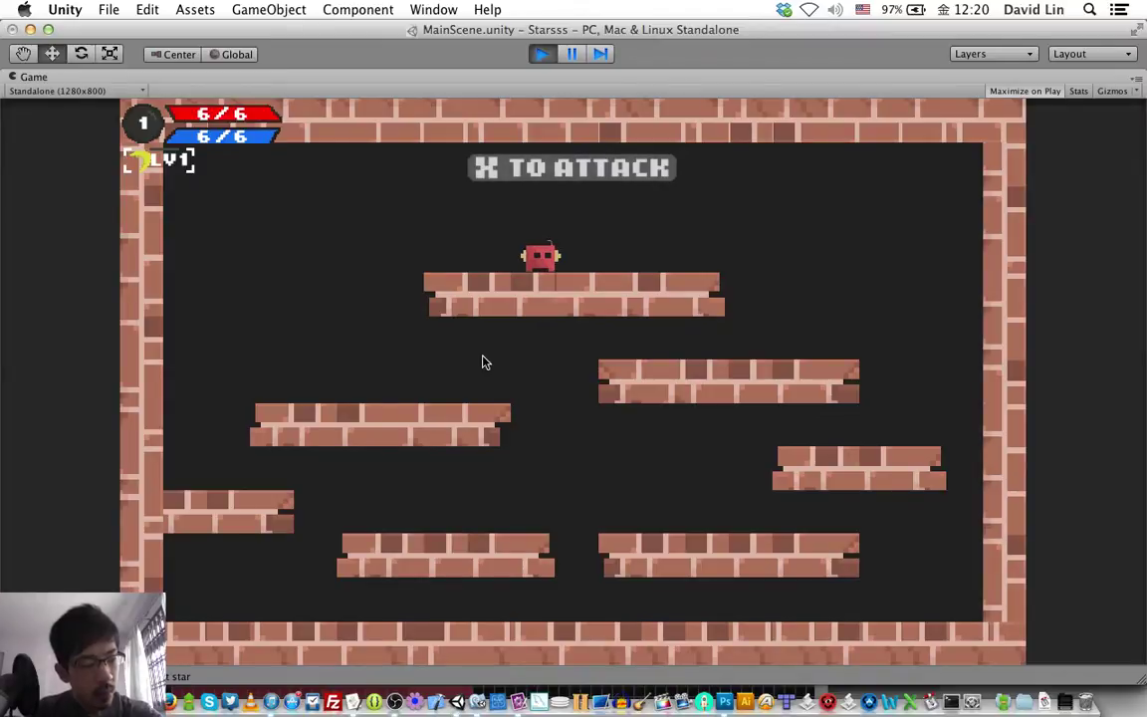
Attack with X, move right, and stop play mode.
{"action": "key", "text": "x"}
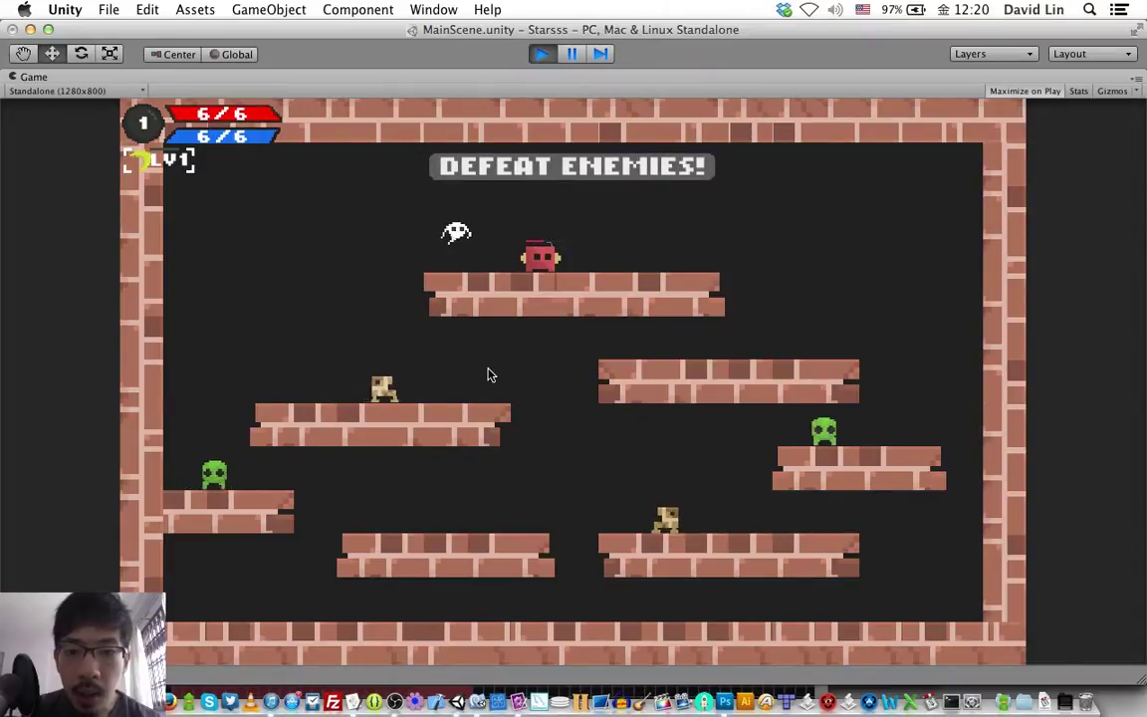
{"action": "key", "text": "Right"}
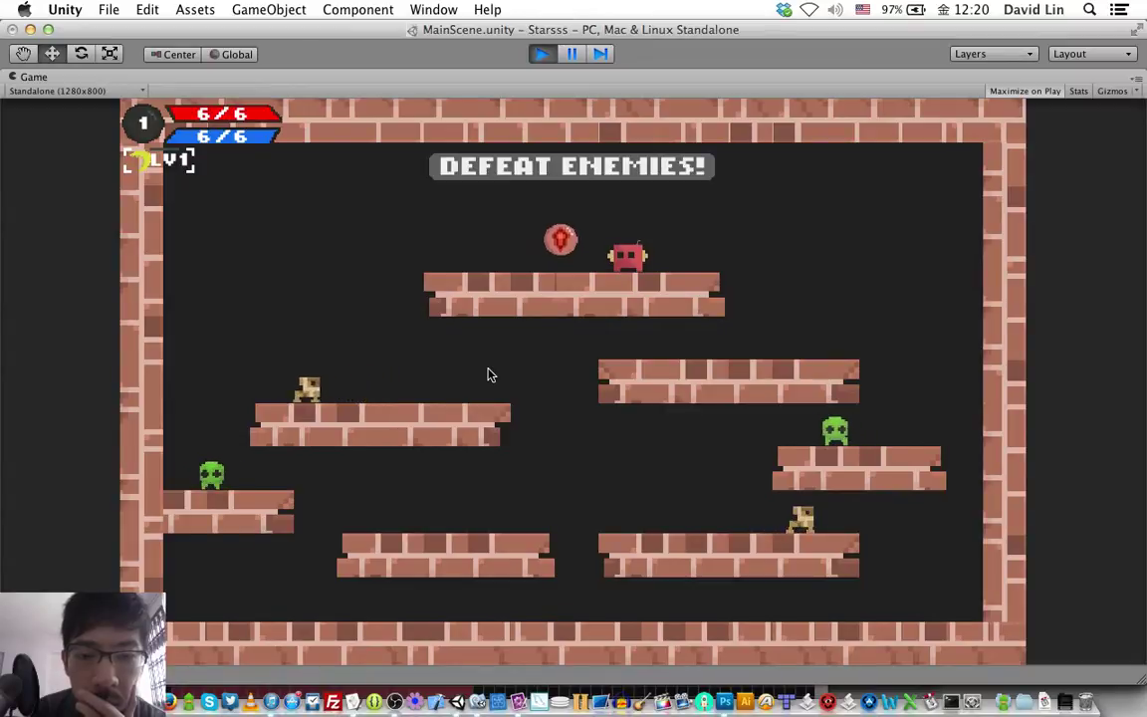
{"action": "key", "text": "super+p"}
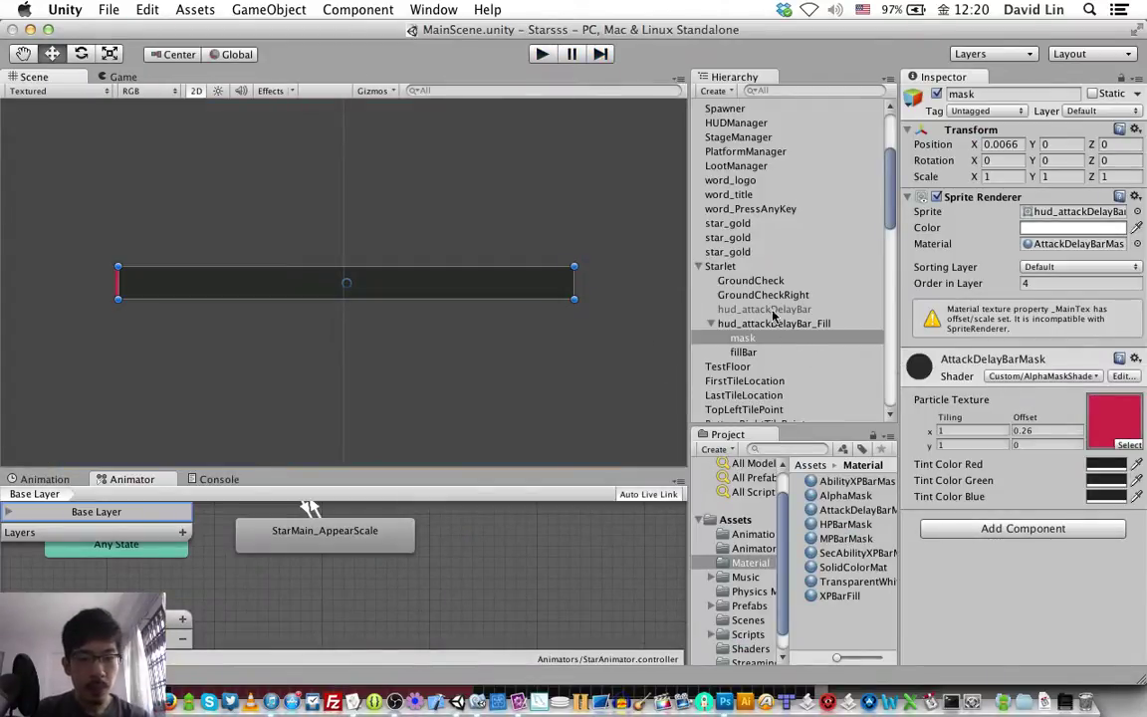
Set hud_attackDelayBar_Fill's Increment XBy to 0.0046 and start another play-test.
{"action": "left_click", "coordinate": [768, 323]}
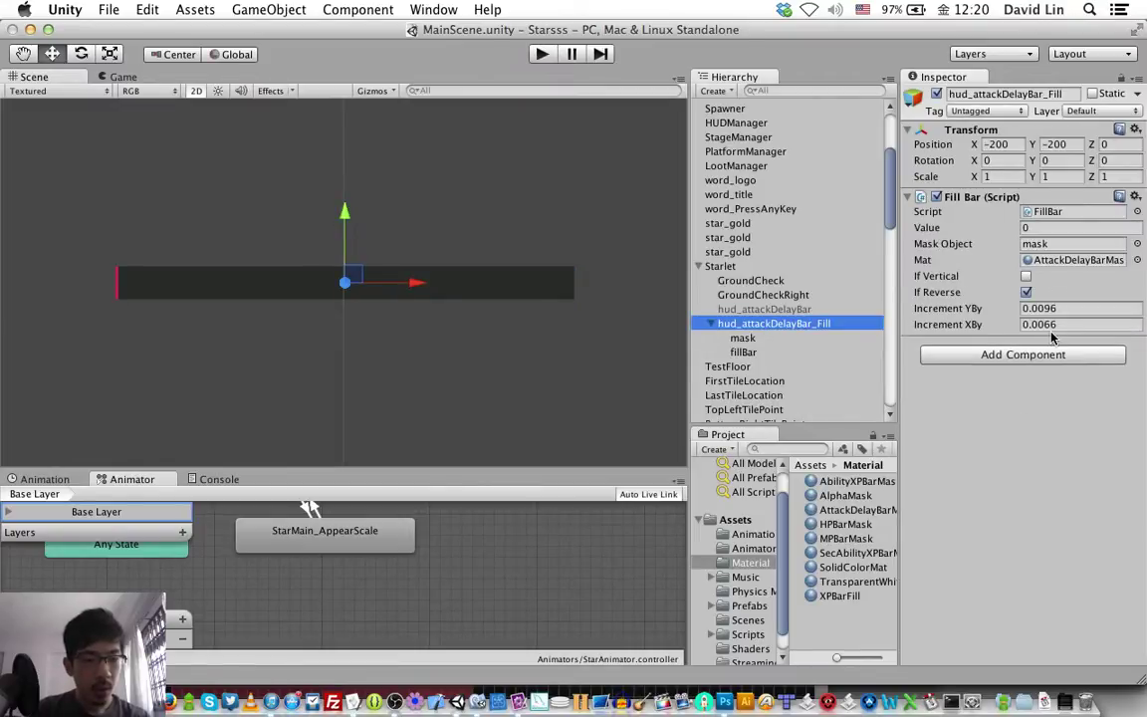
{"action": "left_click", "coordinate": [1047, 325]}
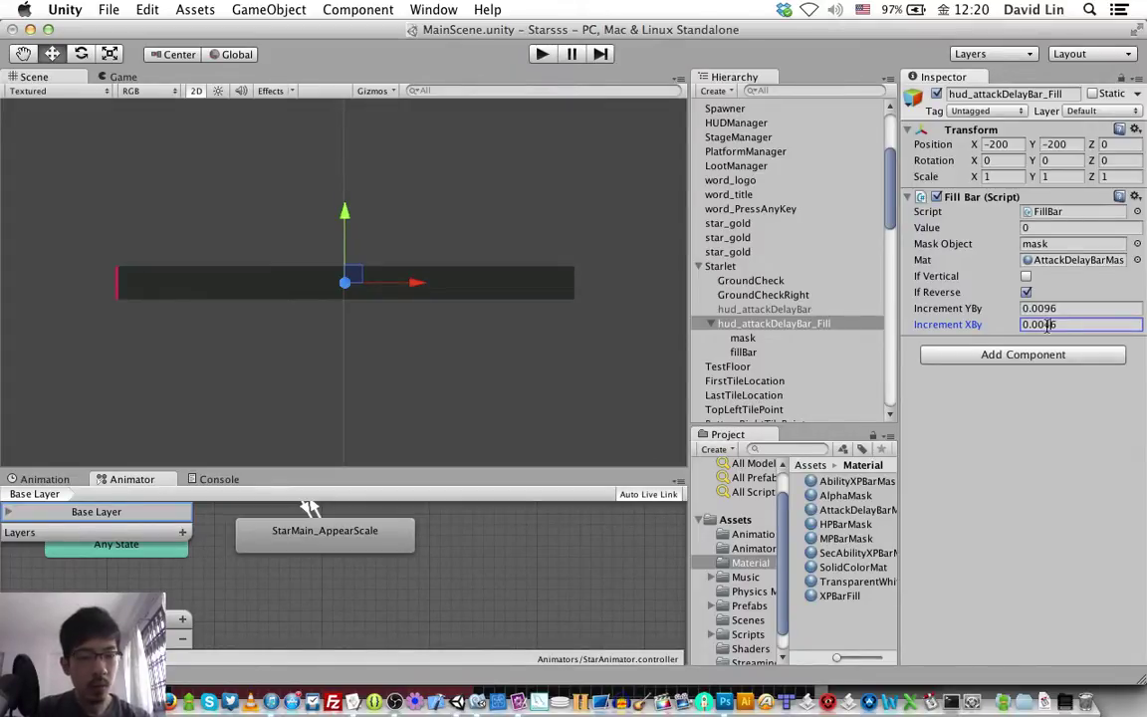
{"action": "key", "text": "Return"}
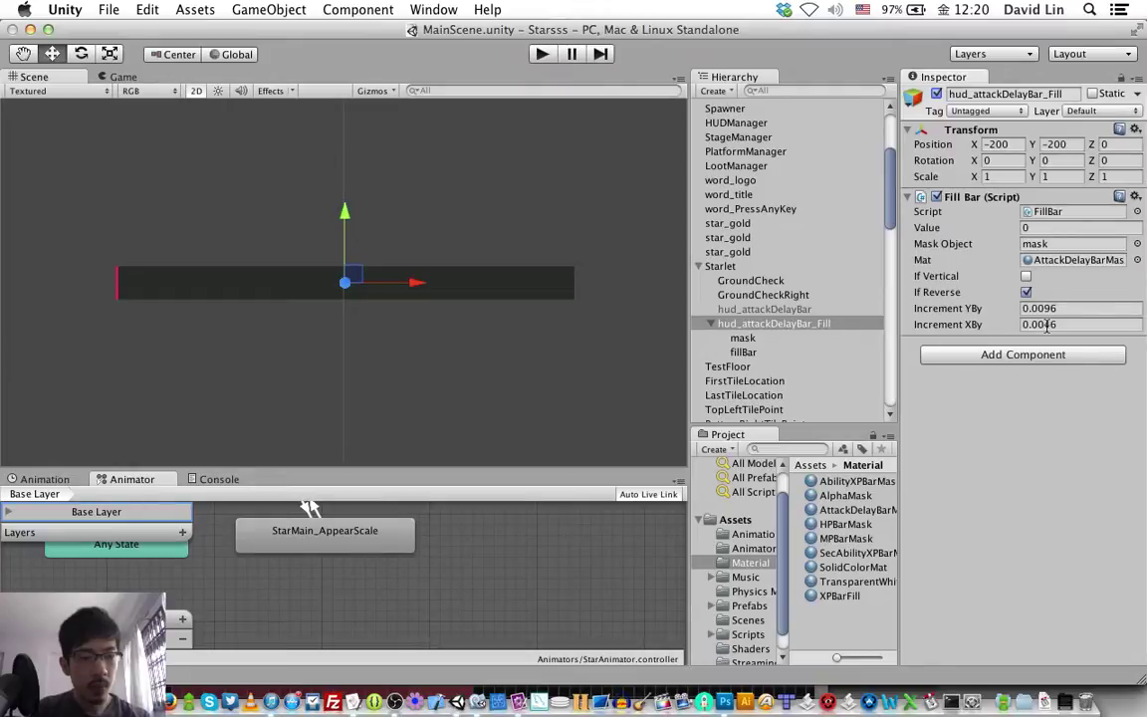
{"action": "key", "text": "super+p"}
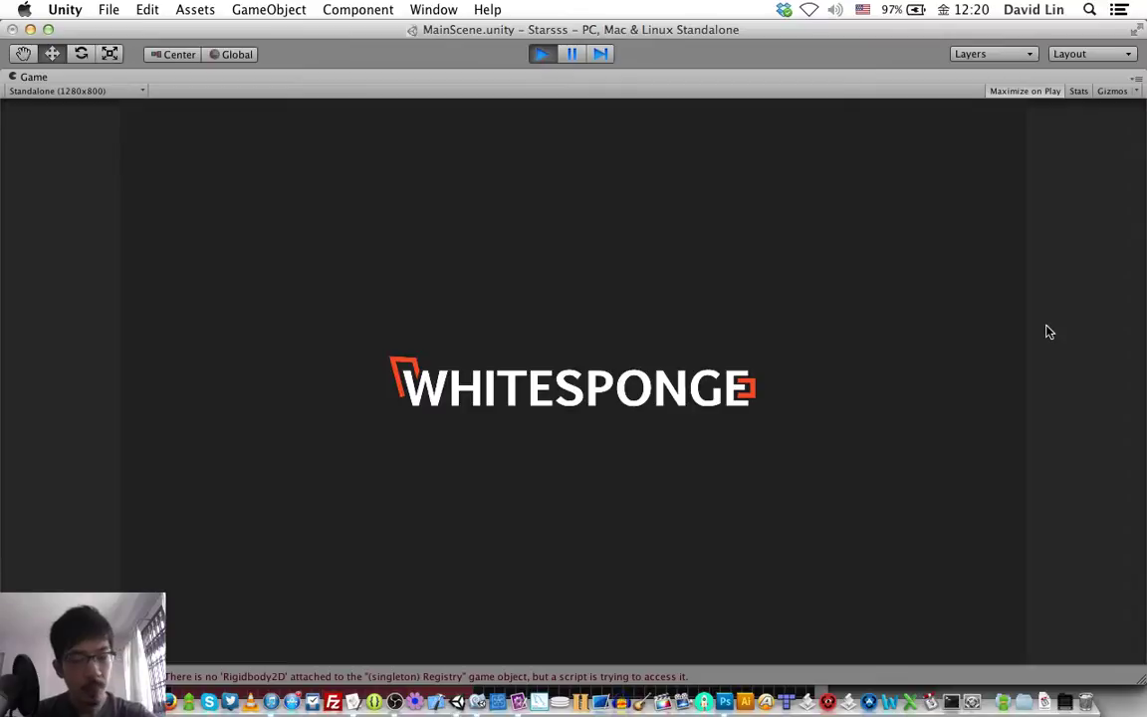
Skip the title and platform across to collect the star.
{"action": "key", "text": "space"}
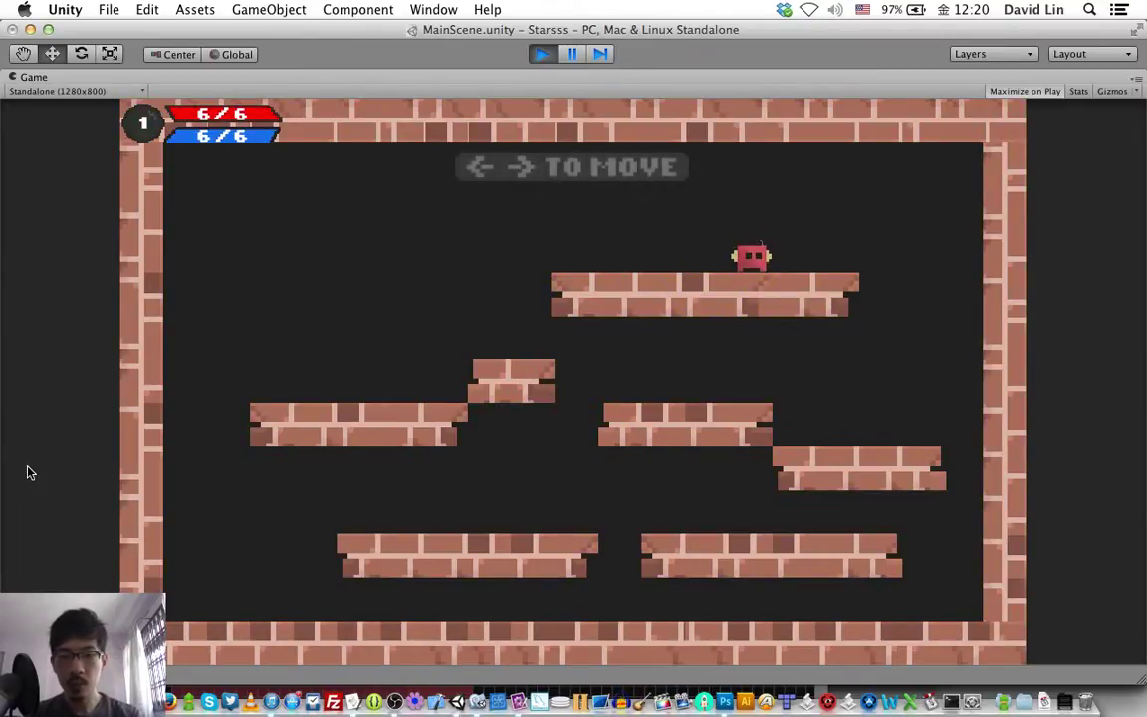
{"action": "key", "text": "Left"}
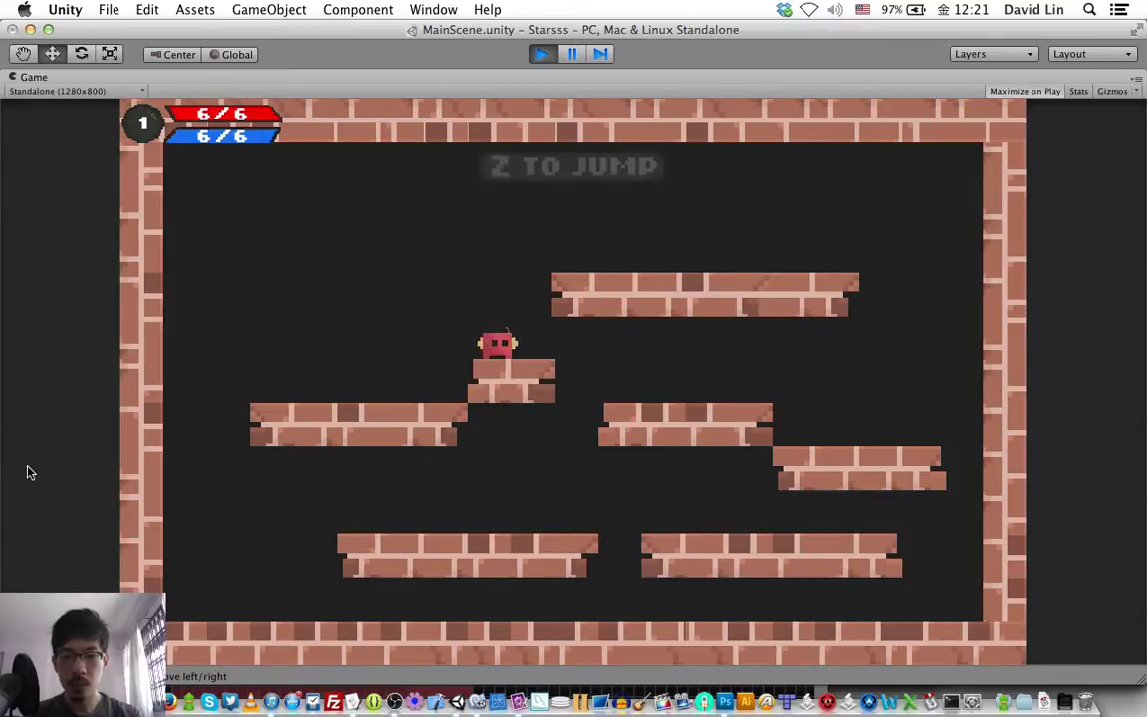
{"action": "key", "text": "z"}
{"action": "key", "text": "Right"}
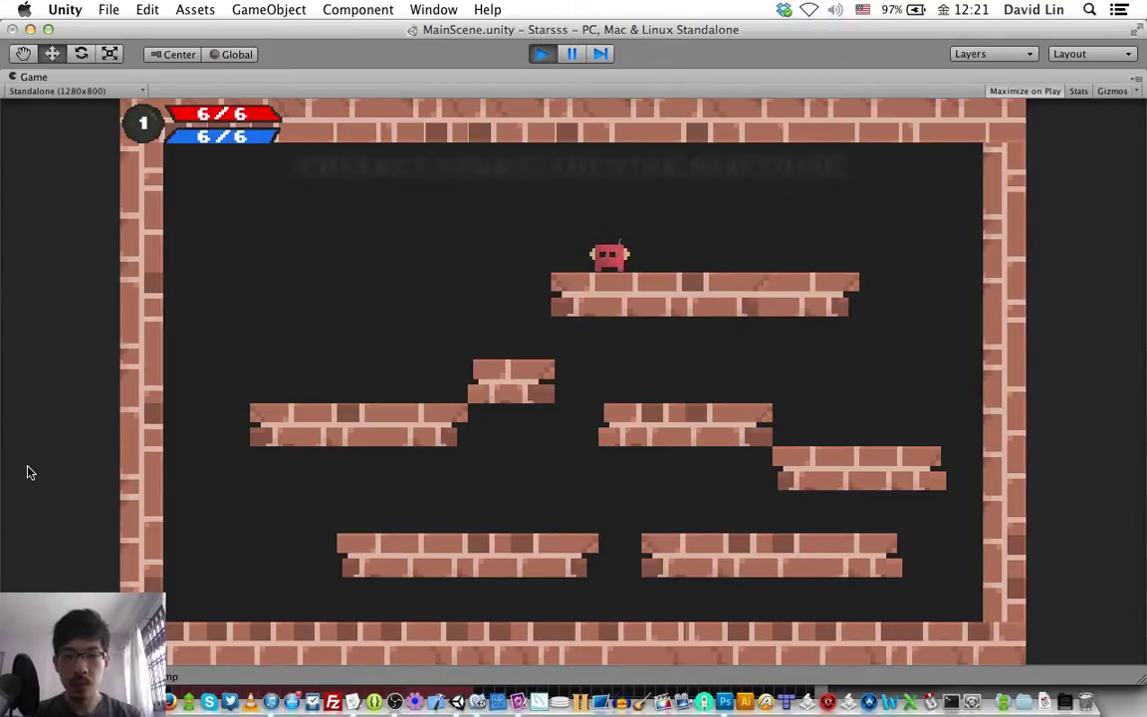
{"action": "key", "text": "Right"}
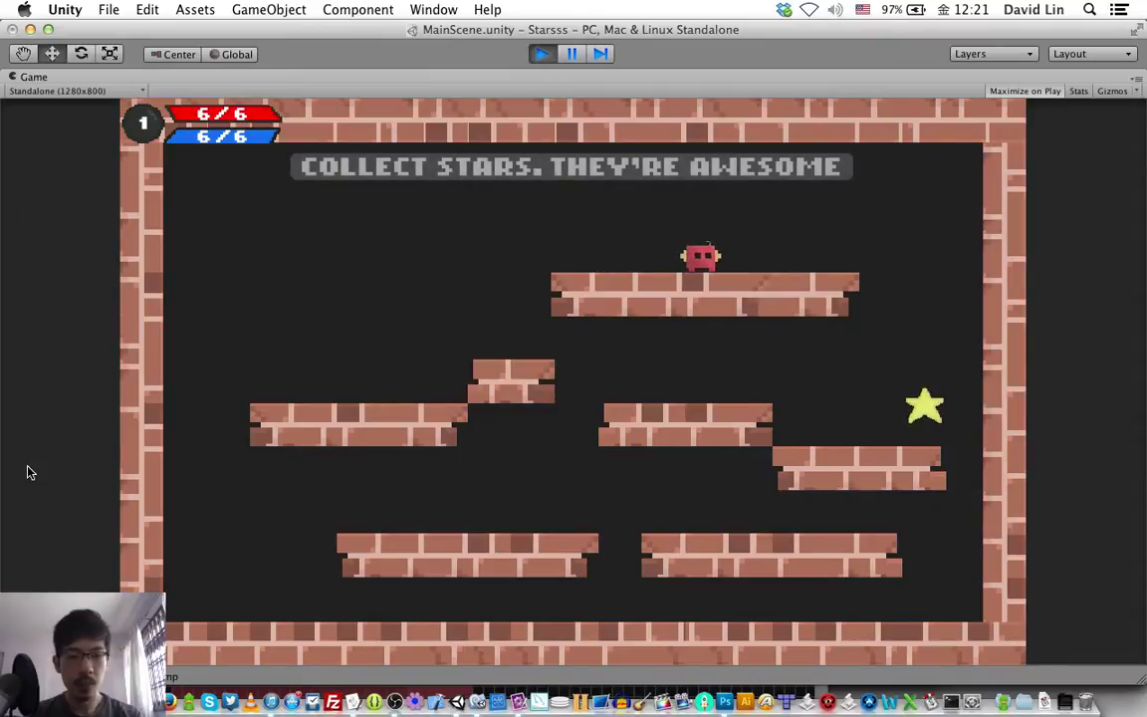
{"action": "key", "text": "Right"}
{"action": "key", "text": "Left"}
{"action": "key", "text": "z"}
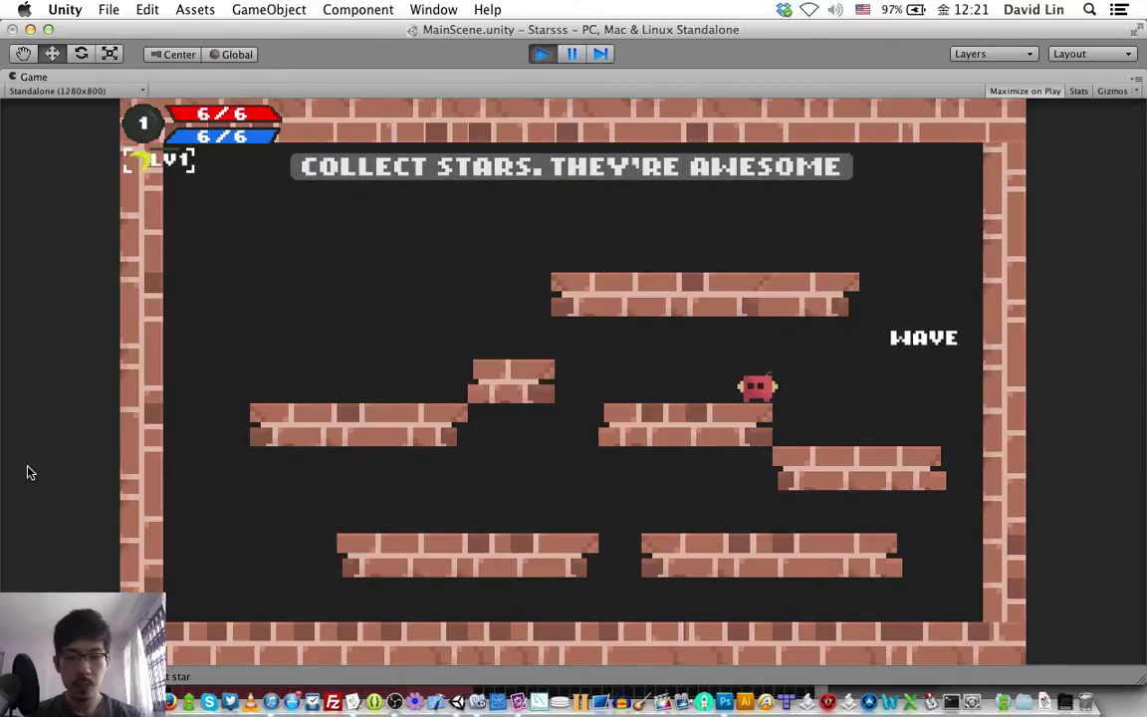
Jump back to the upper platform, reach the 'Defeat Enemies!' wave, then stop Play mode.
{"action": "key", "text": "Left"}
{"action": "key", "text": "z"}
{"action": "key", "text": "z"}
{"action": "key", "text": "Right"}
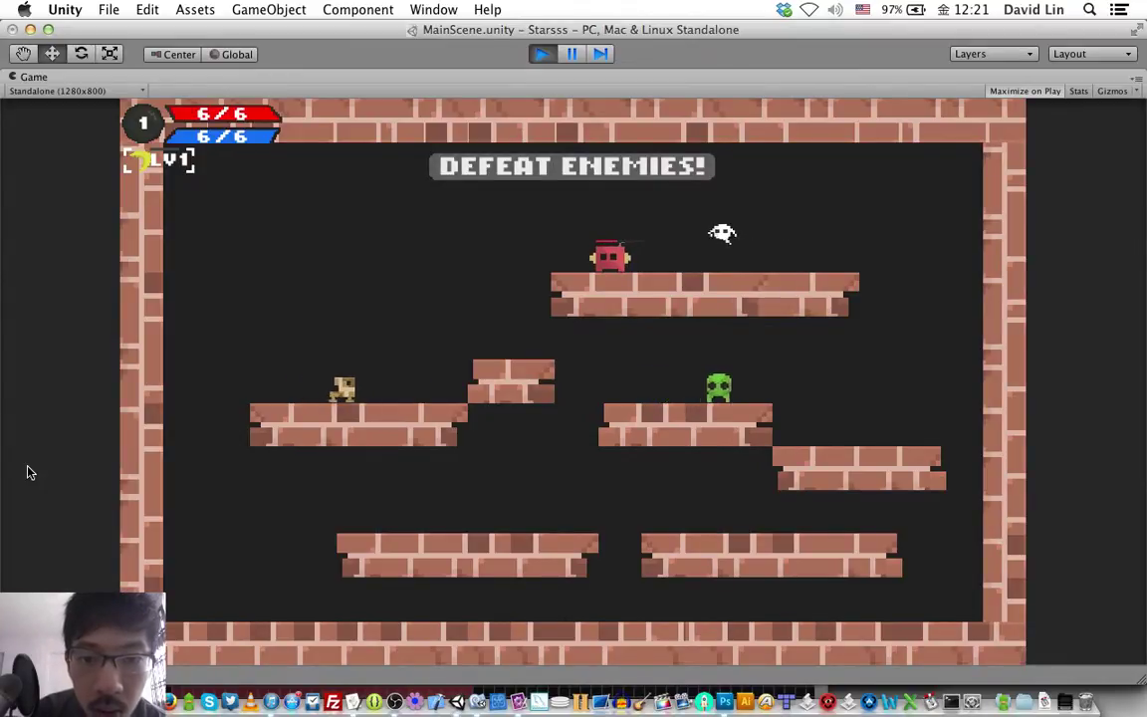
{"action": "key", "text": "Left"}
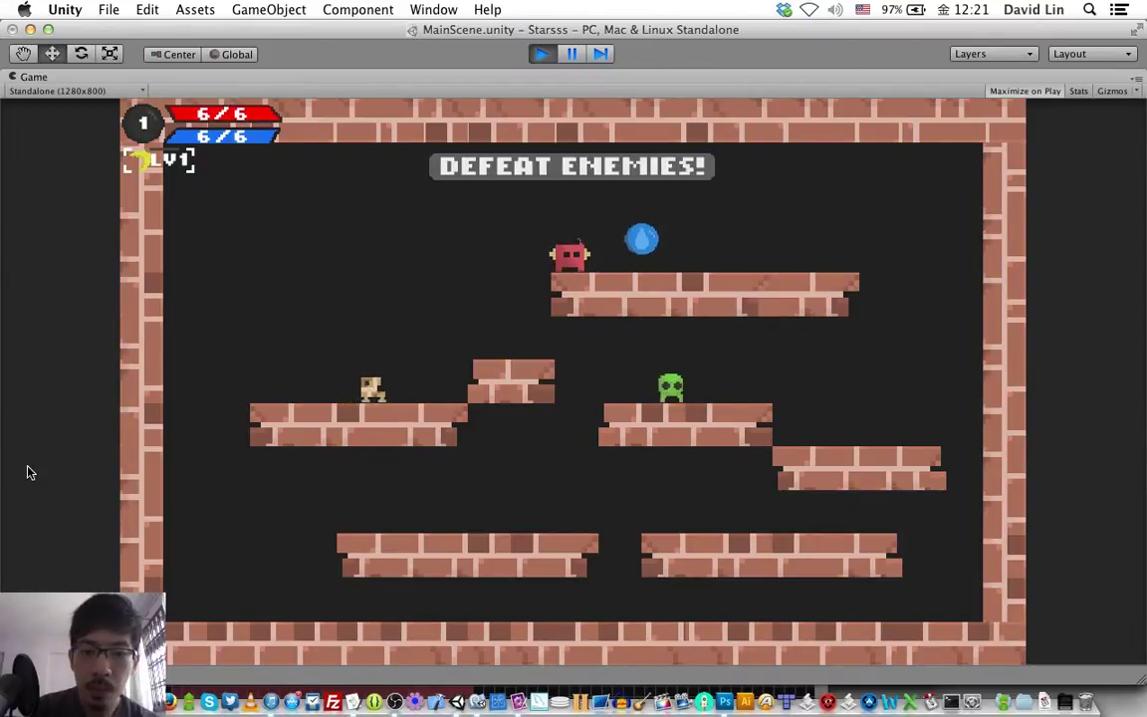
{"action": "key", "text": "super+p"}
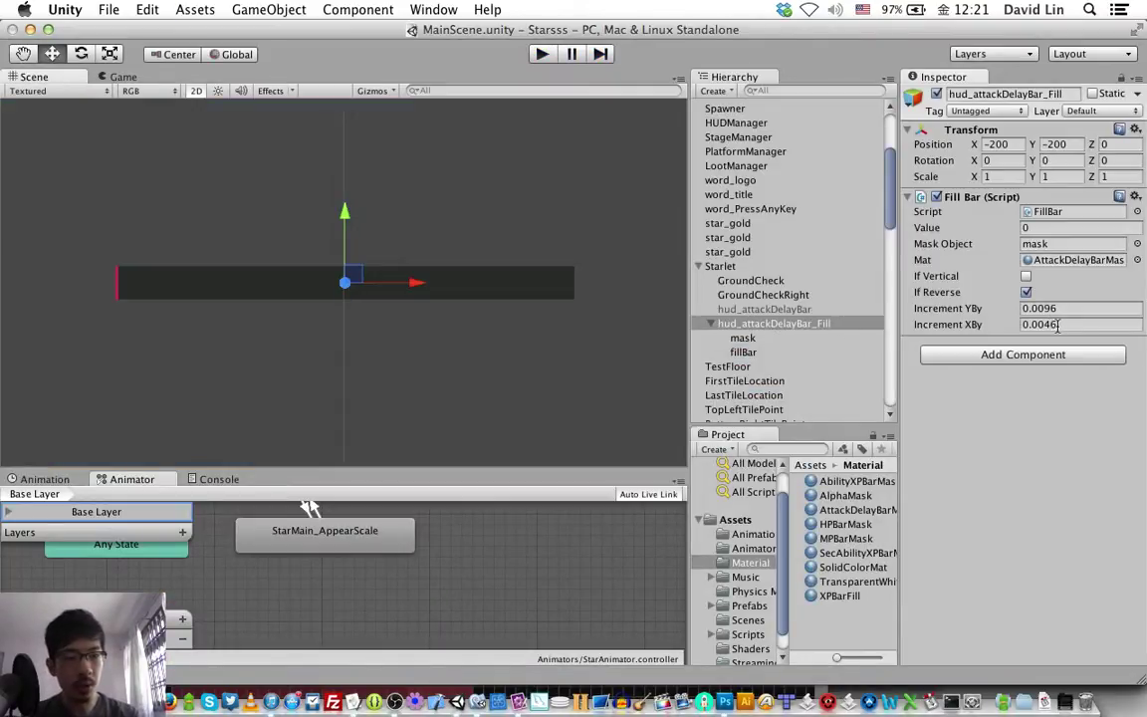
Set hud_attackDelayBar_Fill's Increment XBy to 0.0066, then bring MonoDevelop forward.
{"action": "left_click", "coordinate": [1051, 325]}
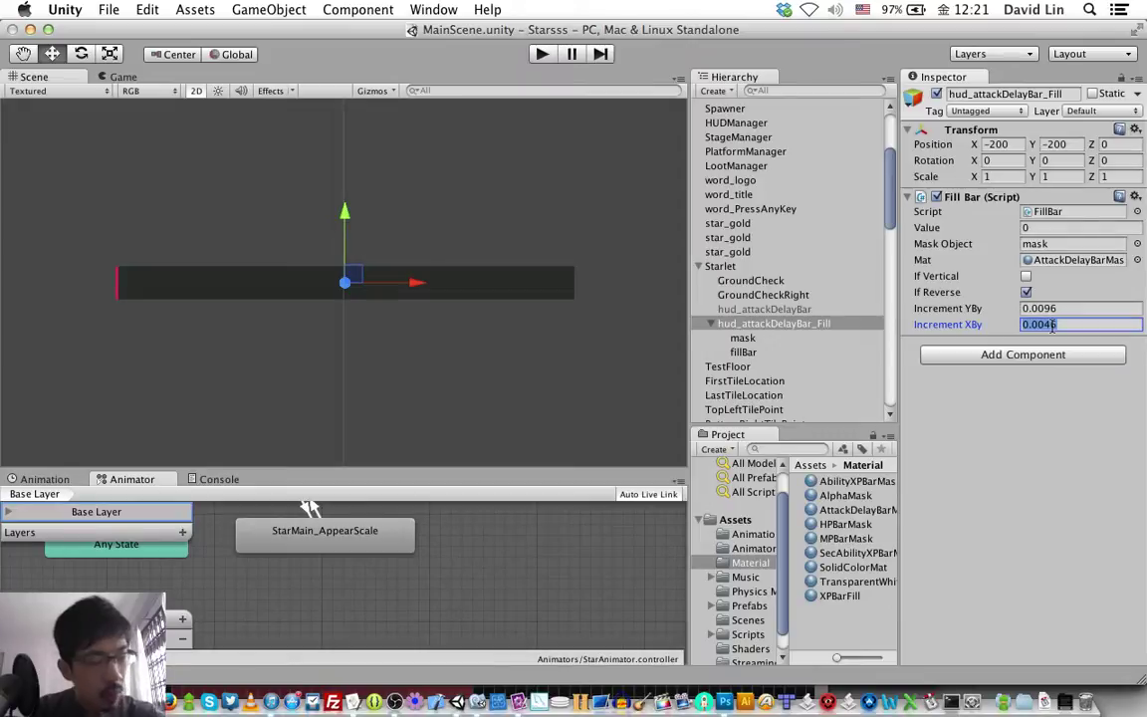
{"action": "type", "text": "0.0066"}
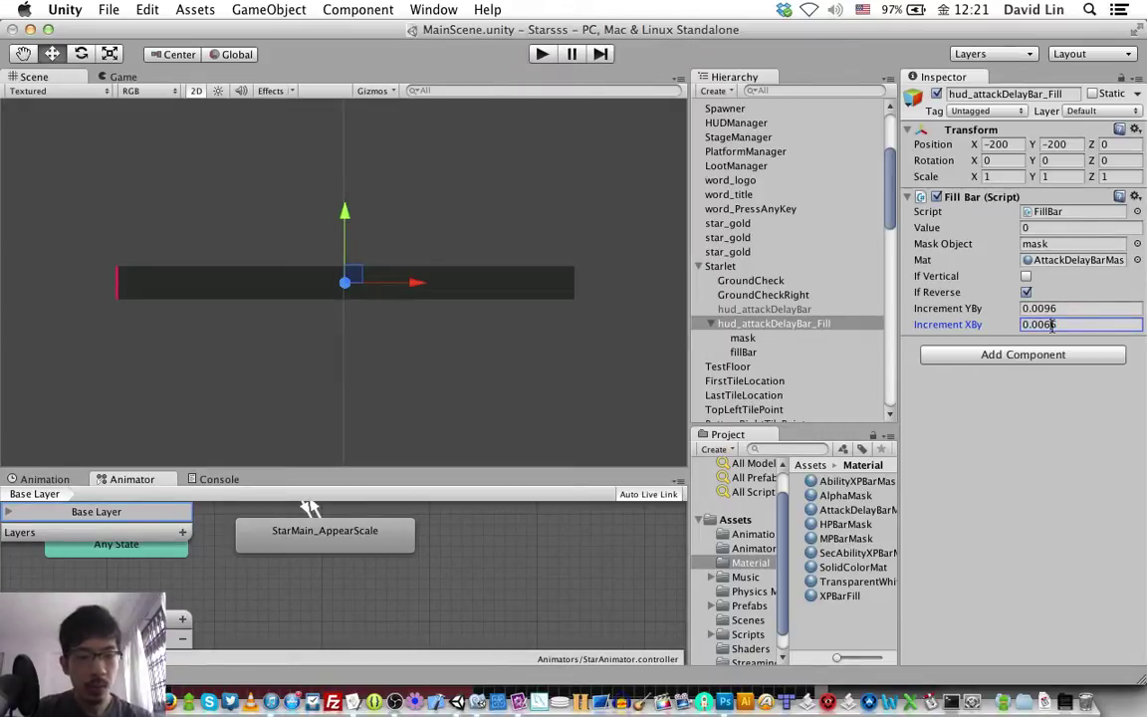
{"action": "key", "text": "Return"}
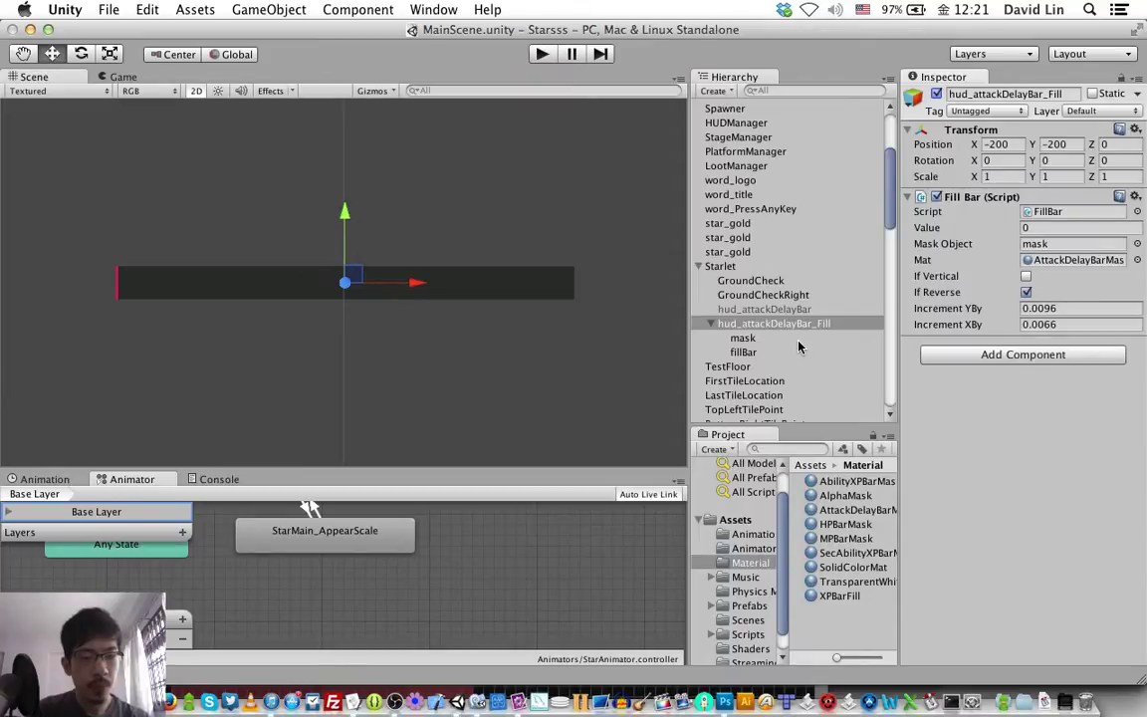
{"action": "key", "text": "super+Tab"}
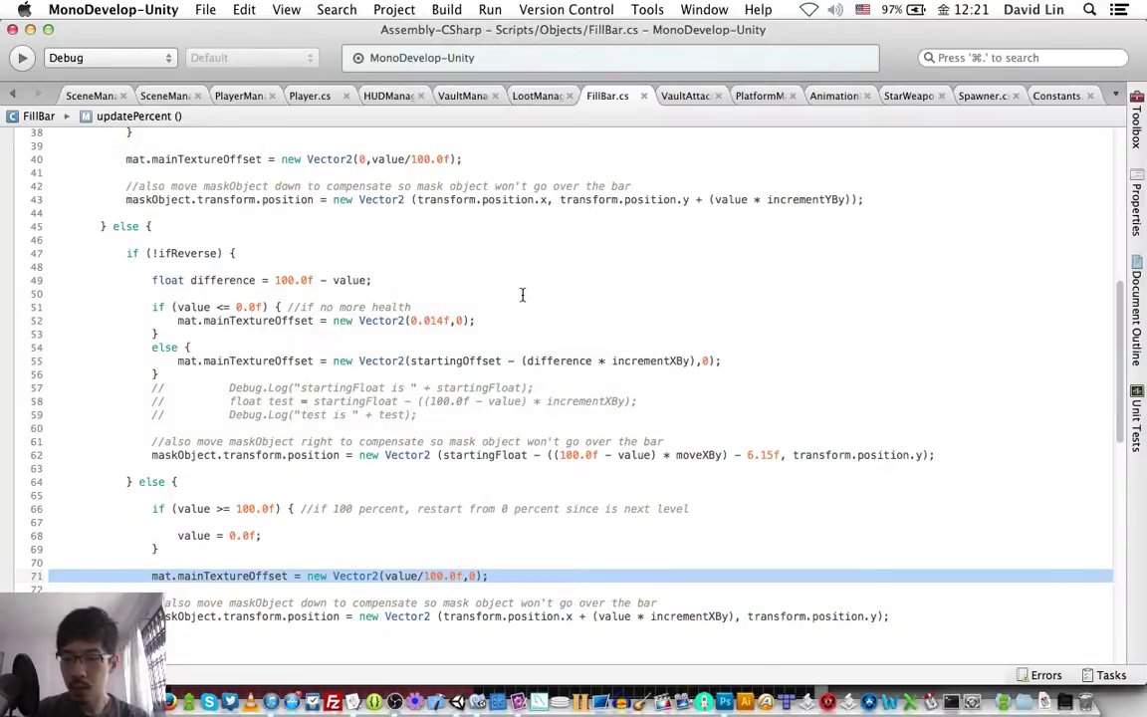
Open HUDManager.cs and look at the line that increments the bar value.
{"action": "scroll", "coordinate": [522, 295], "scroll_direction": "up", "scroll_amount": 5}
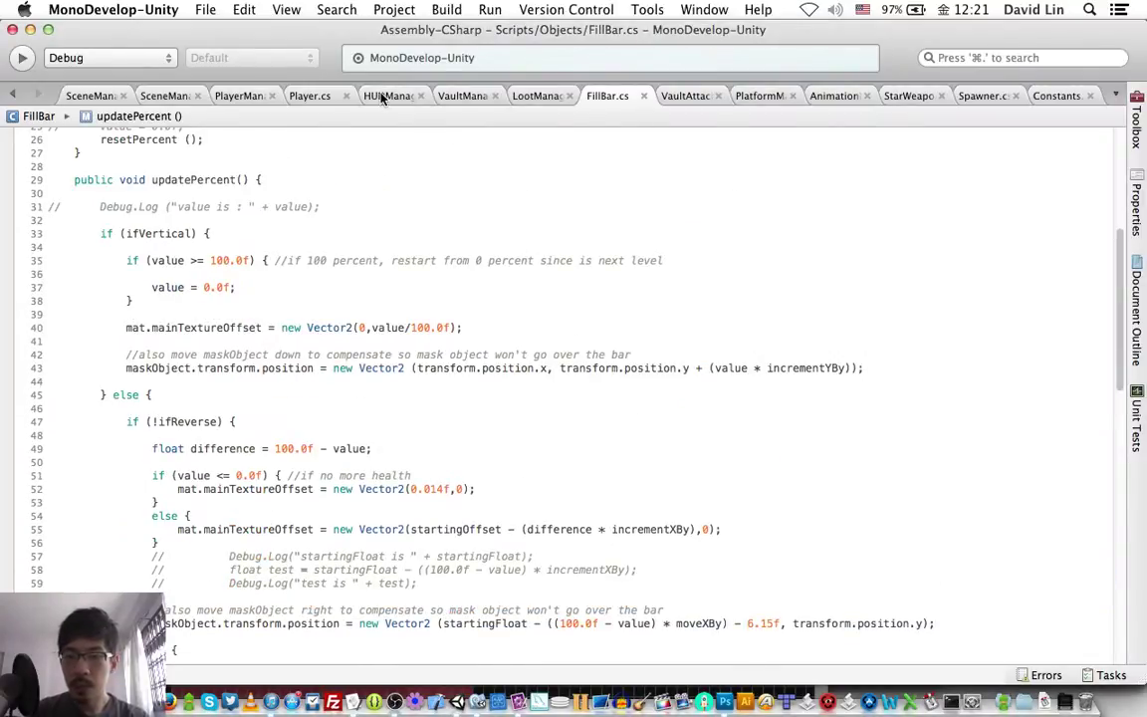
{"action": "left_click", "coordinate": [381, 96]}
{"action": "left_click", "coordinate": [364, 308]}
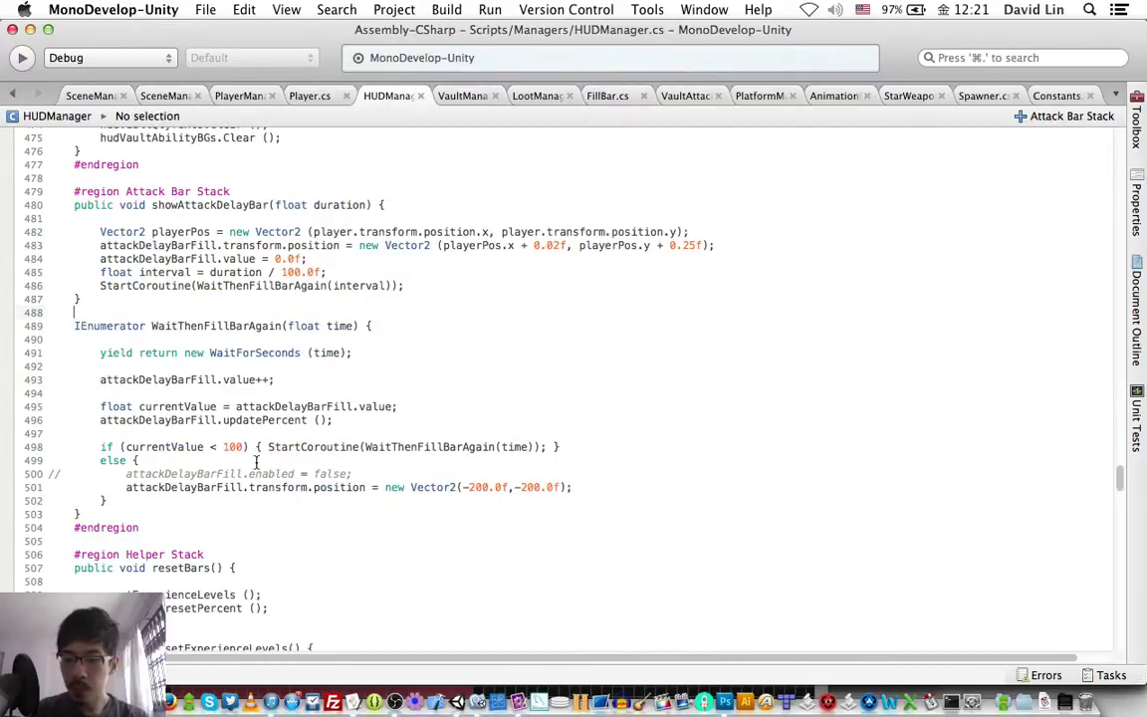
{"action": "left_click", "coordinate": [299, 380]}
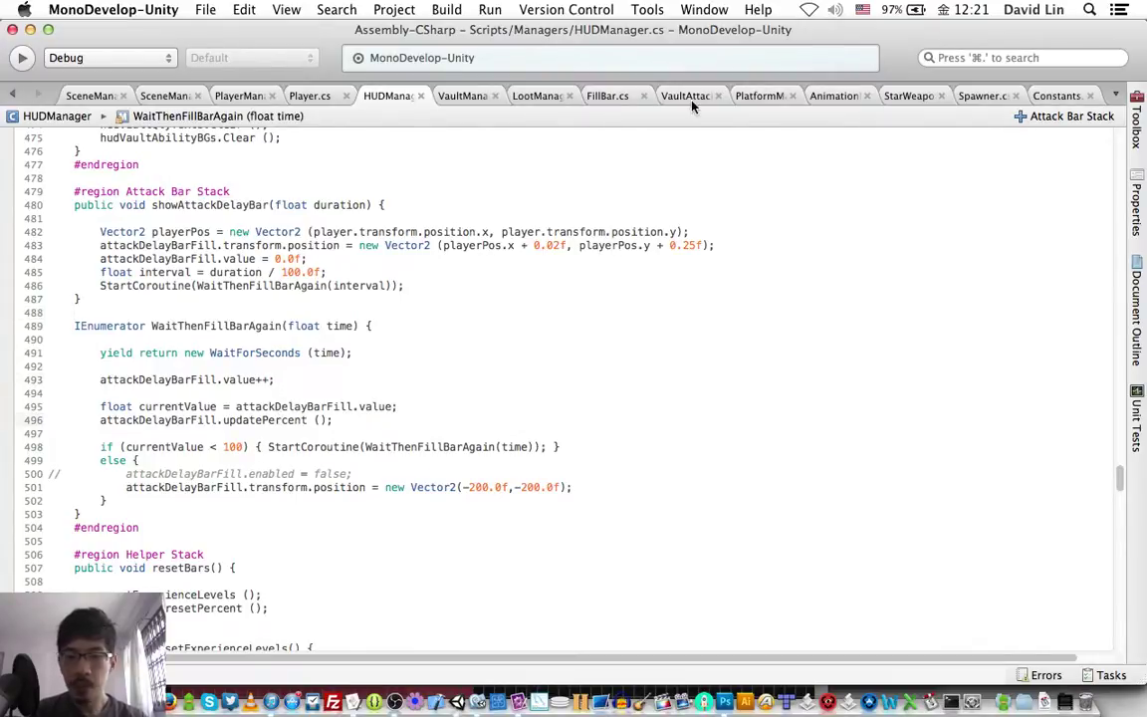
Scroll through FillBar.cs, reread the else branch in HUDManager.cs, and return to Unity.
{"action": "left_click", "coordinate": [602, 96]}
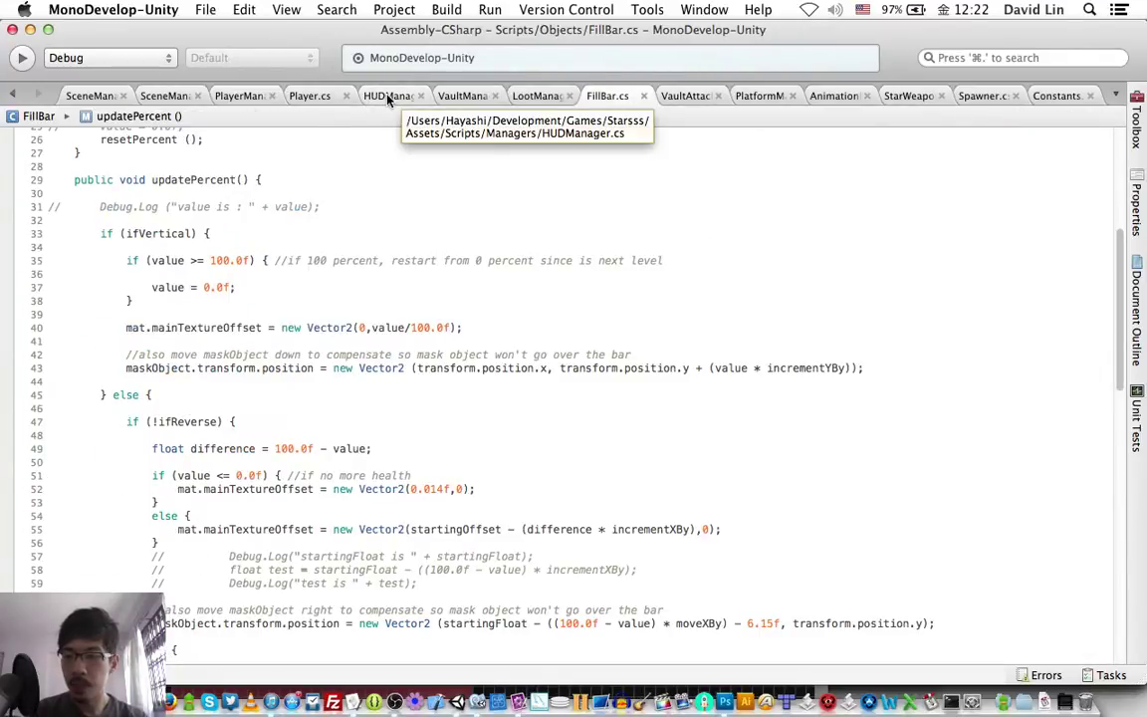
{"action": "scroll", "coordinate": [306, 304], "scroll_direction": "down", "scroll_amount": 1}
{"action": "scroll", "coordinate": [307, 304], "scroll_direction": "down", "scroll_amount": 3}
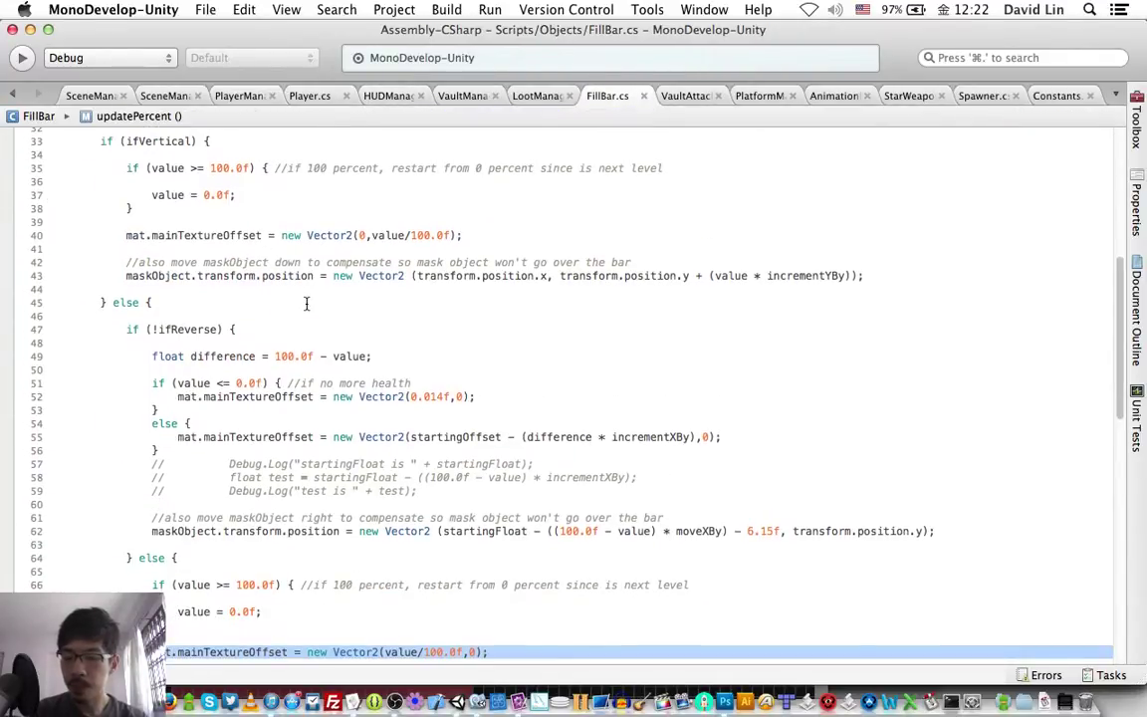
{"action": "scroll", "coordinate": [307, 303], "scroll_direction": "down", "scroll_amount": 3}
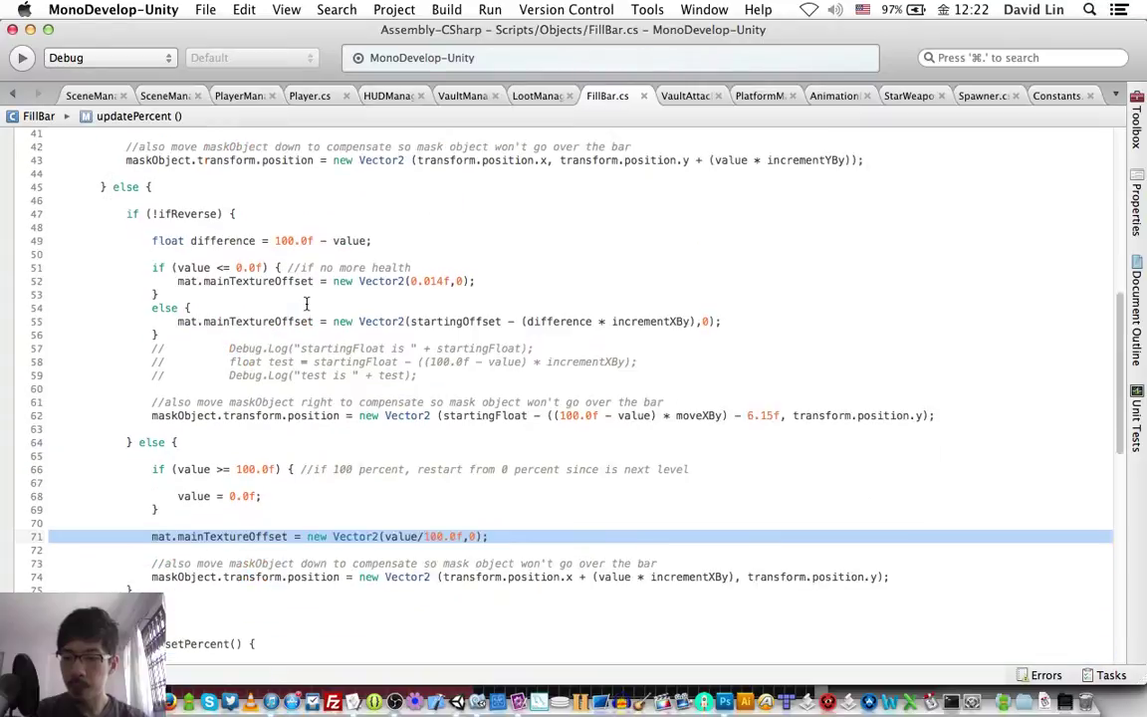
{"action": "left_click", "coordinate": [381, 96]}
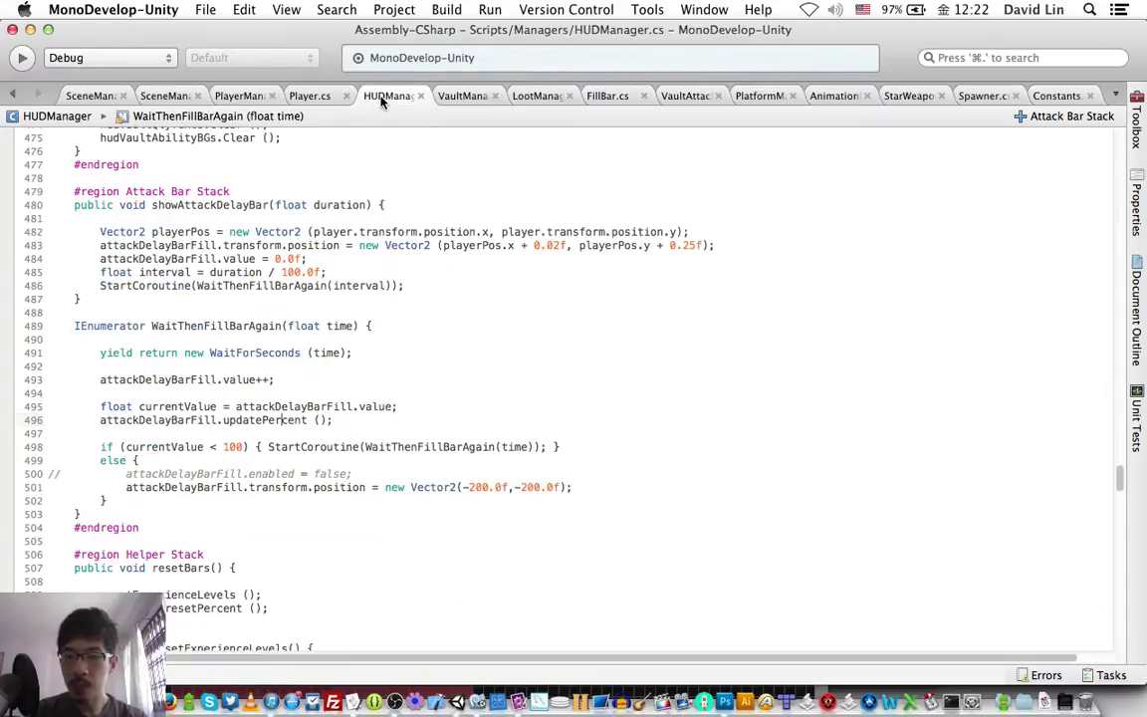
{"action": "left_click", "coordinate": [239, 463]}
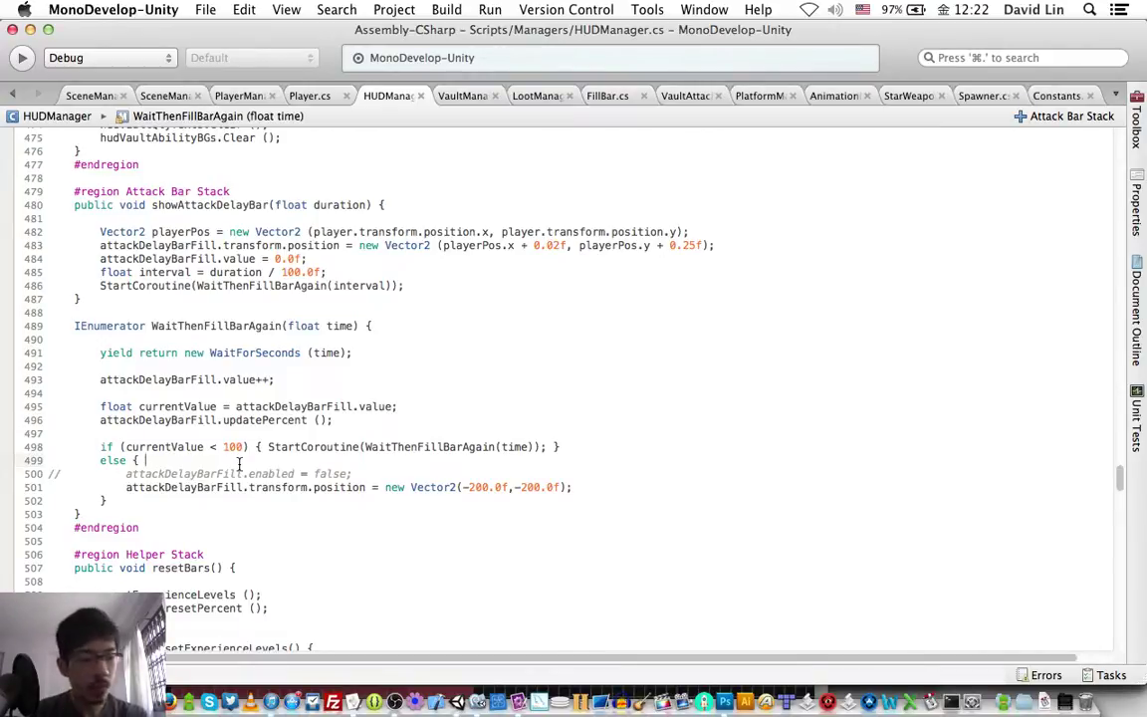
{"action": "key", "text": "super+Tab"}
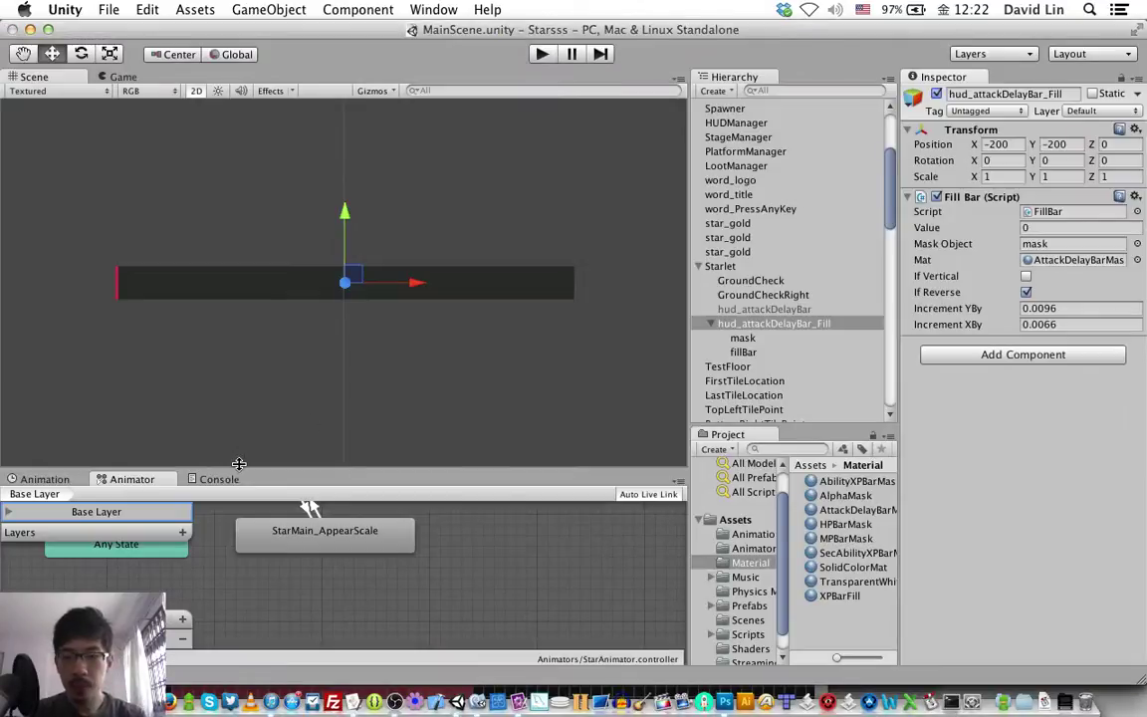
Inspect Starlet, the fill bar's Increment XBy and the mask's AttackDelayBarMask offset, then switch to OBS.
{"action": "left_click", "coordinate": [749, 269]}
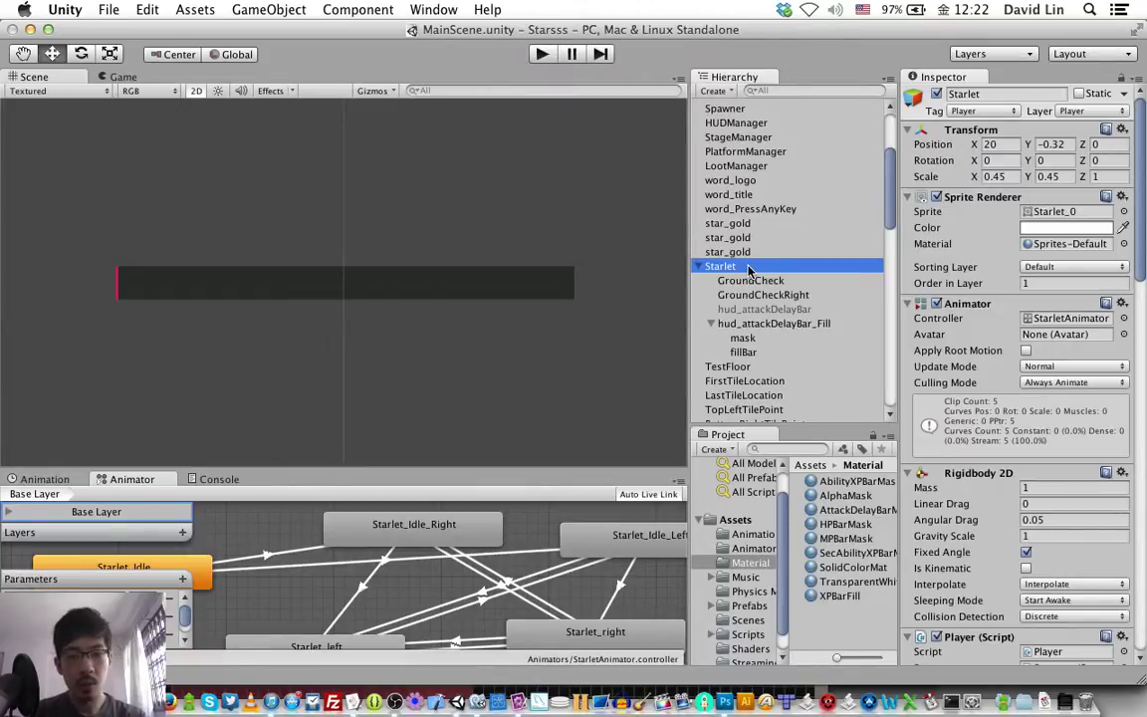
{"action": "left_click", "coordinate": [765, 325]}
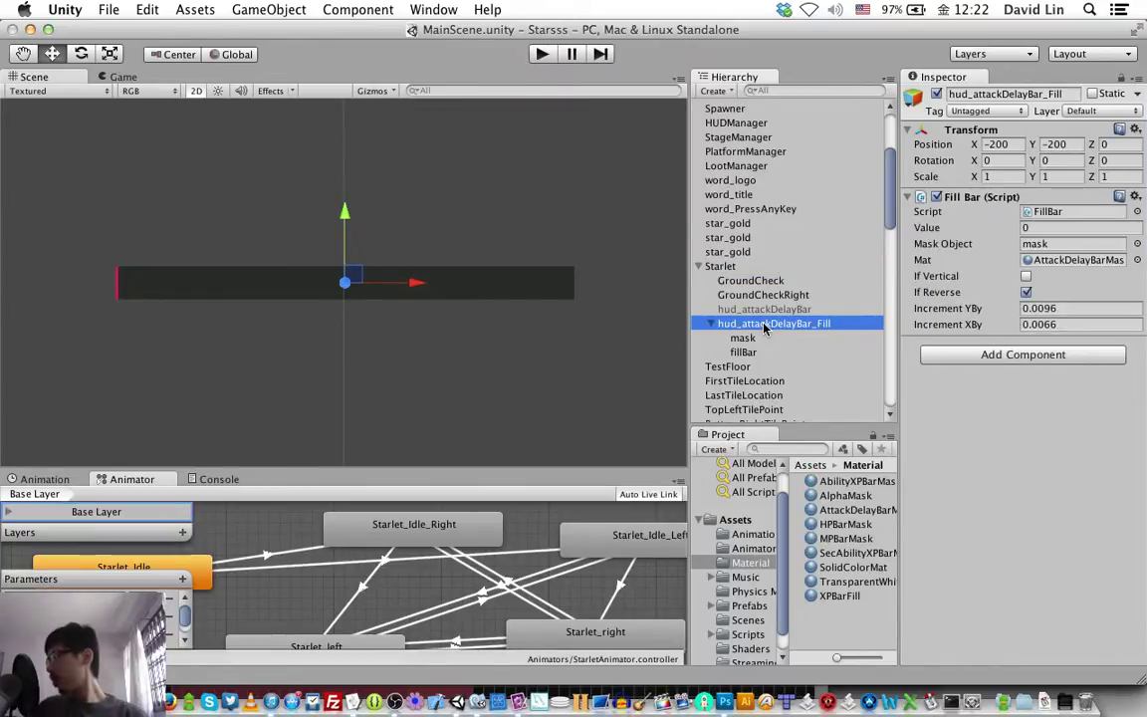
{"action": "left_click", "coordinate": [1049, 325]}
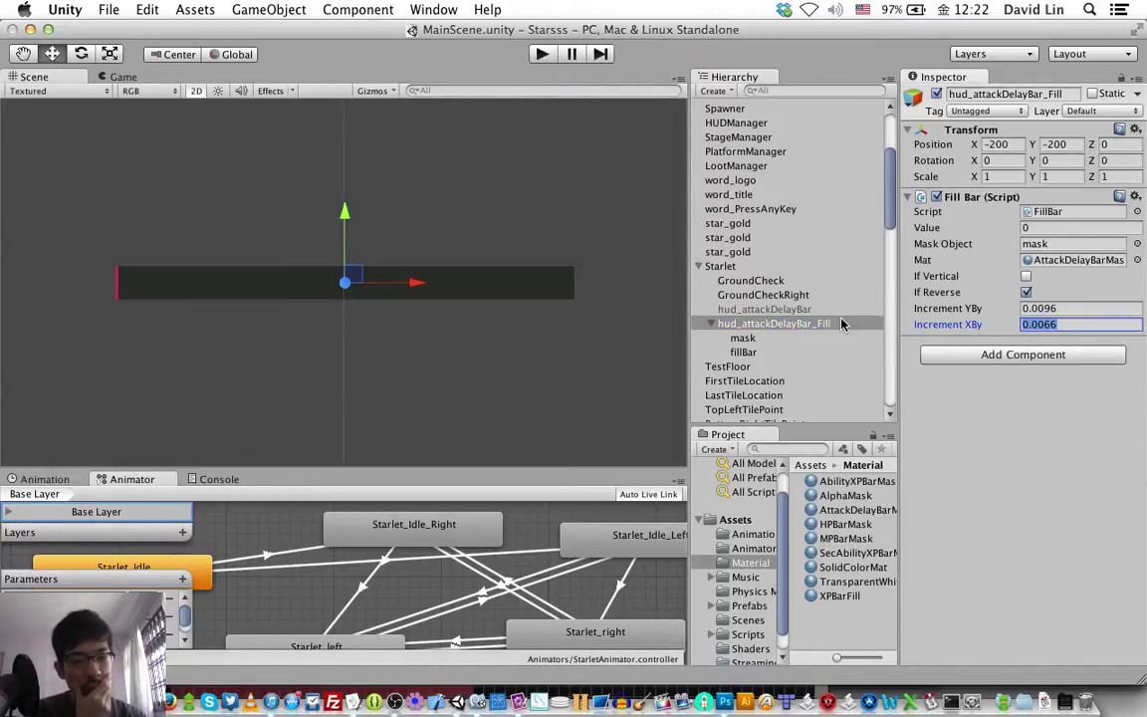
{"action": "left_click", "coordinate": [777, 342]}
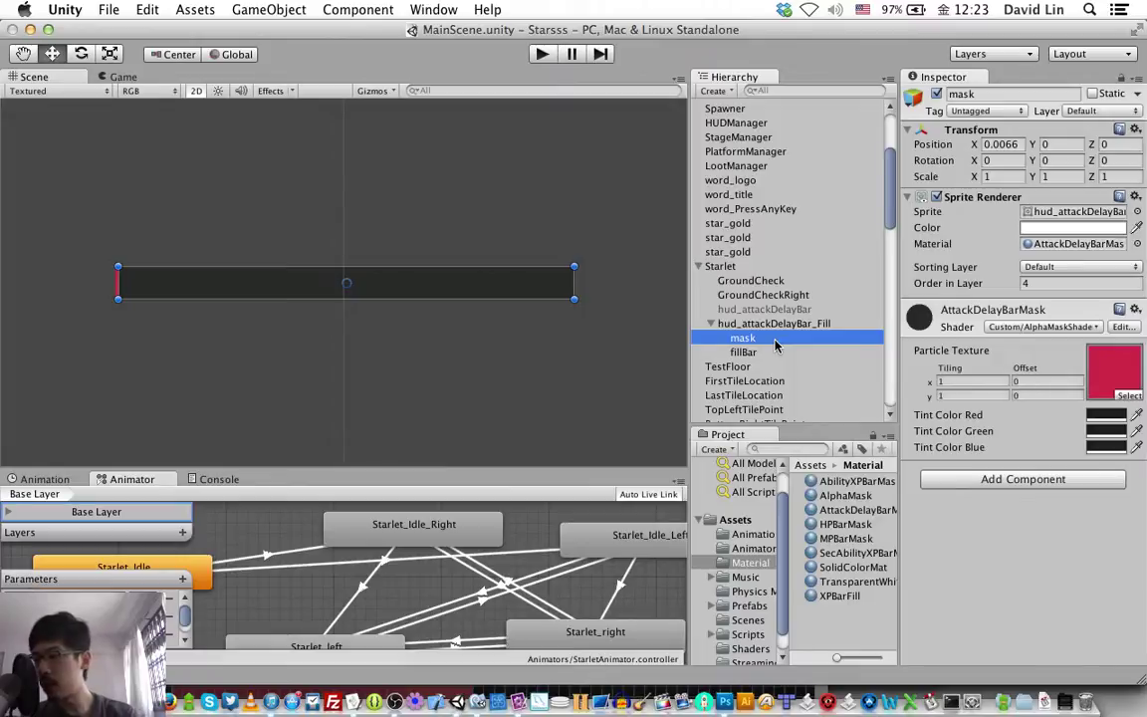
{"action": "key", "text": "super+Tab"}
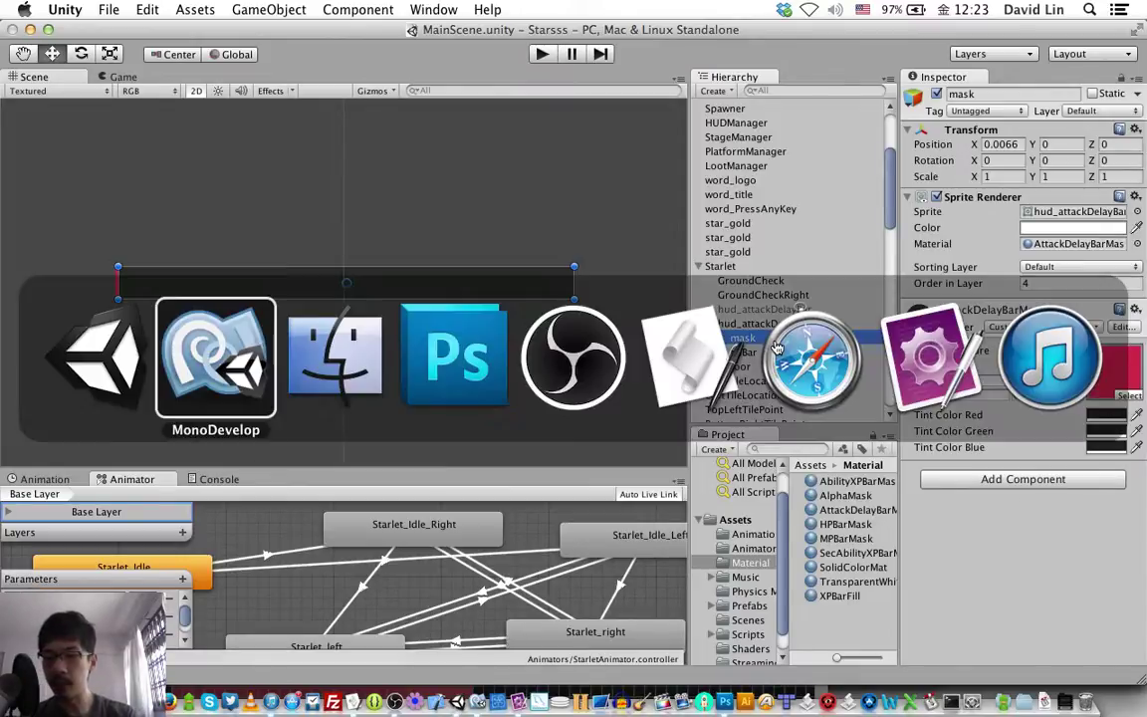
{"action": "key", "text": "super+Tab"}
{"action": "key", "text": "super+Tab"}
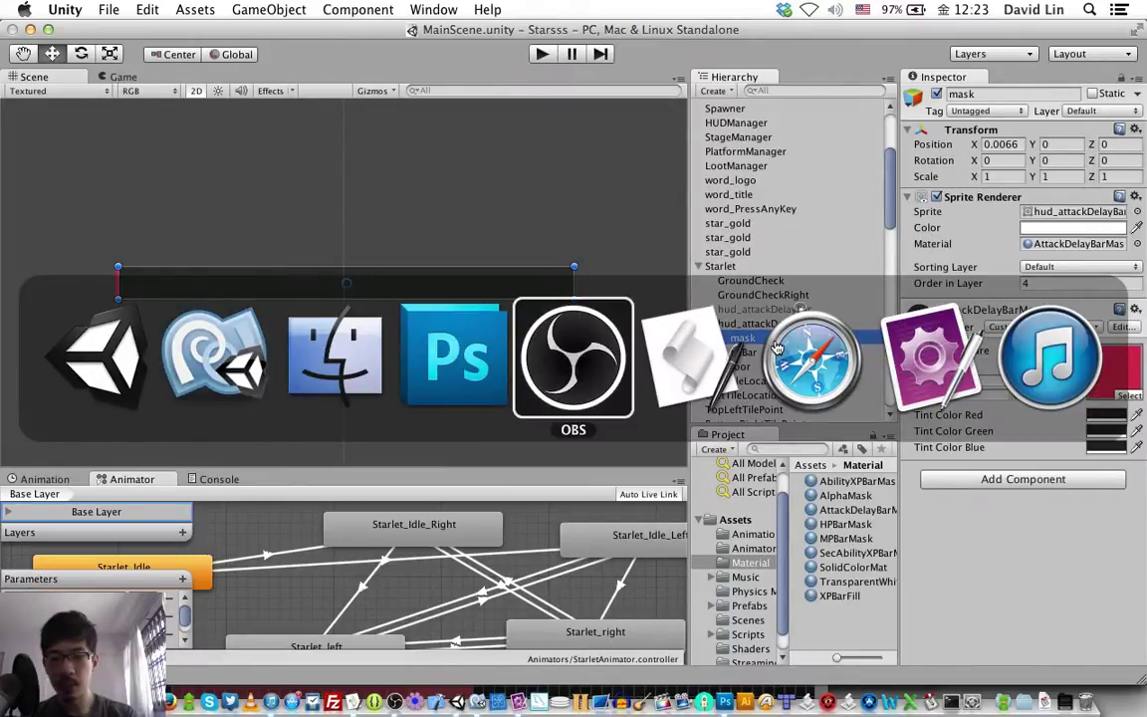